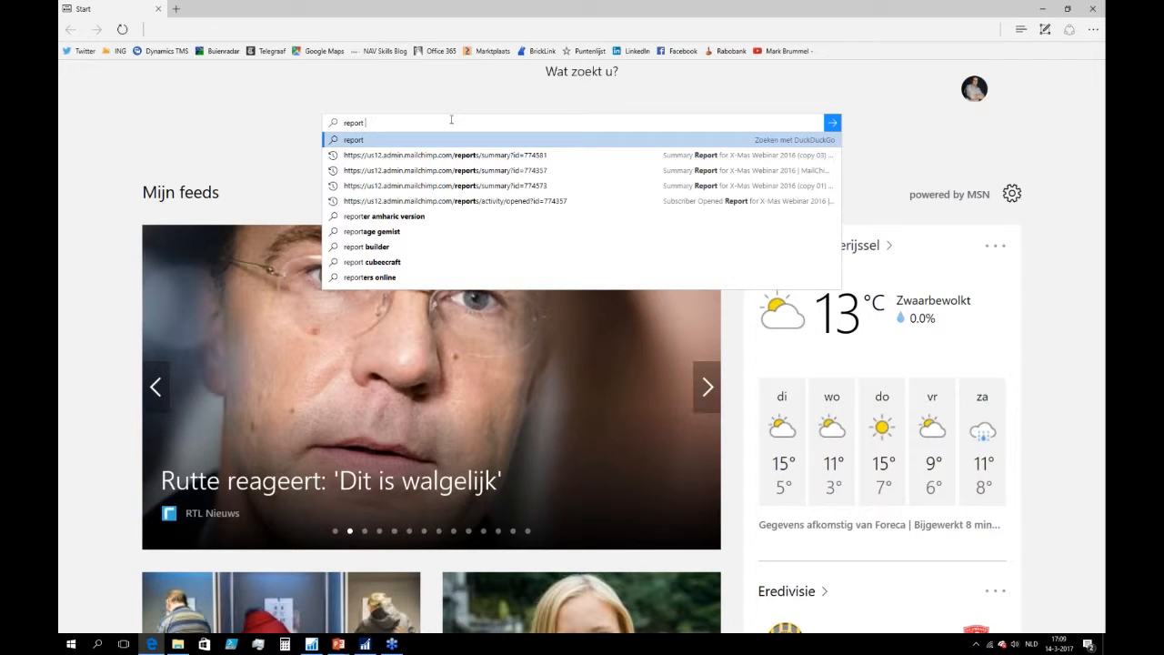
Search for "report usage s" and open the dynamicsuser.net blog post "Tip #20 - Save Report Usage"
text(usage s)
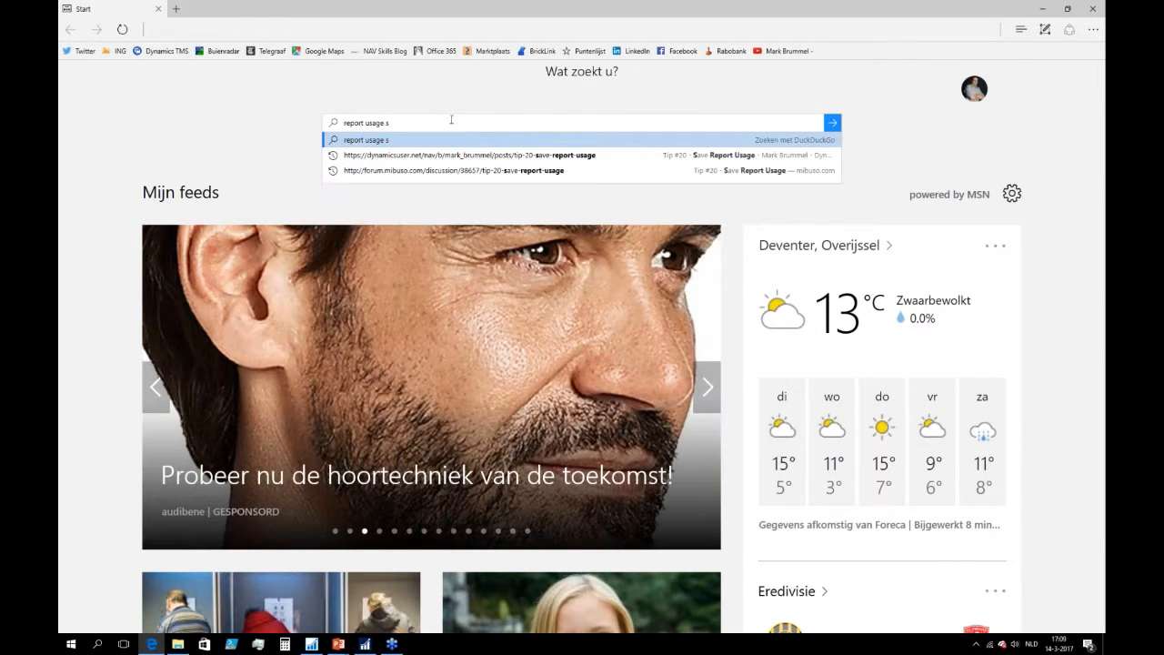
click(454, 154)
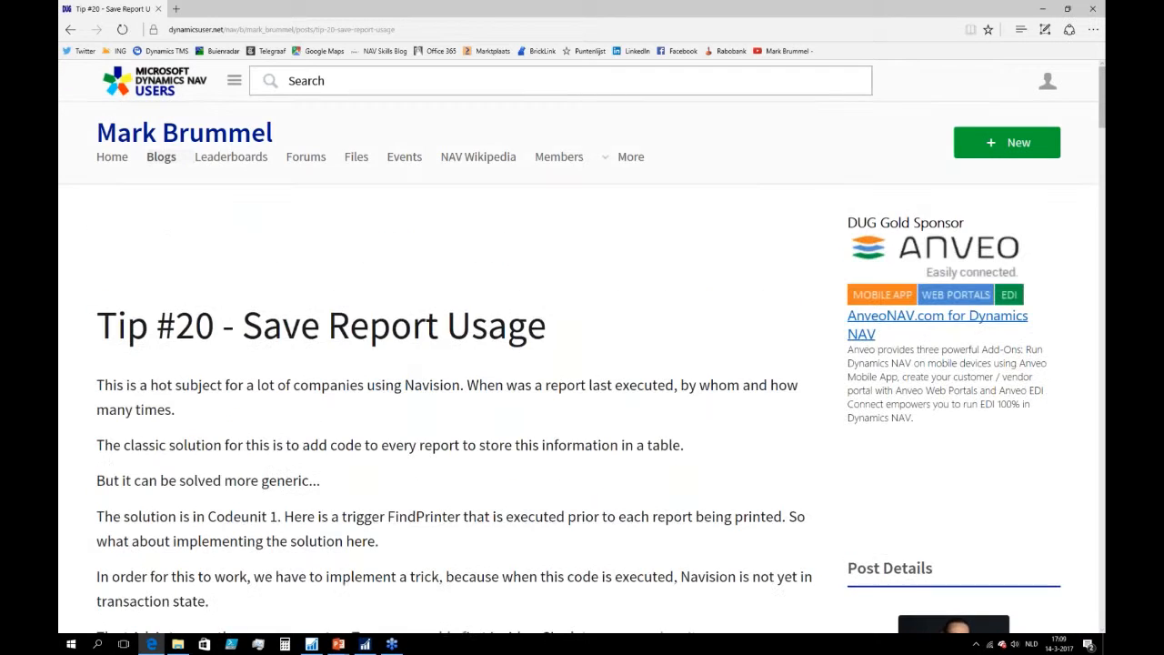
Read through the post's explanation of the SingleInstance property, the Report Usage table design and the management codeunit code
scroll(471, 208, down, 1)
scroll(455, 364, down, 5)
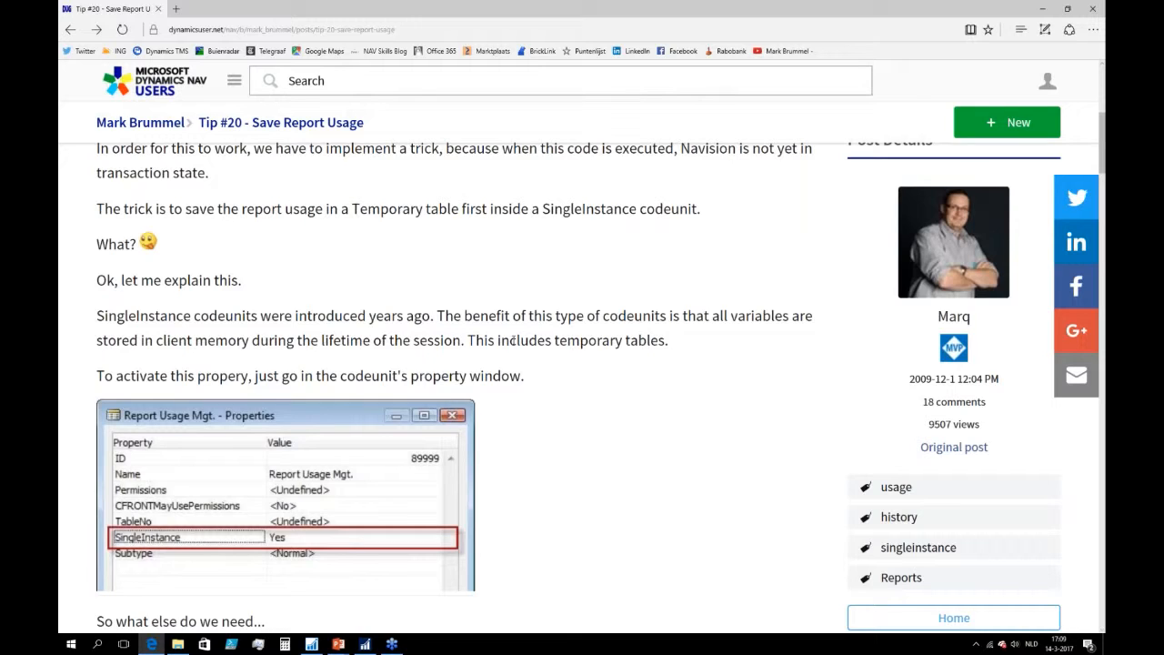
scroll(264, 307, down, 1)
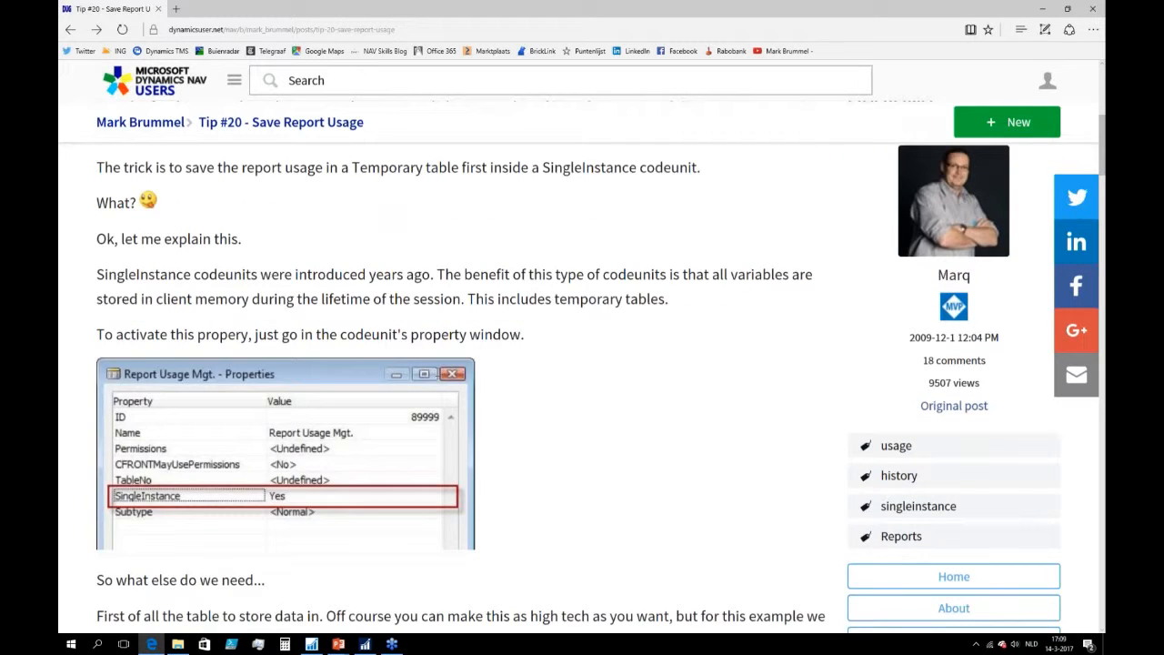
scroll(436, 378, down, 3)
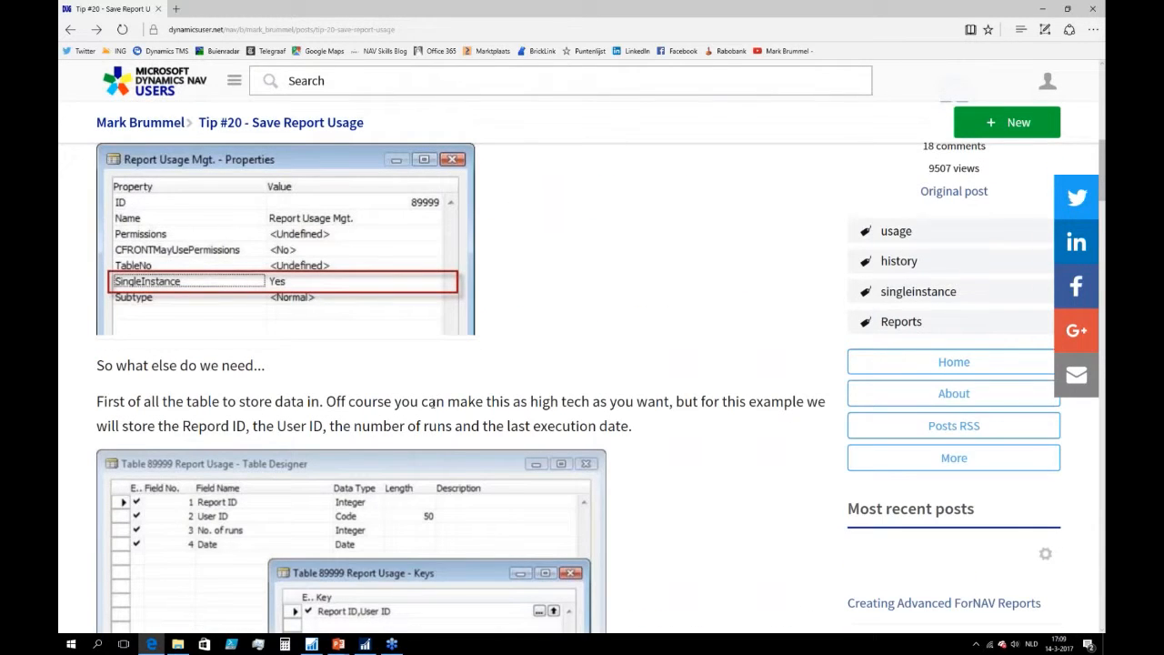
scroll(433, 403, down, 1)
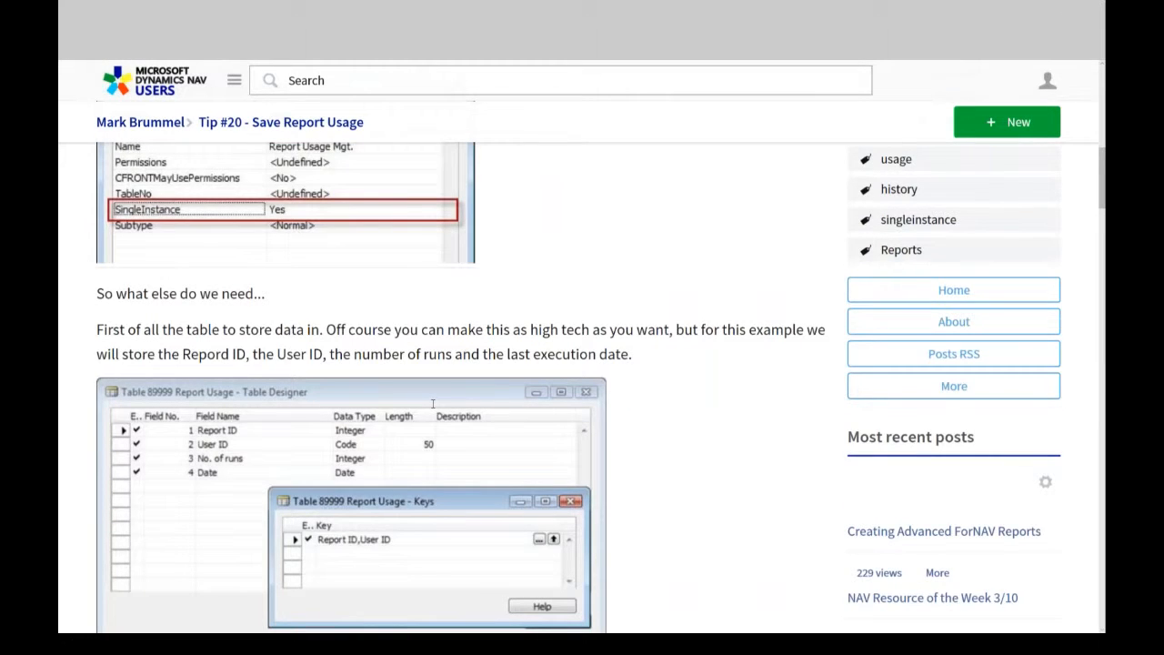
scroll(433, 403, down, 2)
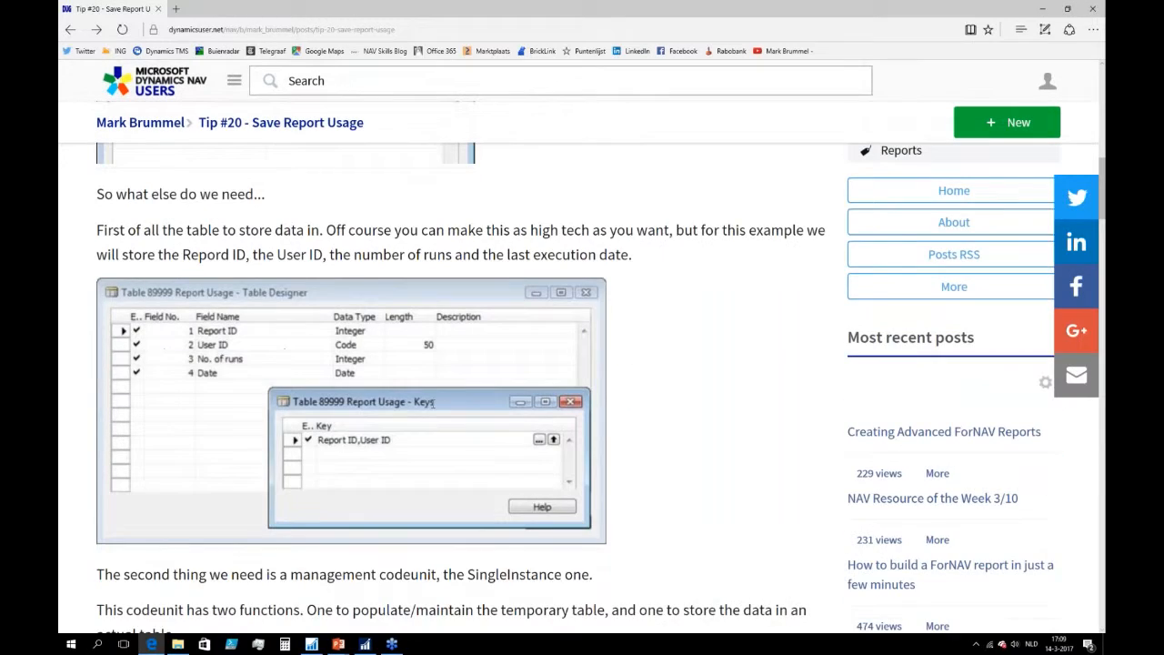
scroll(433, 404, down, 2)
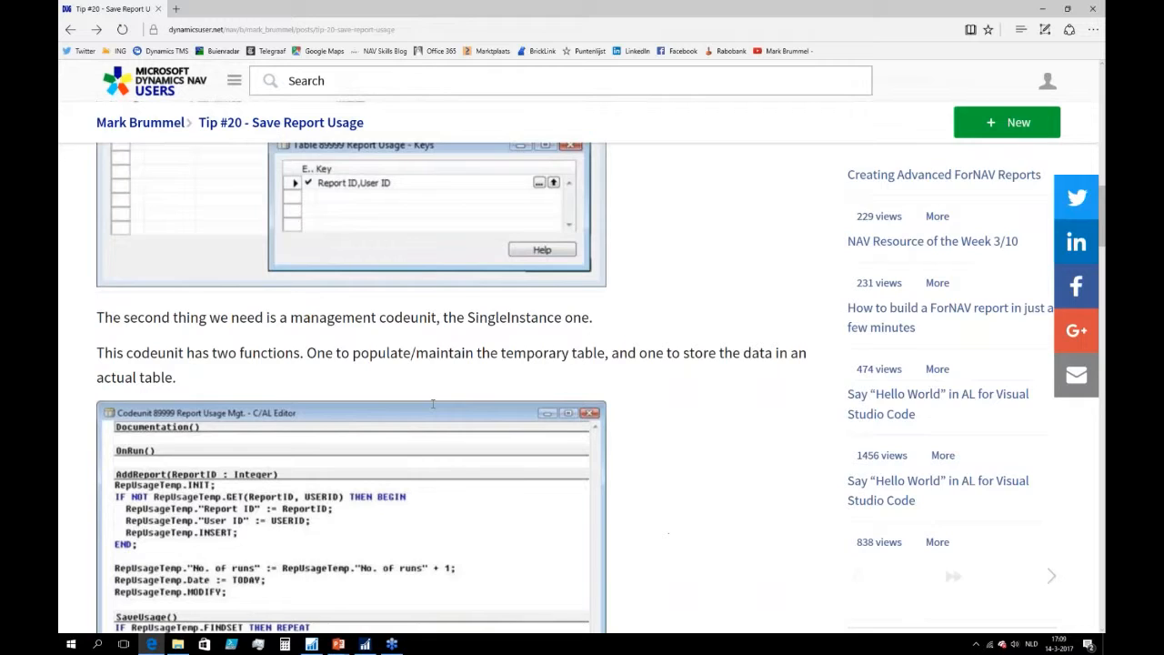
scroll(433, 403, down, 1)
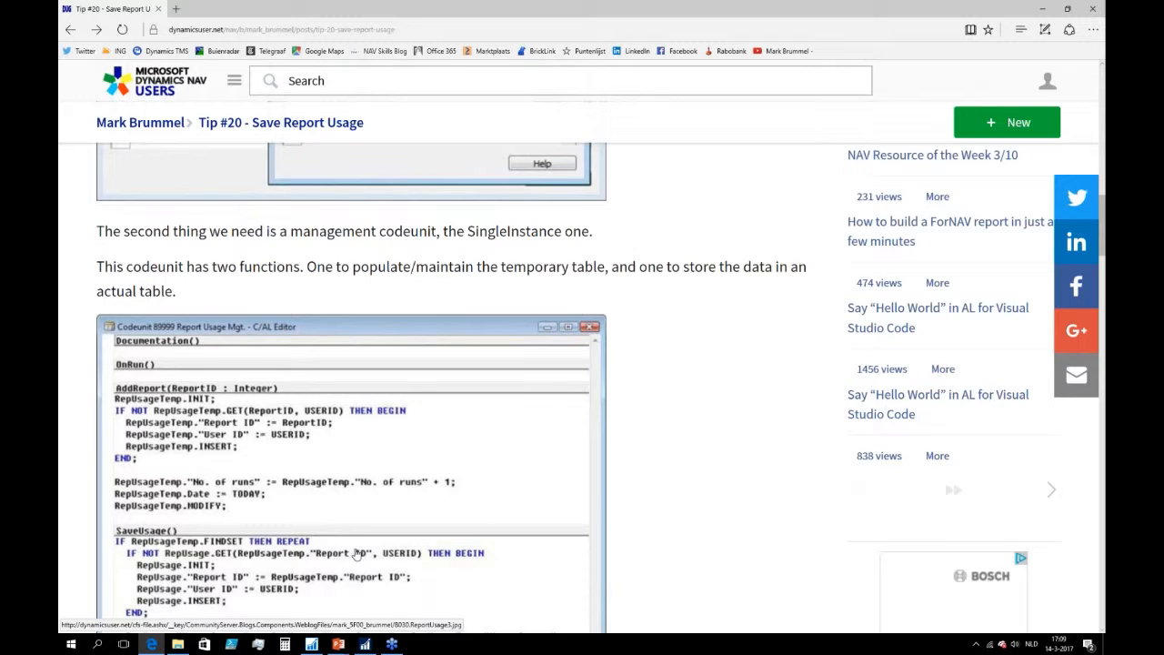
Switch to the Microsoft Dynamics NAV Development Environment and select report 1, Chart of Accounts, in the Object Designer
mouse_move(339, 647)
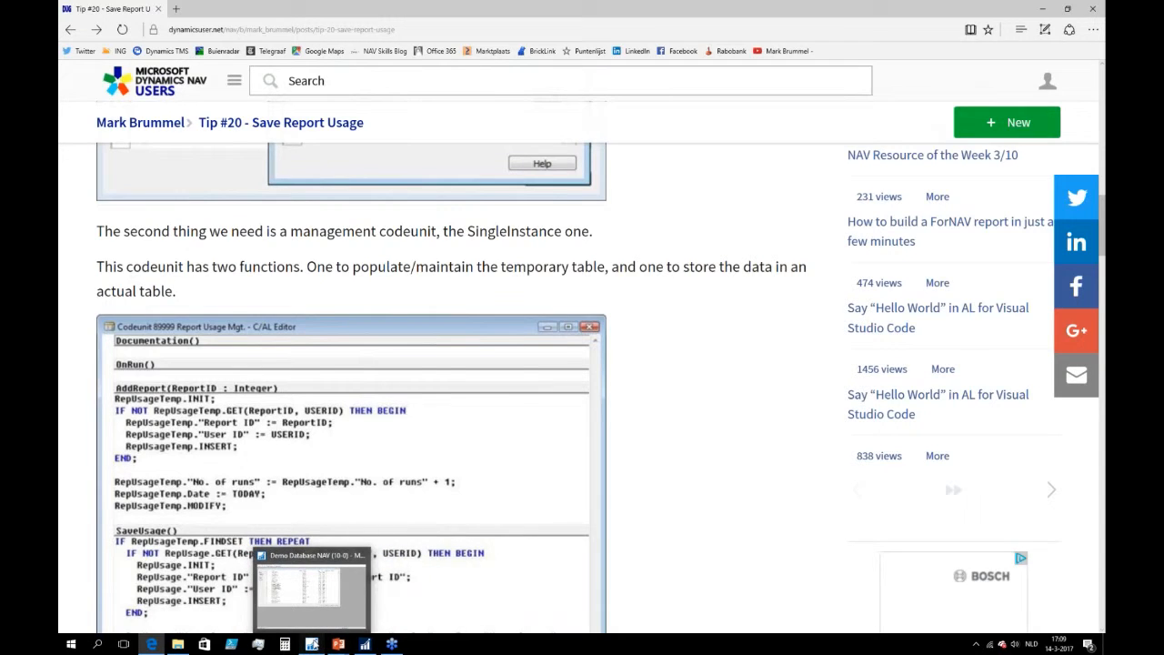
click(345, 605)
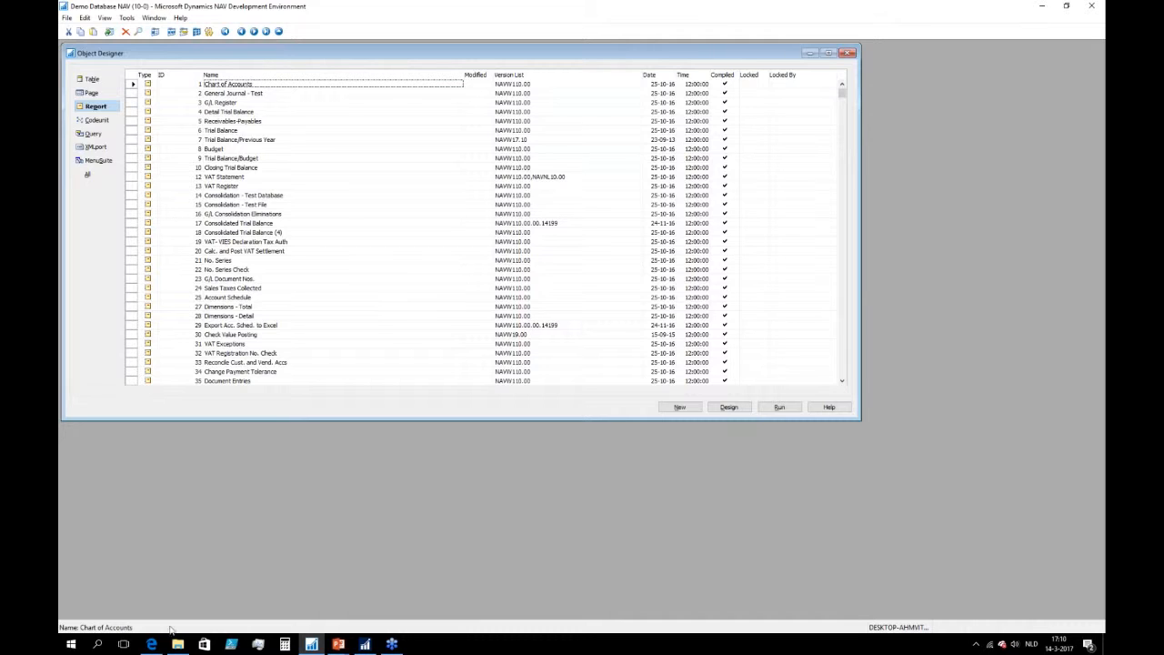
mouse_move(177, 644)
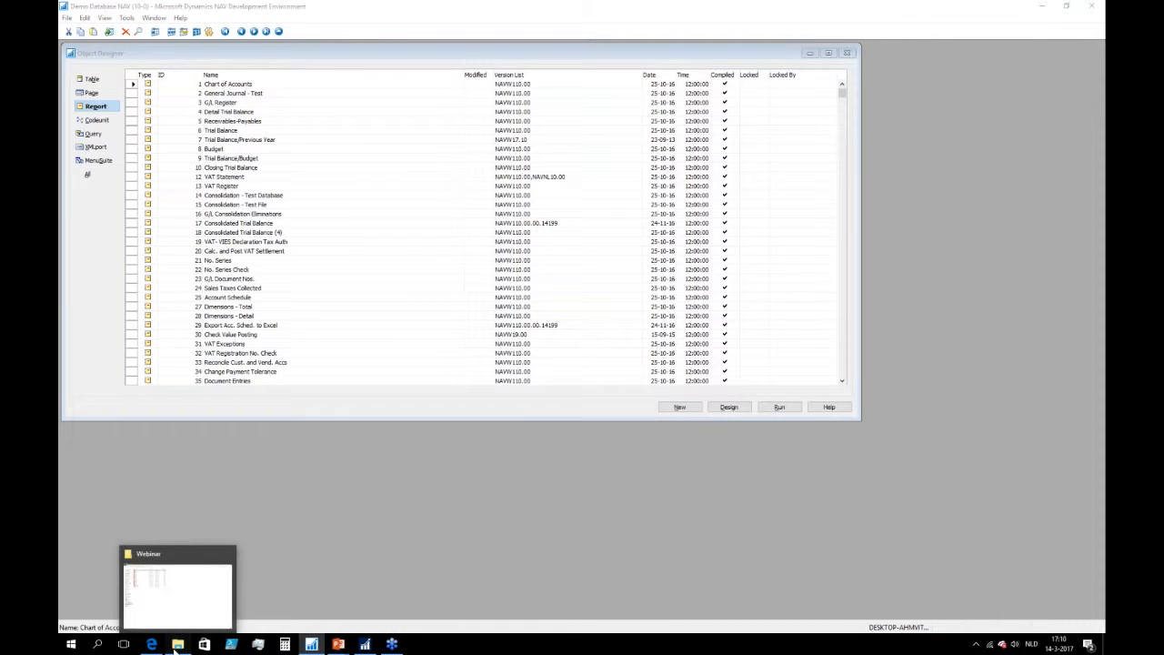
click(176, 644)
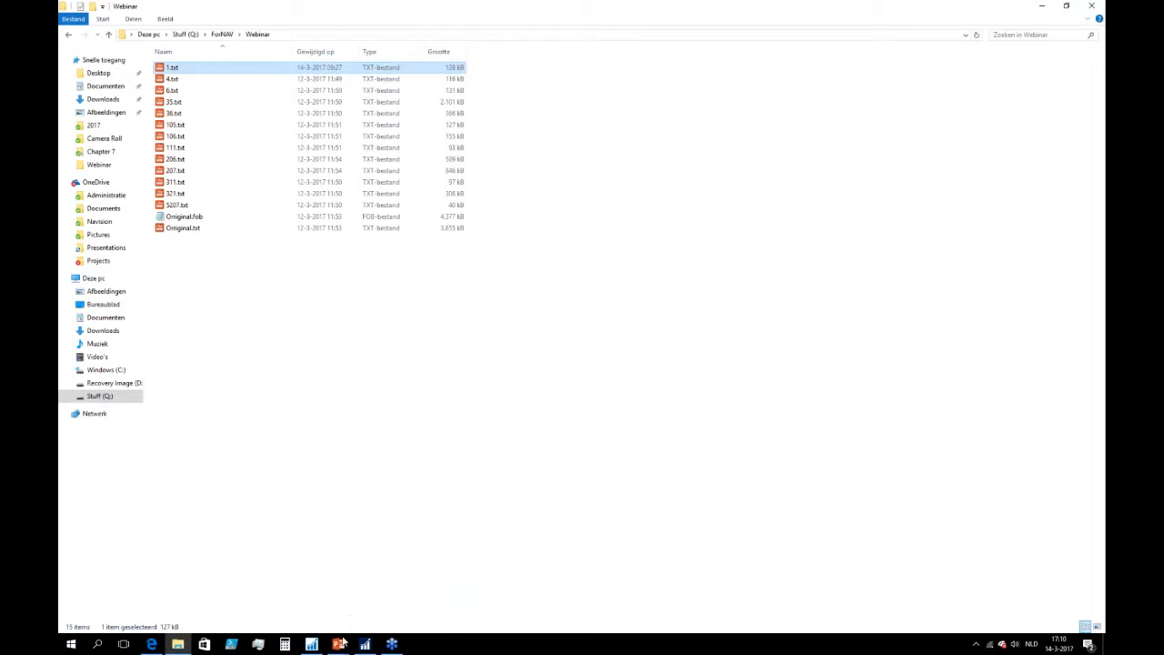
mouse_move(313, 645)
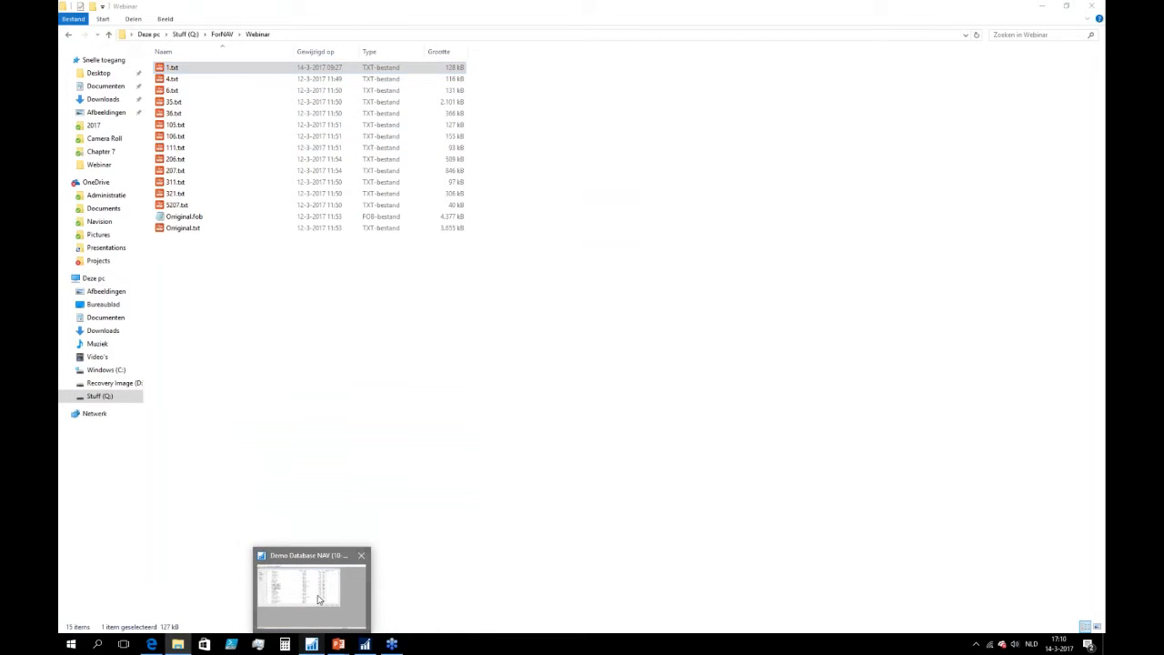
click(318, 601)
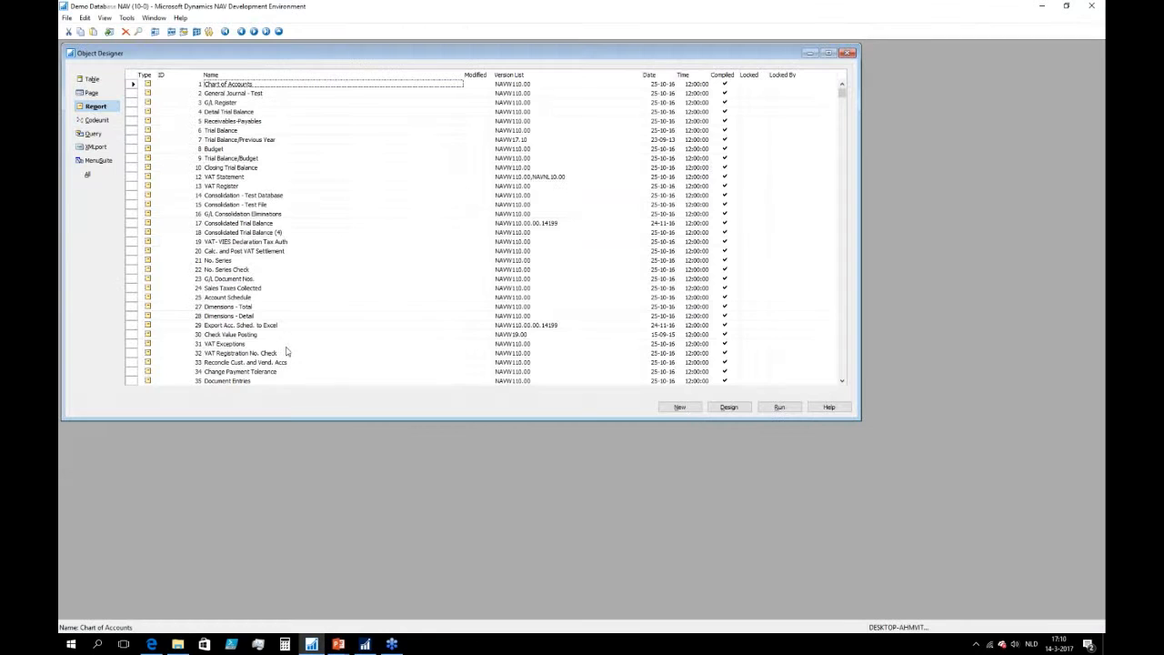
click(133, 84)
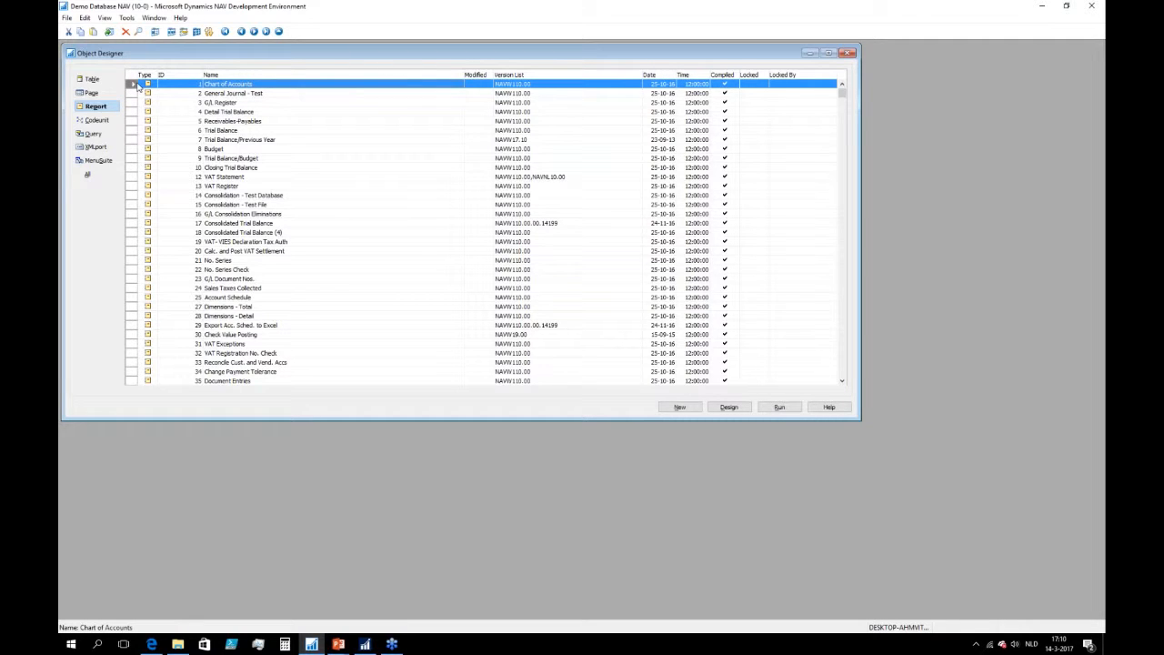
click(184, 92)
key(Up)
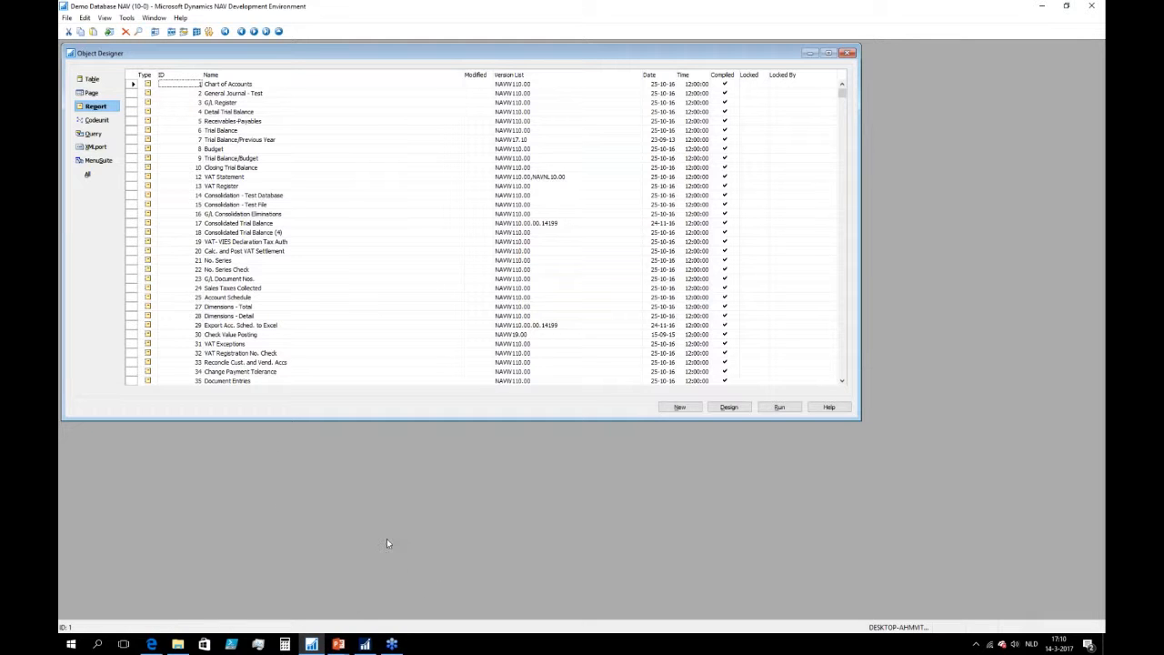
Switch to the Webinar folder in File Explorer and open 1.txt for editing in Notepad
mouse_move(312, 648)
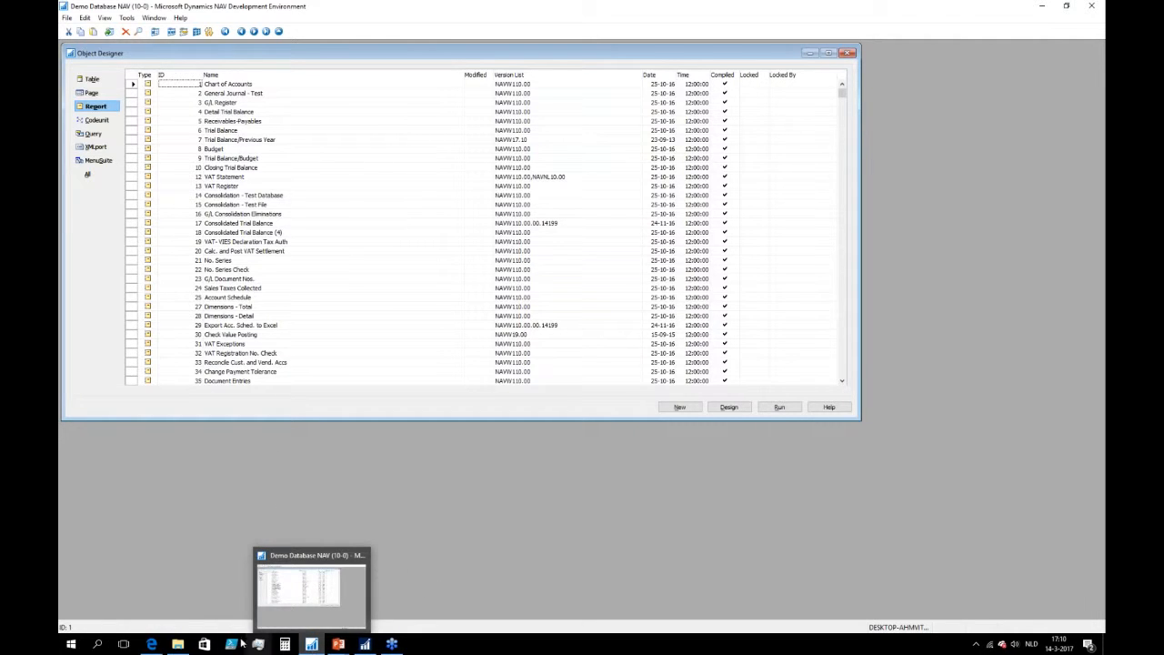
mouse_move(179, 644)
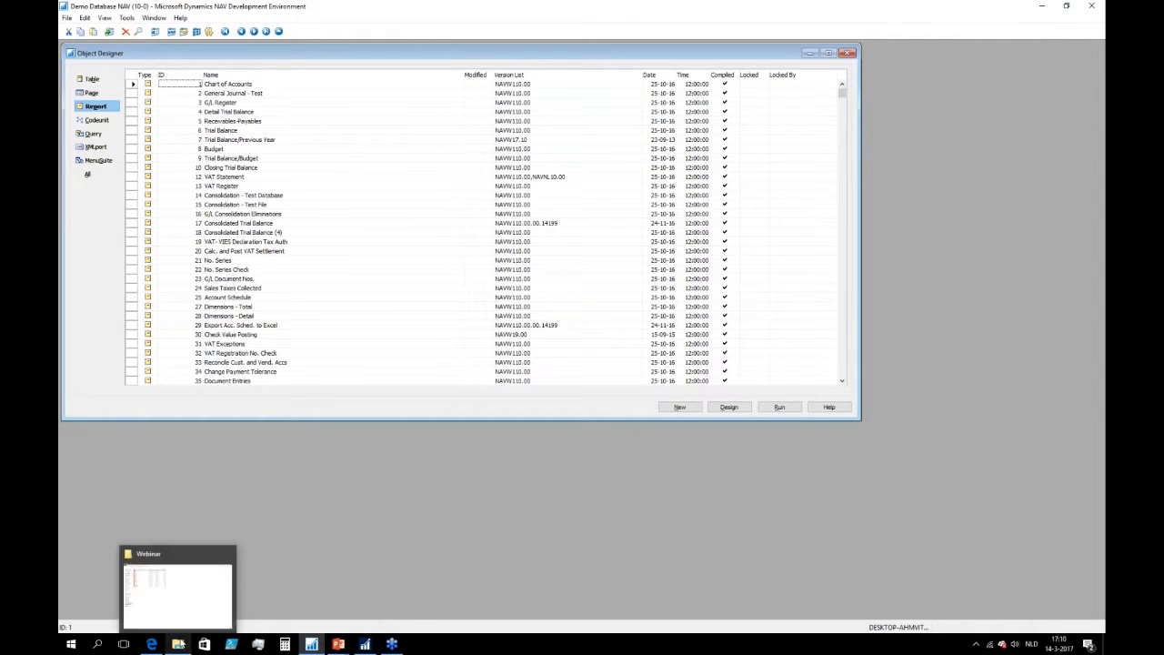
click(196, 600)
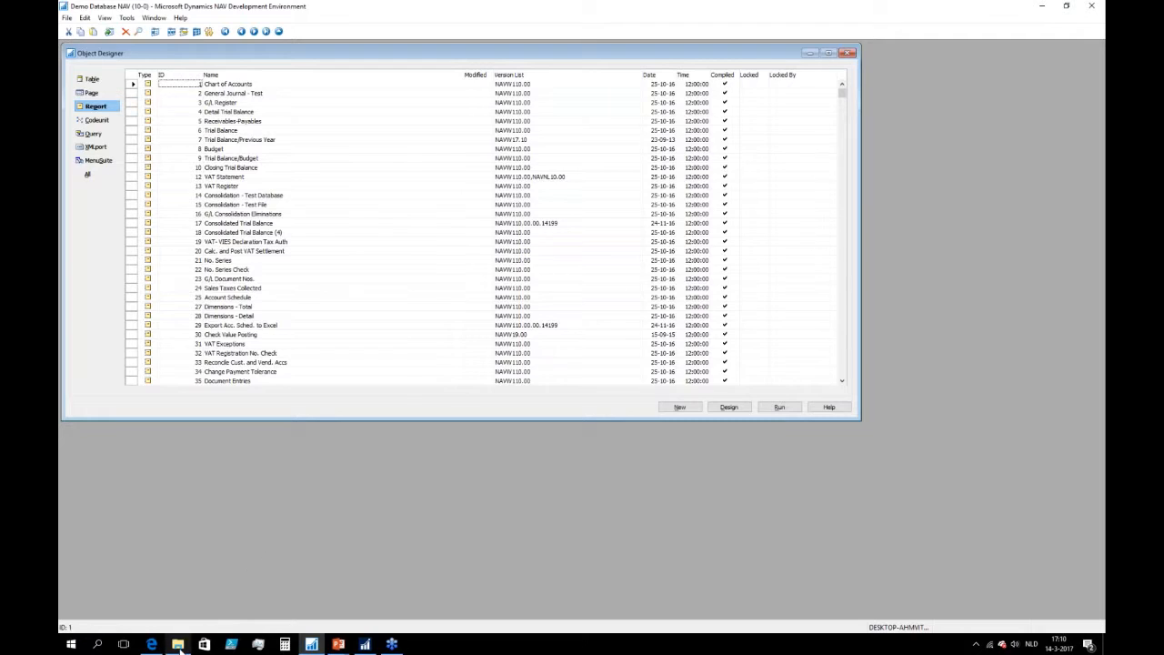
click(180, 645)
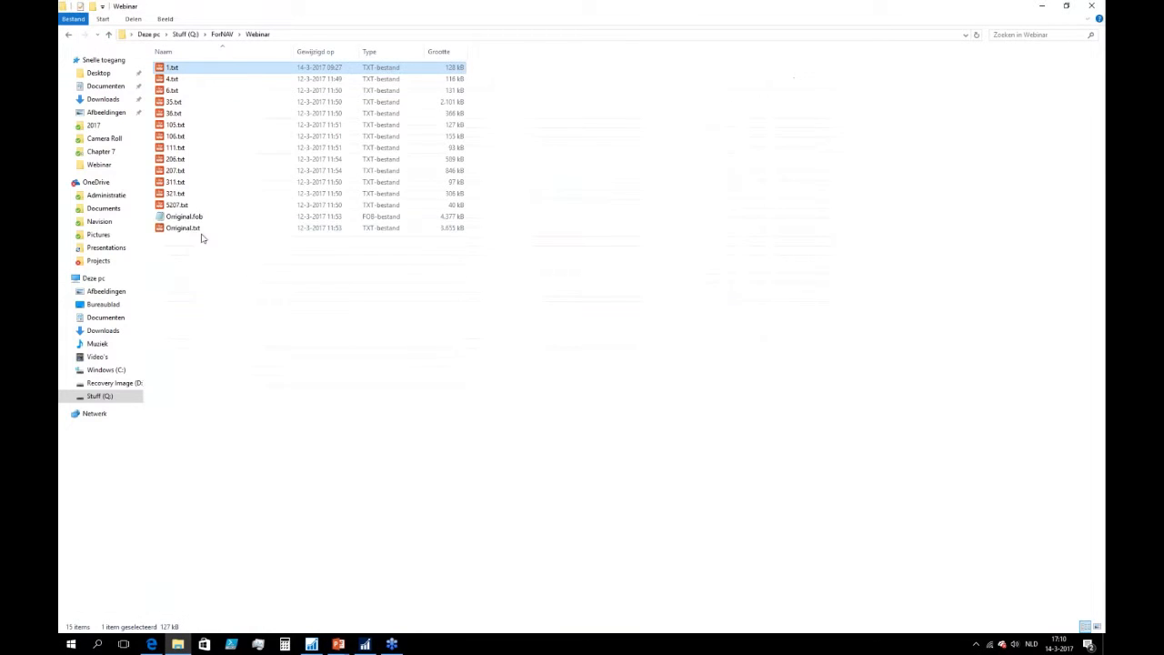
right_click(180, 70)
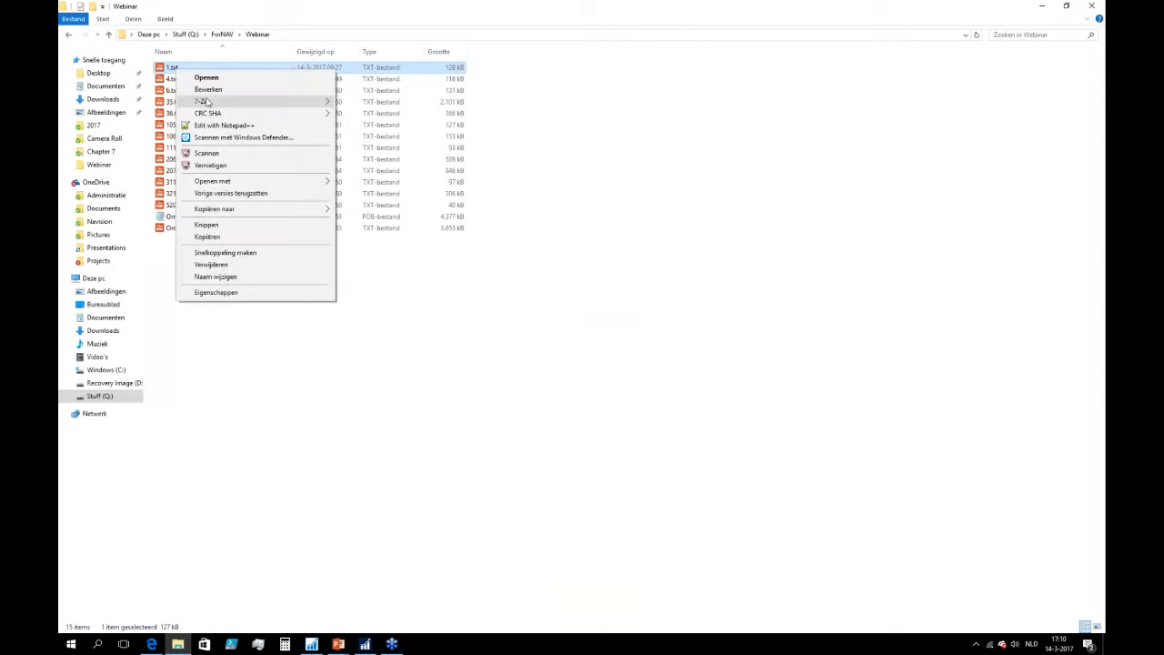
click(208, 89)
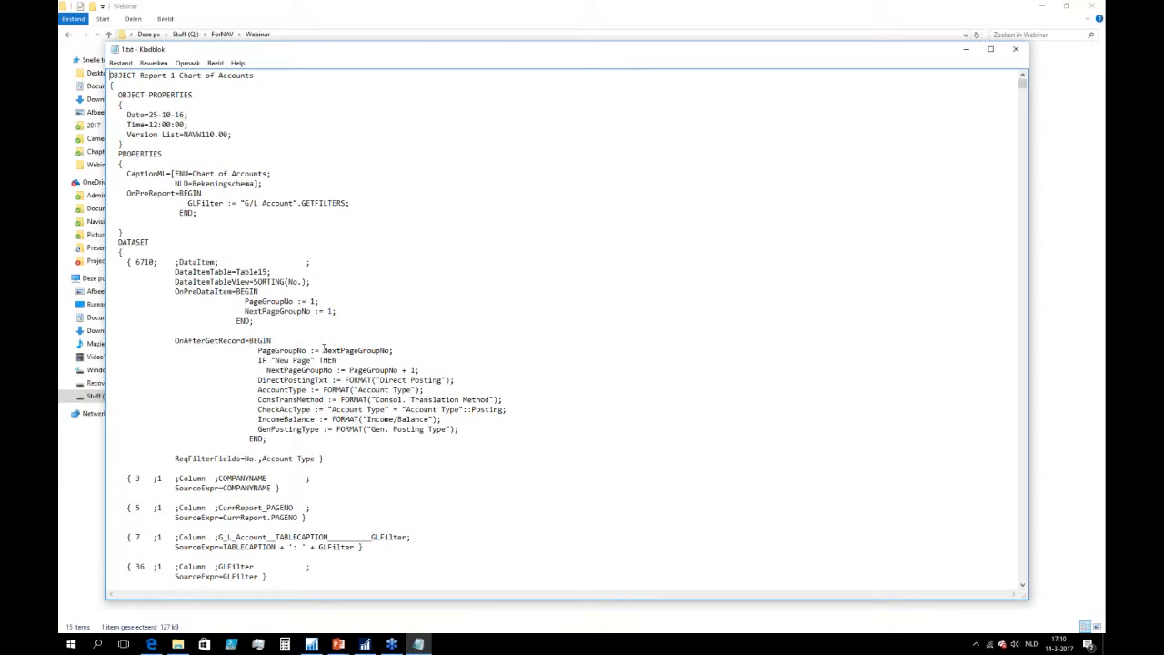
Examine the Chart of Accounts report's dataset columns, highlight the table caption filter column name, review the RDLDATA section and close the file
scroll(413, 413, down, 7)
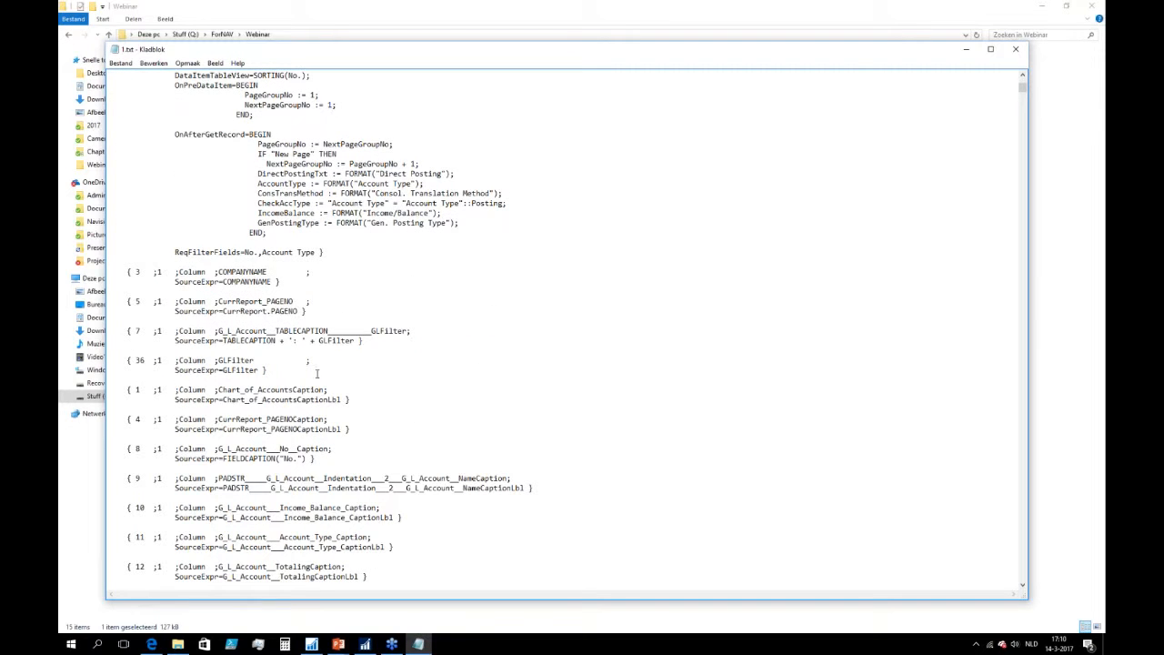
drag(221, 331, 412, 332)
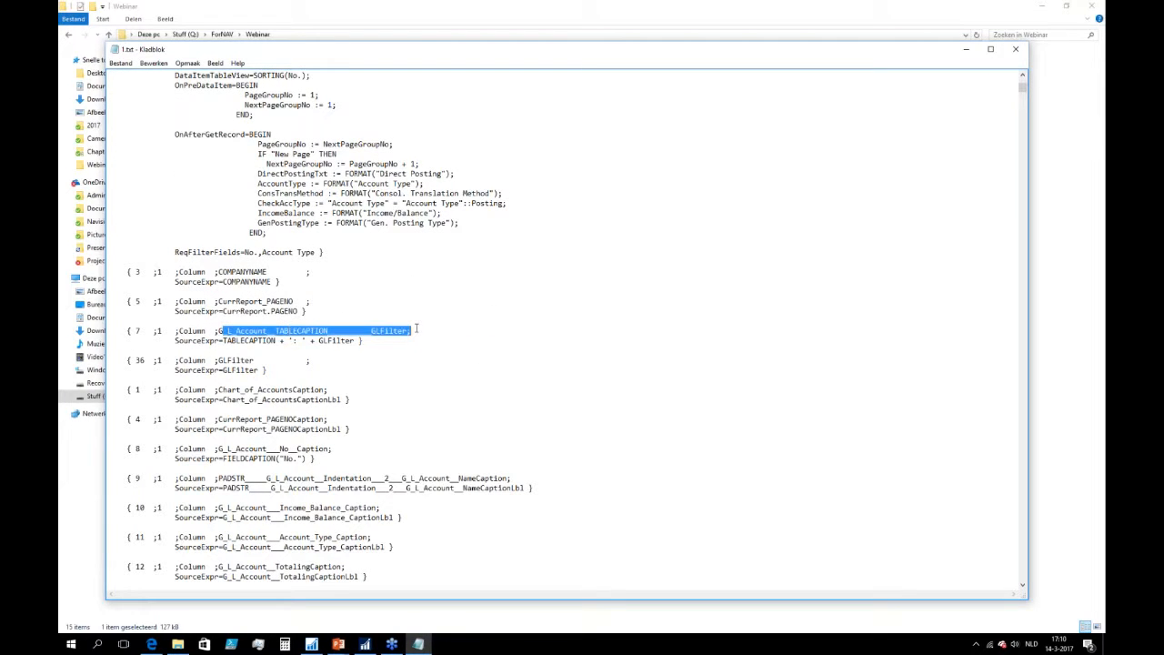
scroll(287, 346, down, 1)
scroll(286, 347, down, 3)
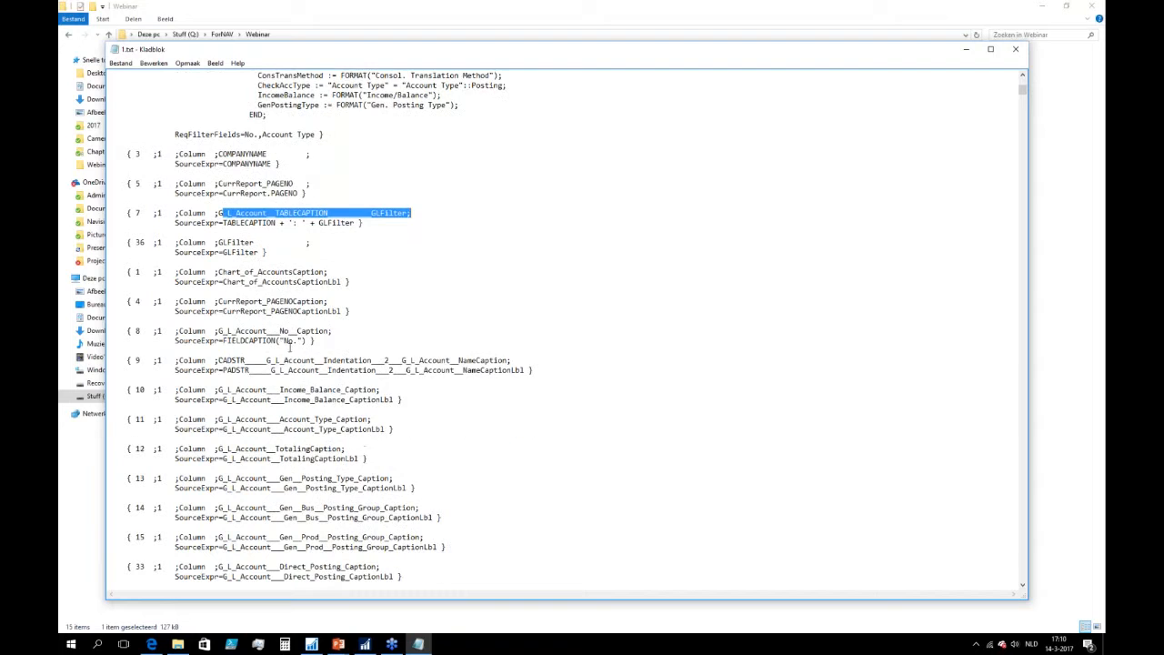
scroll(278, 409, down, 2)
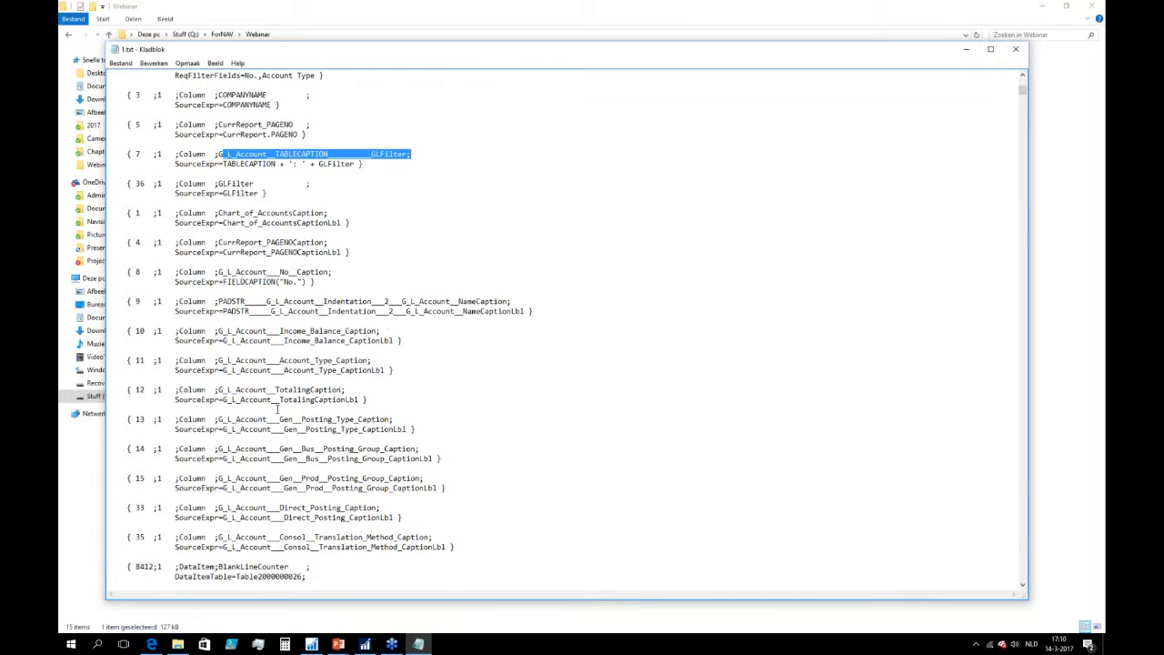
scroll(268, 446, down, 6)
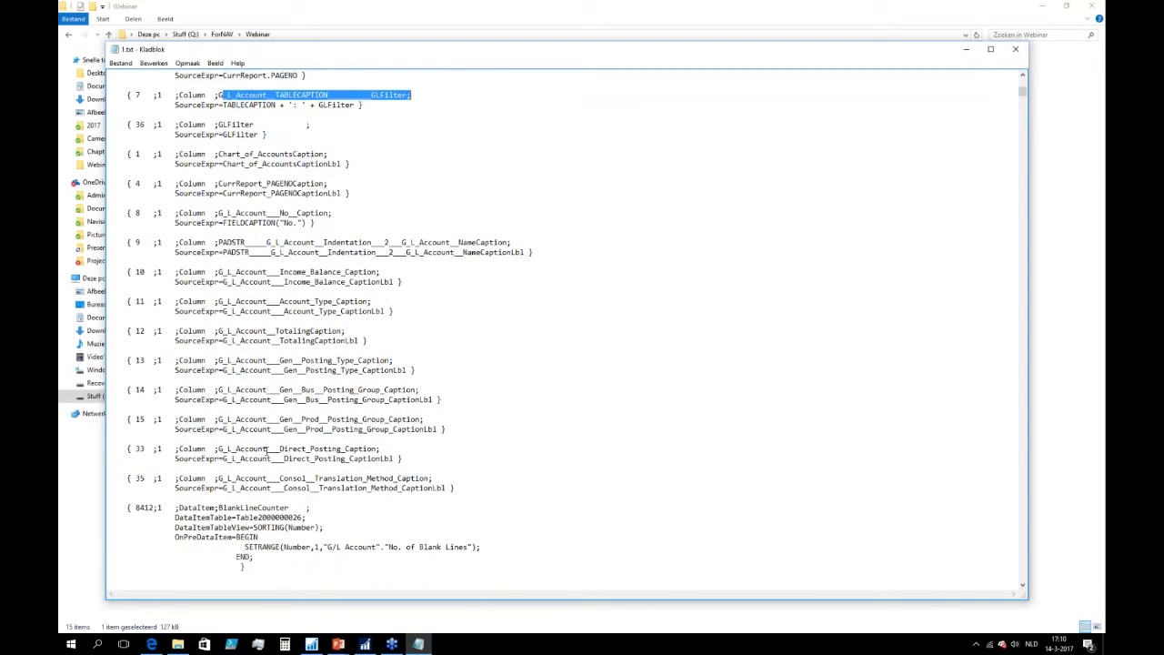
scroll(266, 450, down, 20)
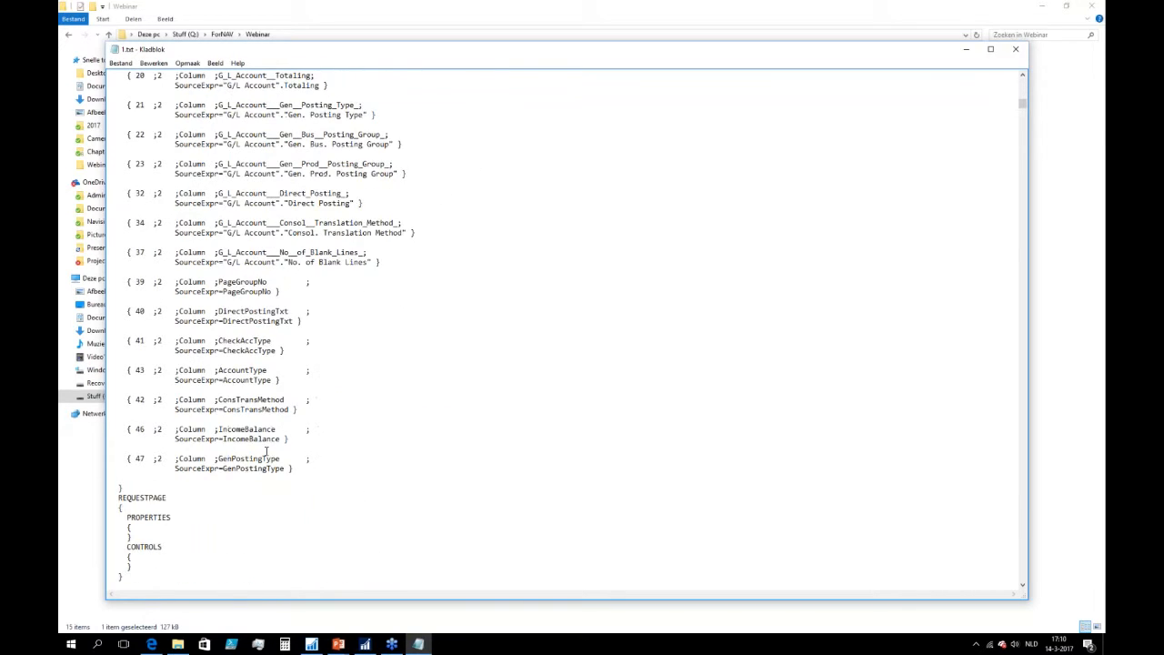
scroll(266, 450, down, 20)
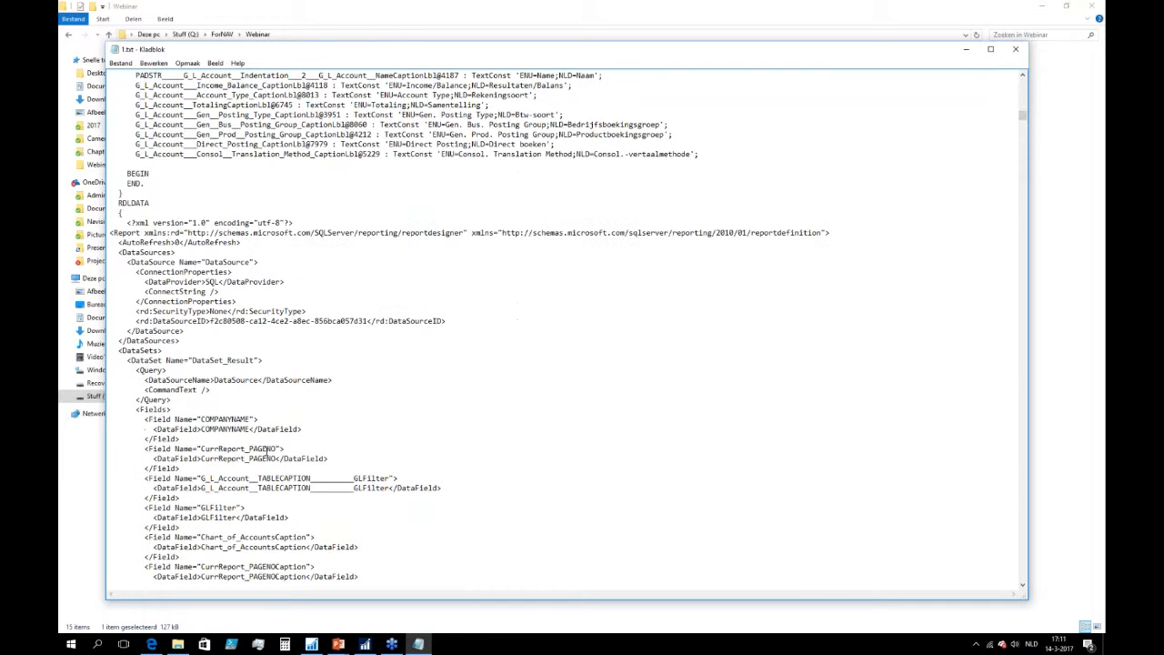
scroll(293, 444, down, 15)
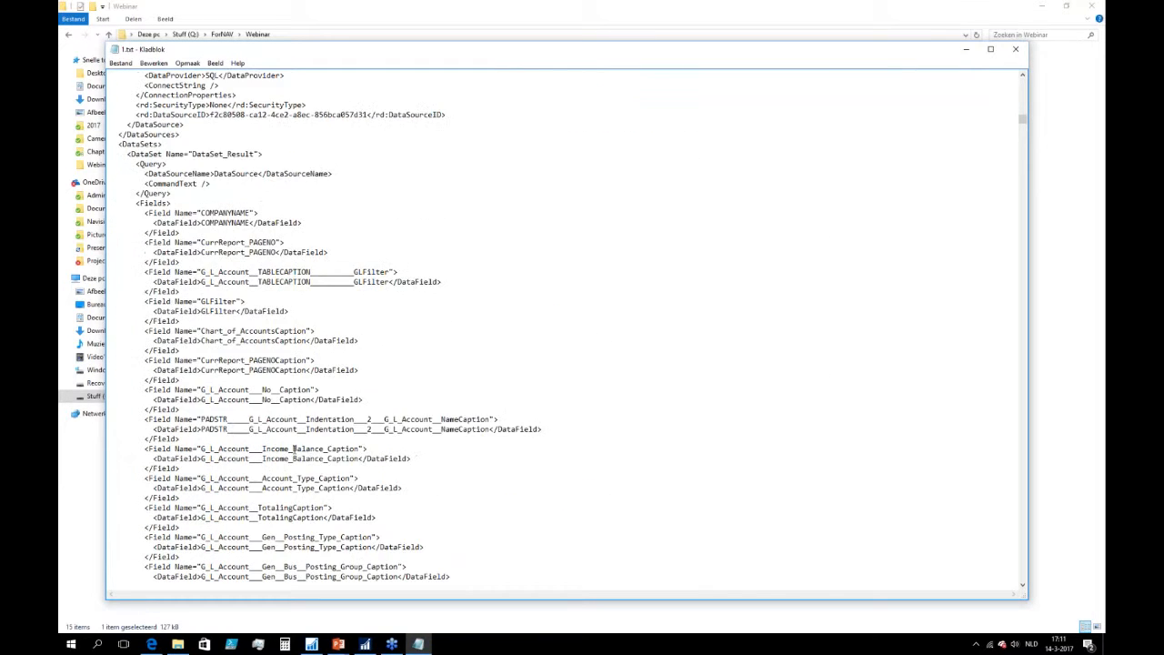
scroll(293, 448, down, 20)
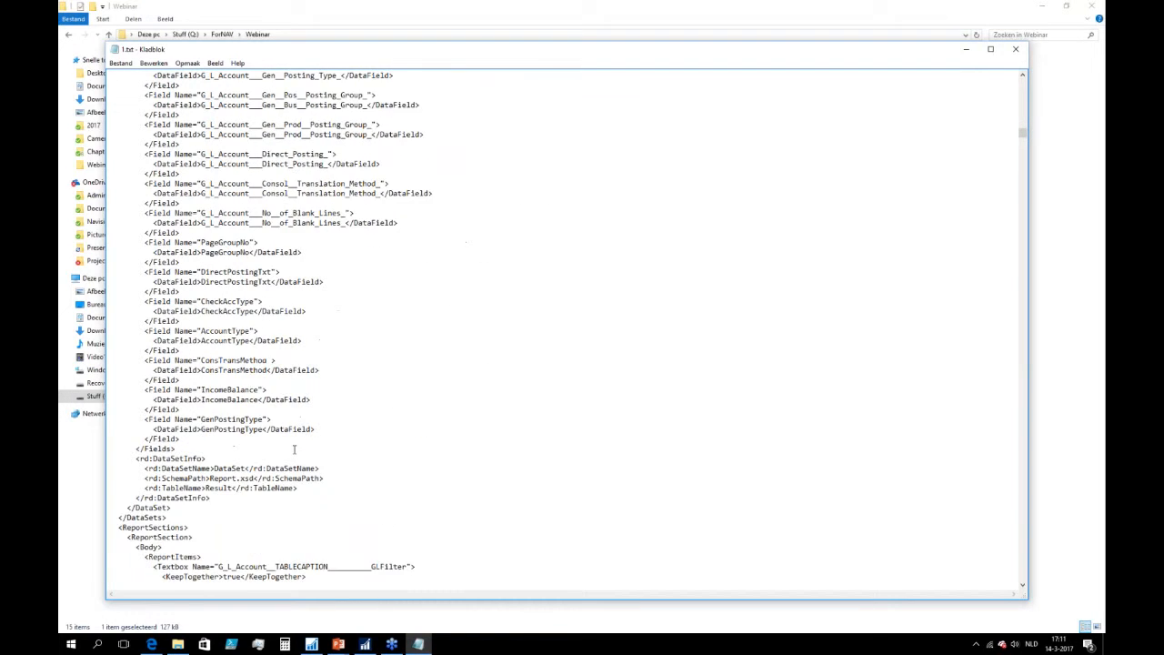
scroll(294, 448, down, 5)
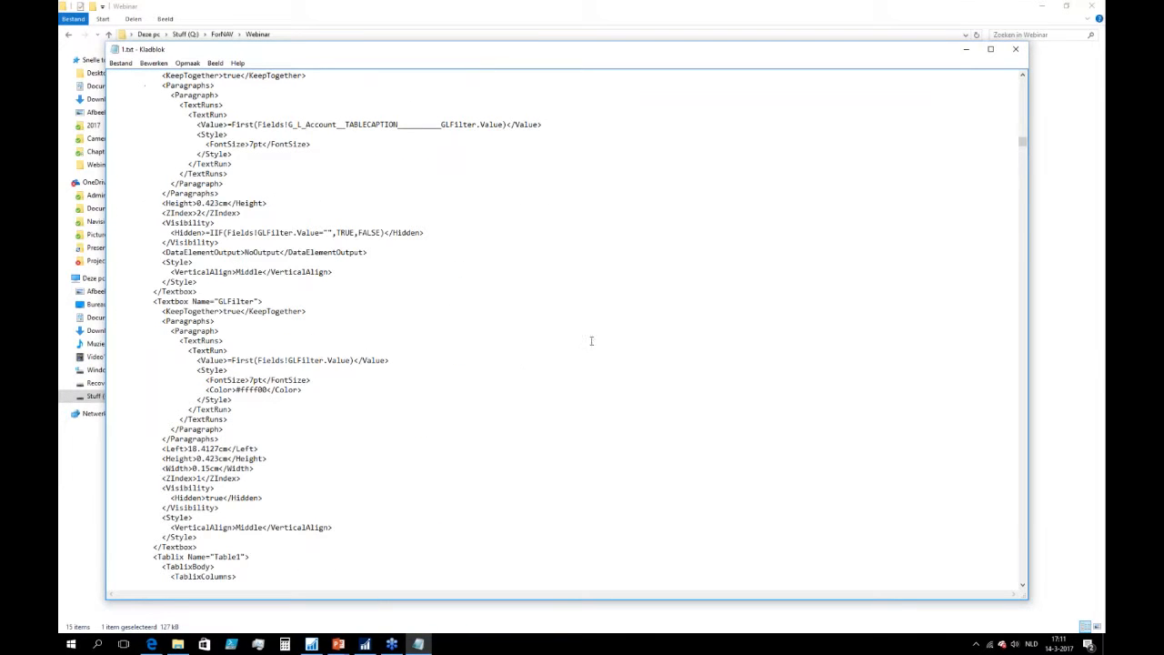
click(1015, 50)
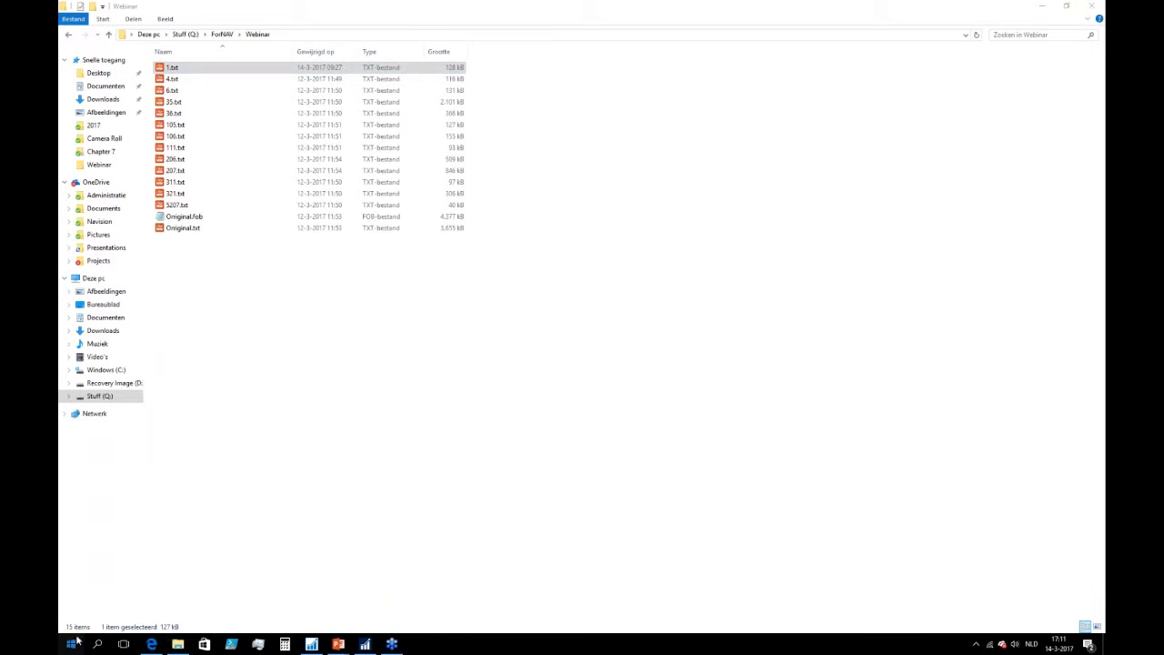
Launch the Reports ForNAV Designer
click(71, 644)
click(360, 543)
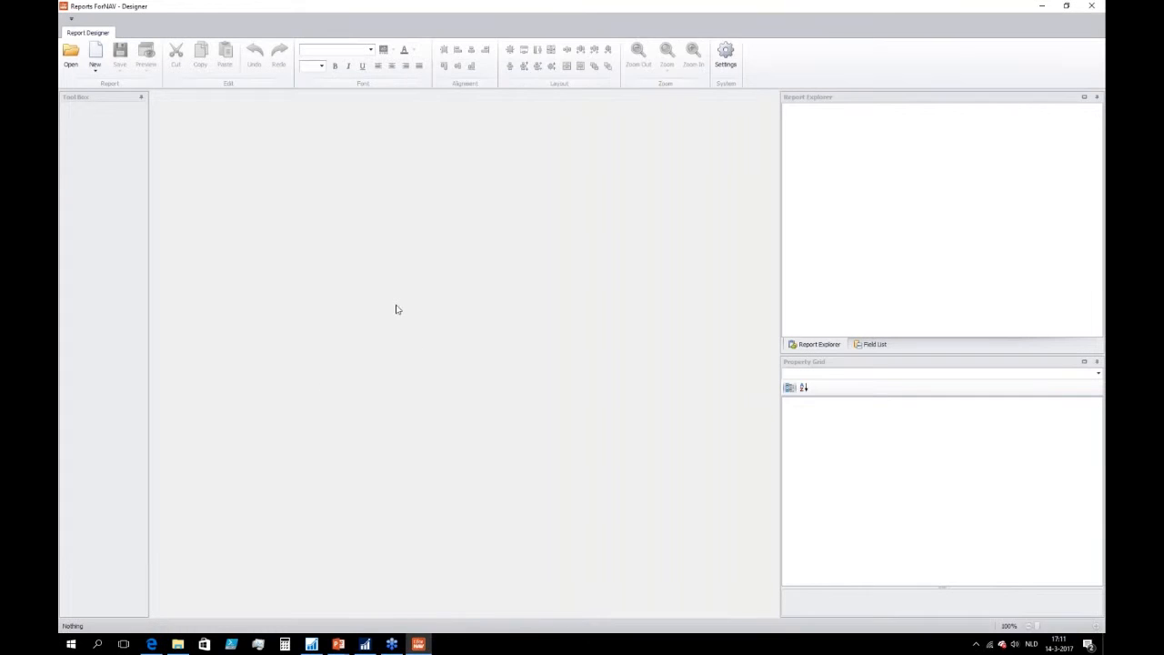
Open the report file 1.txt from the Webinar folder and highlight the default table information address in the designer settings
click(70, 52)
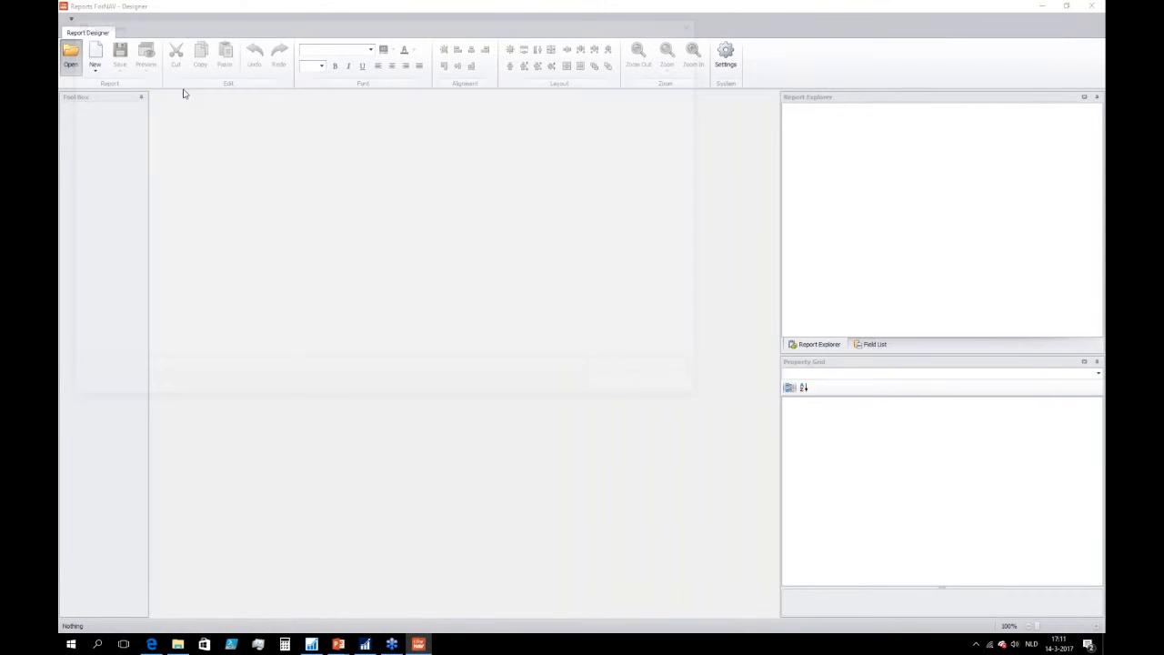
double_click(187, 88)
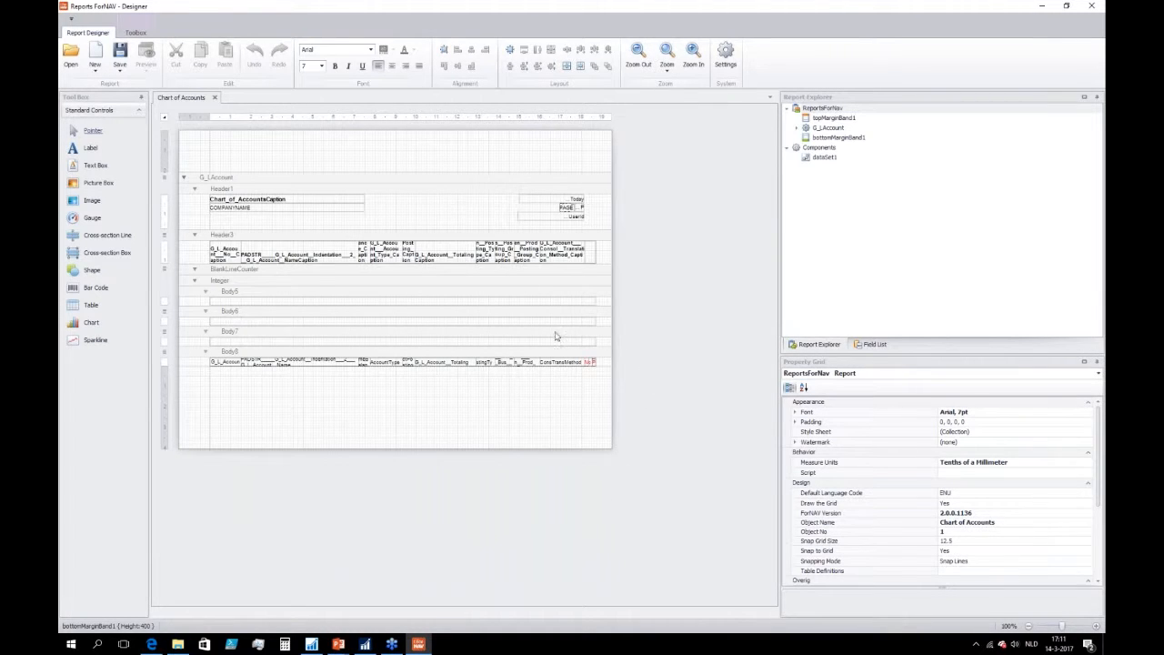
click(734, 51)
click(731, 56)
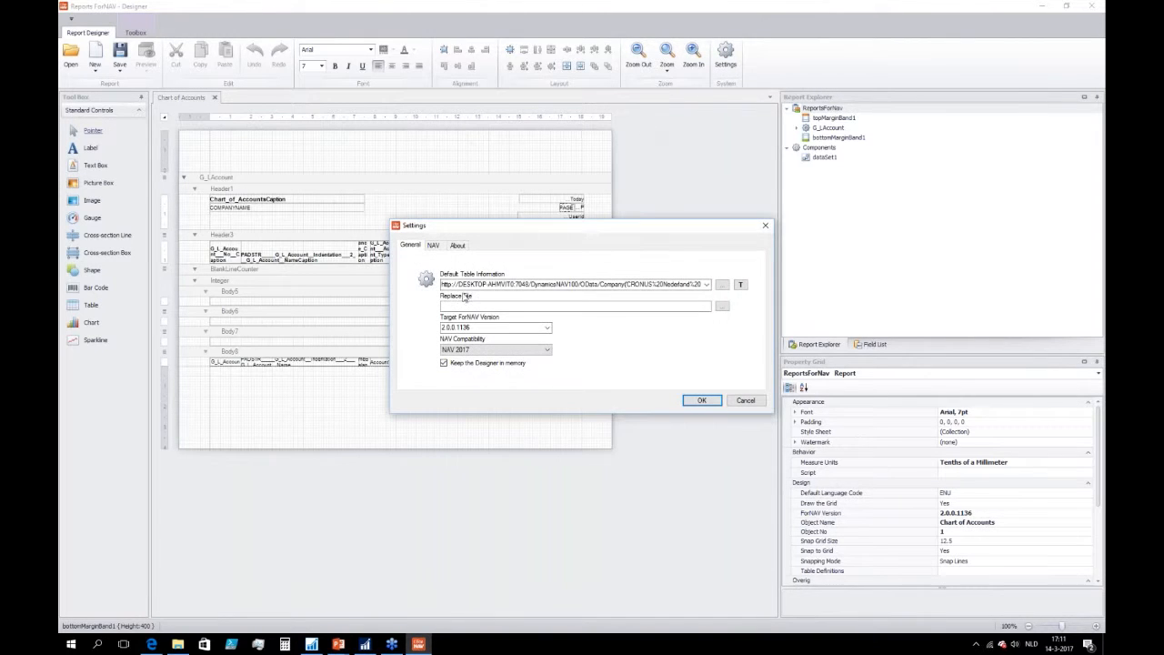
triple_click(451, 285)
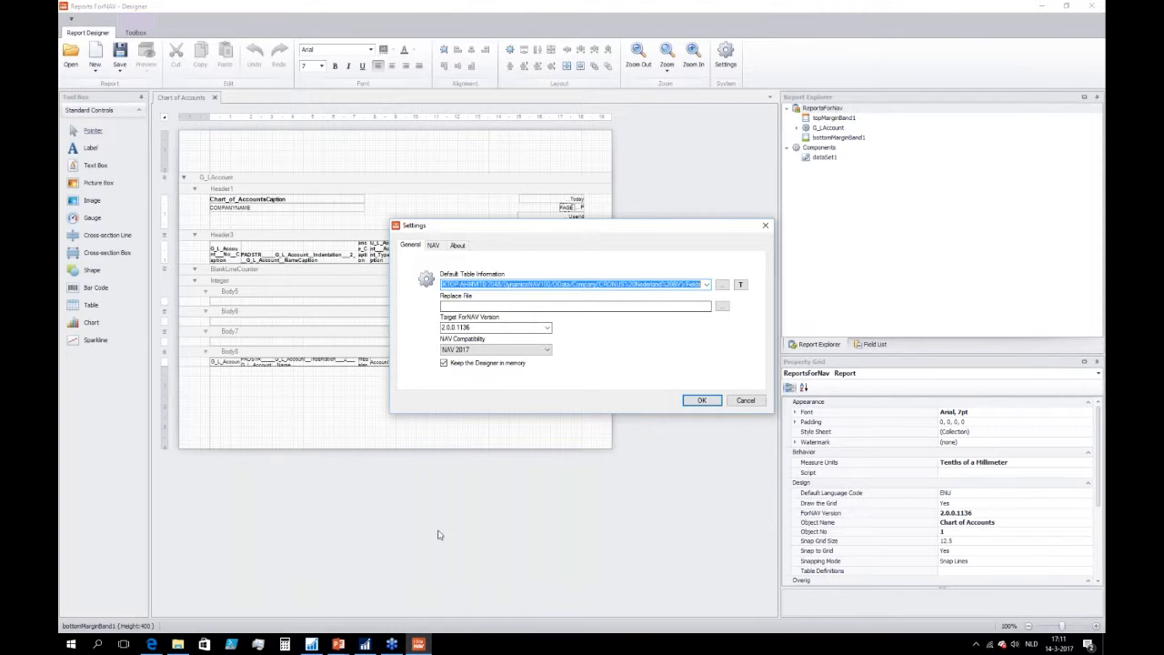
Switch to the Microsoft Dynamics NAV client, open the Web Services list and select the Fields page, object 7702
click(364, 645)
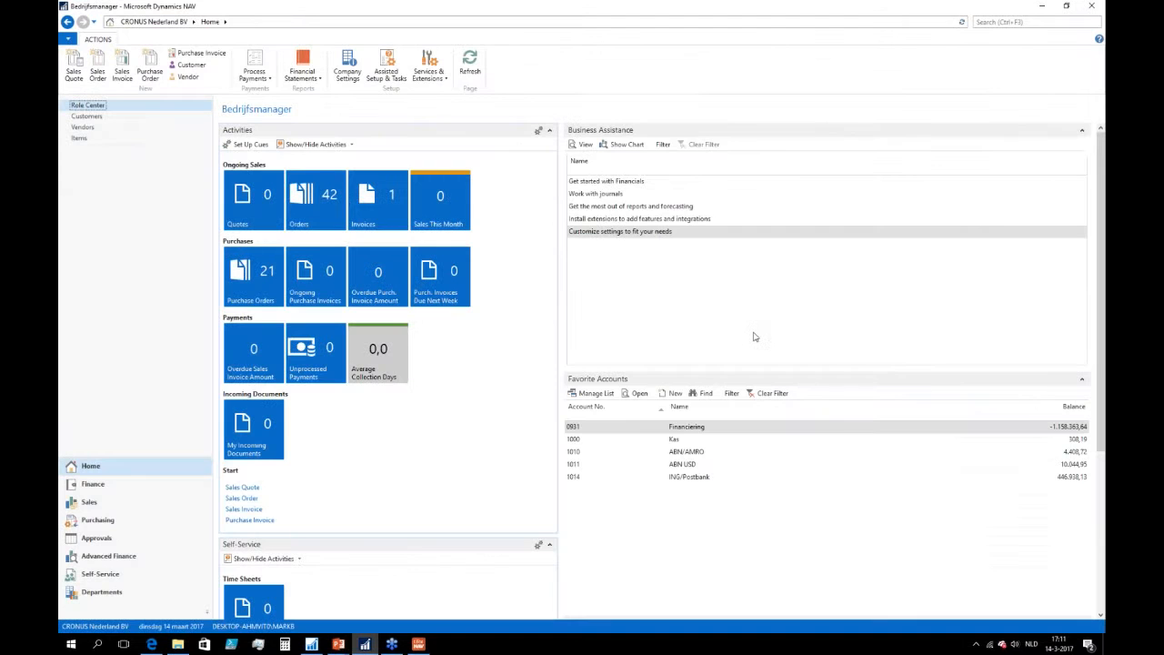
key(ctrl+F3)
text(web s)
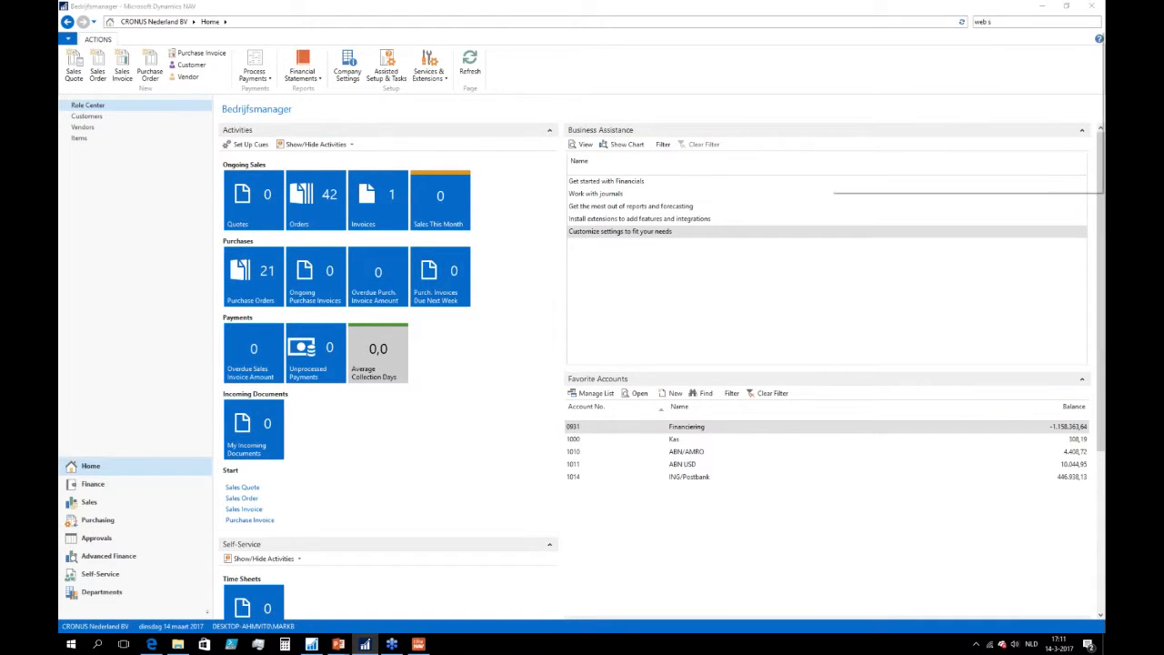
key(Return)
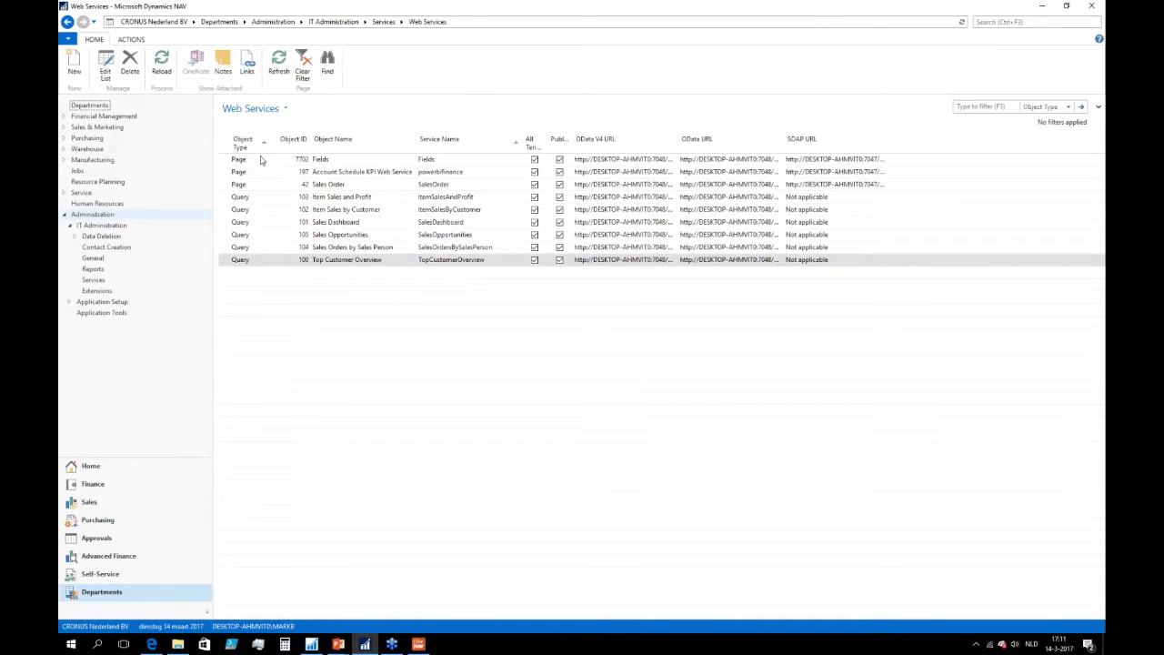
click(356, 161)
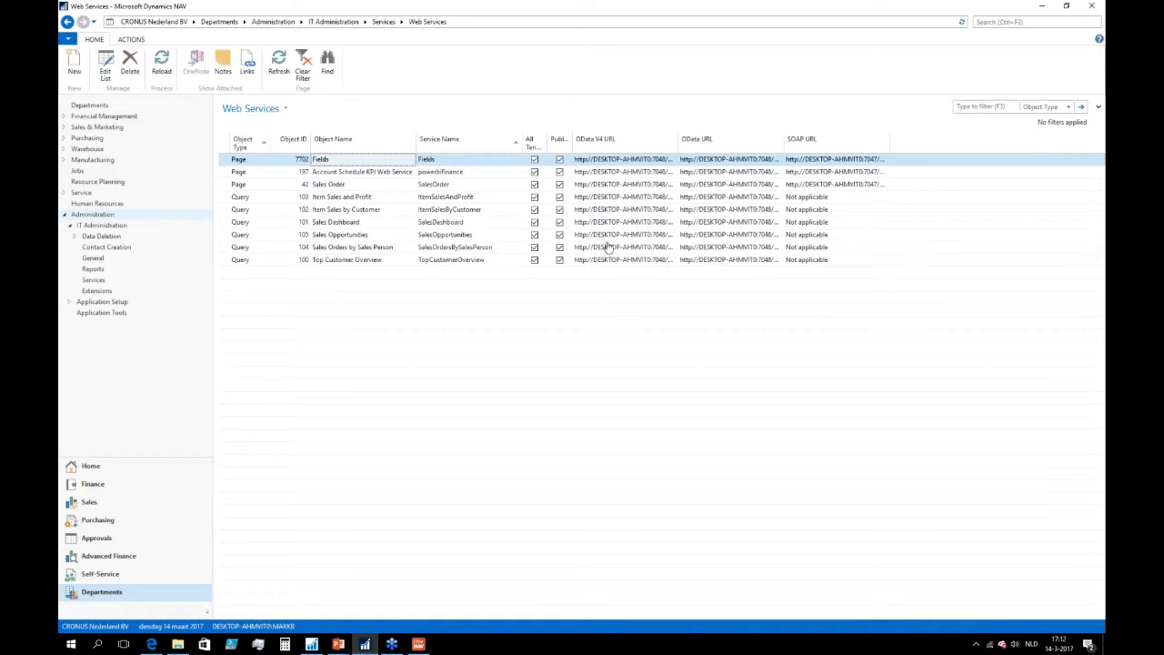
Switch back to Reports ForNAV Designer, test the default table information source, then review the NAV database settings and cancel the dialog
click(419, 645)
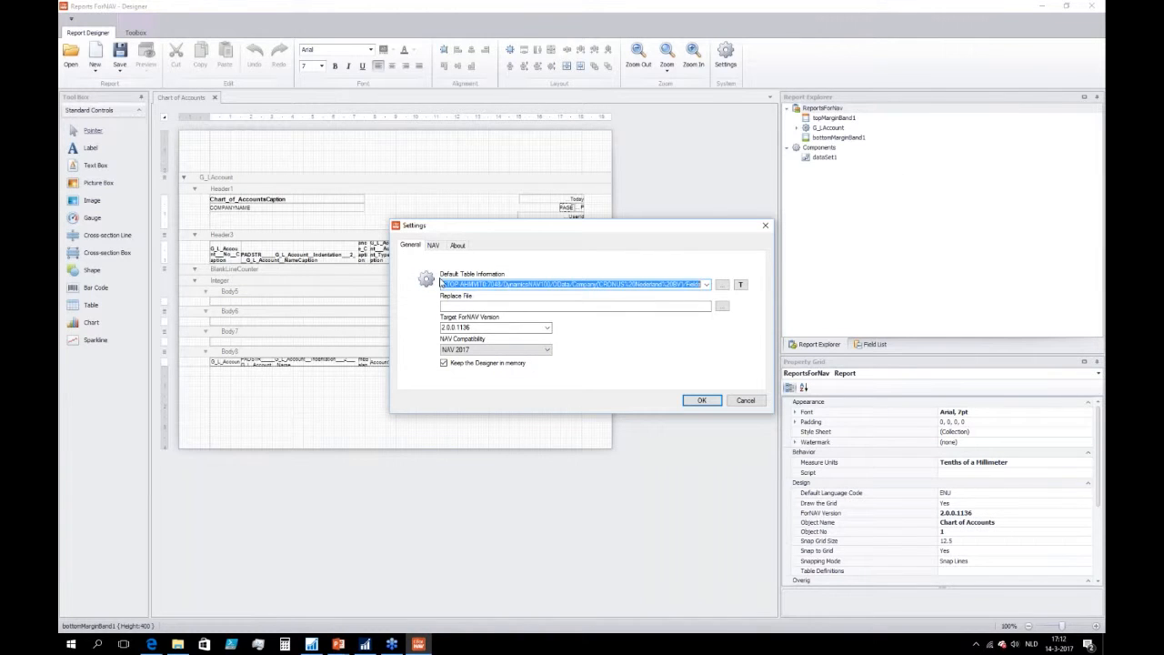
click(742, 286)
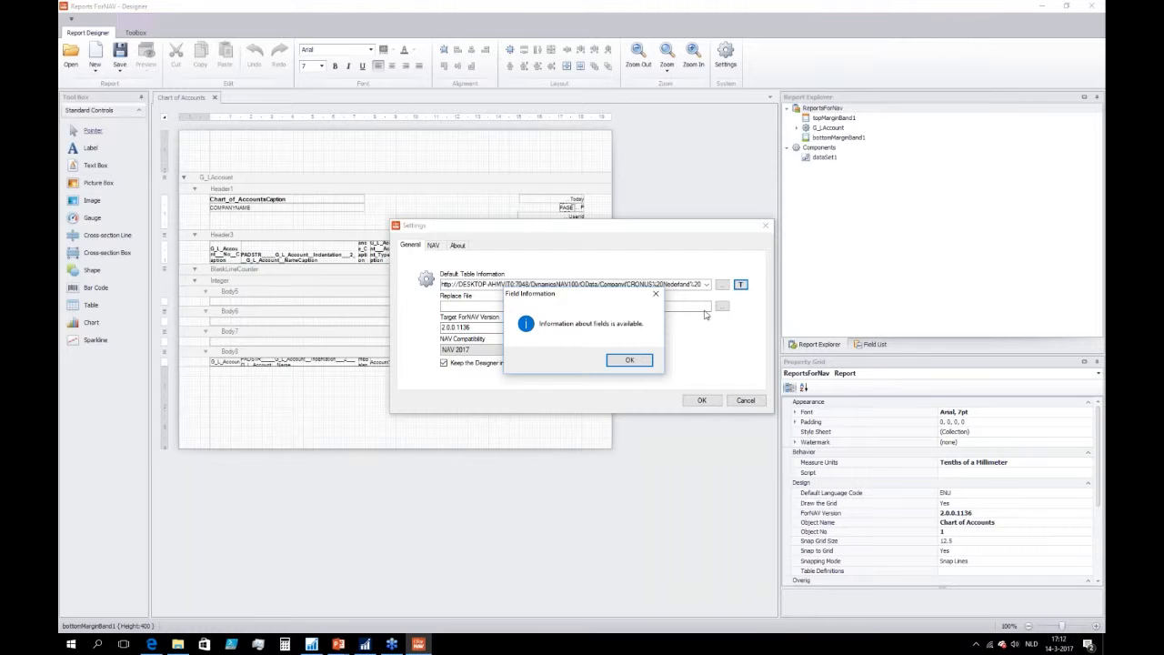
click(628, 362)
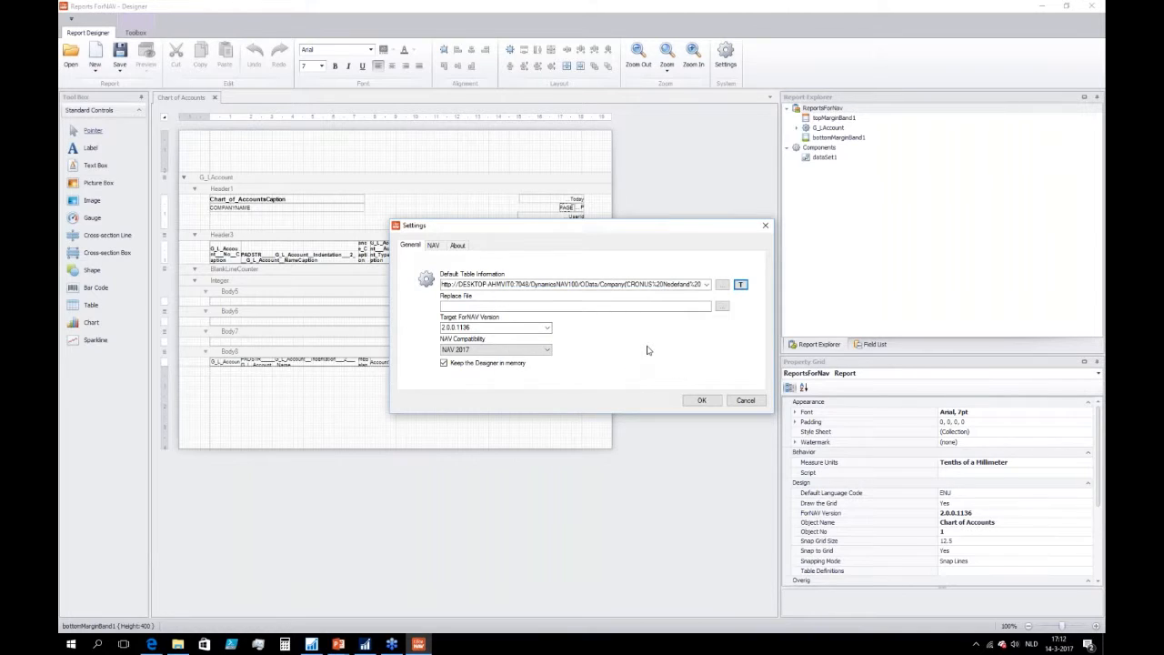
click(641, 307)
click(433, 247)
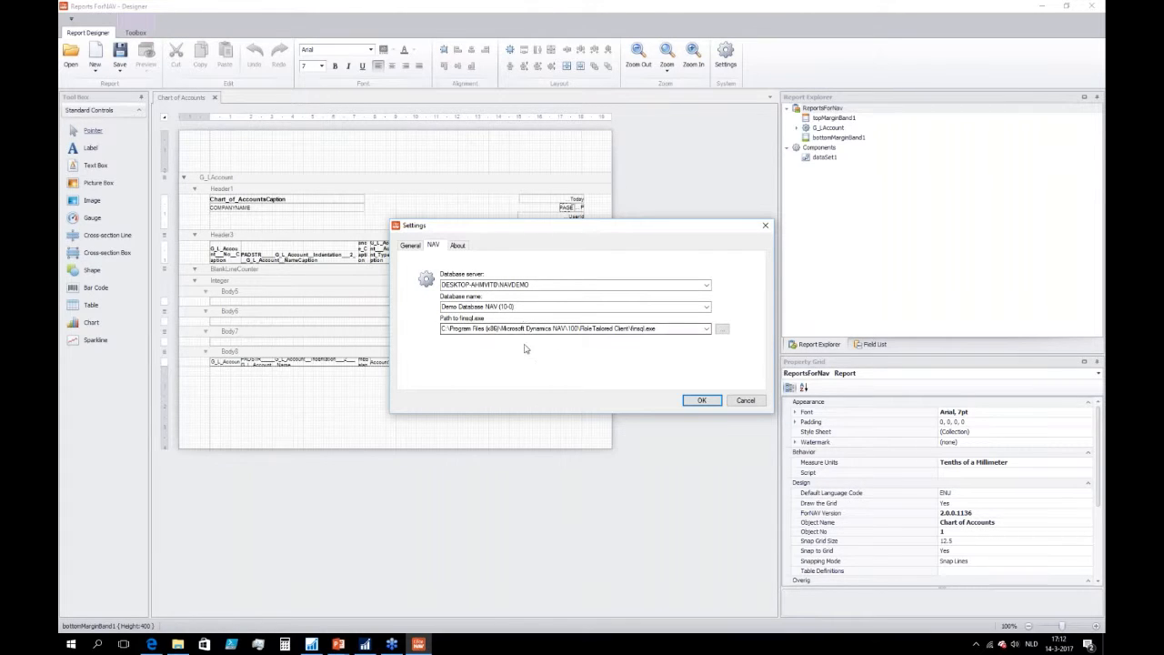
click(746, 400)
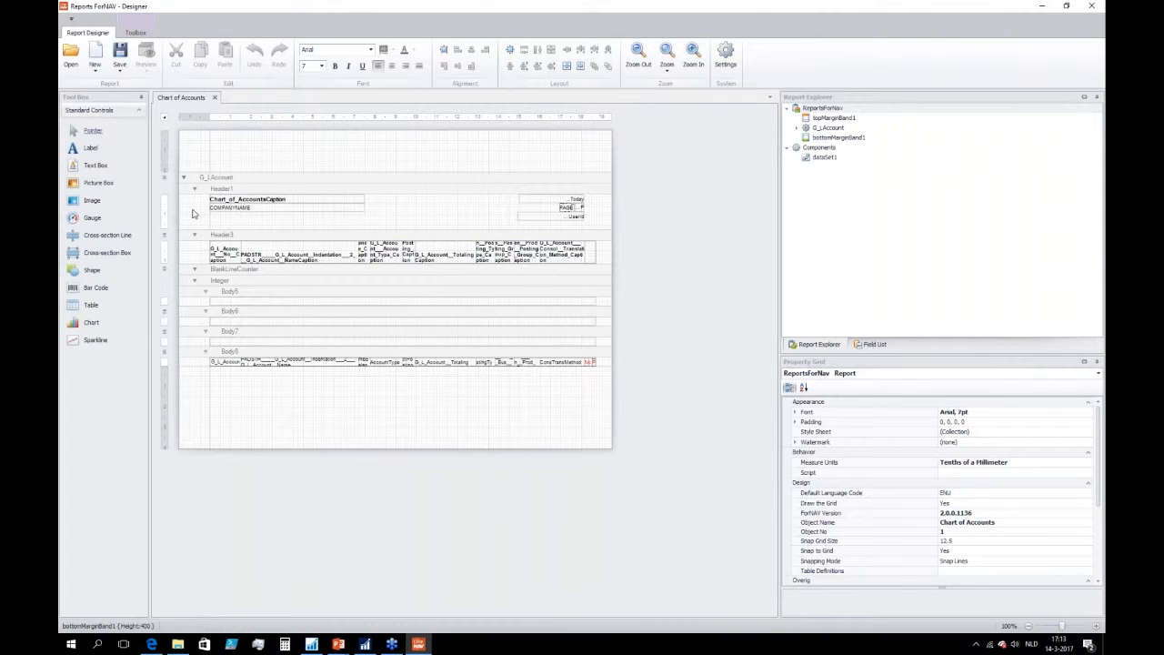
Save the Chart of Accounts report as an object in NAV, overwriting the existing report, and close the designer
click(118, 75)
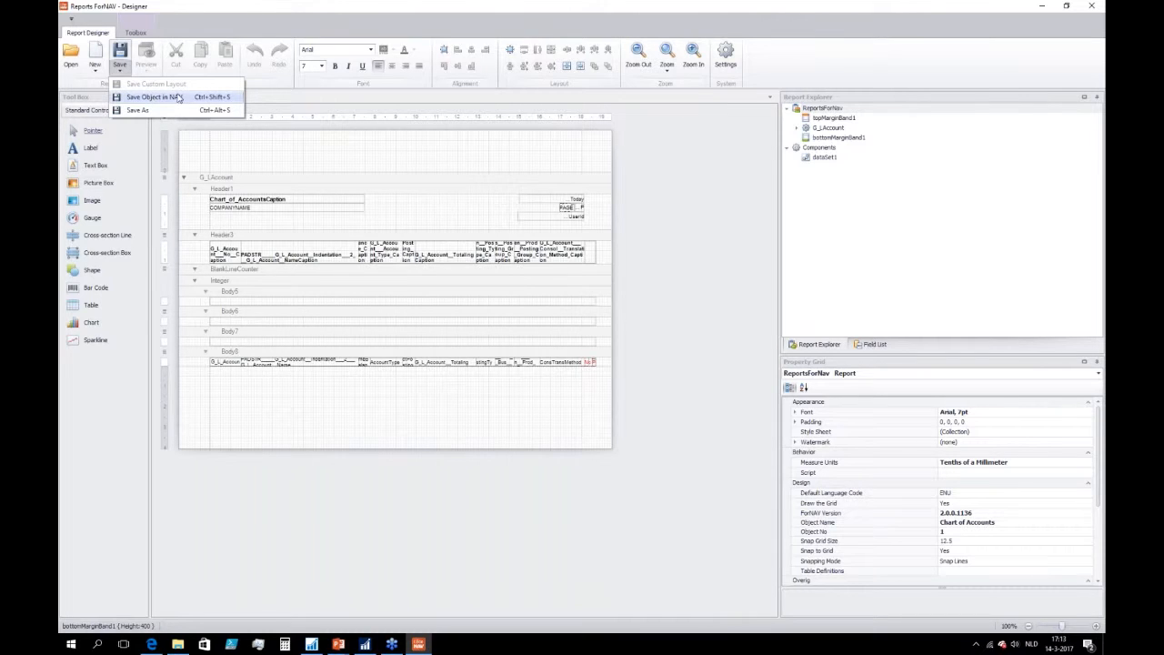
click(148, 99)
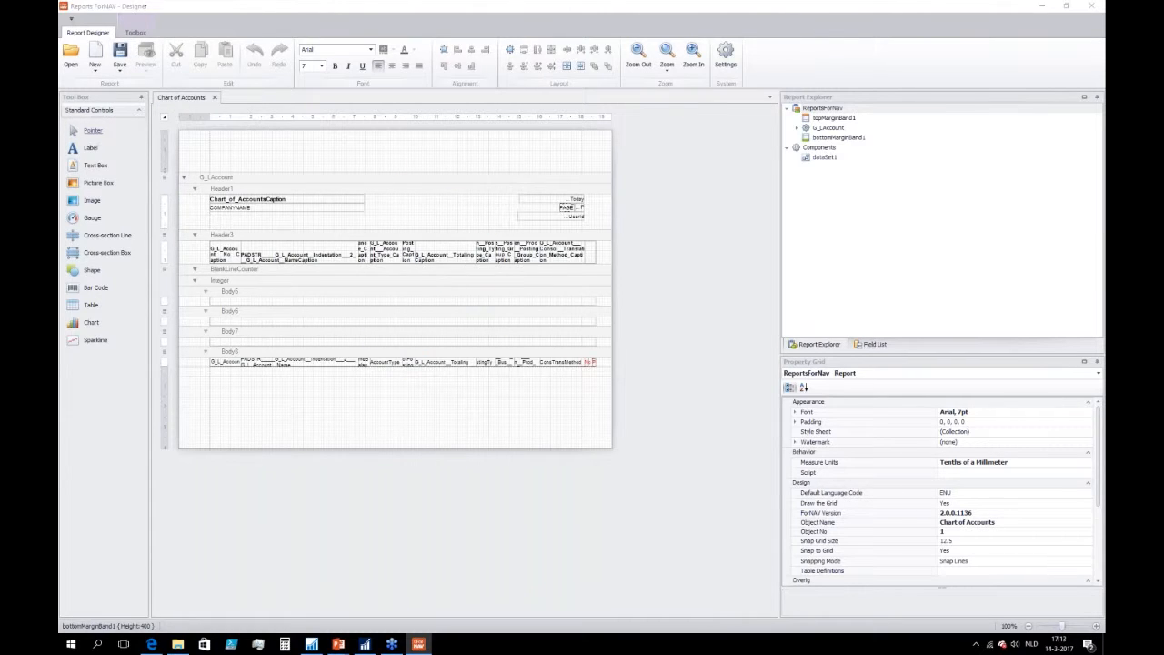
click(535, 364)
click(1069, 7)
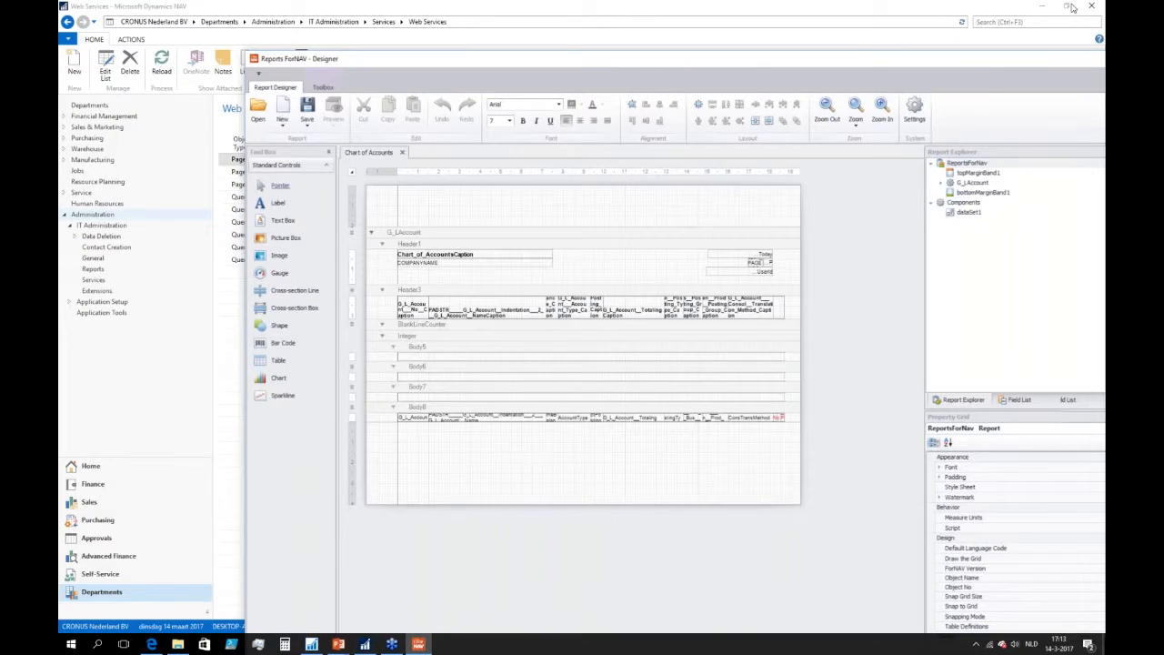
click(1092, 7)
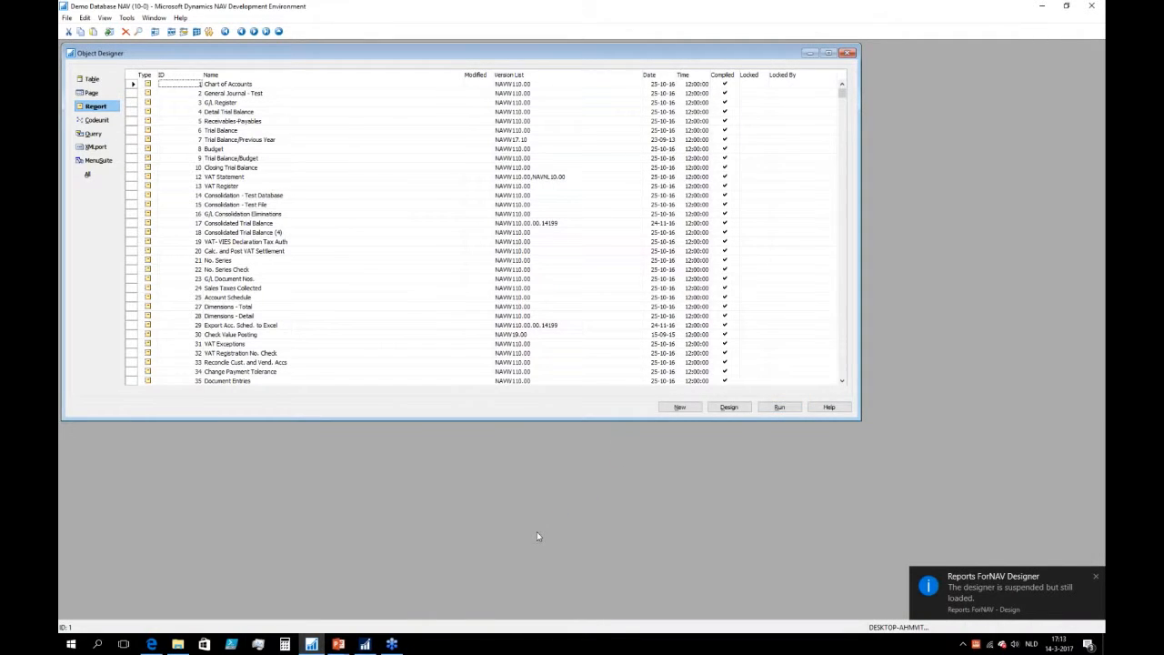
Run the converted Chart of Accounts report, preview it in the Microsoft Dynamics NAV client and close the preview
click(372, 646)
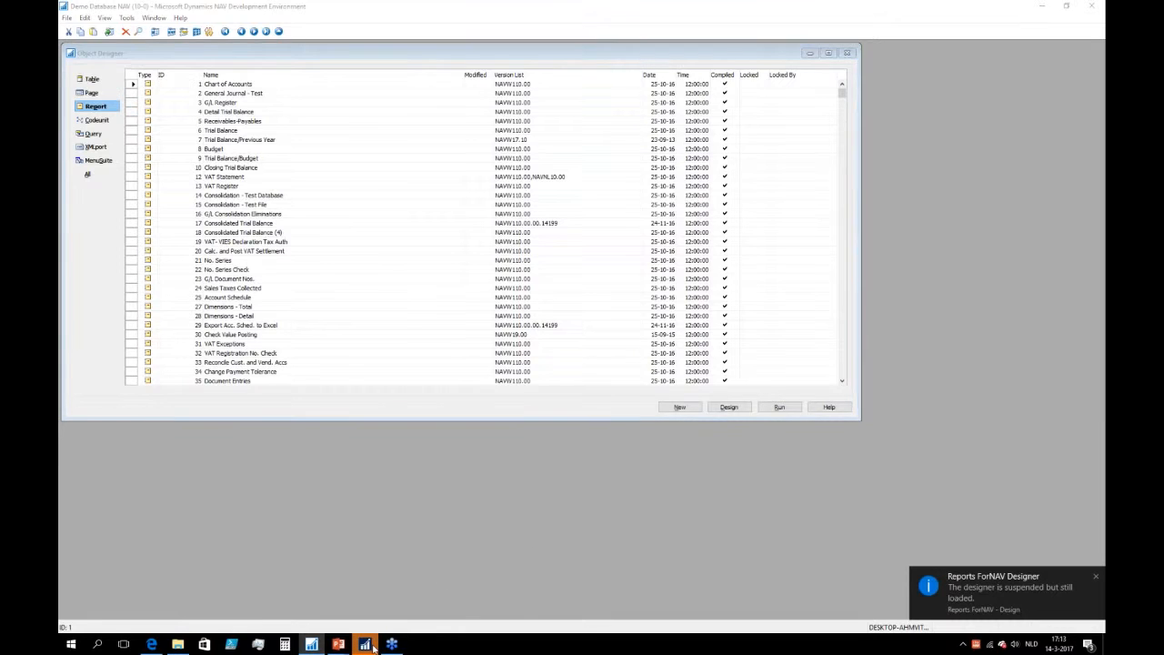
click(254, 240)
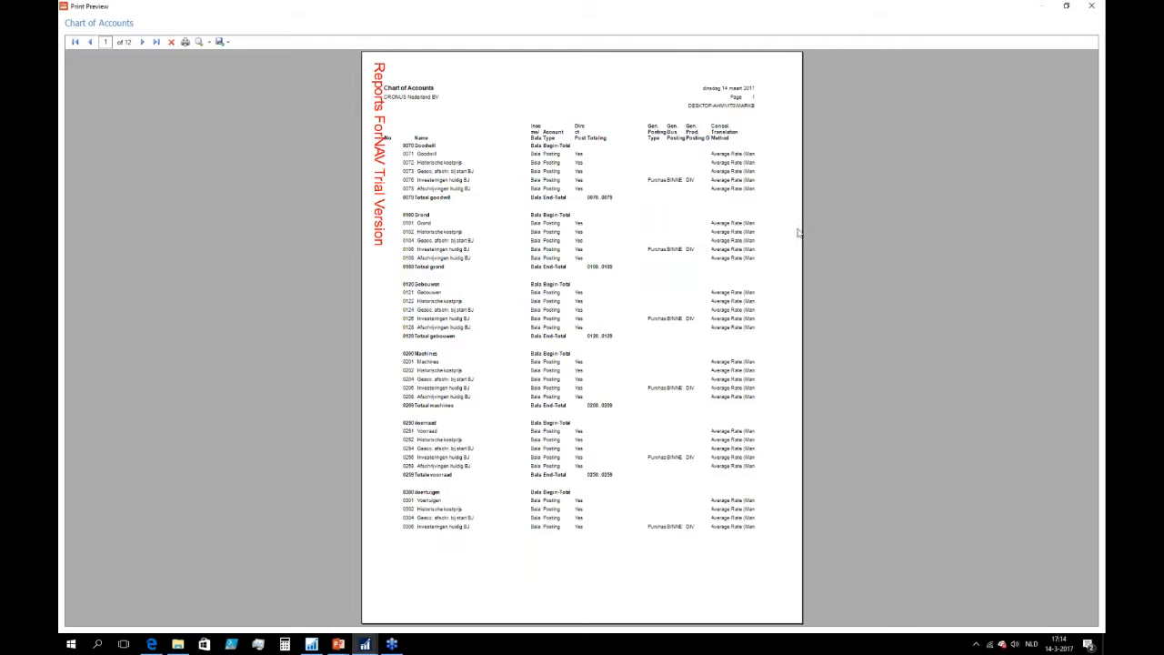
click(1089, 8)
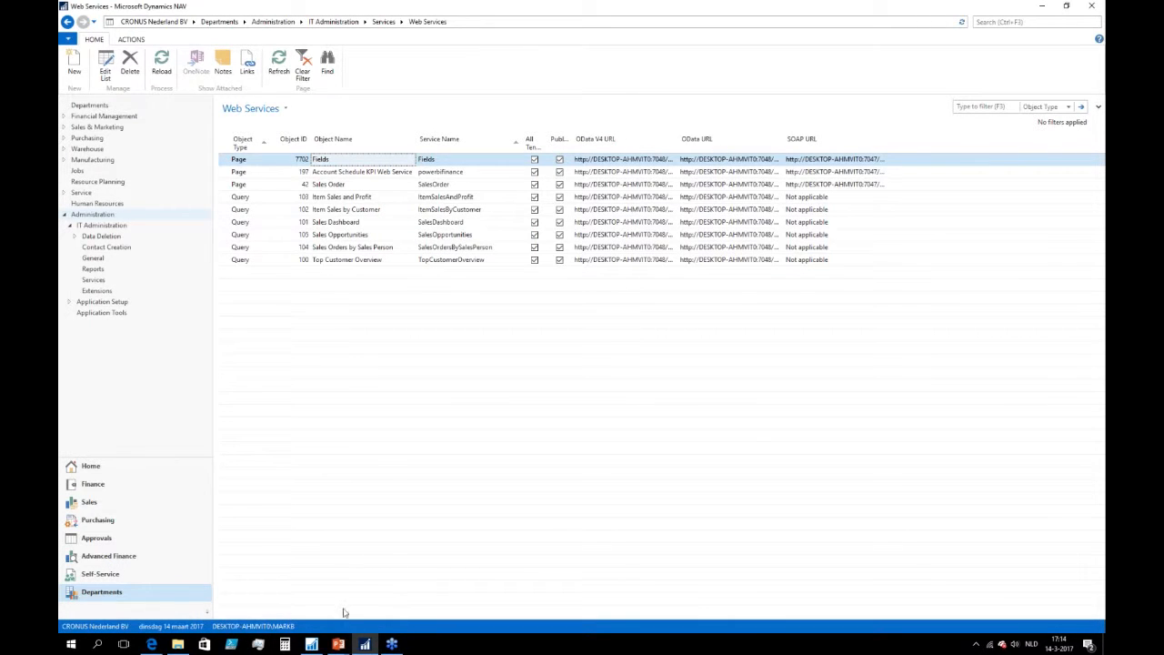
Run report 6, Trial Balance, from the Development Environment, look through its original layout in the NAV client's preview and close it
click(311, 645)
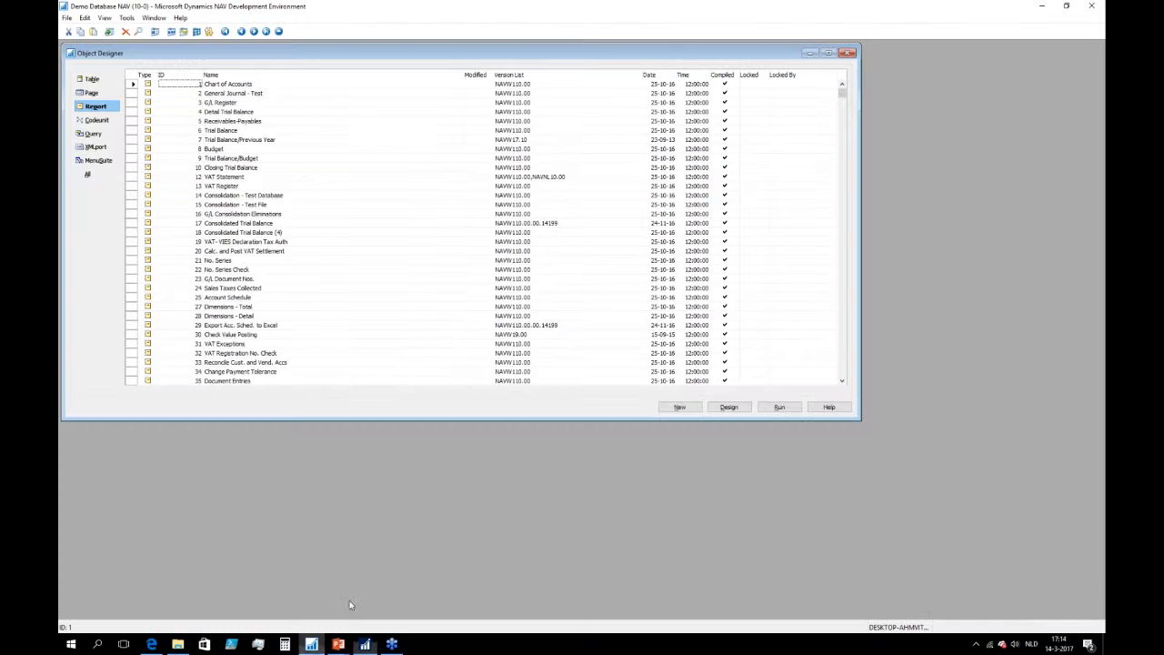
click(231, 131)
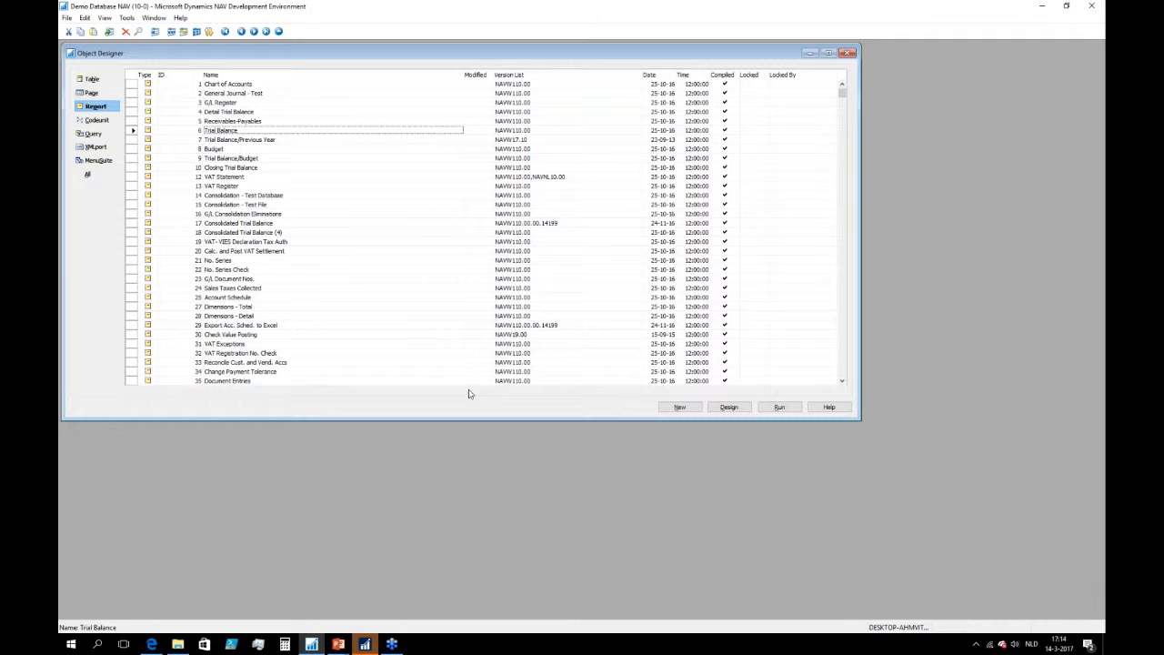
click(365, 645)
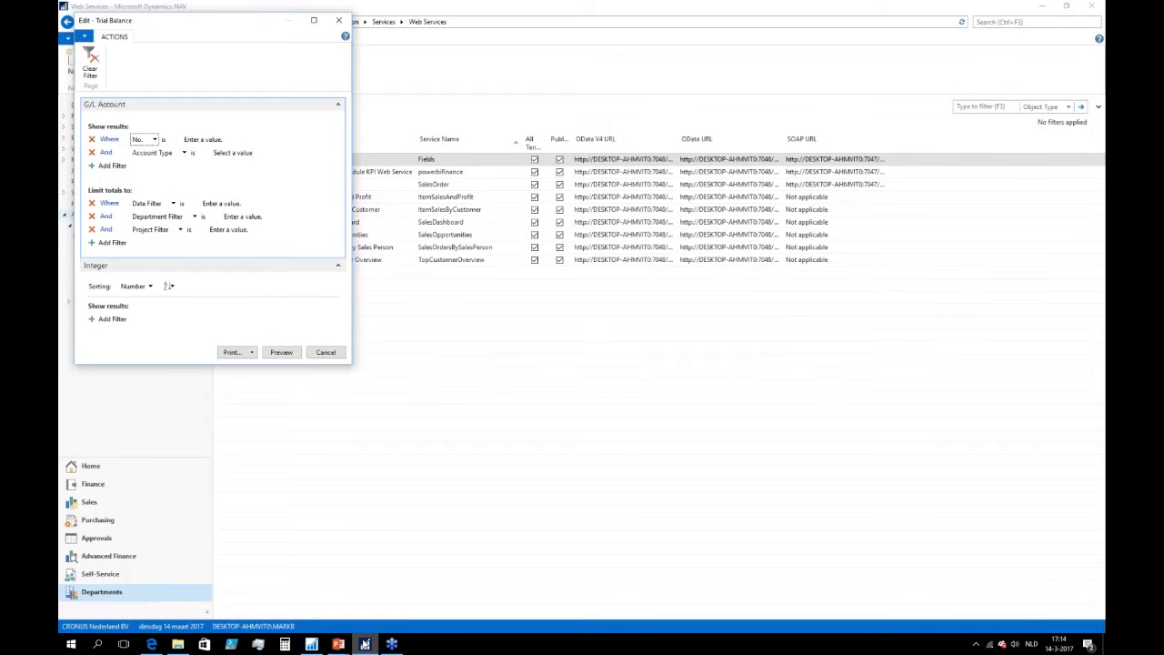
click(282, 354)
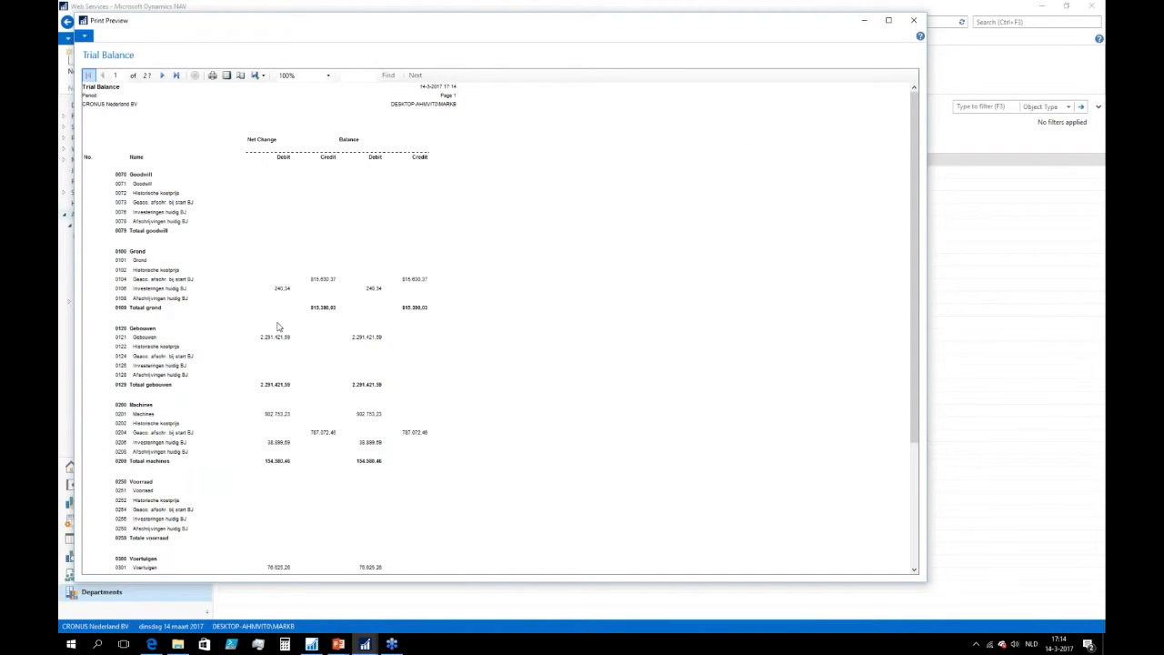
scroll(283, 330, down, 3)
scroll(282, 329, up, 3)
click(917, 22)
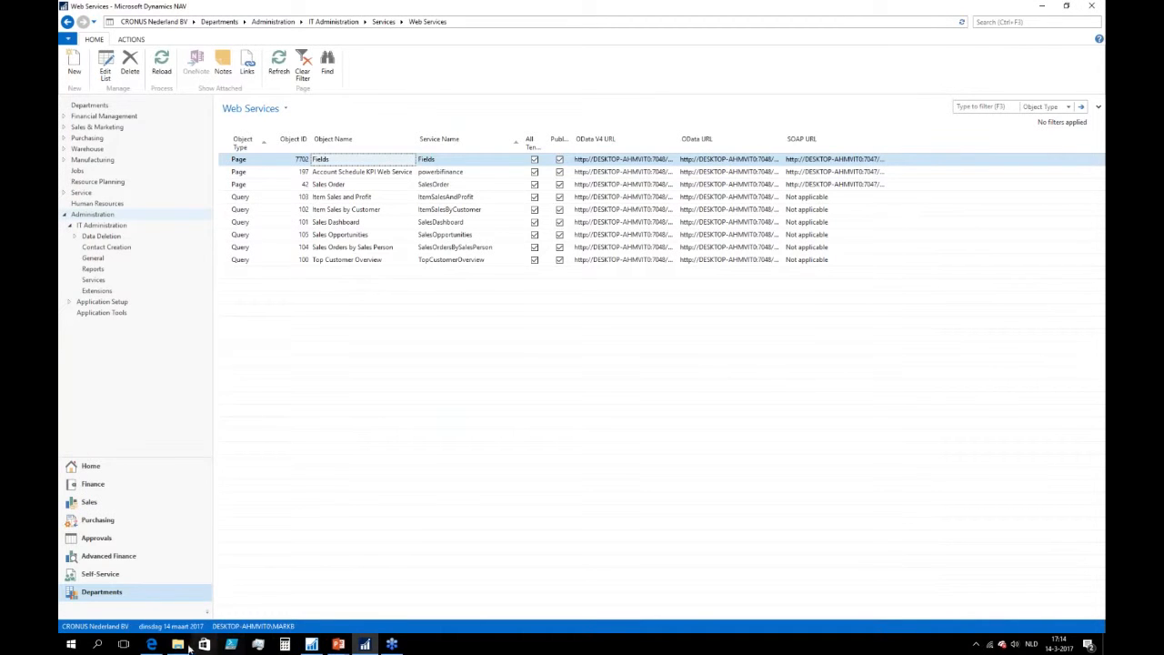
Start Reports ForNAV Designer again and open the report file 6.txt from the Webinar folder
click(178, 644)
click(337, 644)
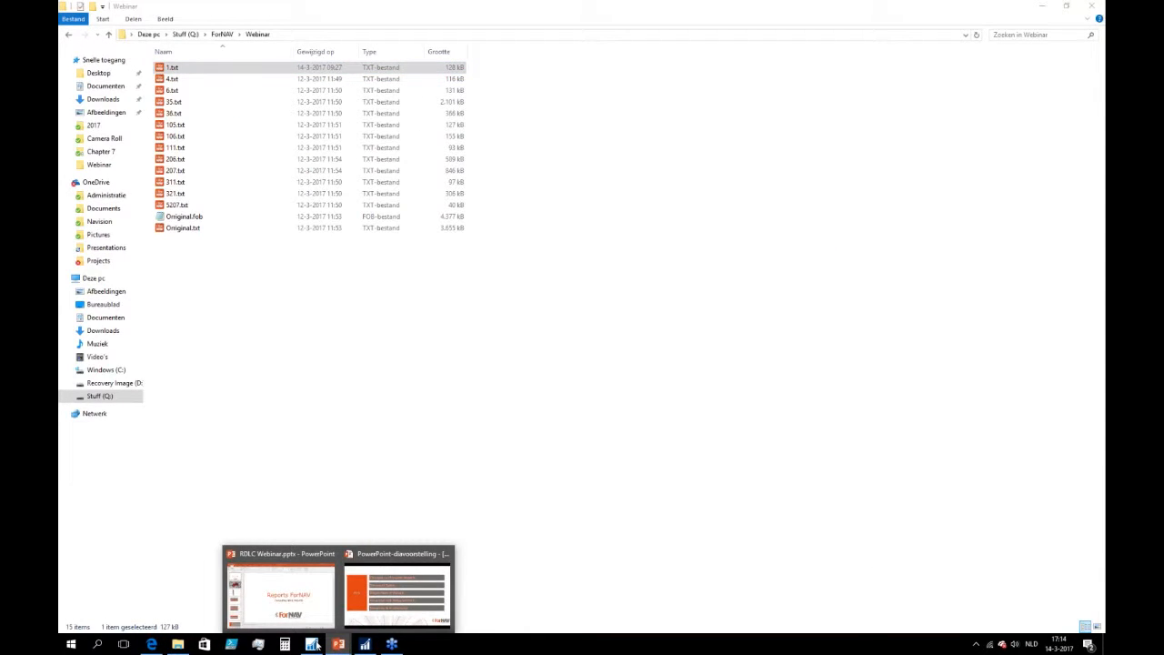
key(super)
click(375, 568)
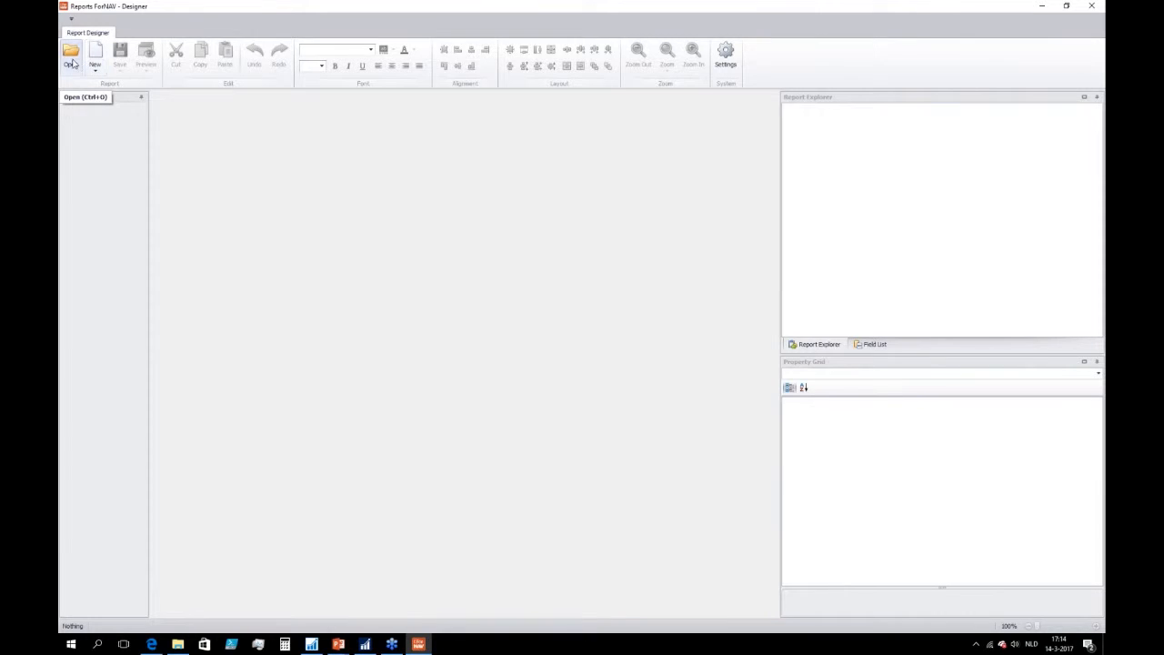
click(73, 62)
click(181, 113)
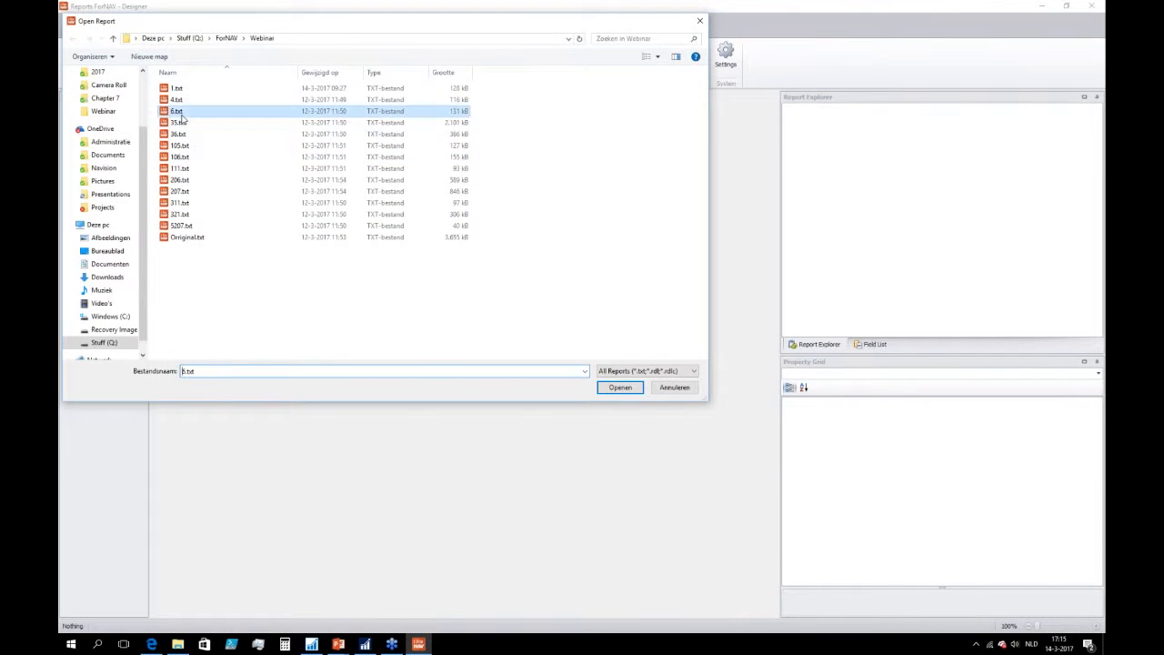
double_click(181, 112)
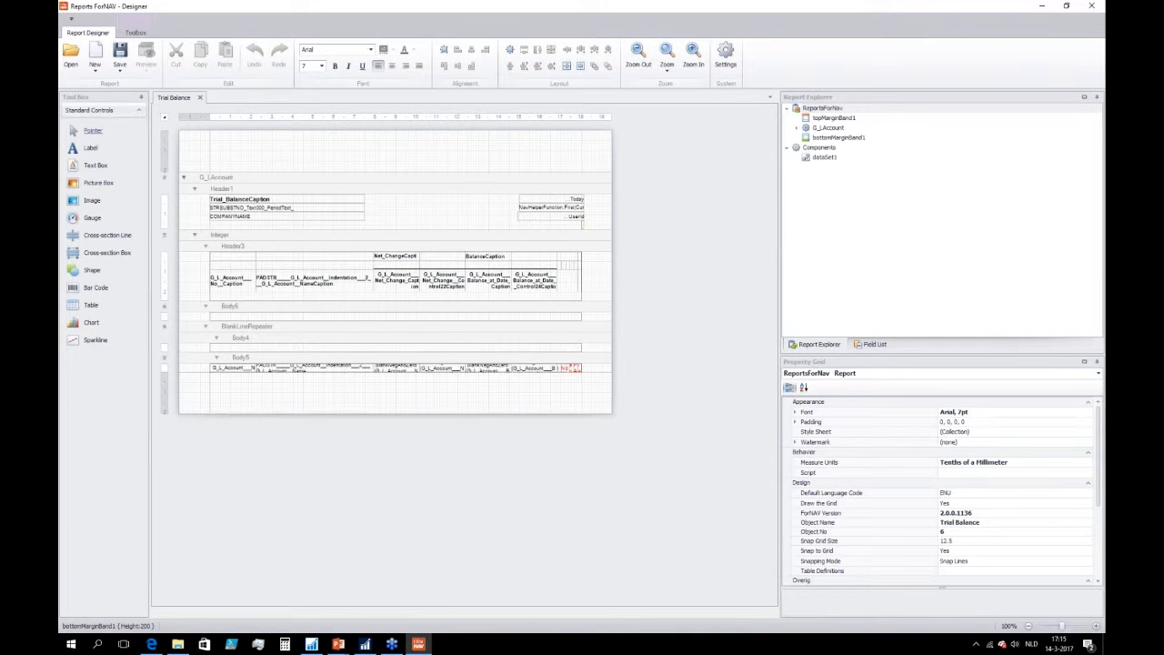
Save the Trial Balance report as an object in NAV, overwriting report 6, and close the designer
click(119, 66)
click(140, 101)
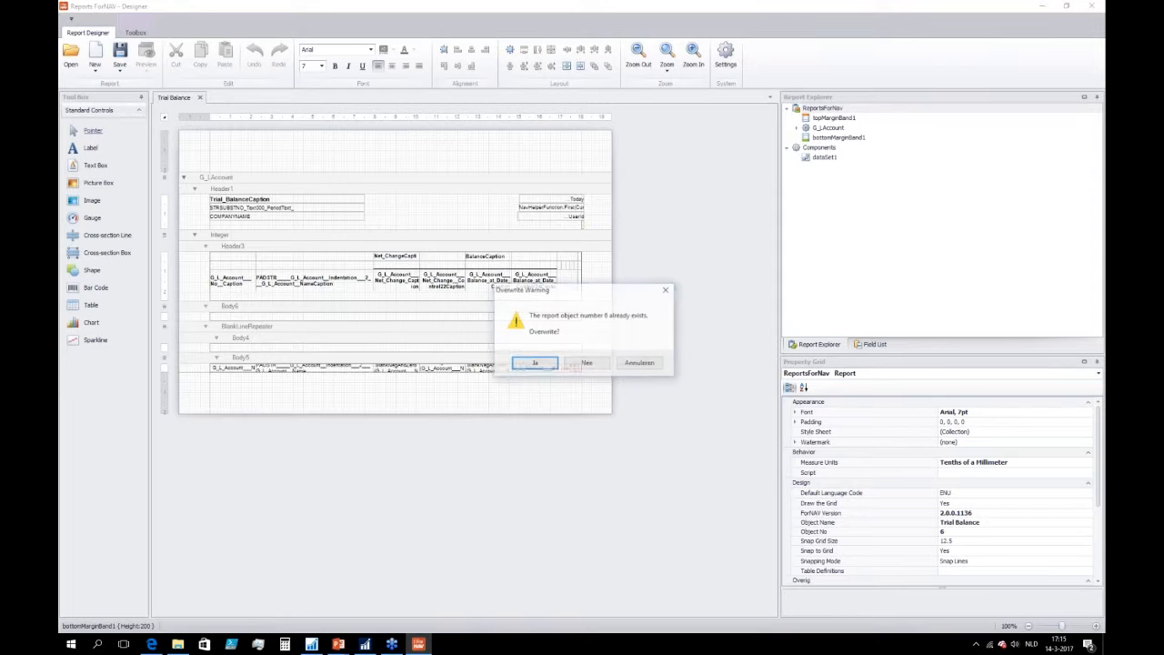
click(544, 364)
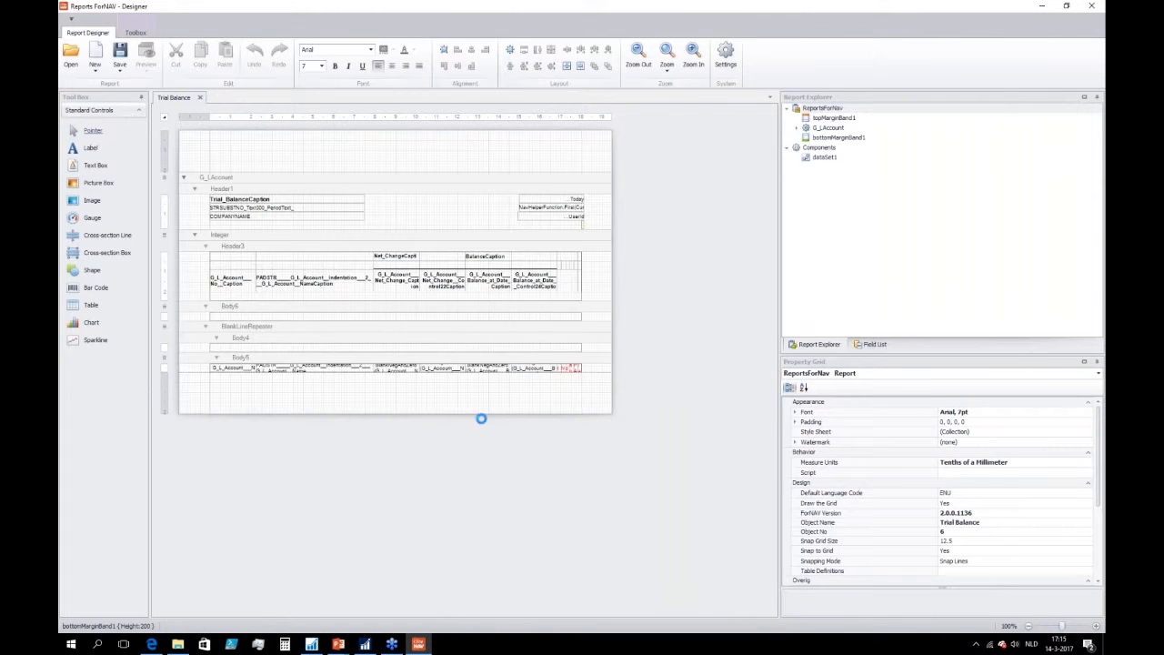
click(1094, 6)
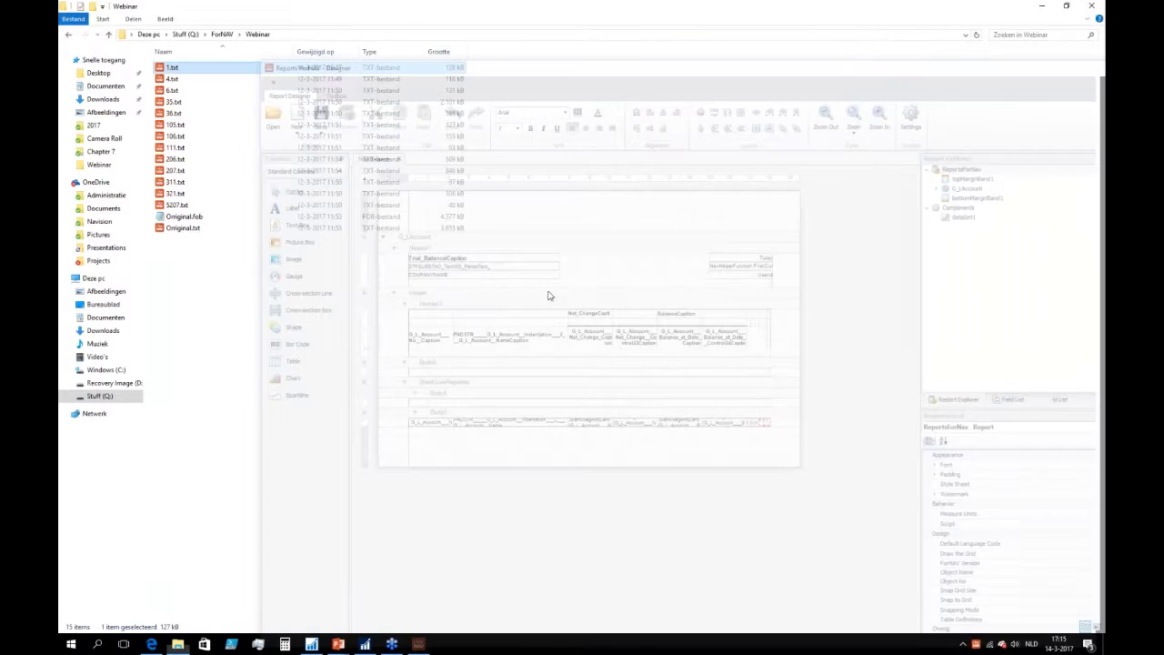
Run the converted Trial Balance report from the Development Environment, preview it in the NAV client and close the preview
click(310, 644)
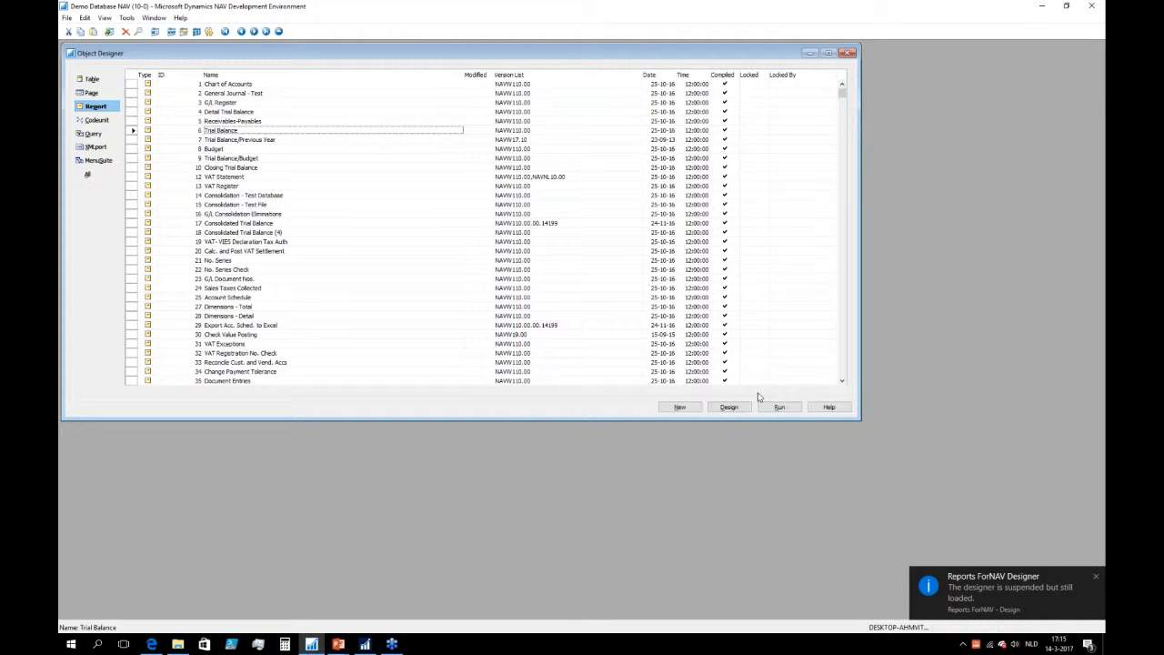
click(364, 644)
click(293, 354)
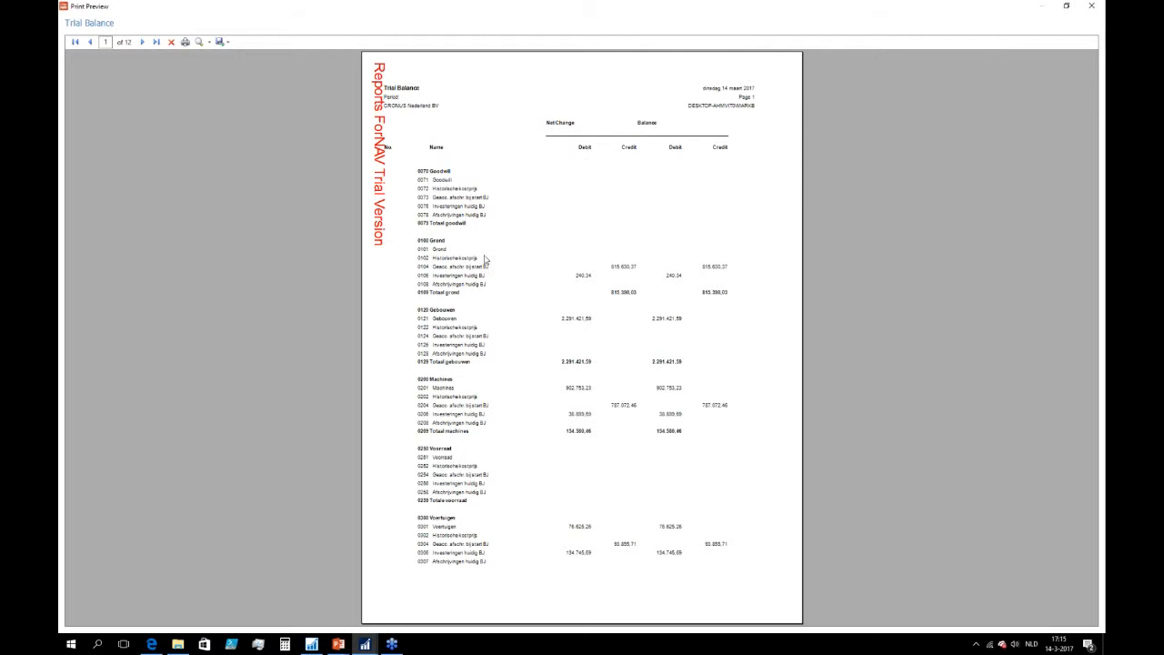
click(1096, 7)
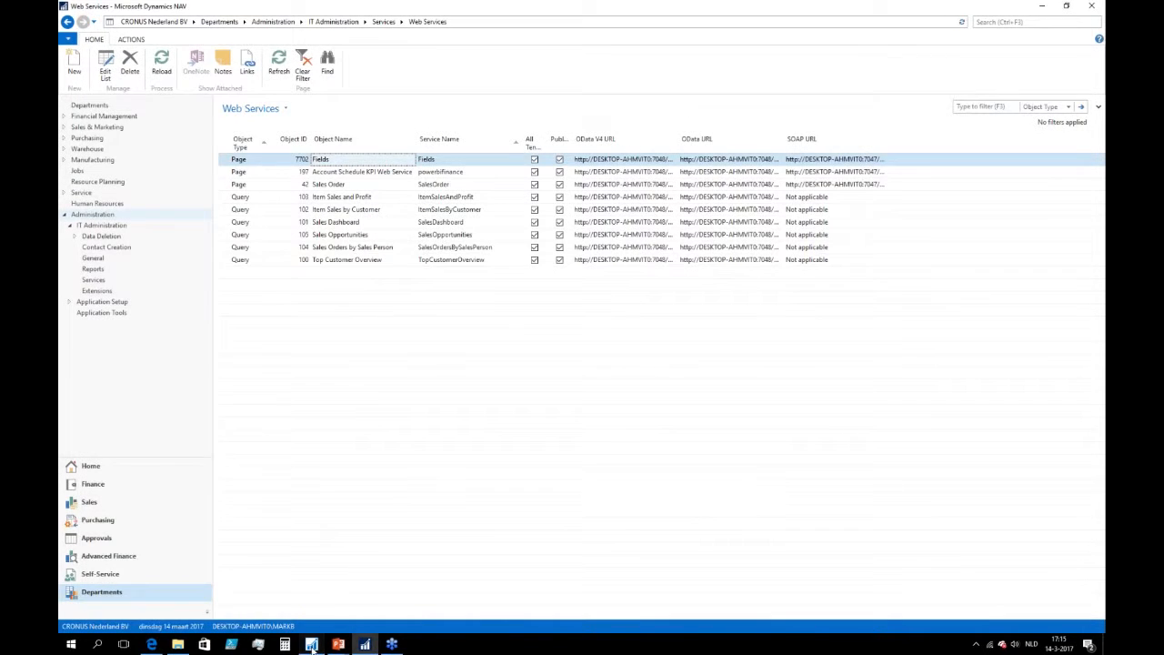
Find report 106, Customer Detailed Aging, in the Development Environment, run it, look through its original layout in the NAV client's preview and close it
click(311, 644)
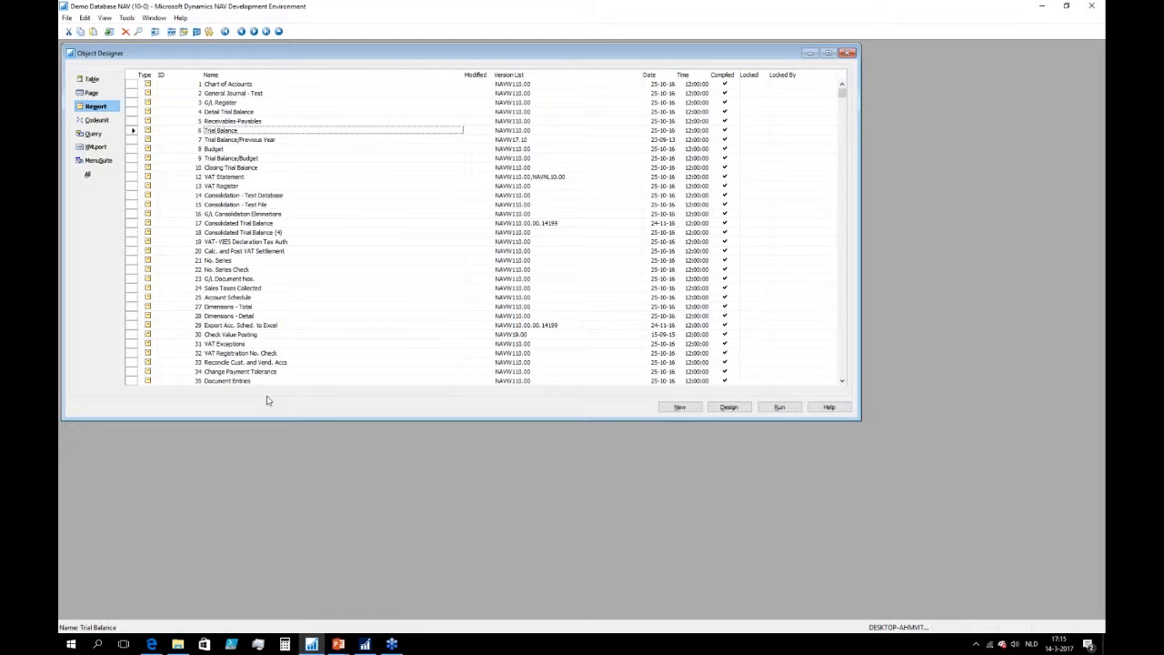
click(181, 335)
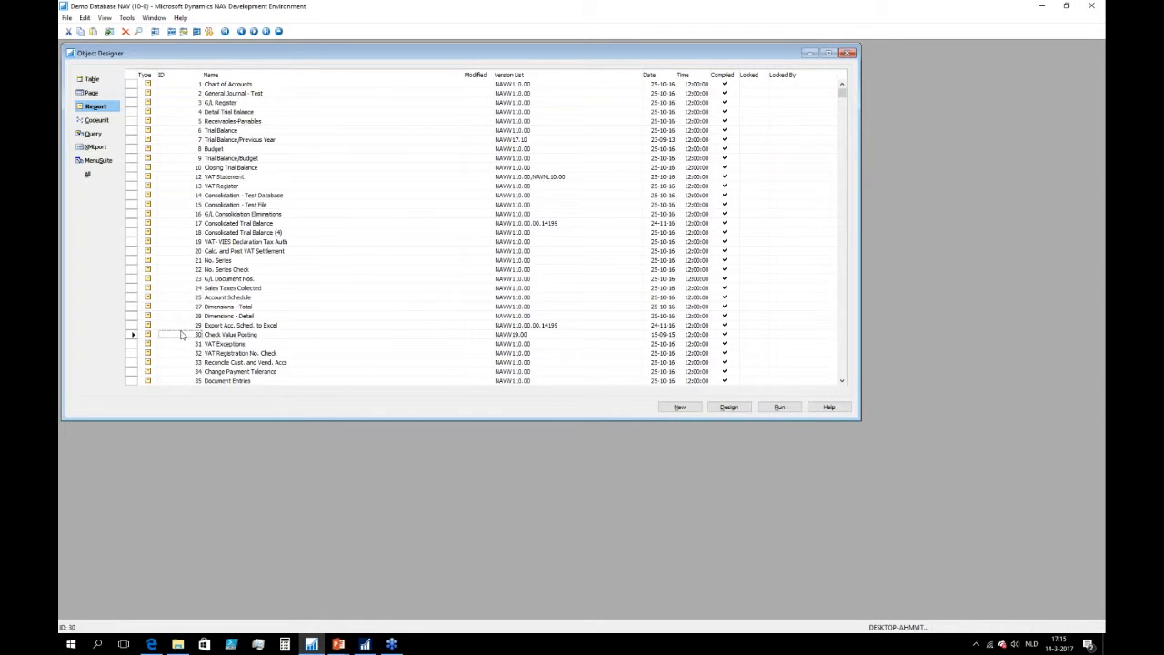
key(ctrl+f)
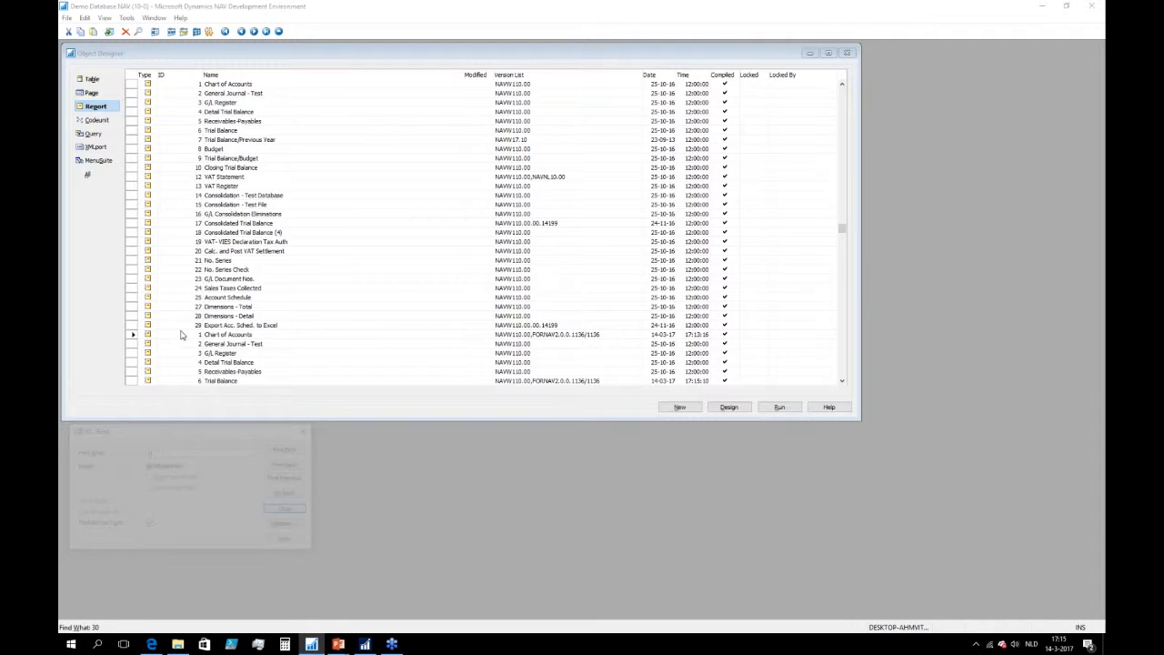
text(106)
key(Return)
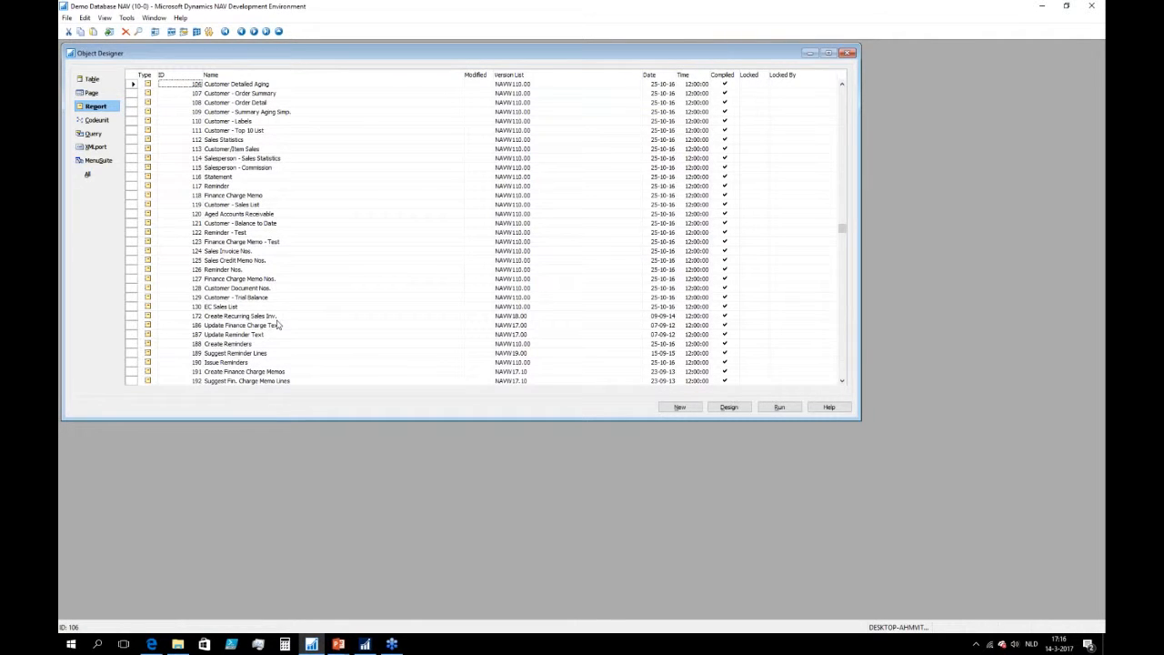
click(780, 406)
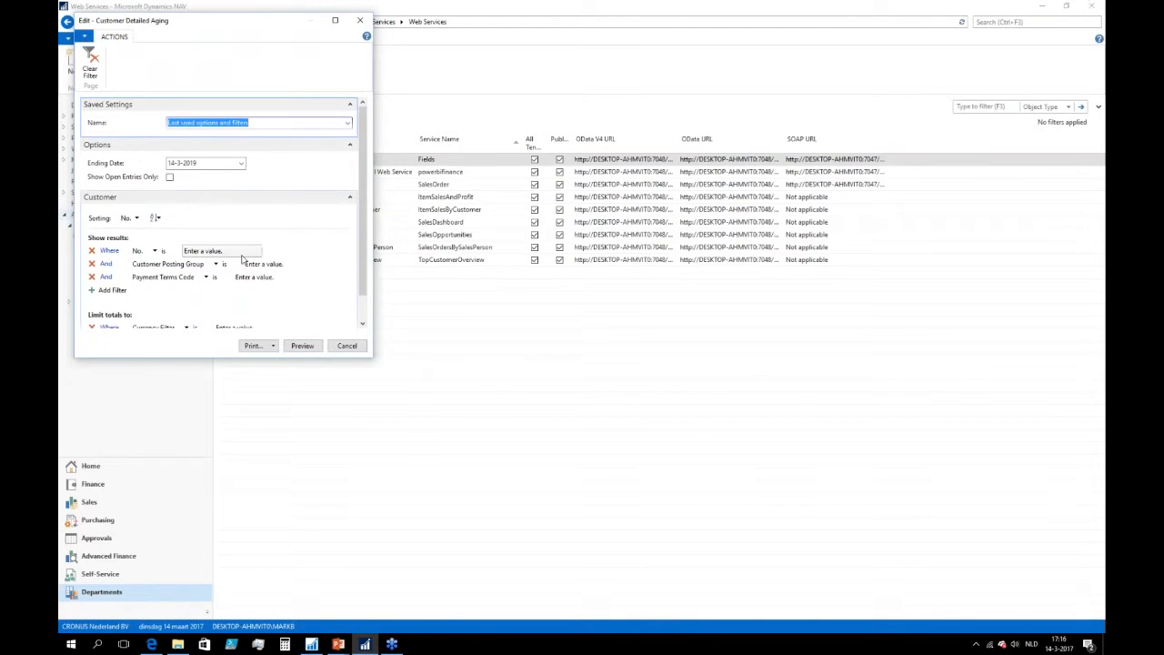
click(309, 345)
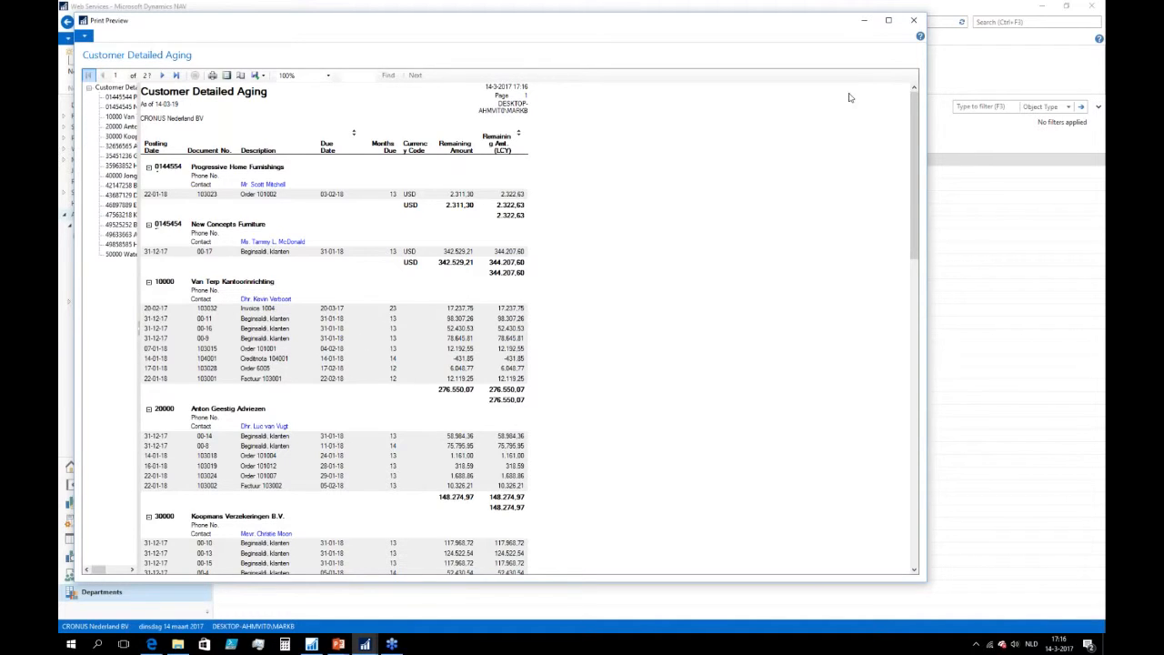
click(914, 23)
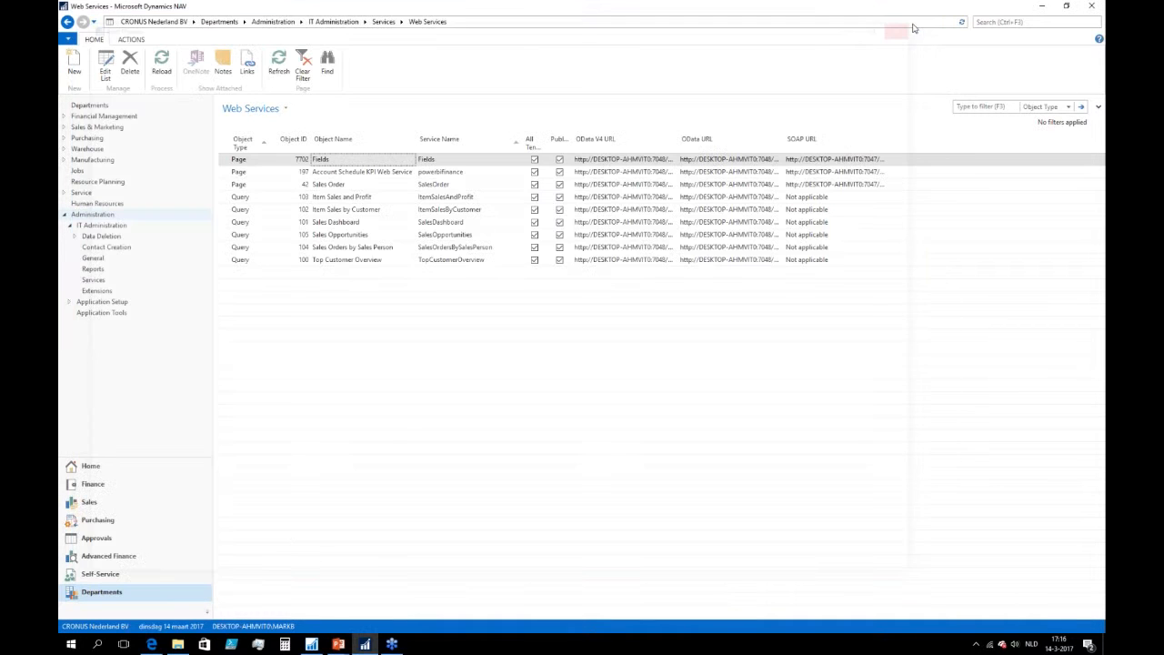
Start Reports ForNAV Designer, open 106.txt from the Webinar folder and inspect the first CustLedgerEntry body cell and the Body7 section
click(70, 646)
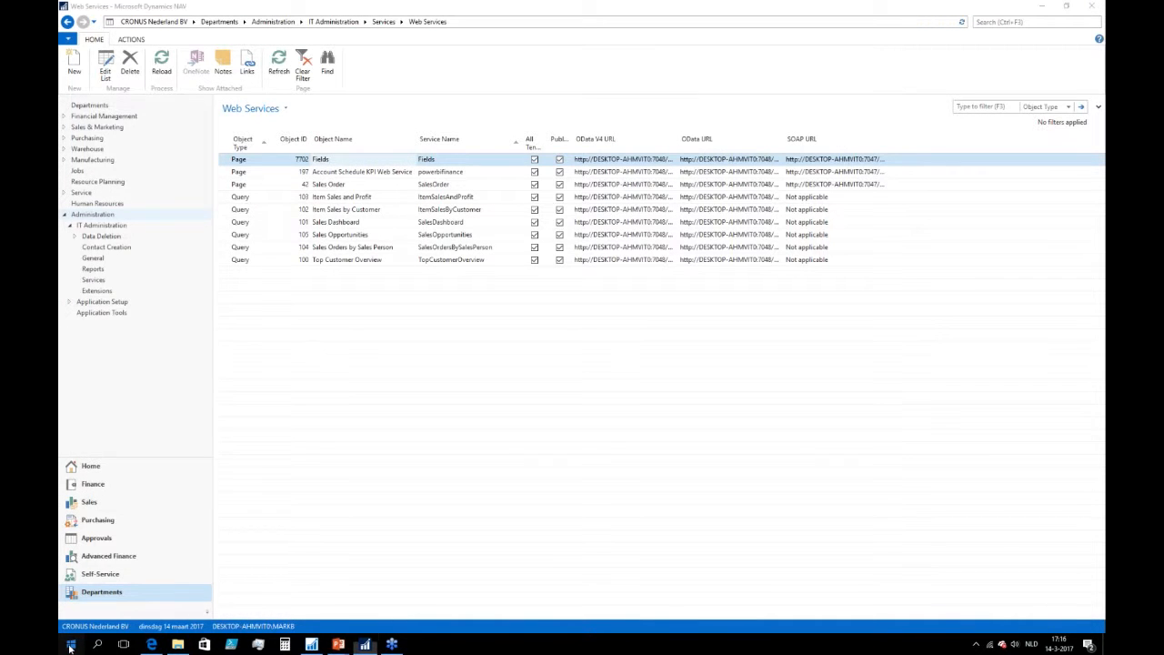
click(70, 646)
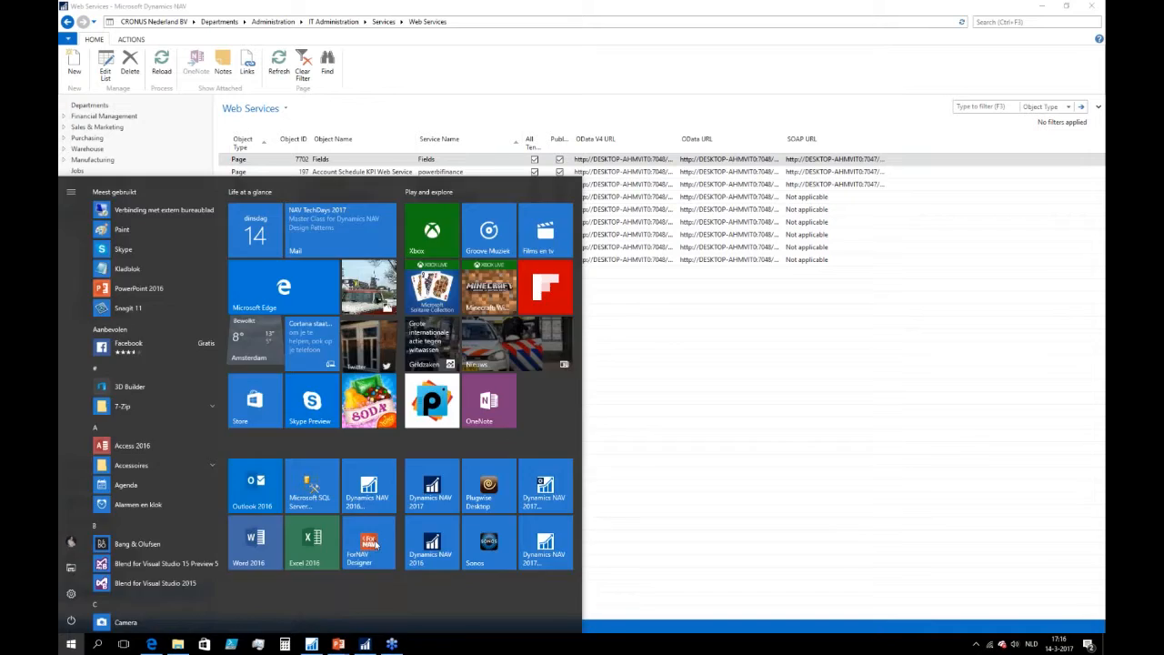
click(376, 544)
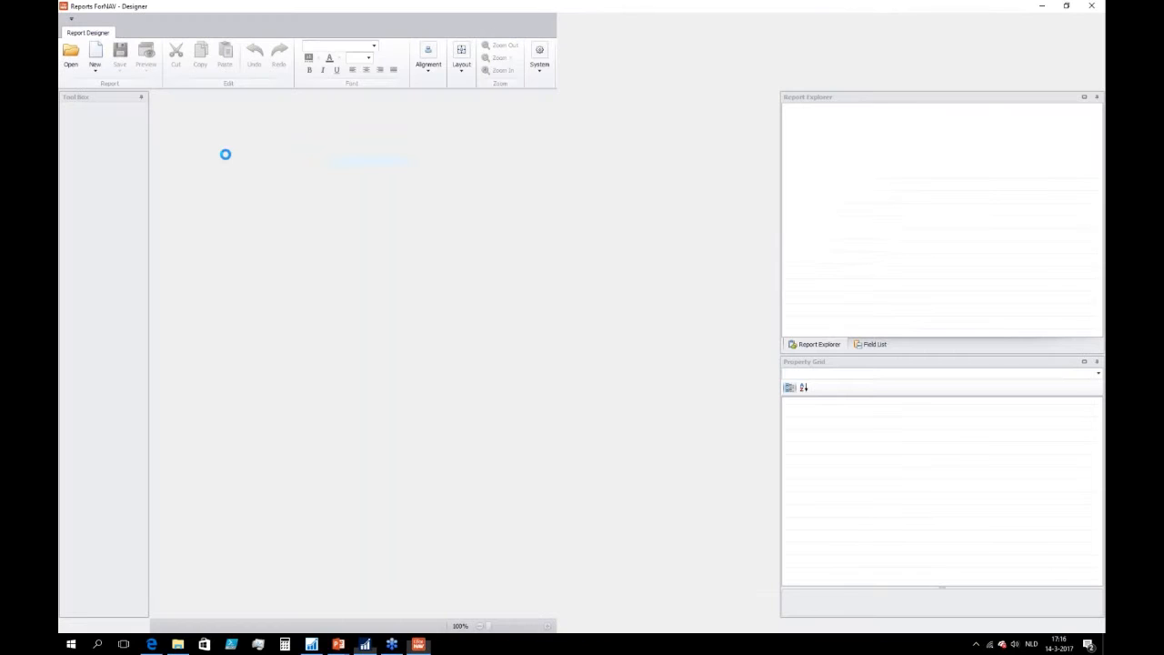
click(70, 56)
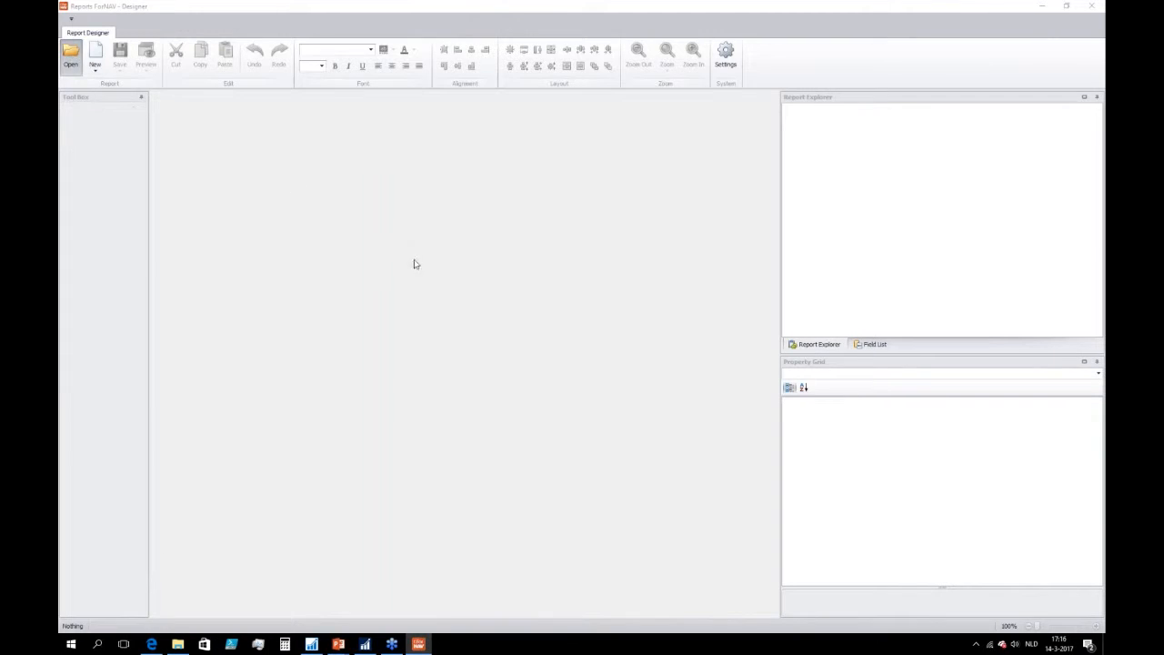
click(179, 158)
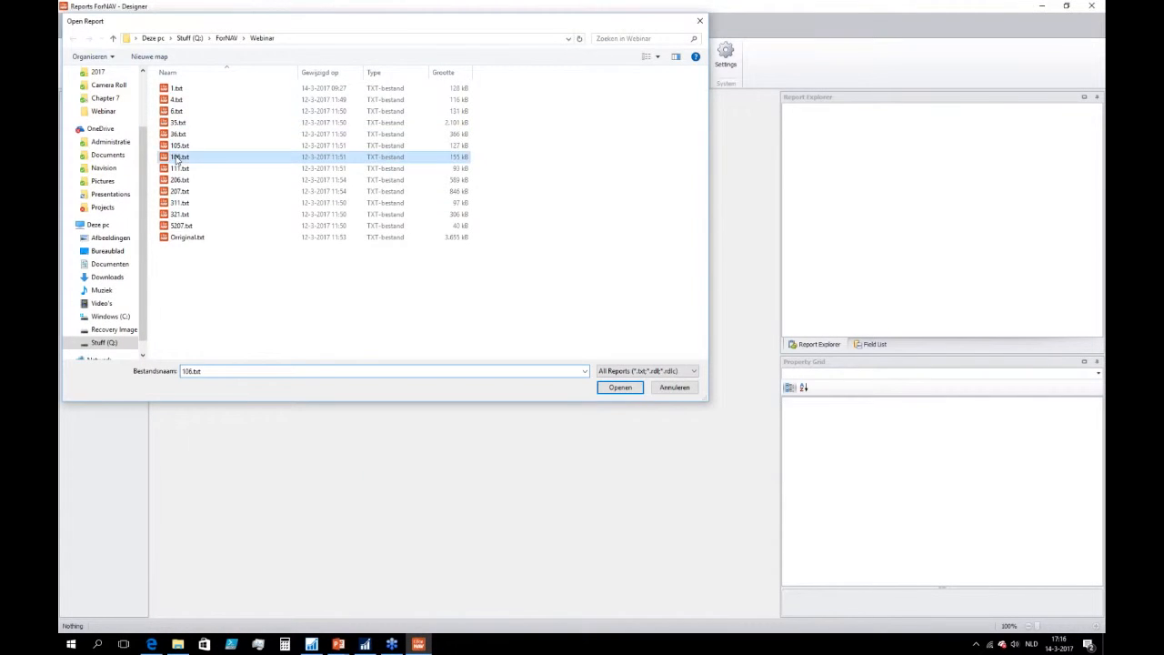
double_click(178, 158)
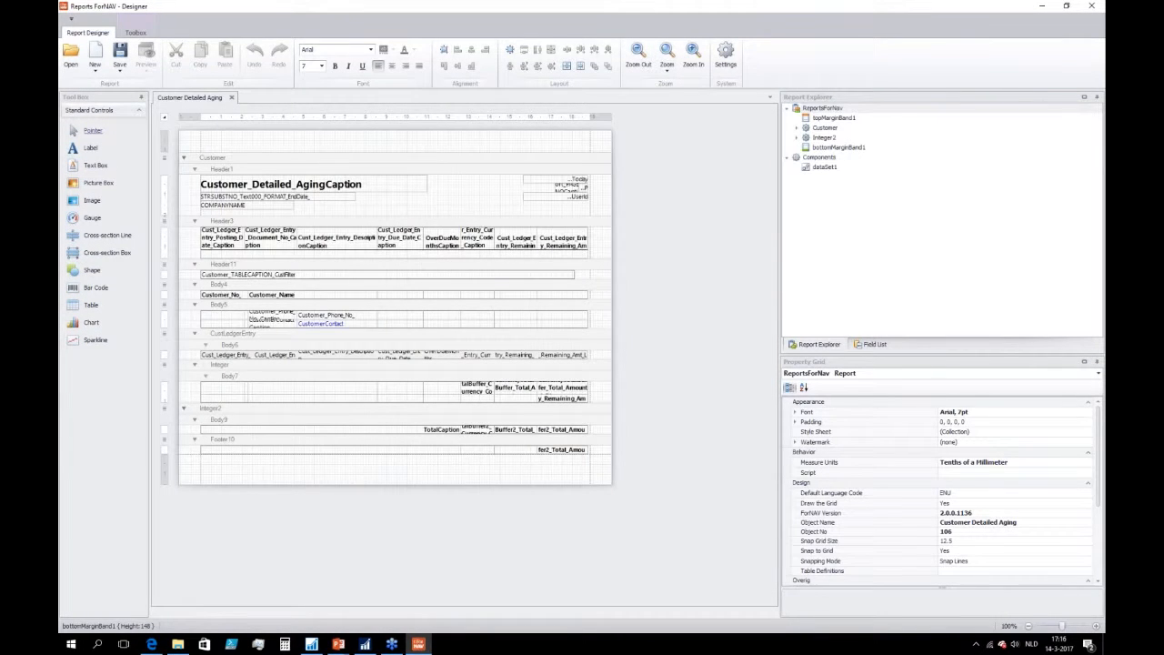
click(219, 355)
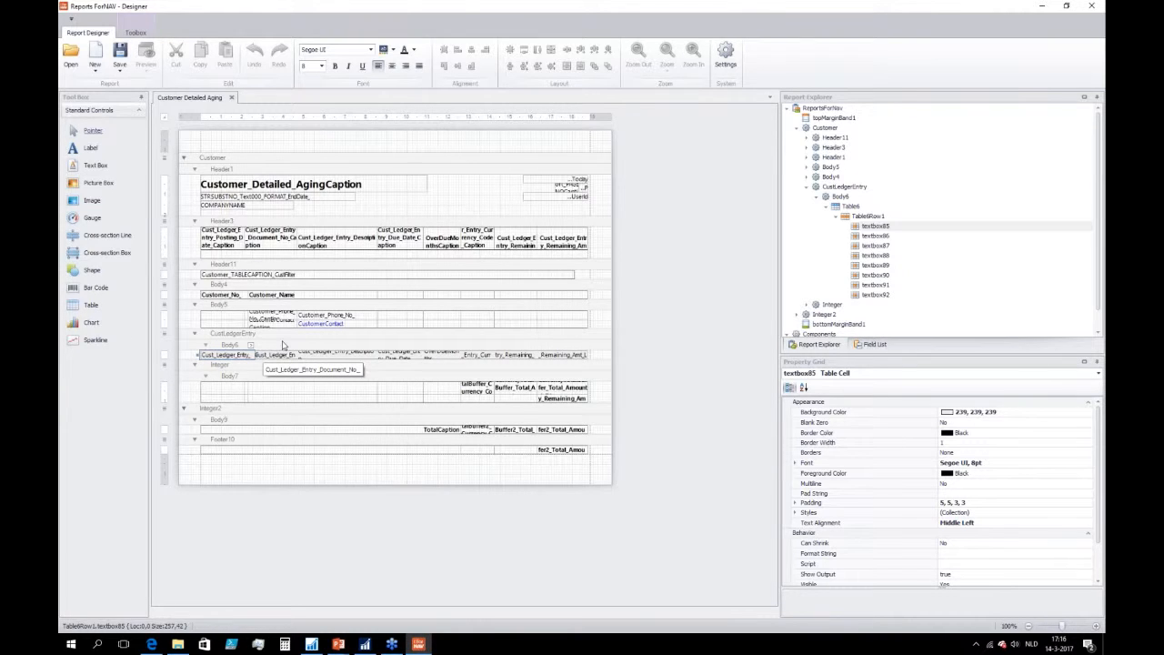
click(186, 395)
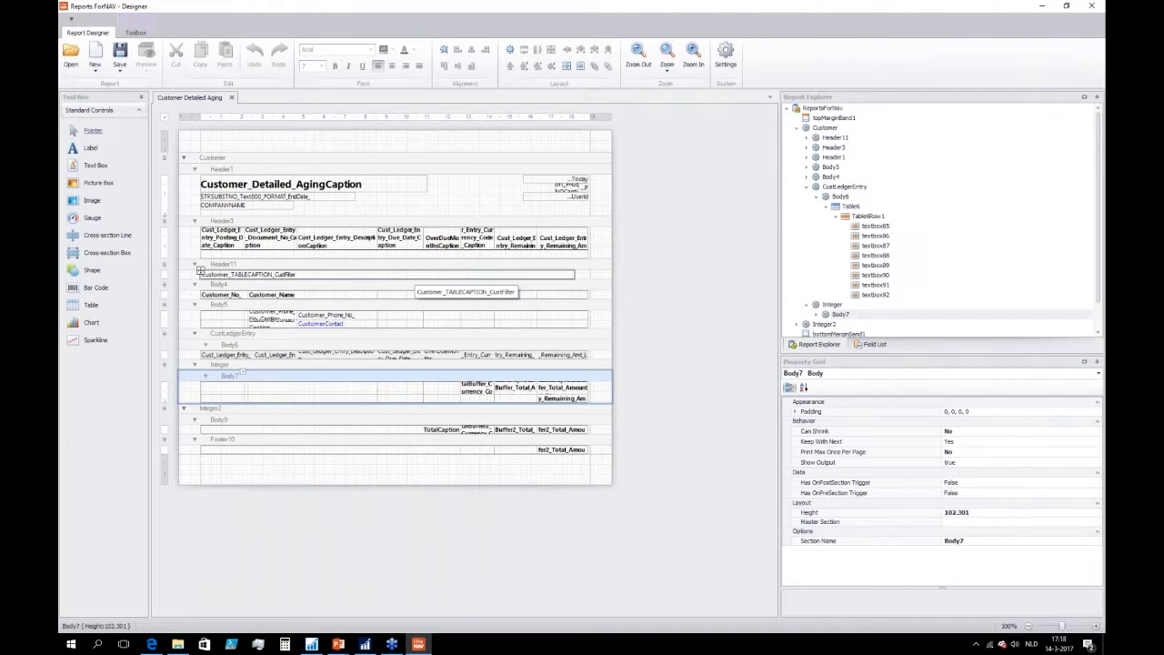
Save the Customer Detailed Aging report as an object in NAV, overwriting report 106, and close the designer
click(119, 68)
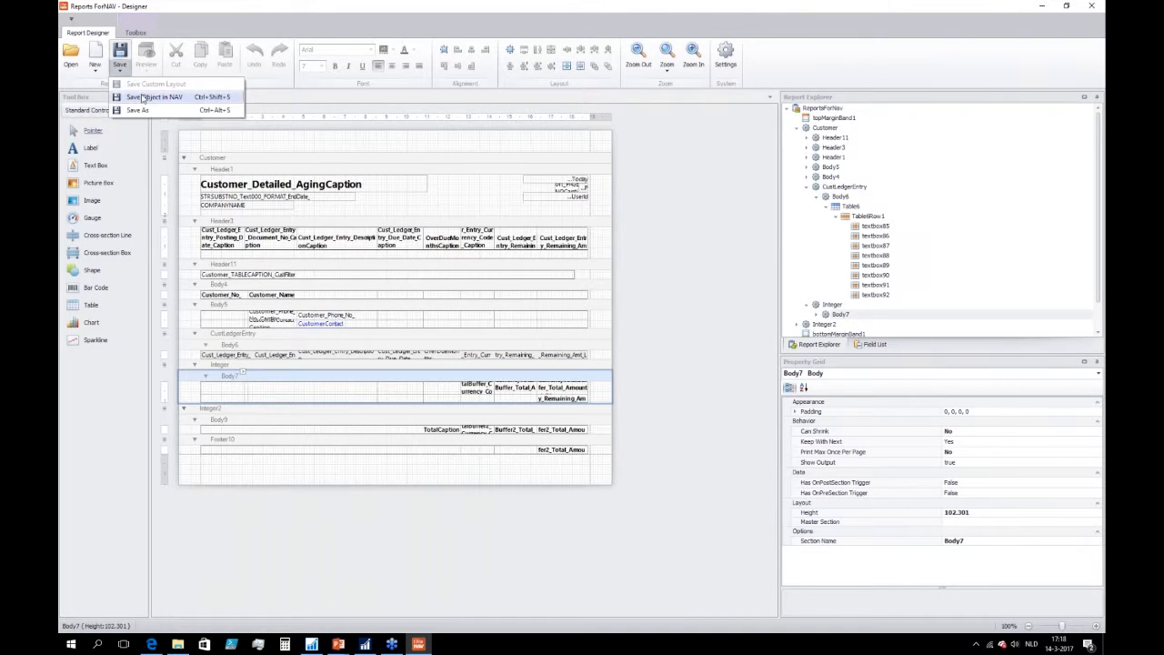
click(153, 96)
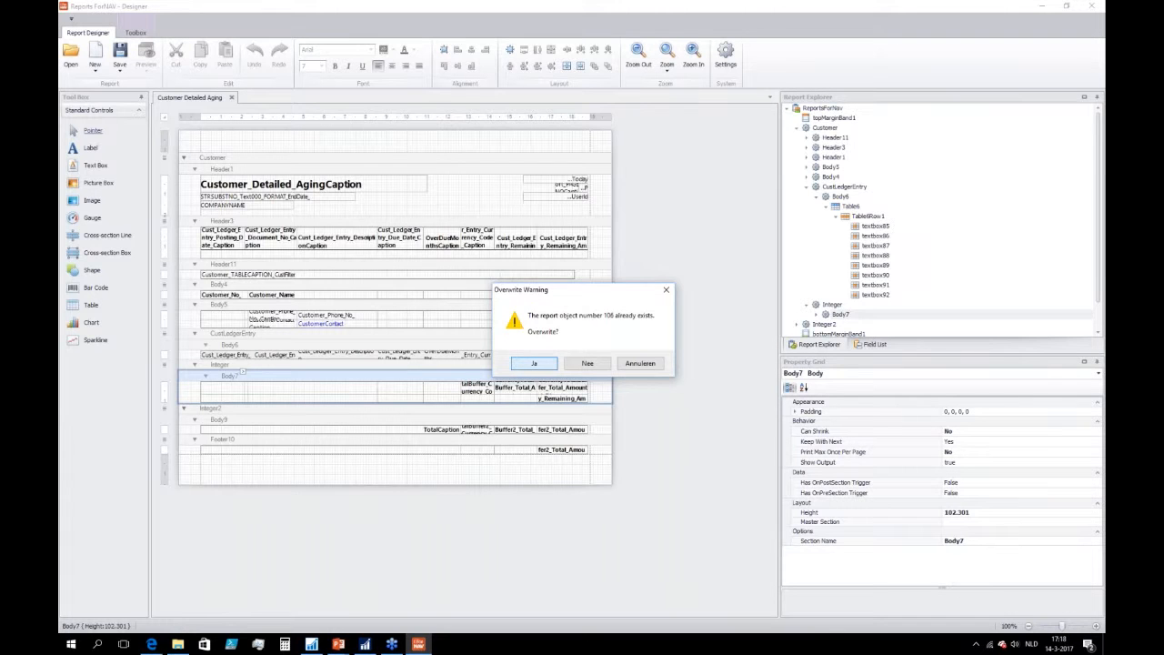
click(534, 363)
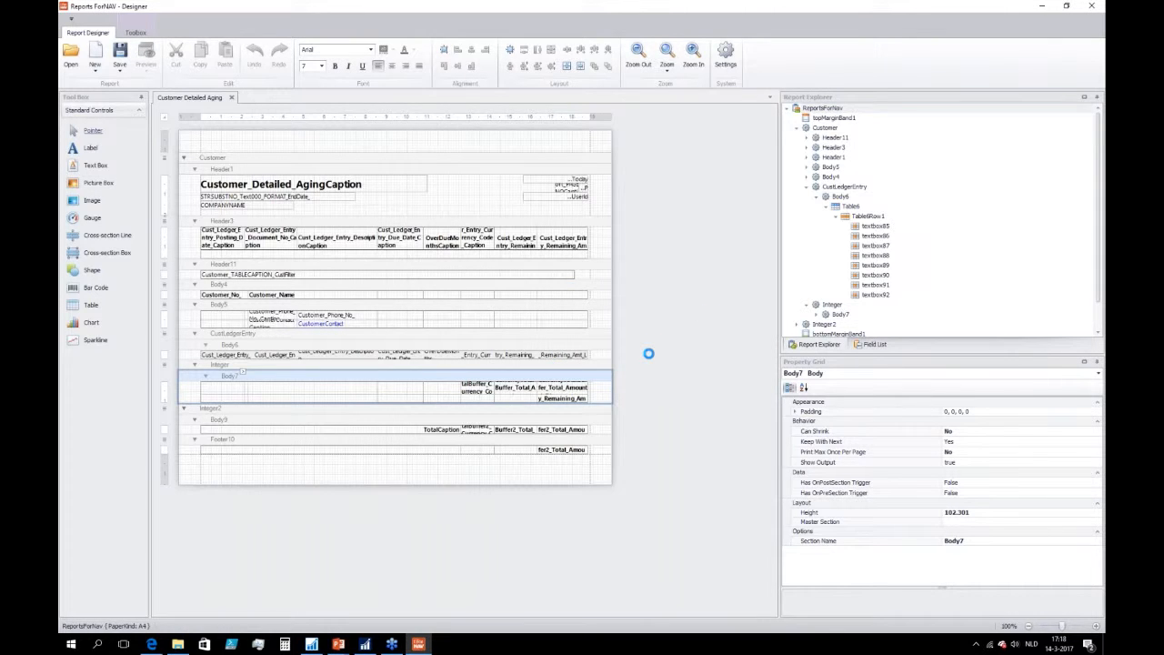
click(1067, 6)
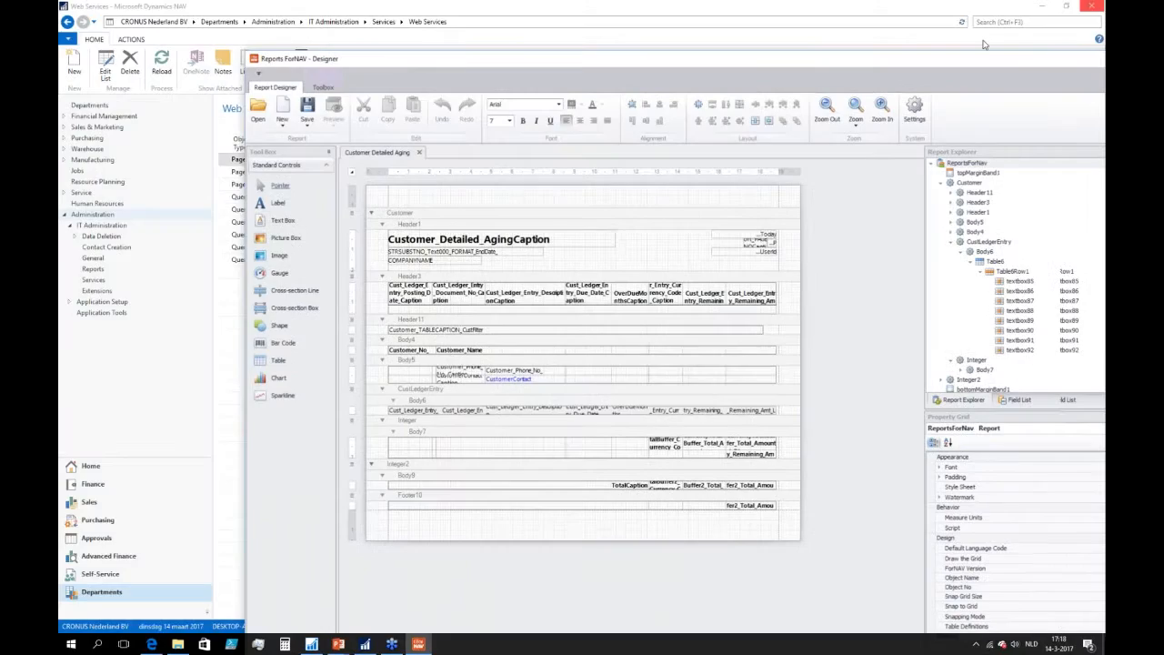
click(1095, 58)
Run the converted Customer Detailed Aging report from the Development Environment, preview it in the NAV client and close the preview
click(311, 644)
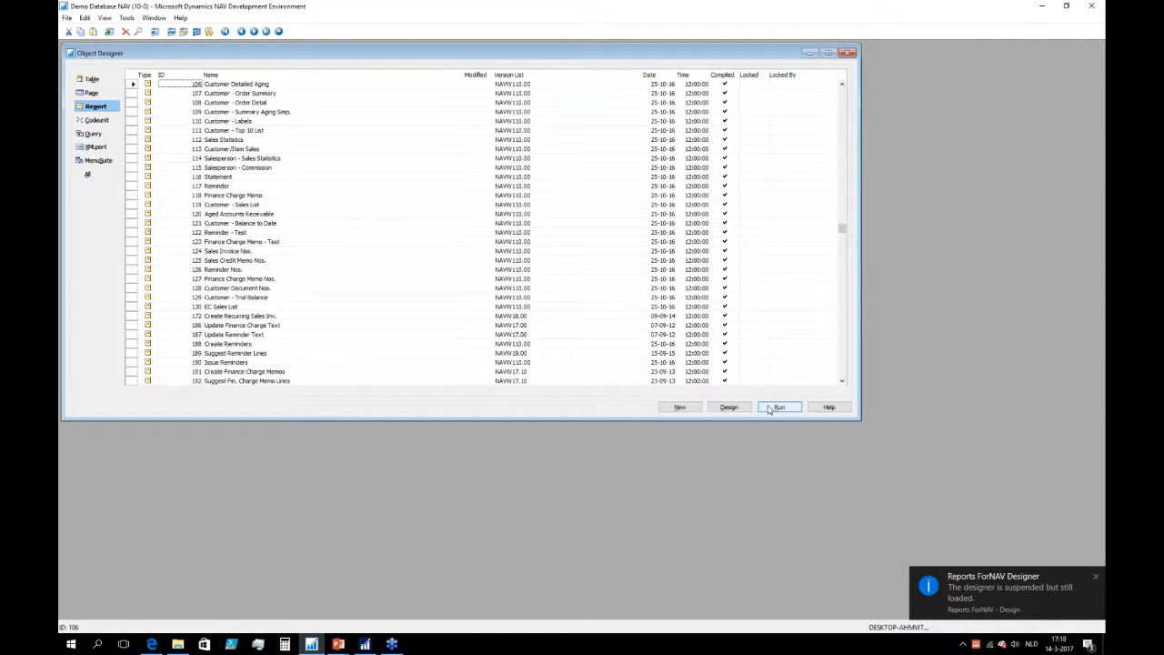
click(364, 644)
click(304, 348)
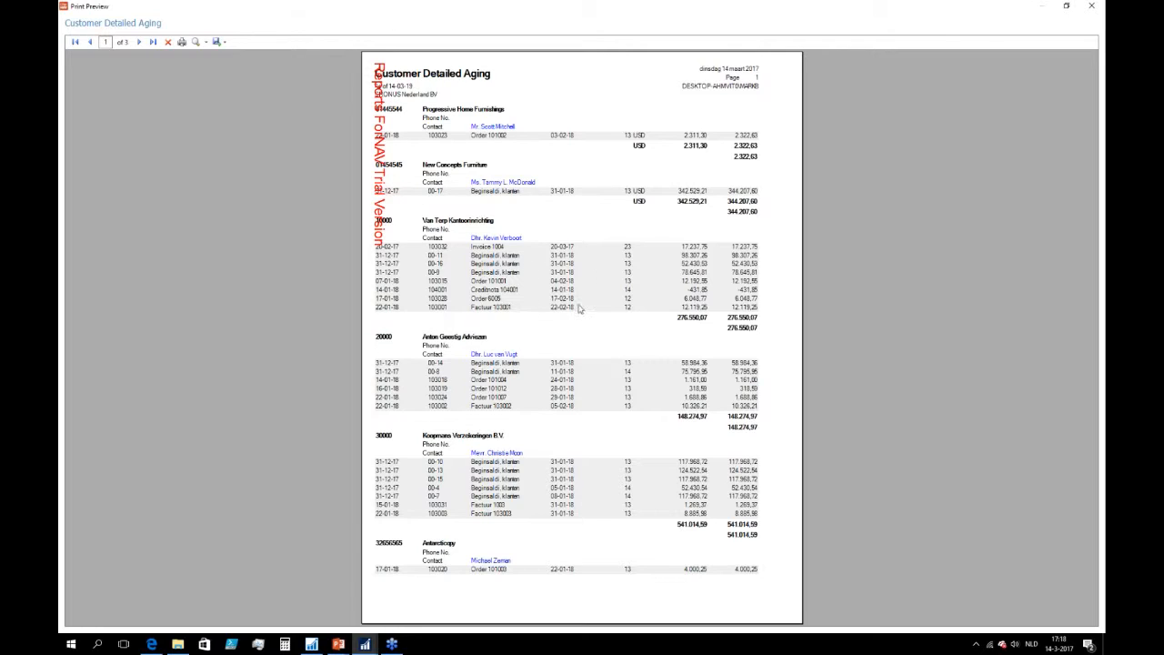
click(1098, 5)
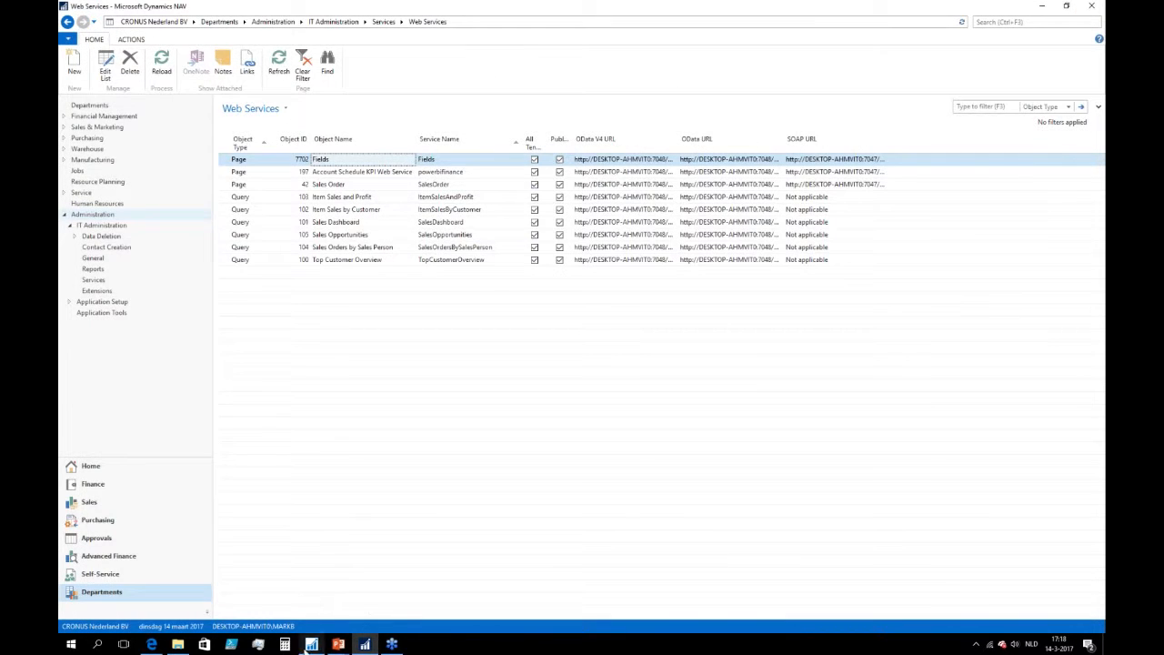
Run report 111, Customer - Top 10 List, from the Development Environment, review its original layout and bar chart in the NAV client's preview and close it
click(311, 644)
click(188, 133)
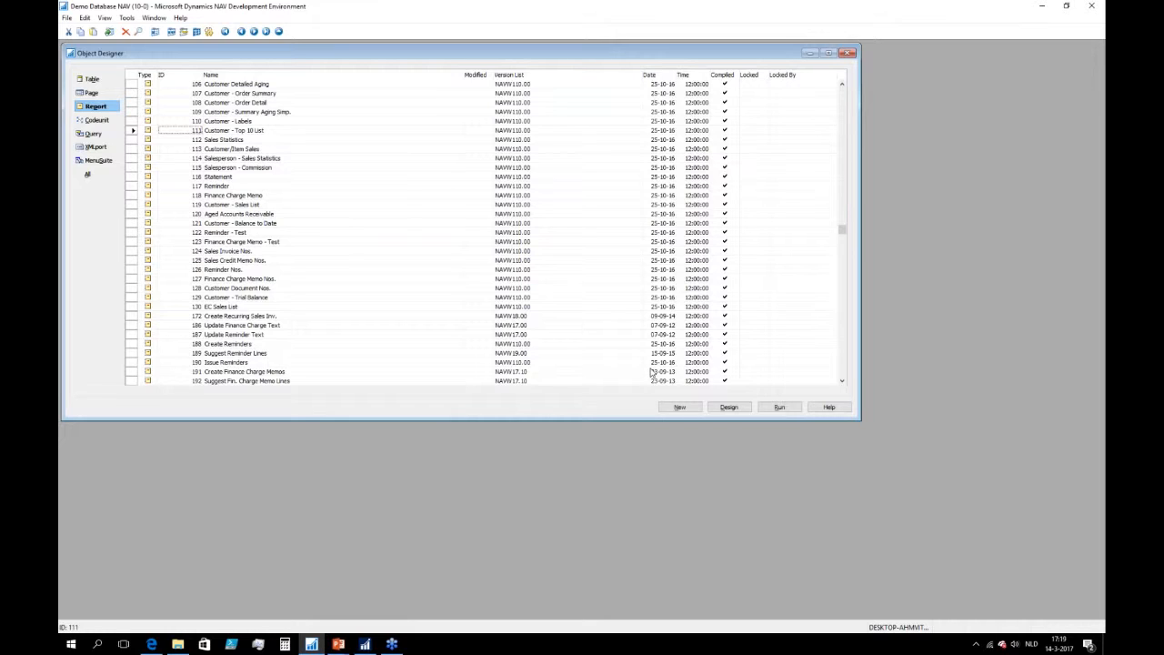
click(778, 409)
click(367, 644)
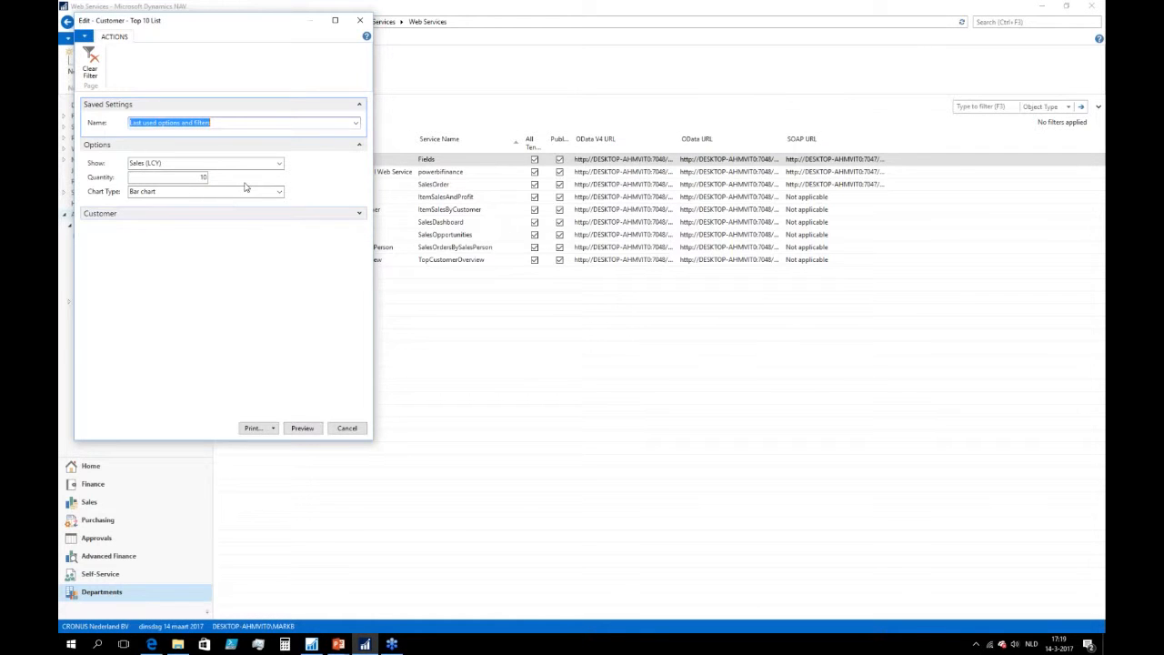
click(303, 429)
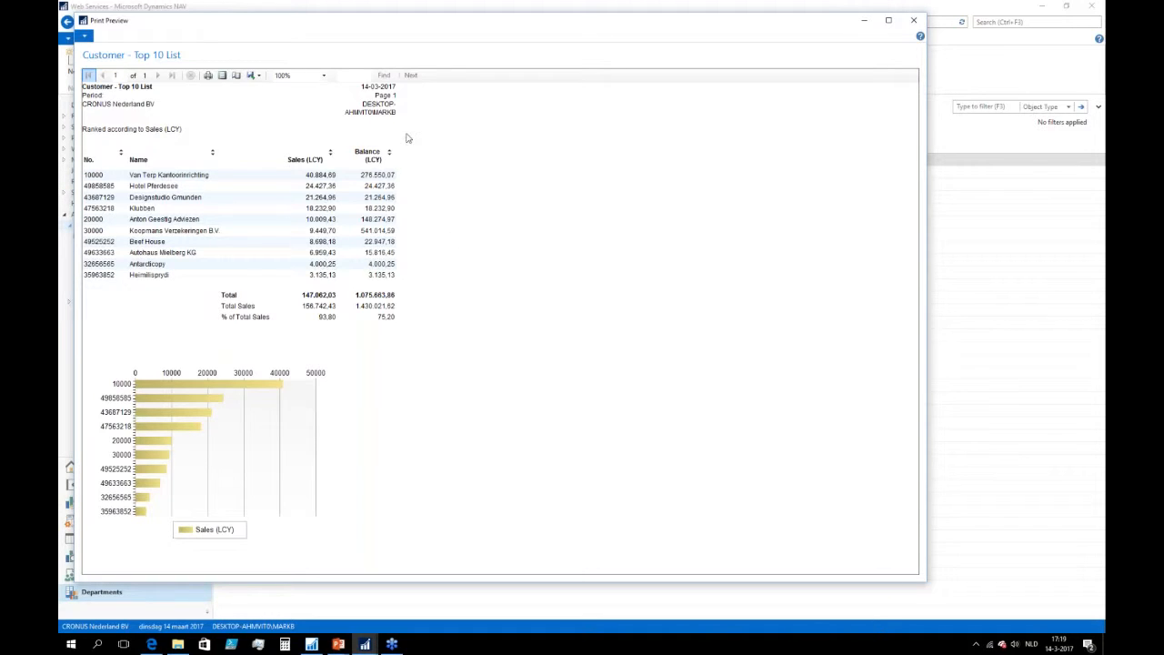
click(916, 20)
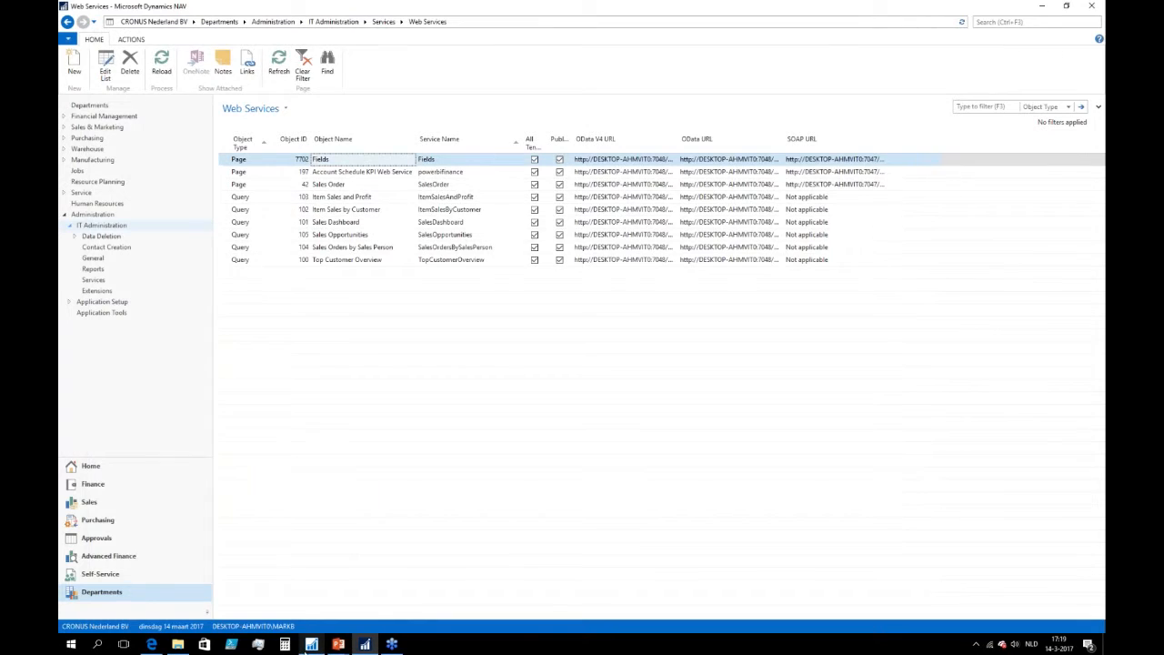
Start Reports ForNAV Designer again and open the report file 111.txt from the Webinar folder
click(311, 645)
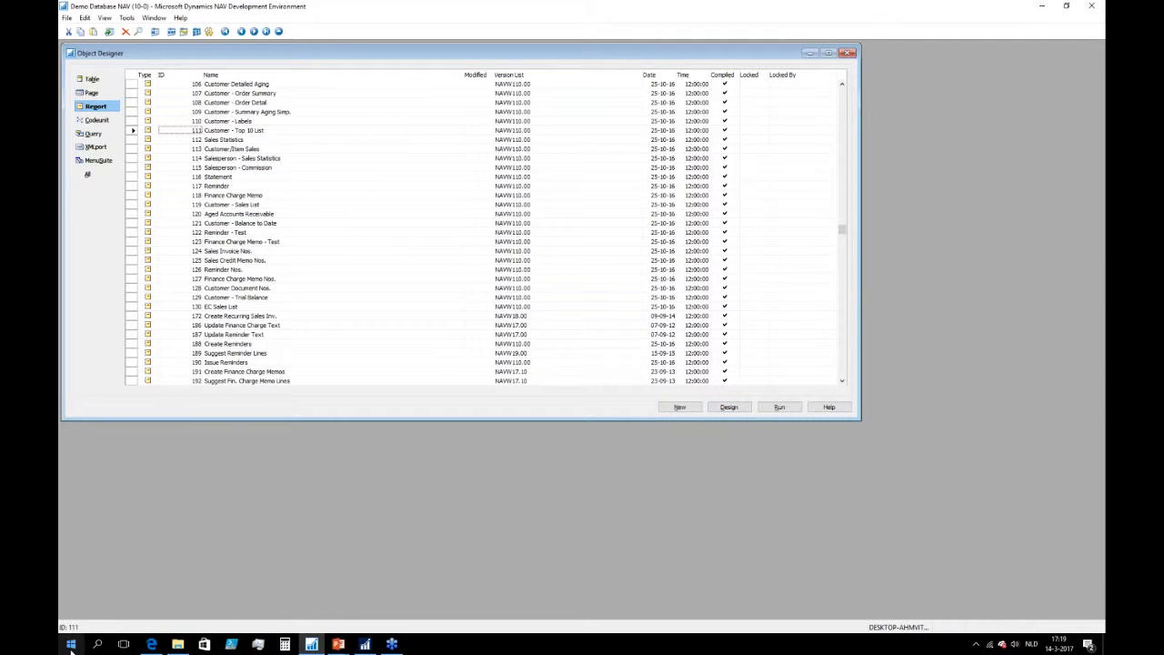
key(super)
click(377, 520)
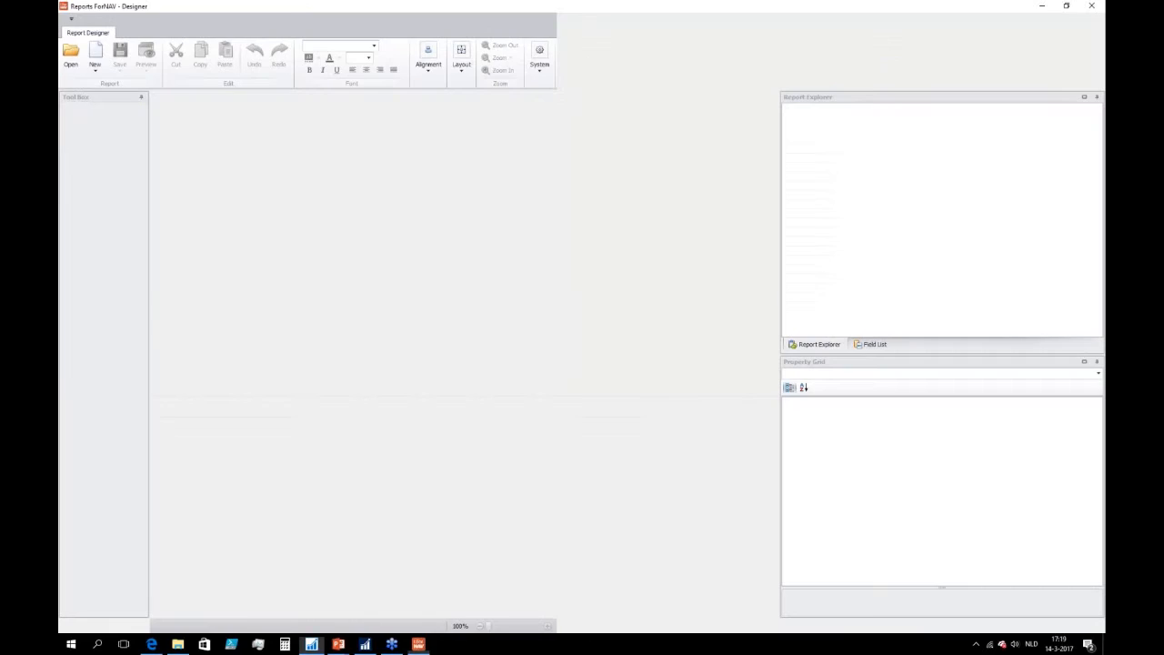
click(70, 55)
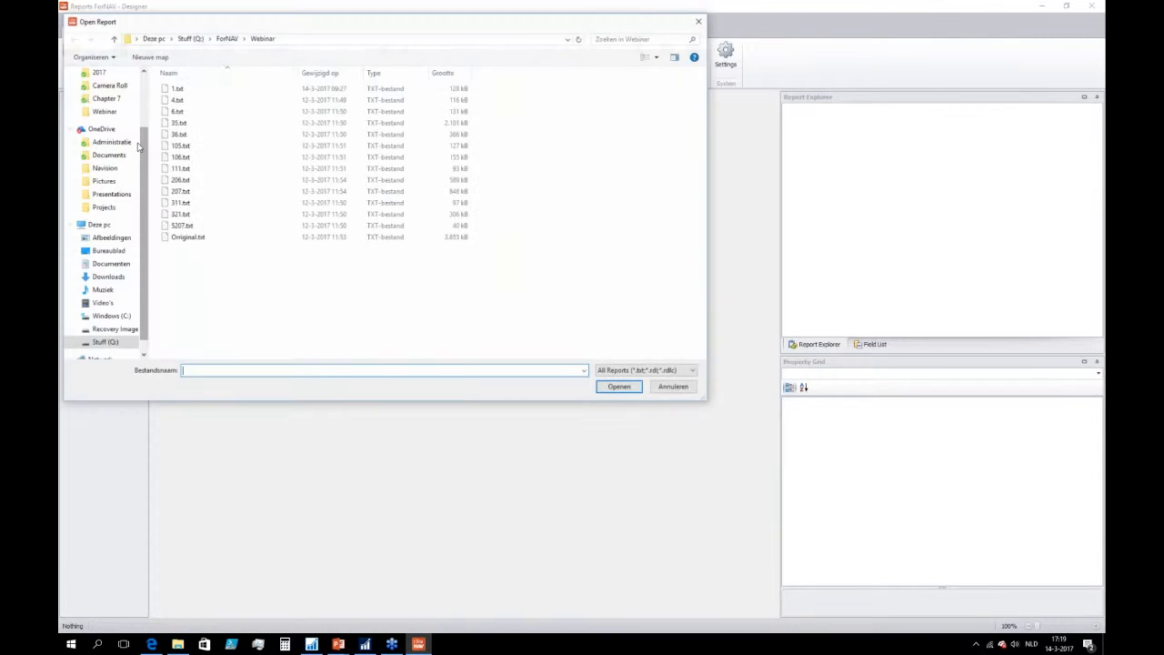
double_click(181, 167)
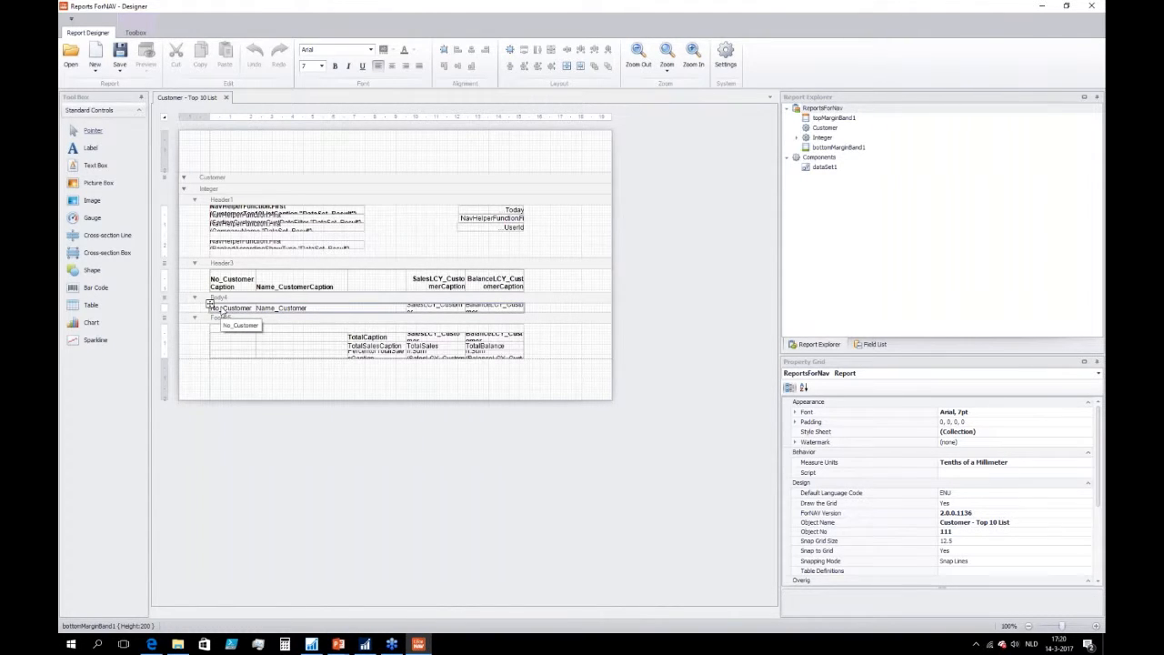
Select the table in the Body4 band and inspect its style properties
click(221, 311)
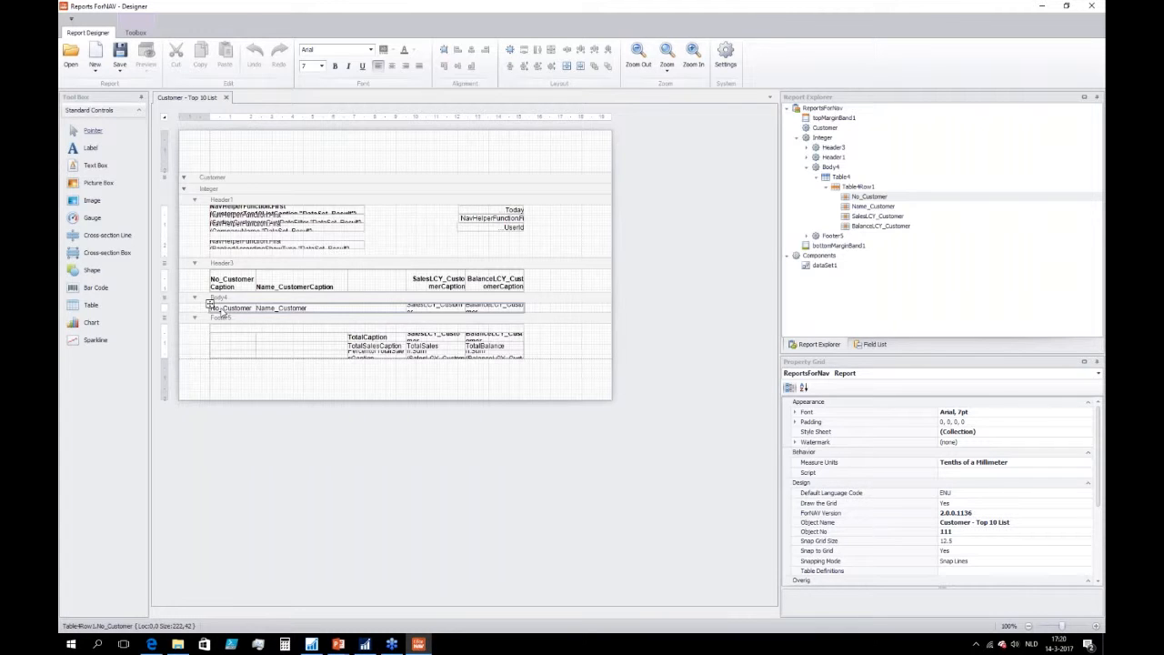
click(222, 311)
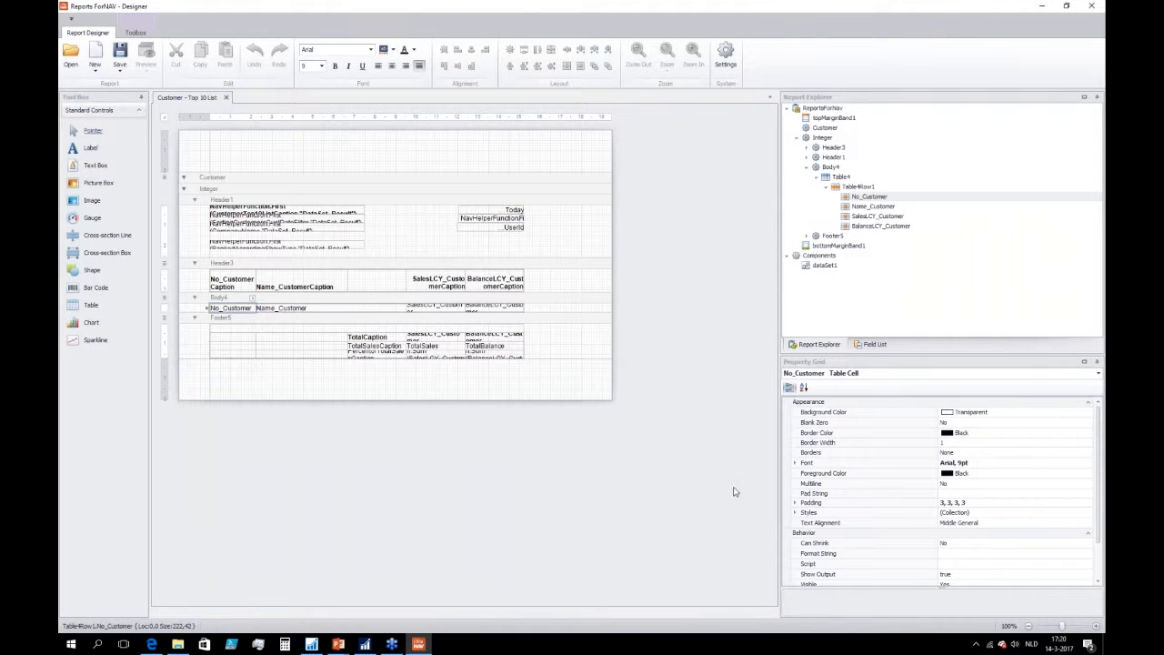
click(210, 303)
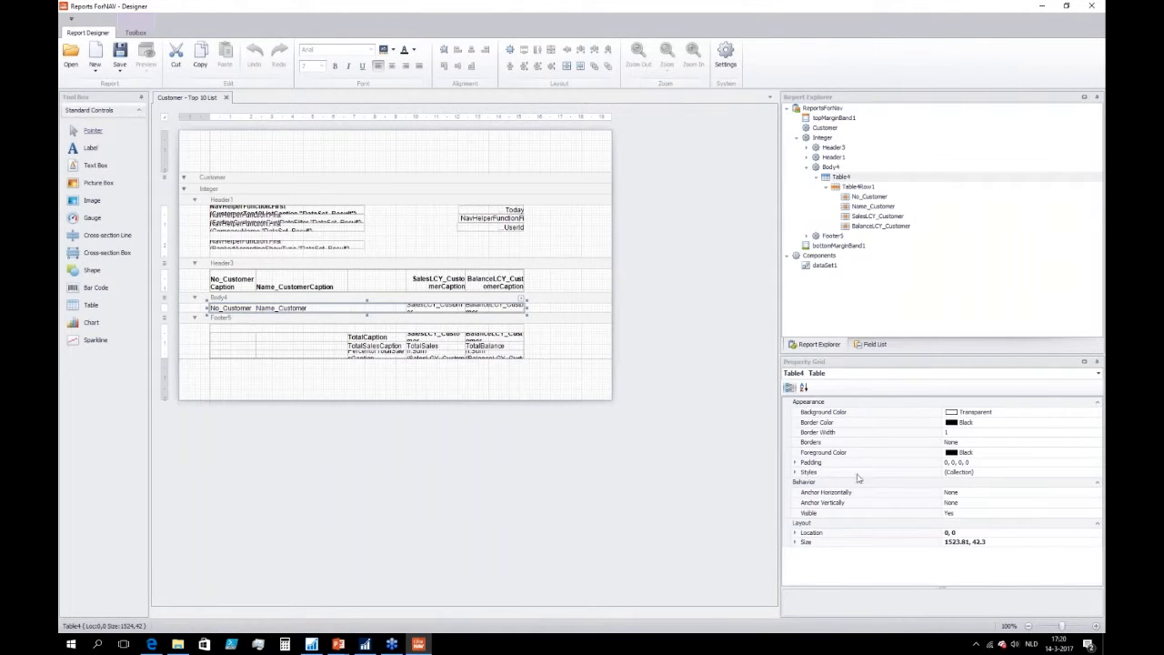
click(795, 473)
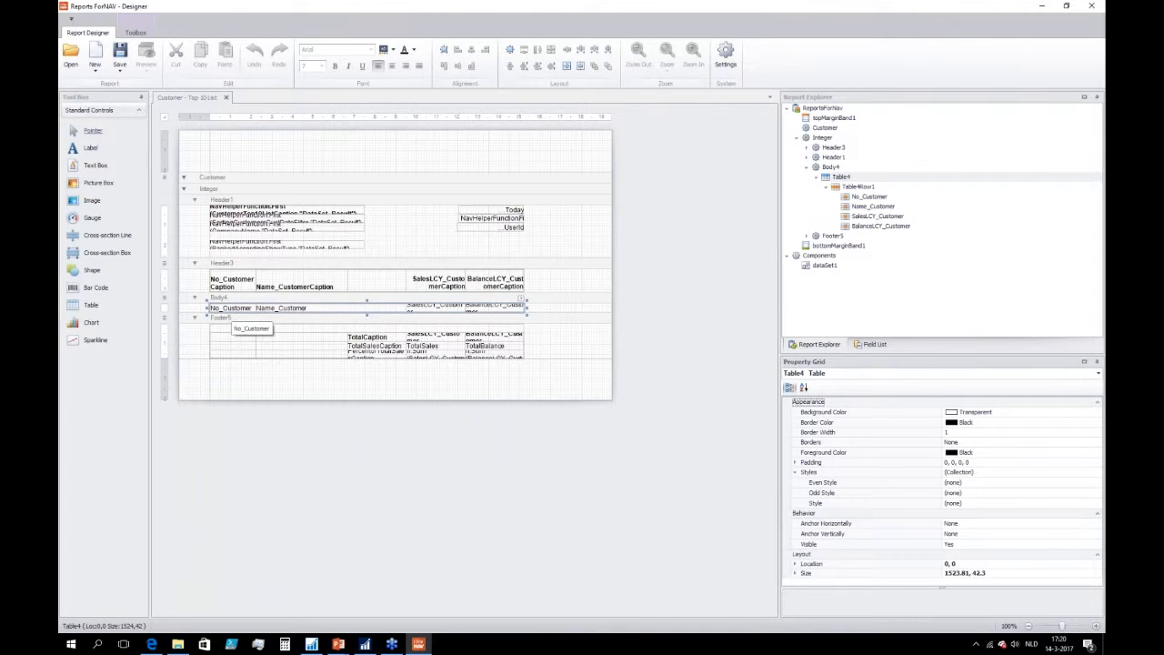
Inspect the even and odd row styles of the No_Customer cell in Body4, including the odd style's background color
click(234, 308)
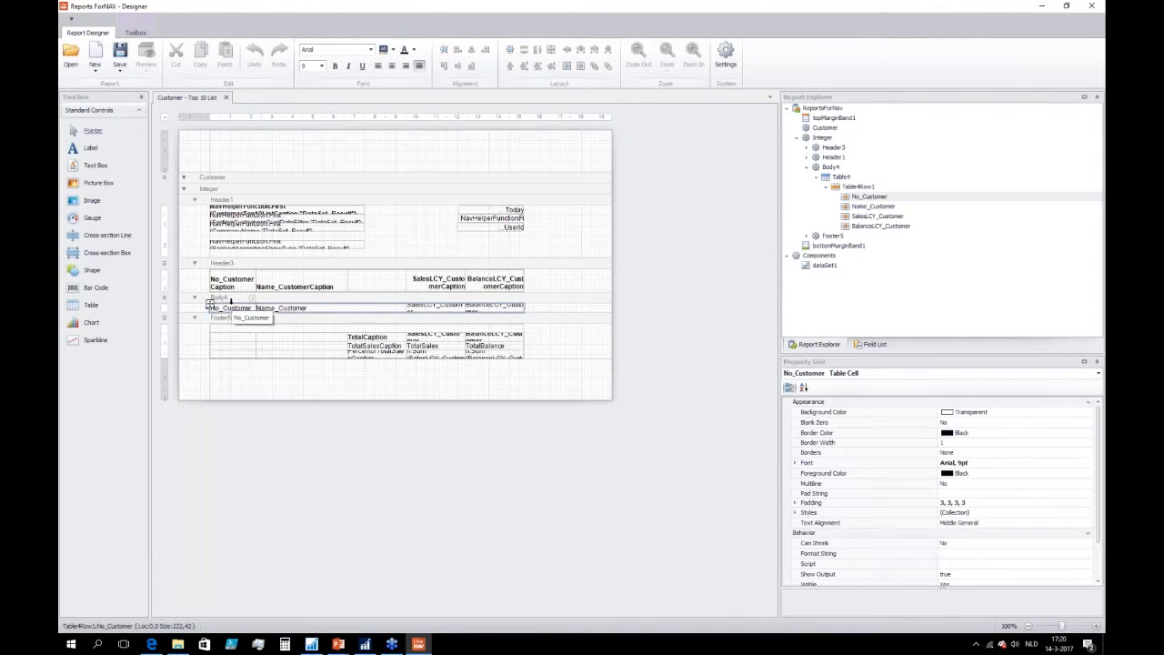
click(795, 513)
click(846, 525)
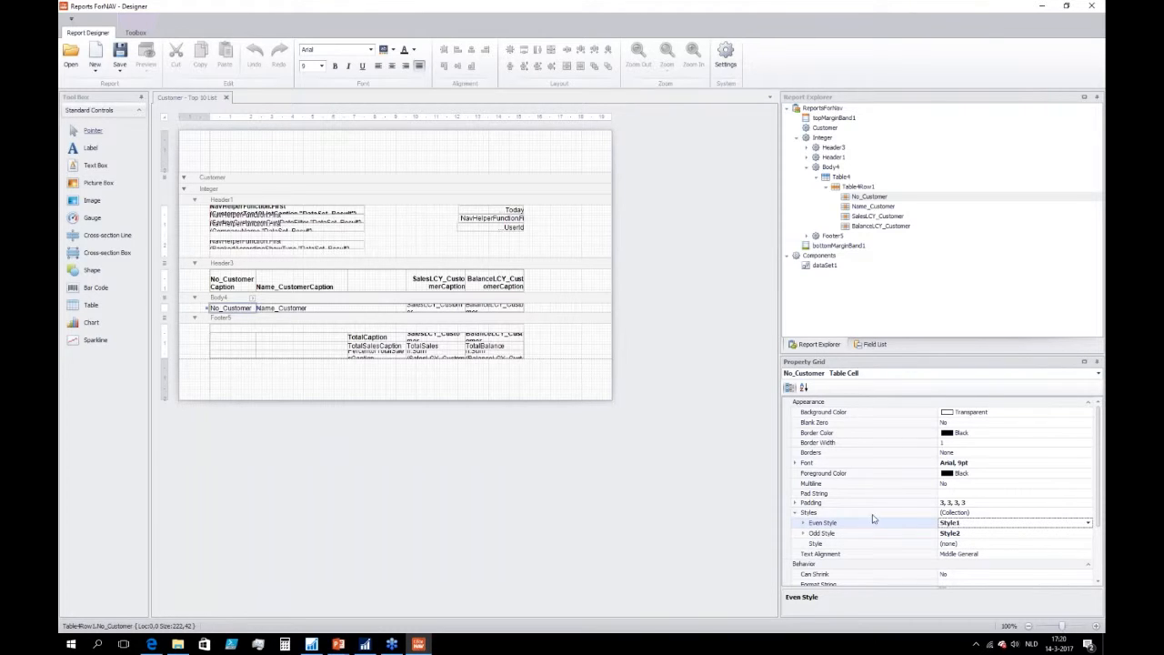
scroll(880, 533, down, 1)
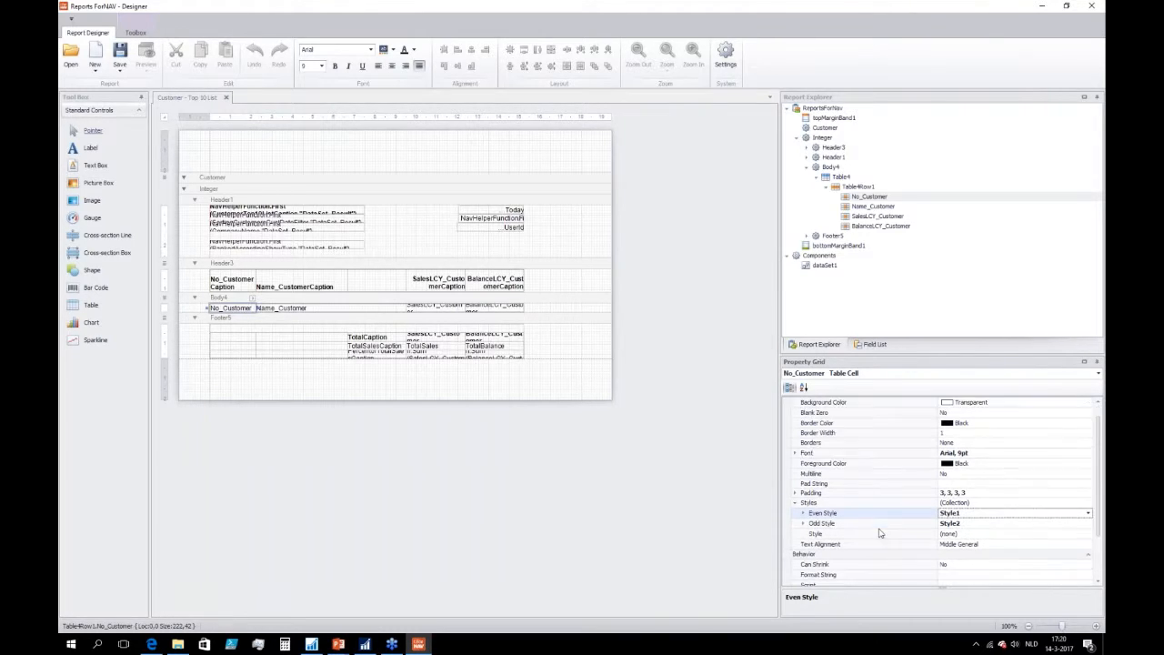
click(803, 513)
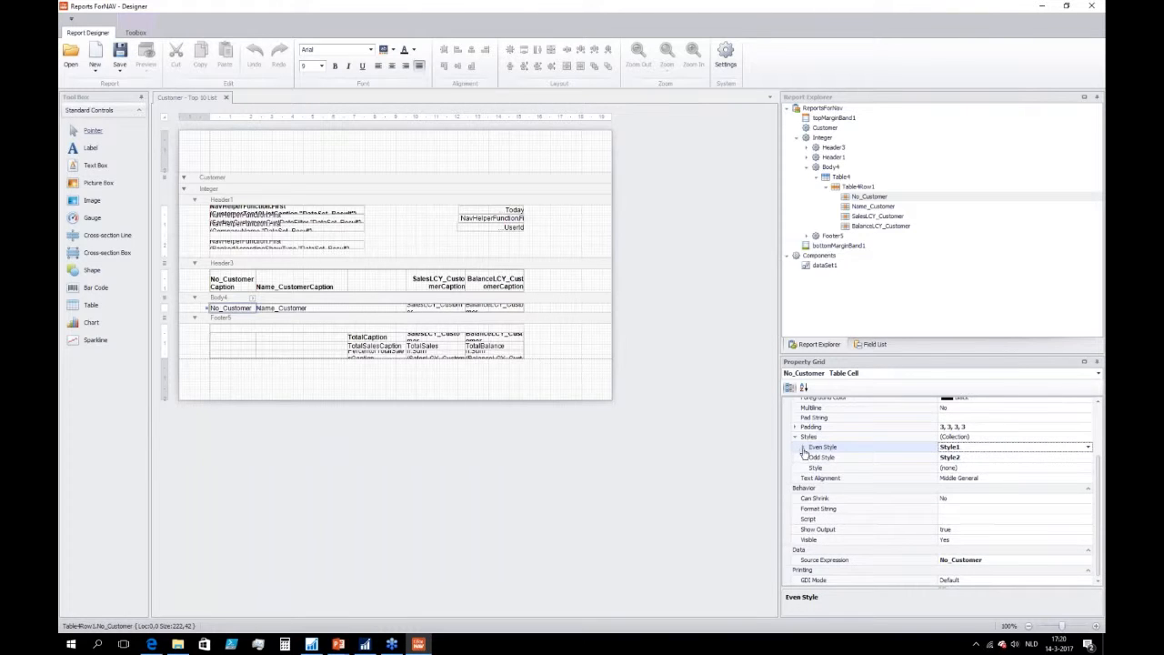
click(804, 448)
click(804, 457)
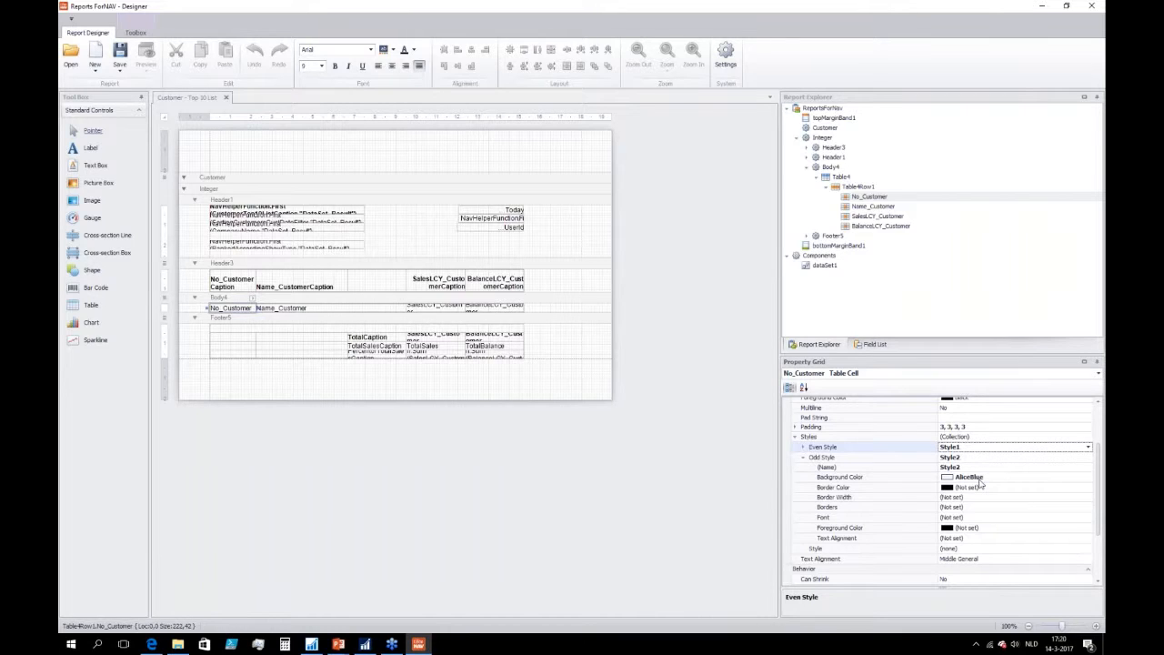
scroll(980, 483, up, 3)
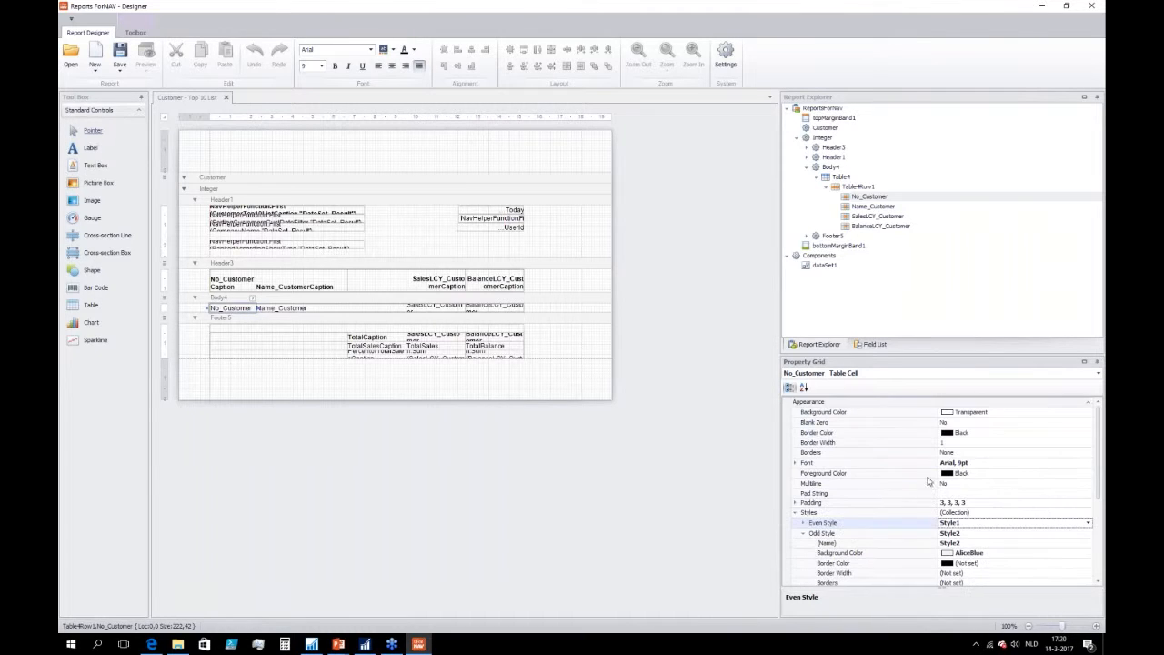
click(804, 534)
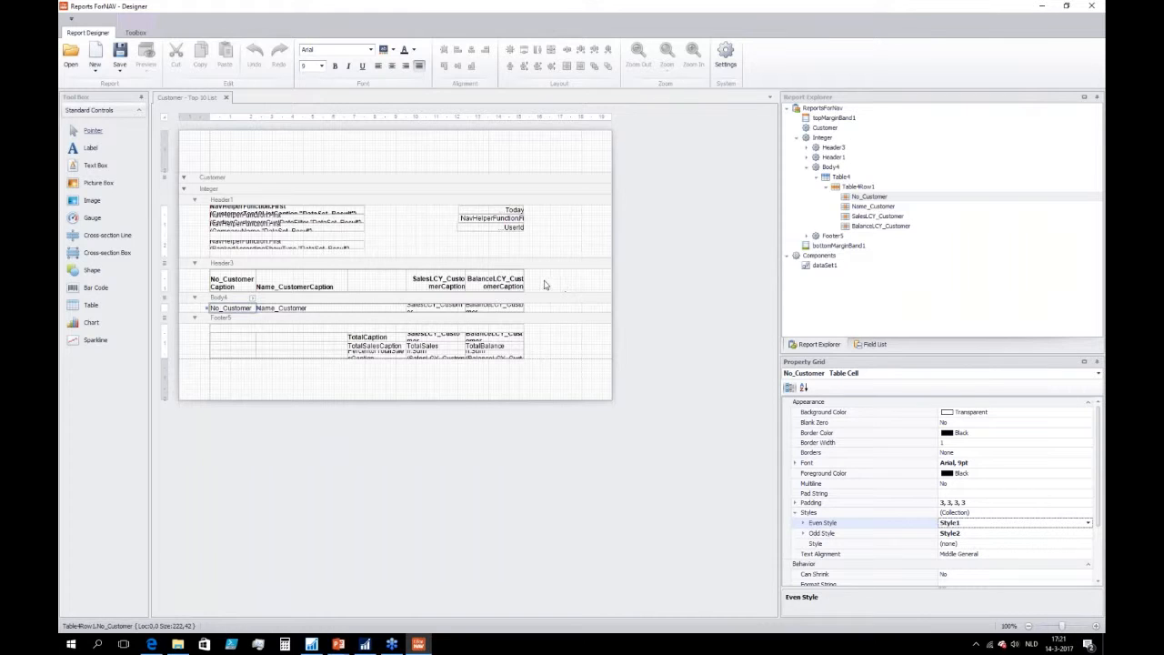
Examine the NavHelperFunction.First expression of the CustomerTop10ListCaption1 text box in Header1 and close the expression editor without changes
click(287, 208)
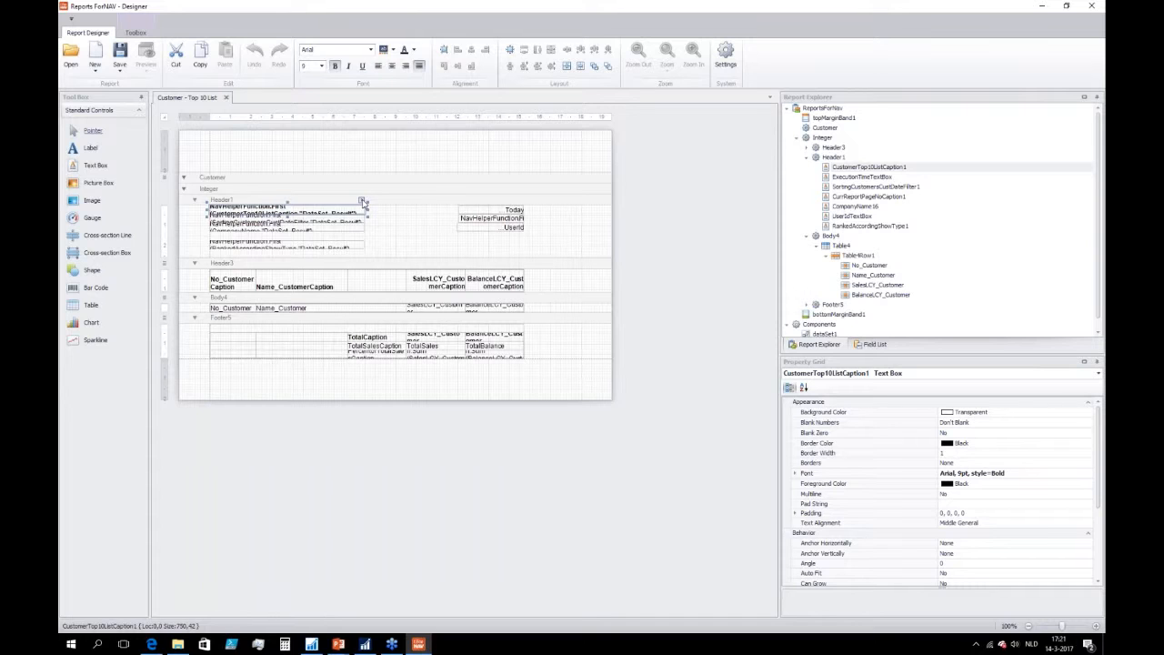
click(362, 201)
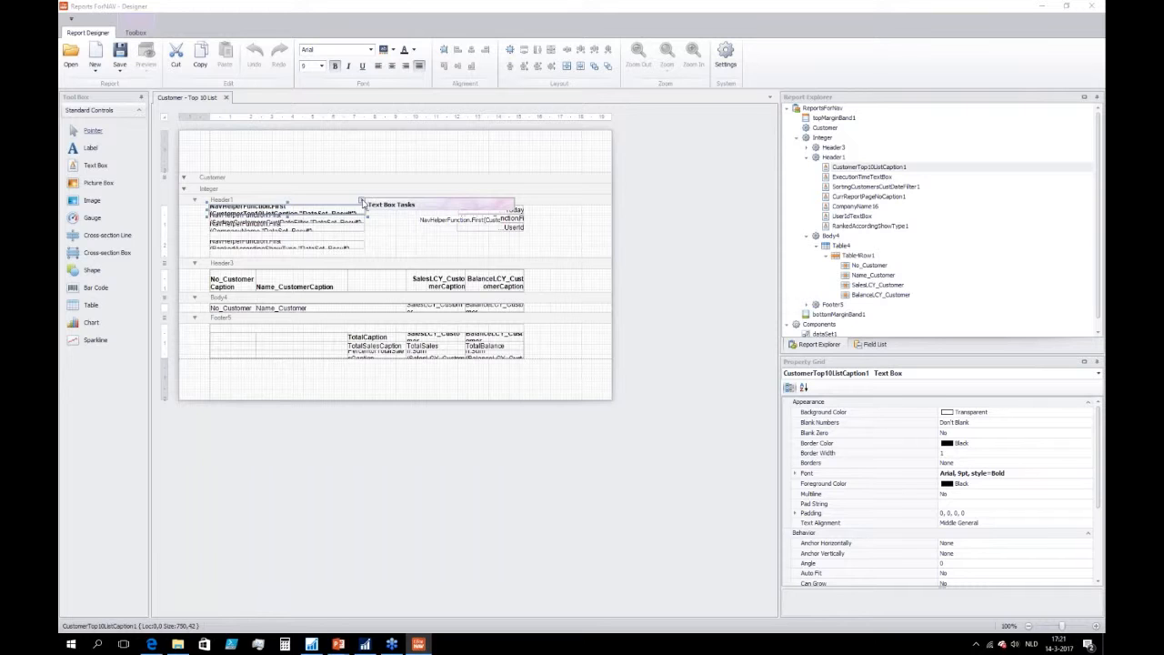
click(511, 222)
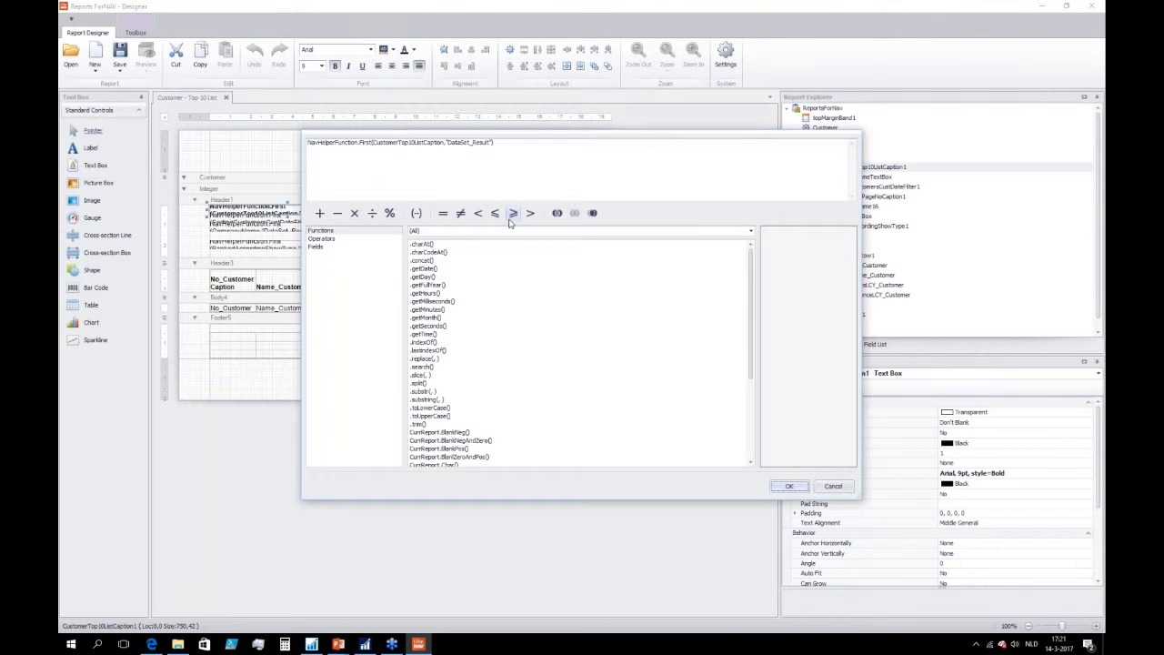
drag(360, 143, 293, 143)
key(shift+Right)
key(shift+Right)
key(shift+Right)
key(shift+Right)
key(shift+Right)
key(shift+Right)
key(shift+Right)
click(389, 142)
double_click(362, 142)
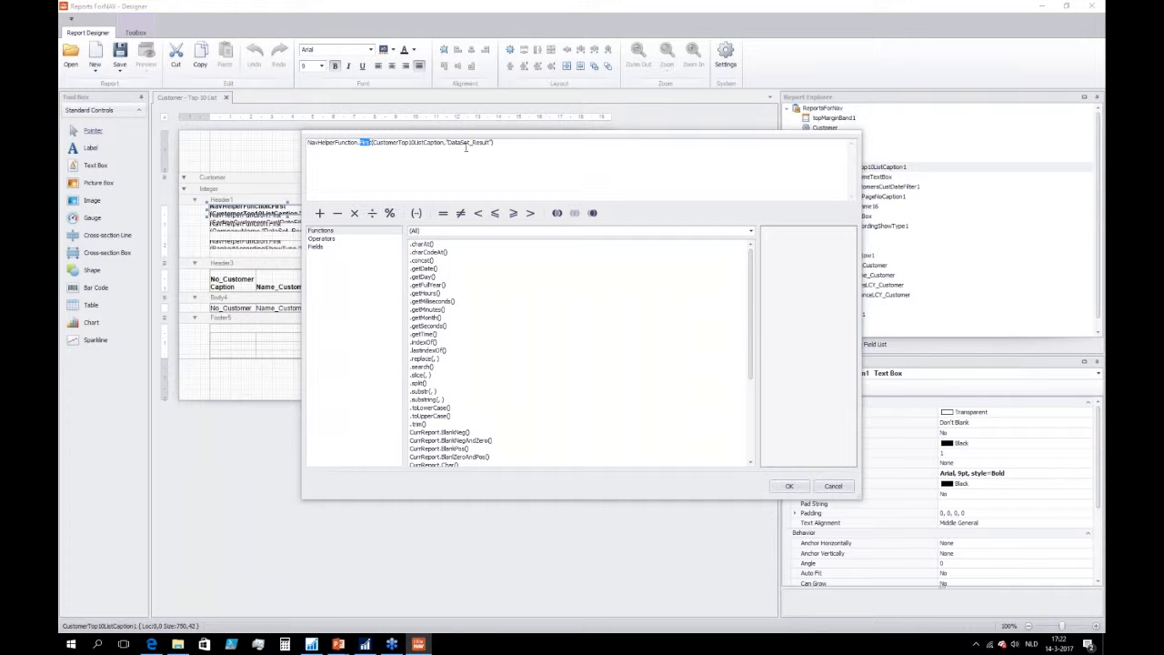
drag(496, 143, 307, 143)
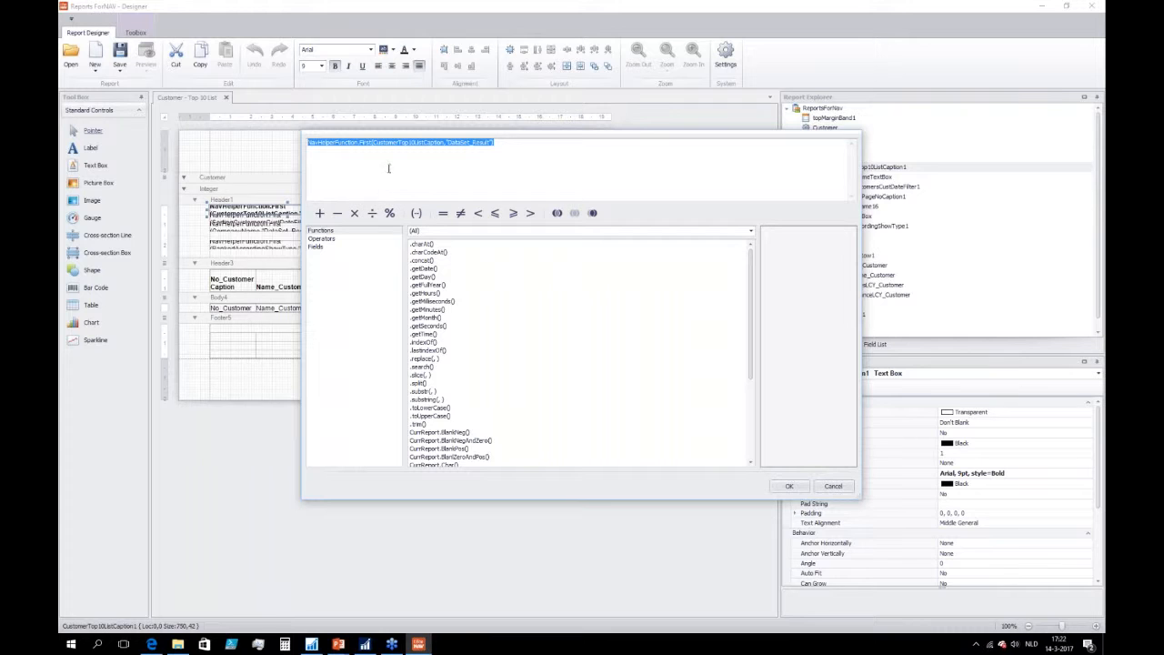
click(336, 156)
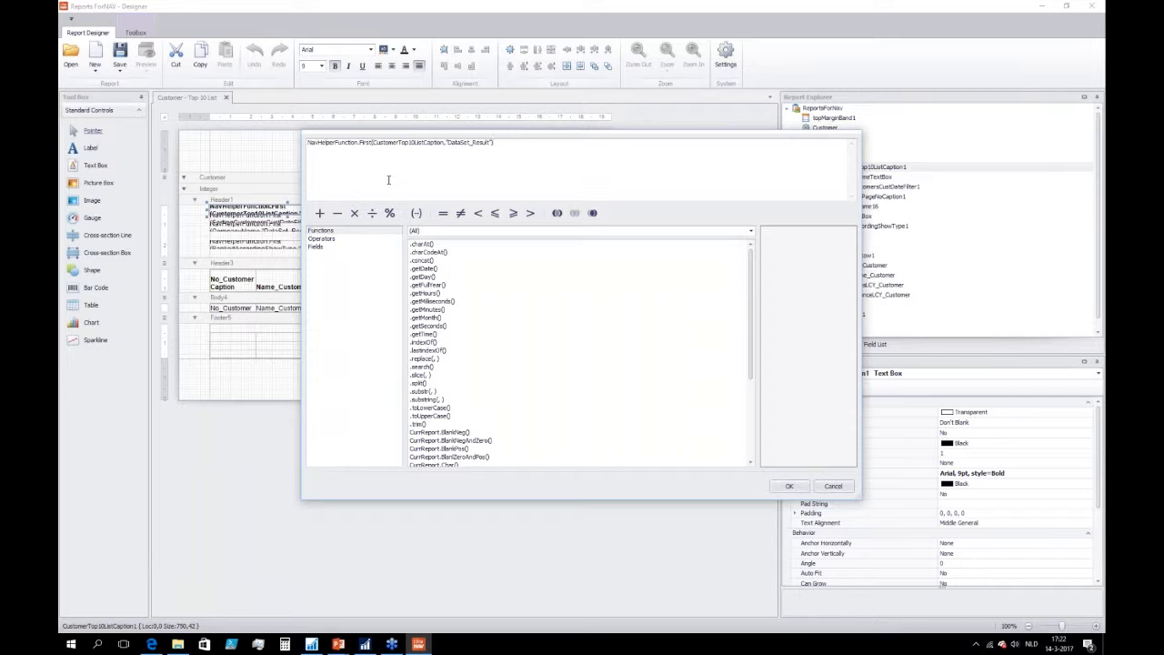
drag(514, 142, 307, 148)
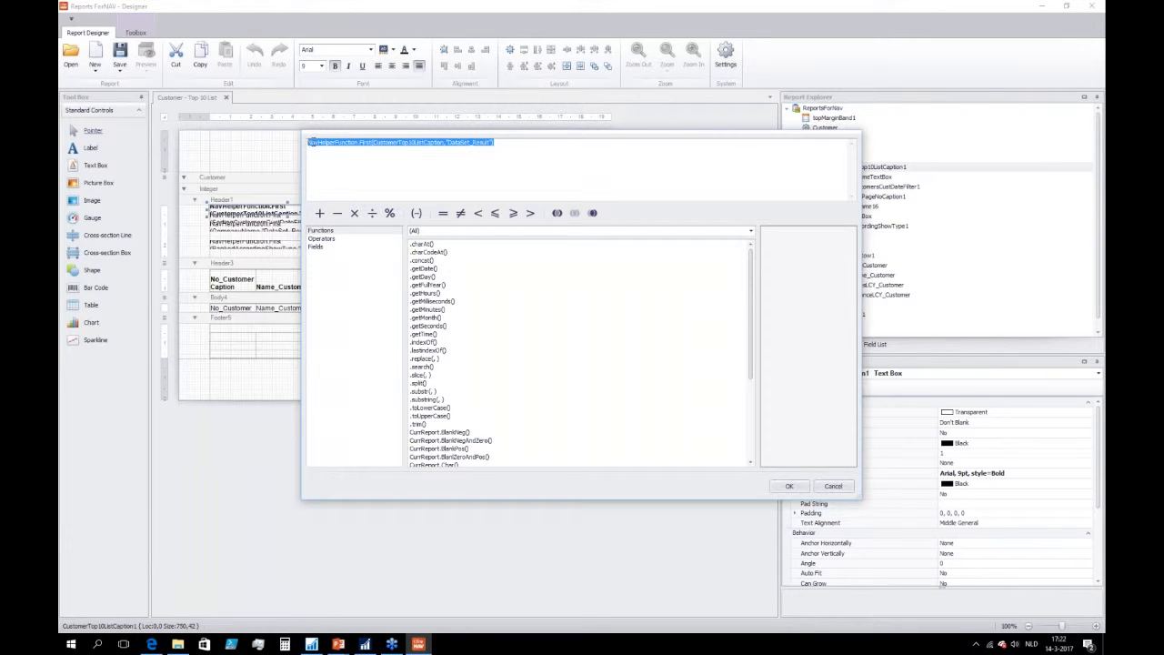
click(336, 143)
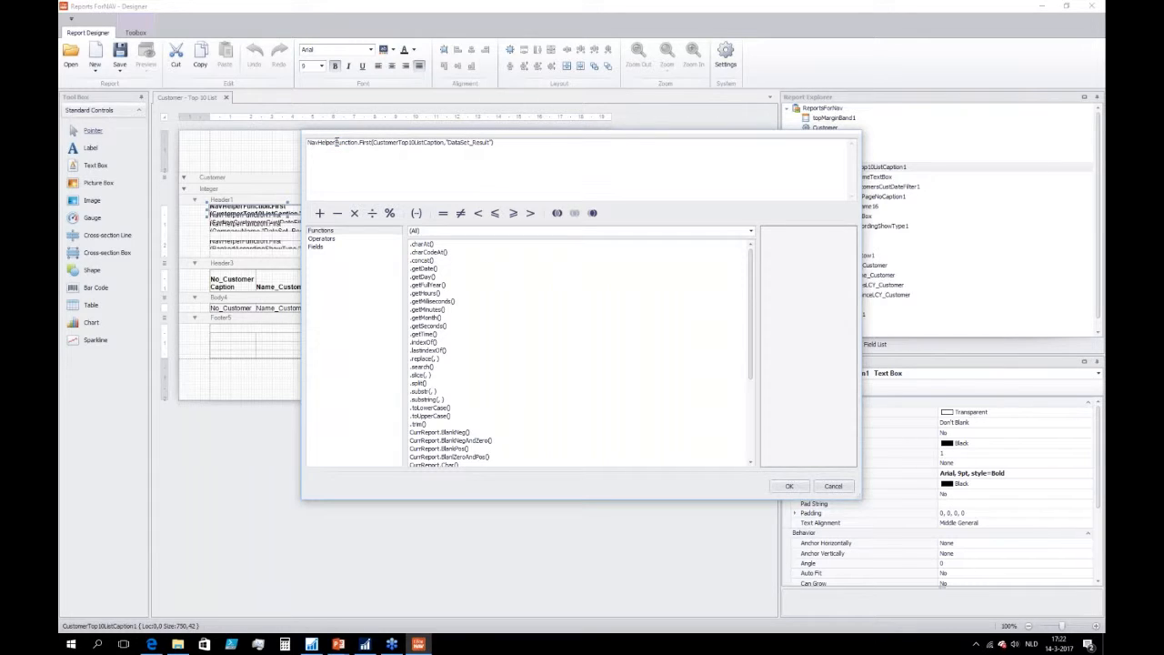
drag(543, 142, 303, 134)
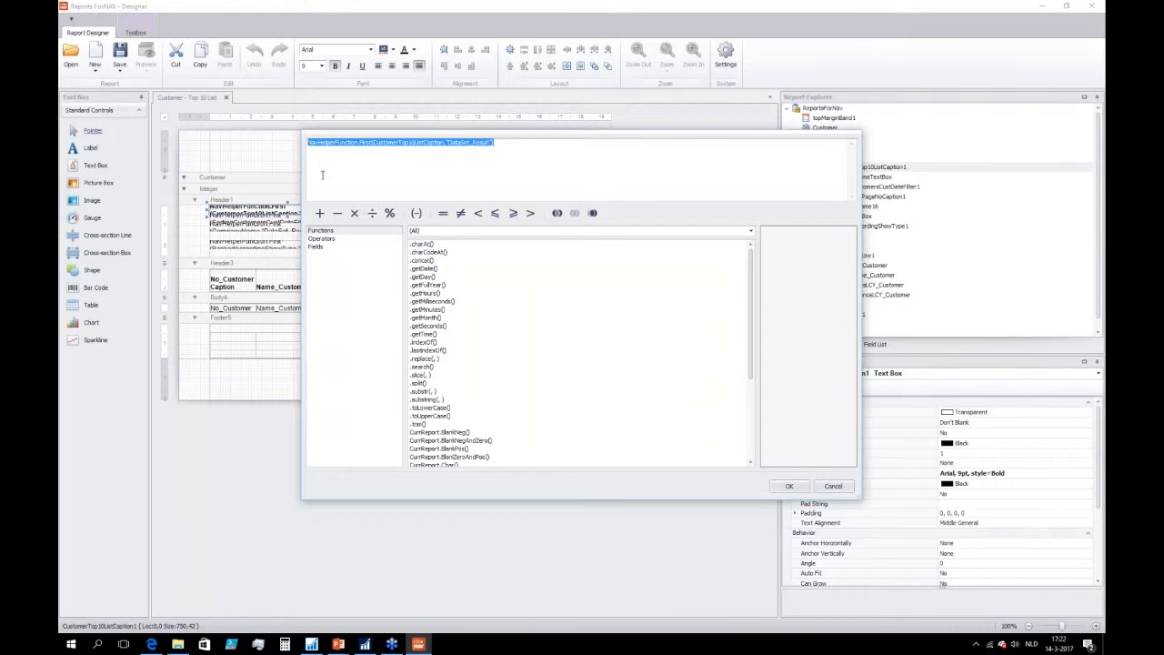
click(833, 486)
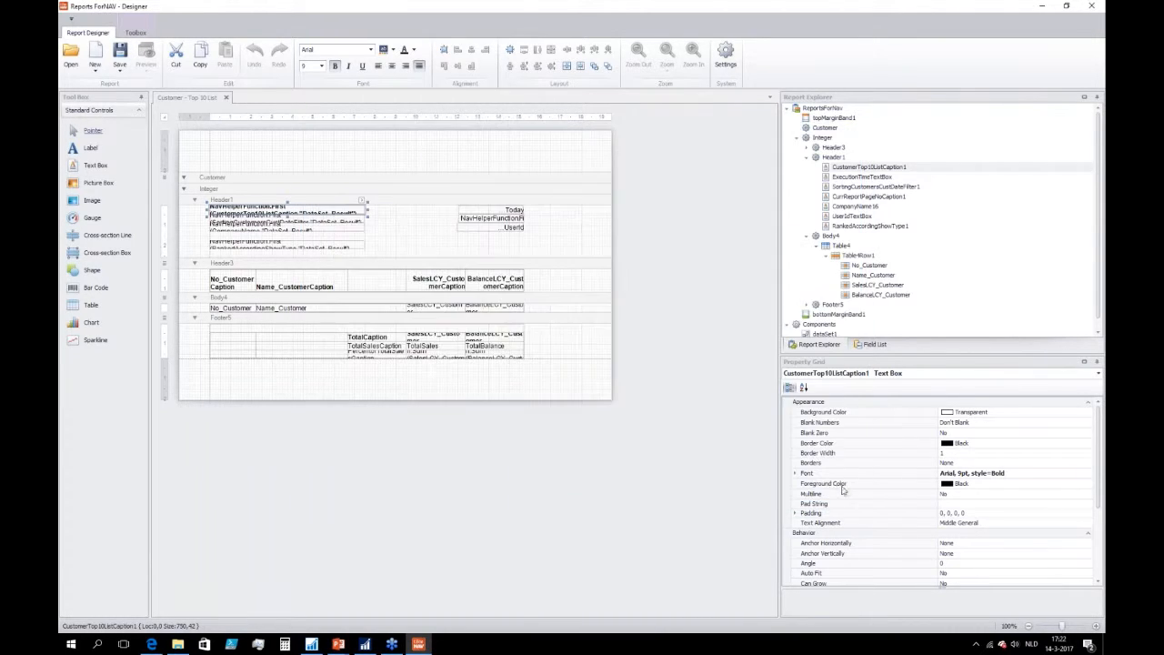
Save the Customer - Top 10 List report as an object in NAV, overwriting report 111, and close the designer
click(590, 442)
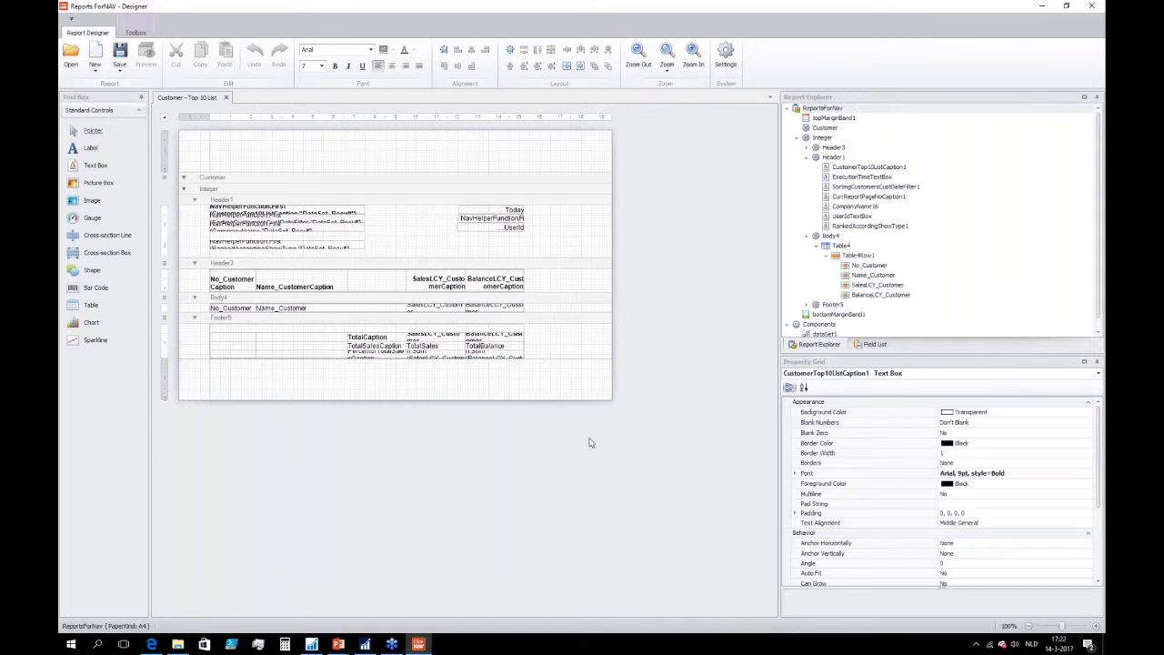
click(119, 68)
click(131, 97)
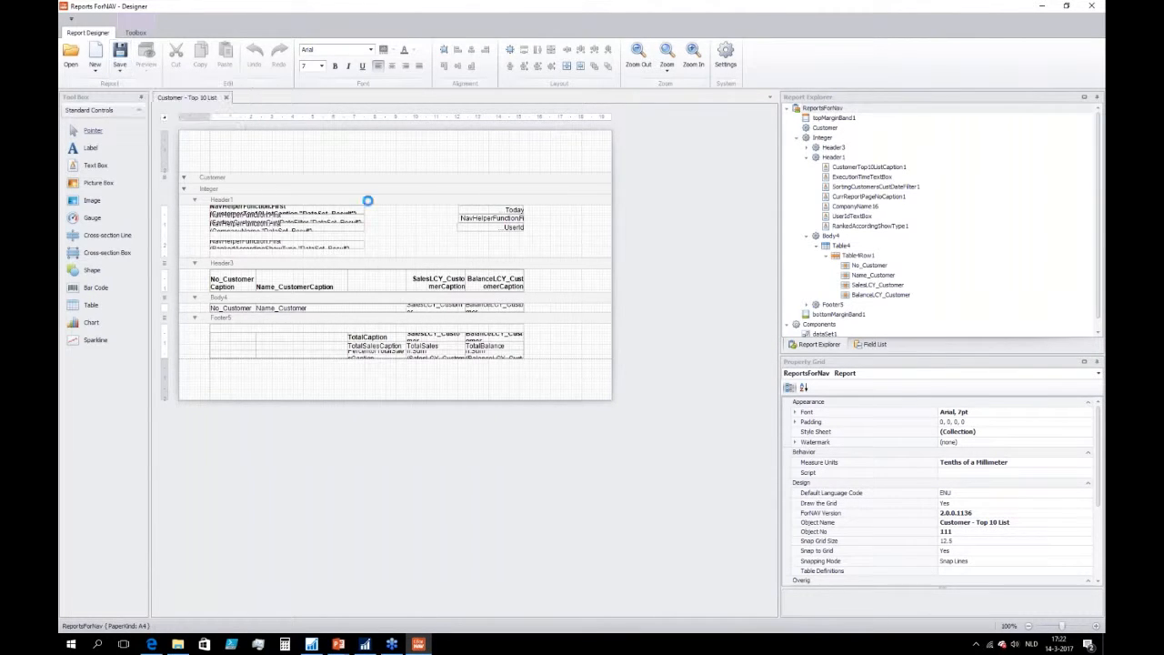
key(Return)
click(1092, 6)
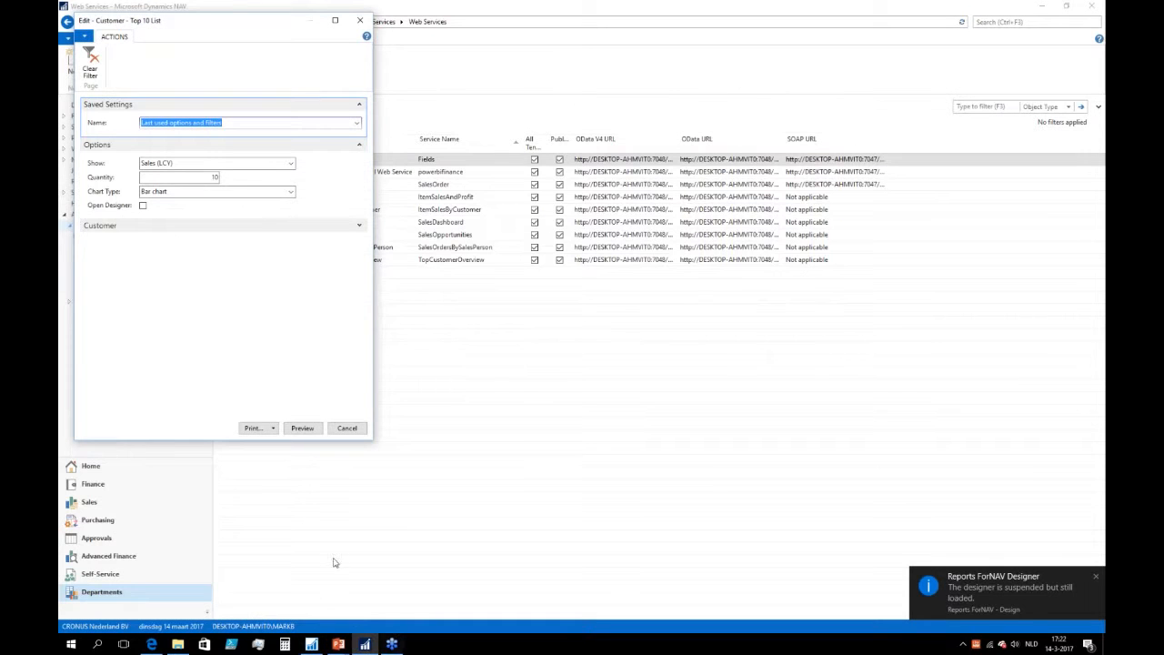
Preview the converted Customer - Top 10 List report in the NAV client and close the preview
click(309, 428)
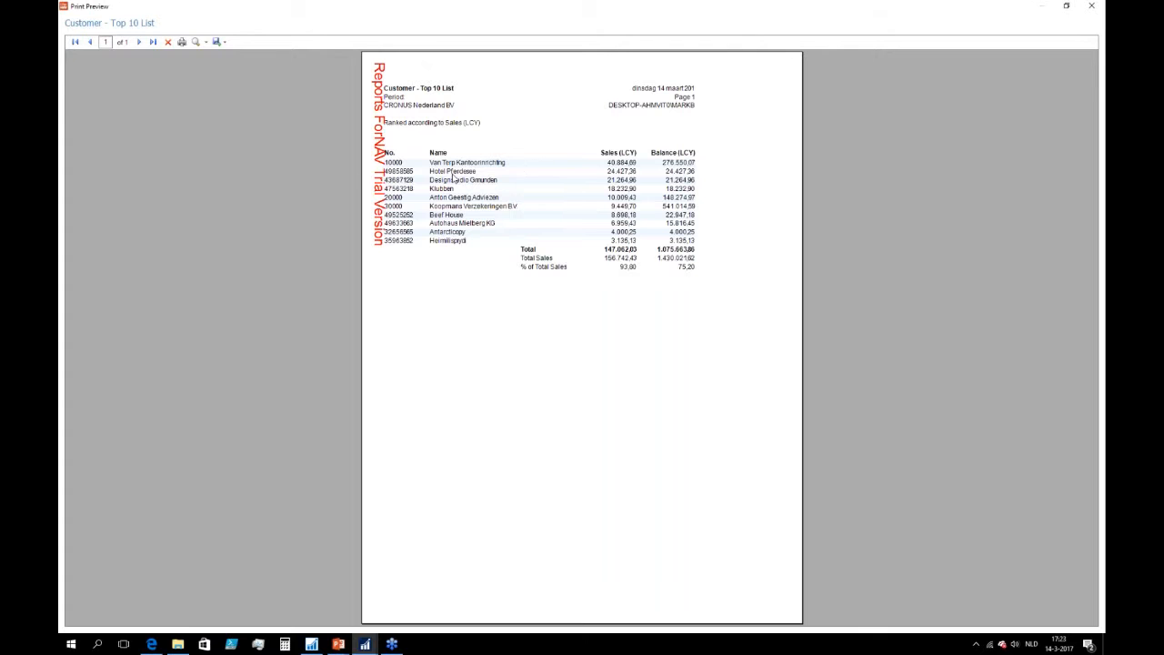
click(1092, 5)
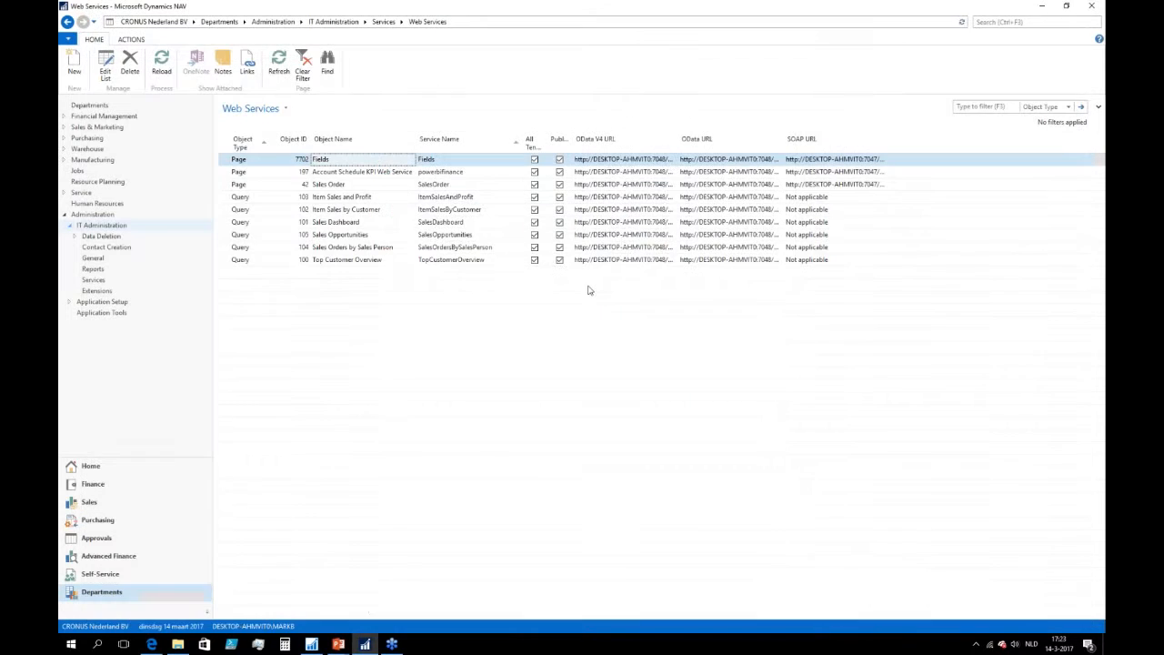
Run report 311, Vendor - Top 10 List, from the Development Environment, review its original layout in the NAV client's preview and close it
key(alt+Tab)
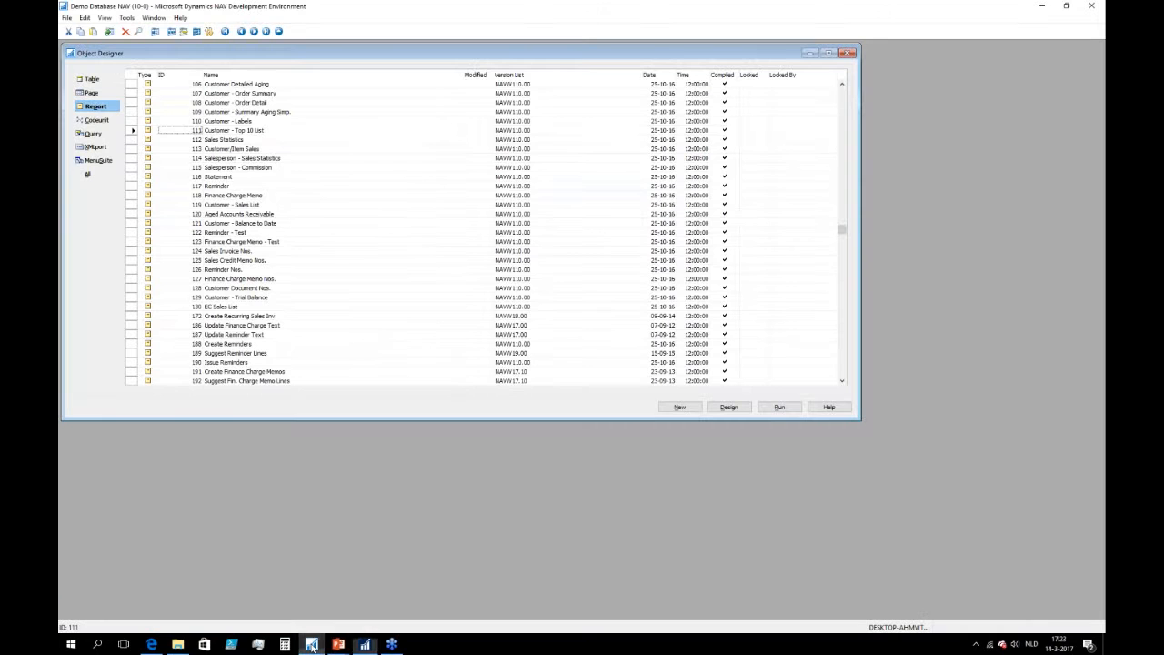
click(182, 346)
key(Down)
key(Down)
key(Down)
key(Down)
key(Down)
key(Down)
key(Down)
key(Down)
key(Down)
key(Down)
key(Down)
key(Down)
key(Down)
key(Down)
key(Down)
key(Down)
key(Down)
key(Down)
key(Down)
key(Down)
scroll(188, 349, down, 5)
click(188, 346)
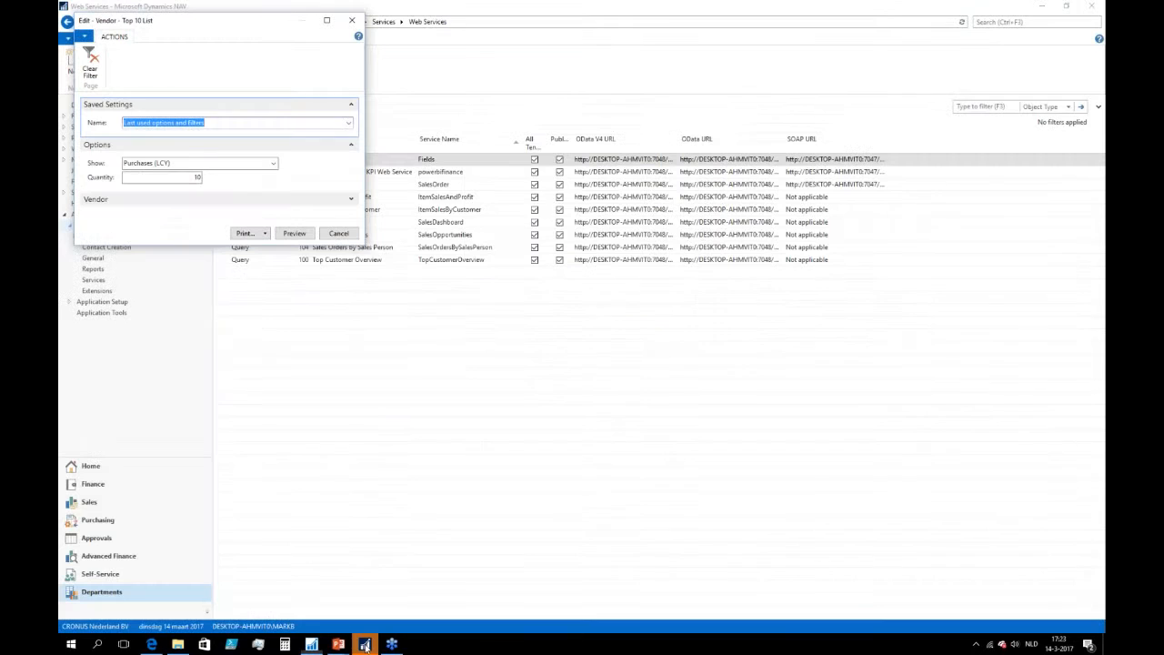
click(294, 234)
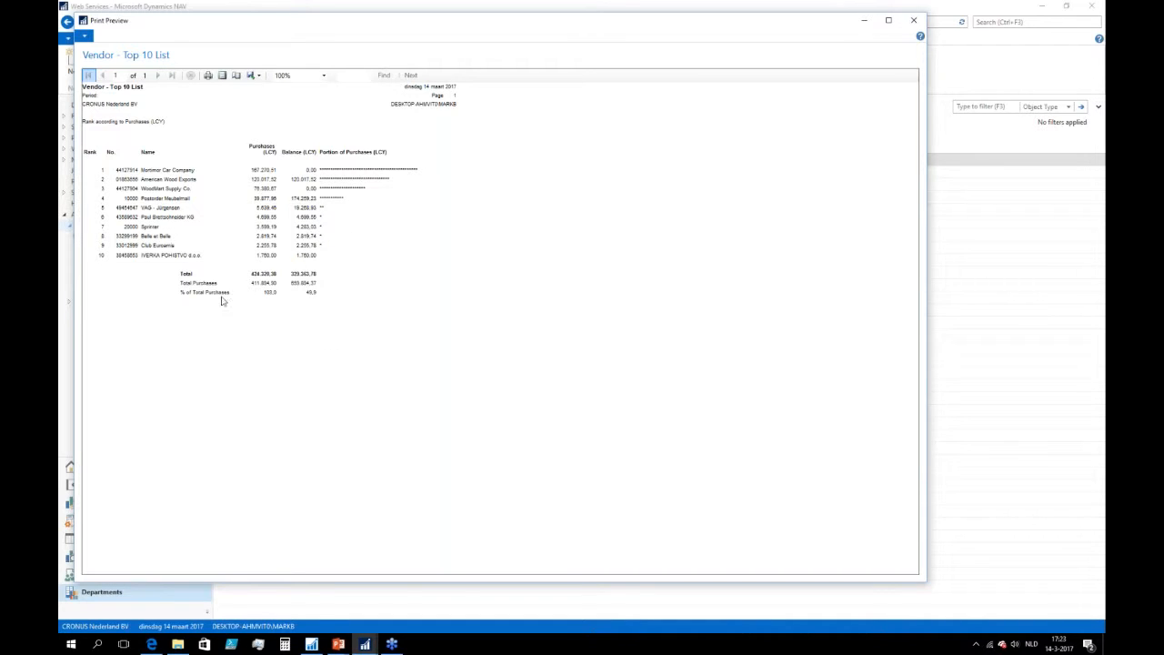
click(914, 20)
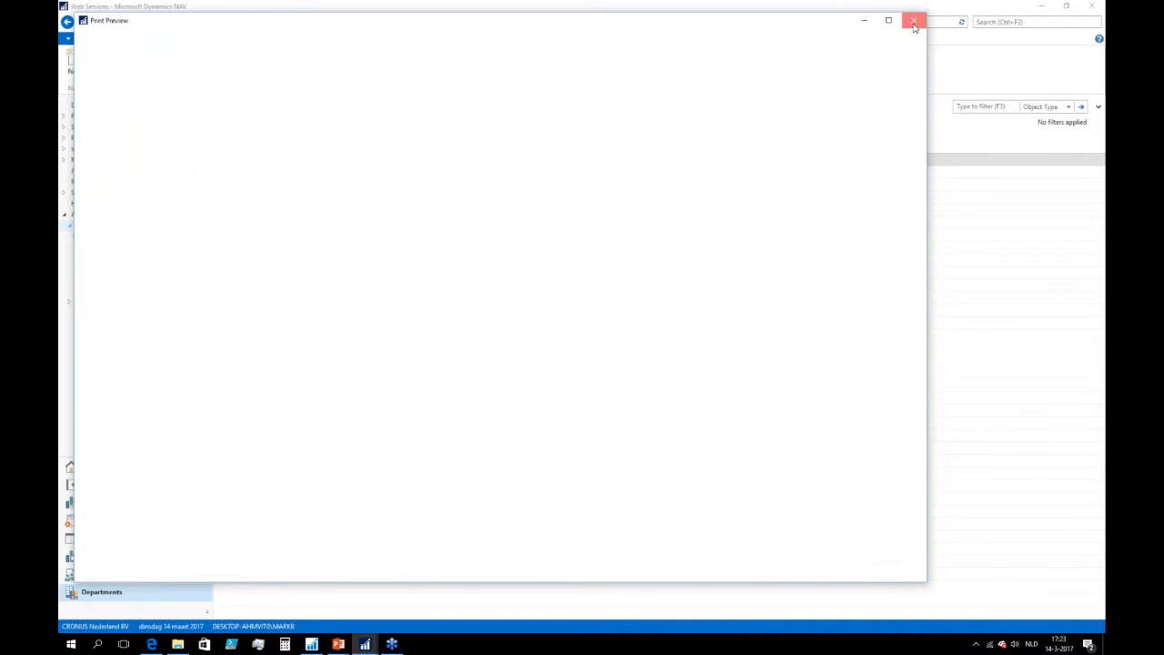
Start Reports ForNAV Designer again and open the report file 311.txt from the Webinar folder
click(71, 644)
click(368, 546)
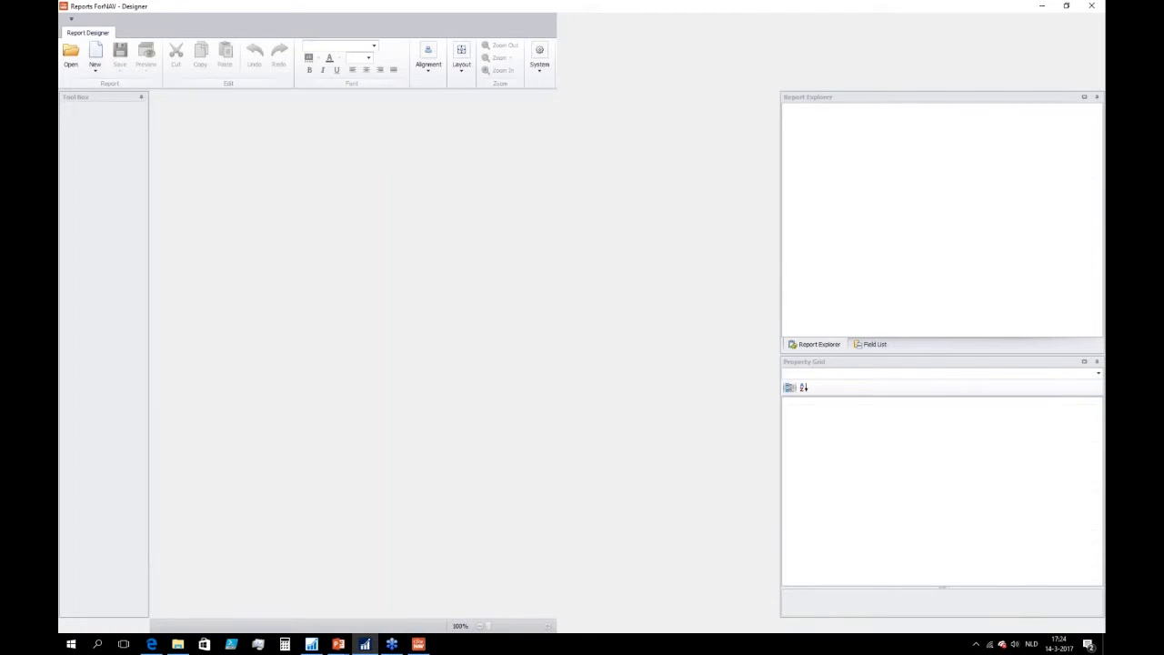
click(71, 64)
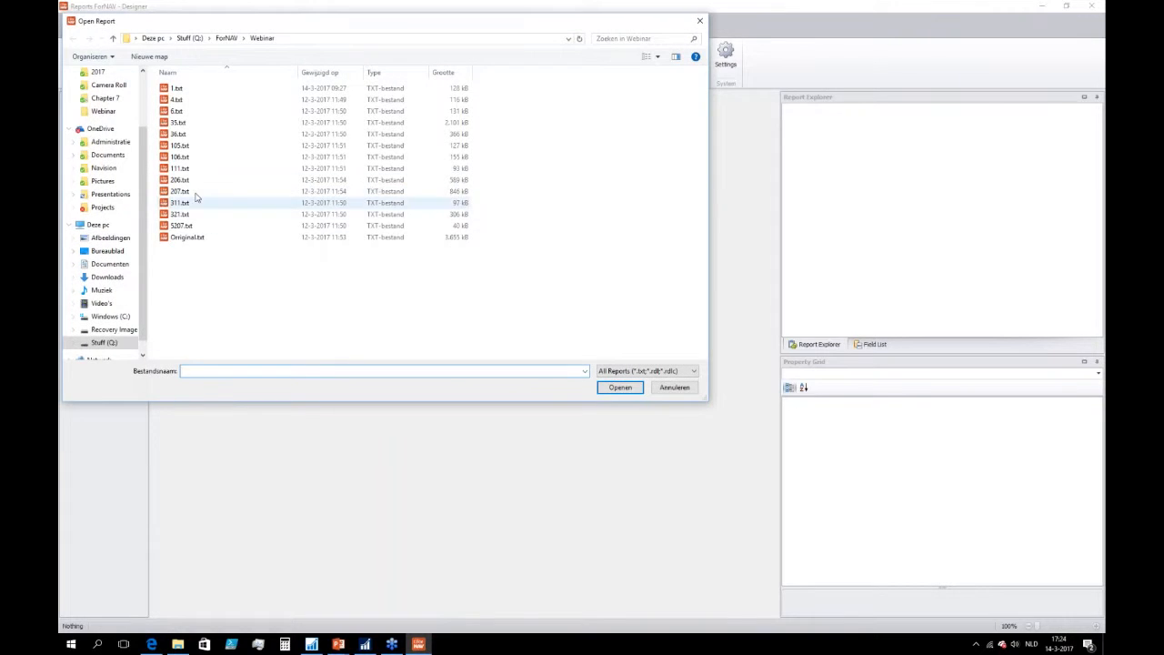
double_click(182, 203)
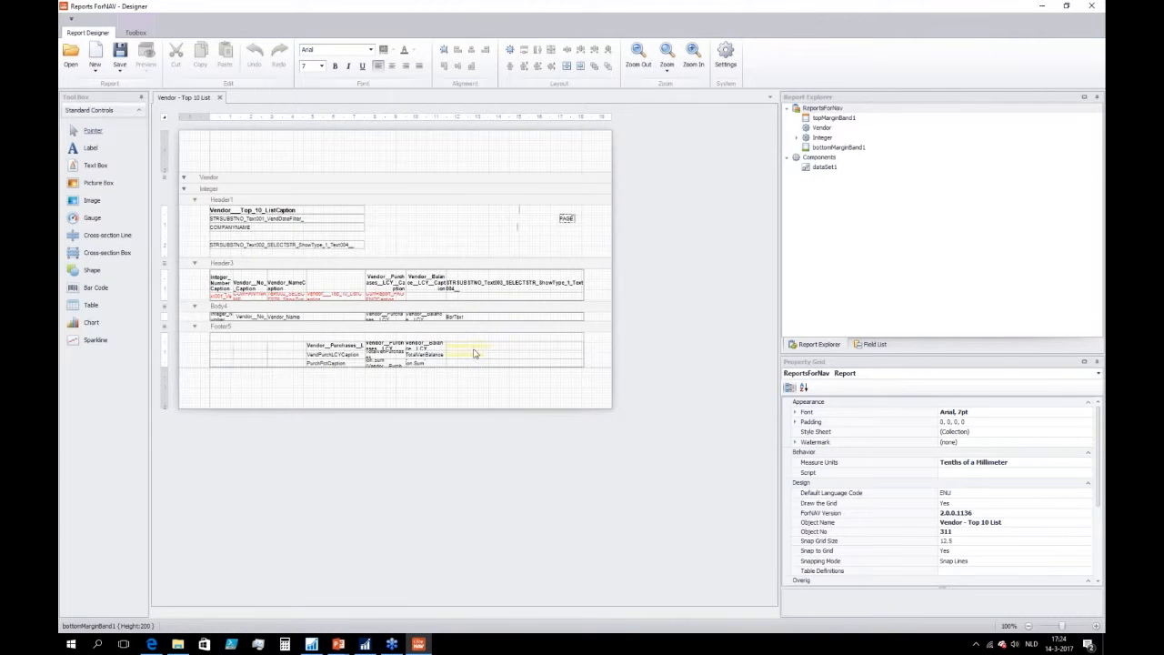
Save the Vendor - Top 10 List report as an object in NAV, overwriting report 311
click(119, 71)
click(136, 89)
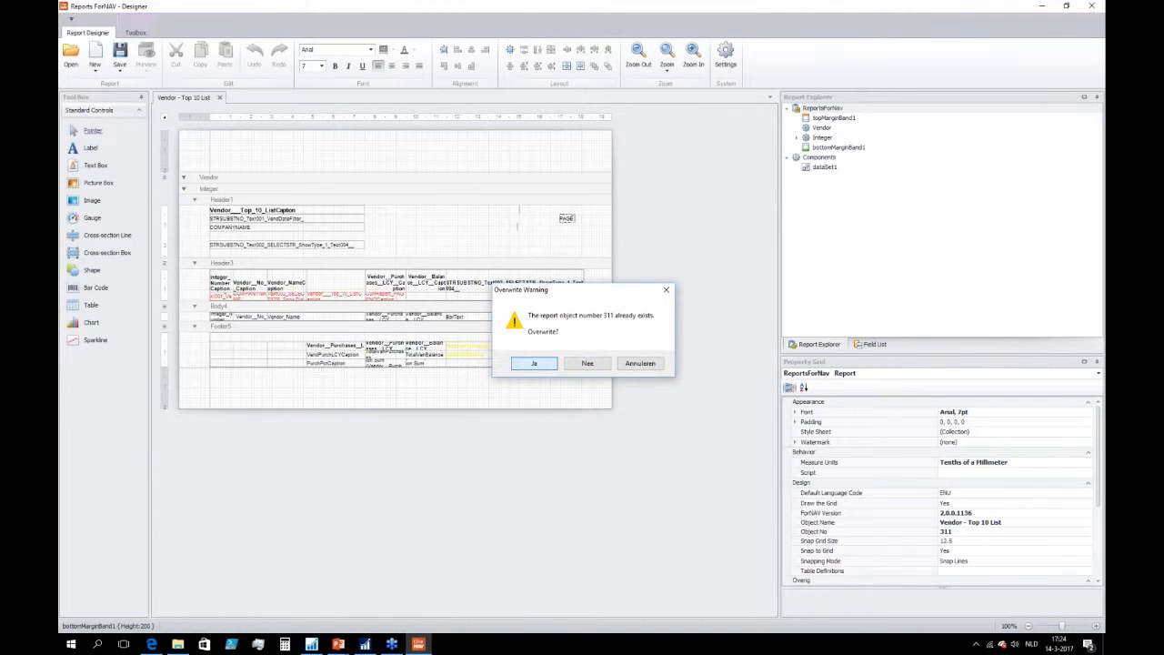
click(535, 364)
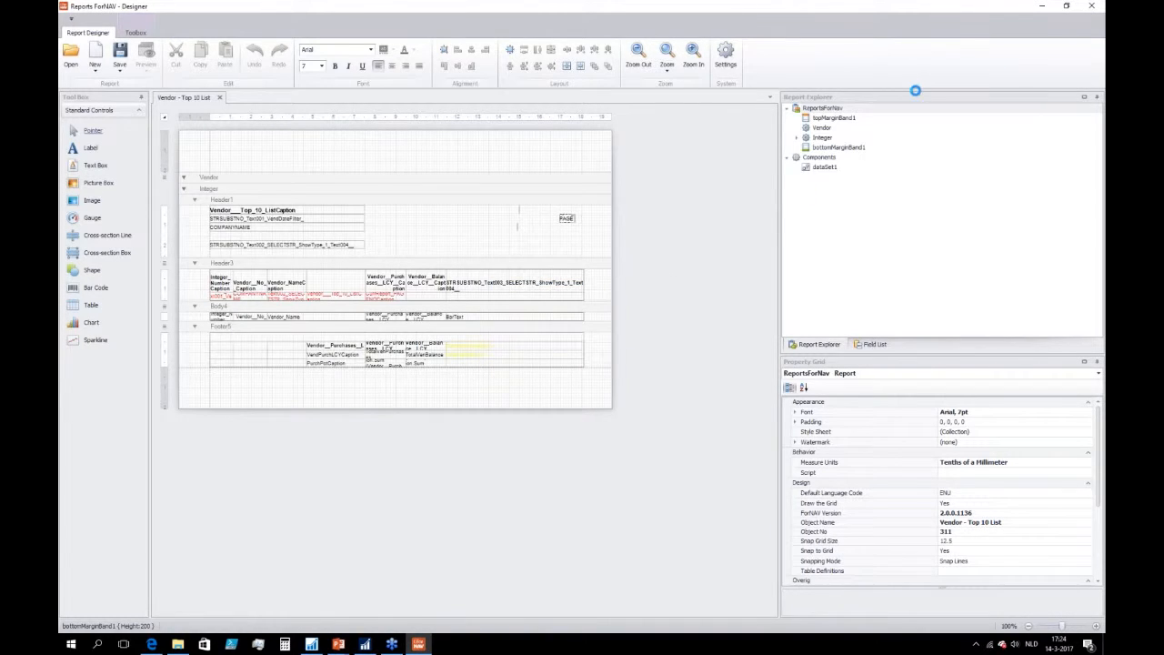
Close the designer, run the Vendor - Top 10 List preview in the NAV client with Open Designer enabled, and reopen its layout for editing
click(1096, 6)
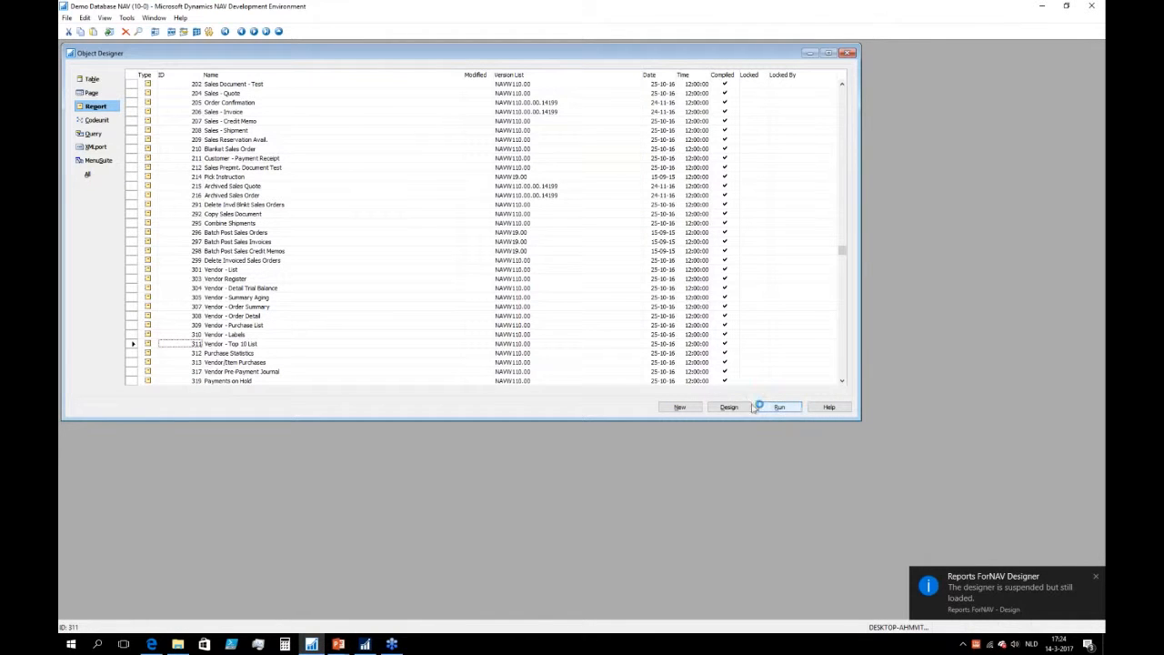
click(365, 645)
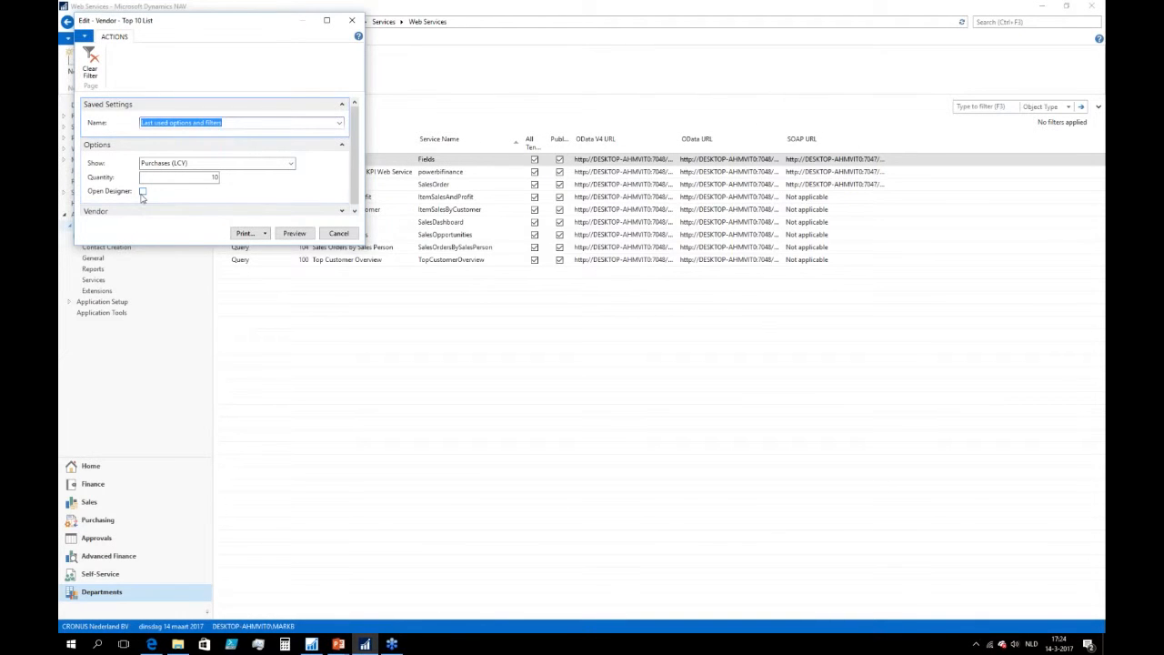
click(143, 191)
click(296, 237)
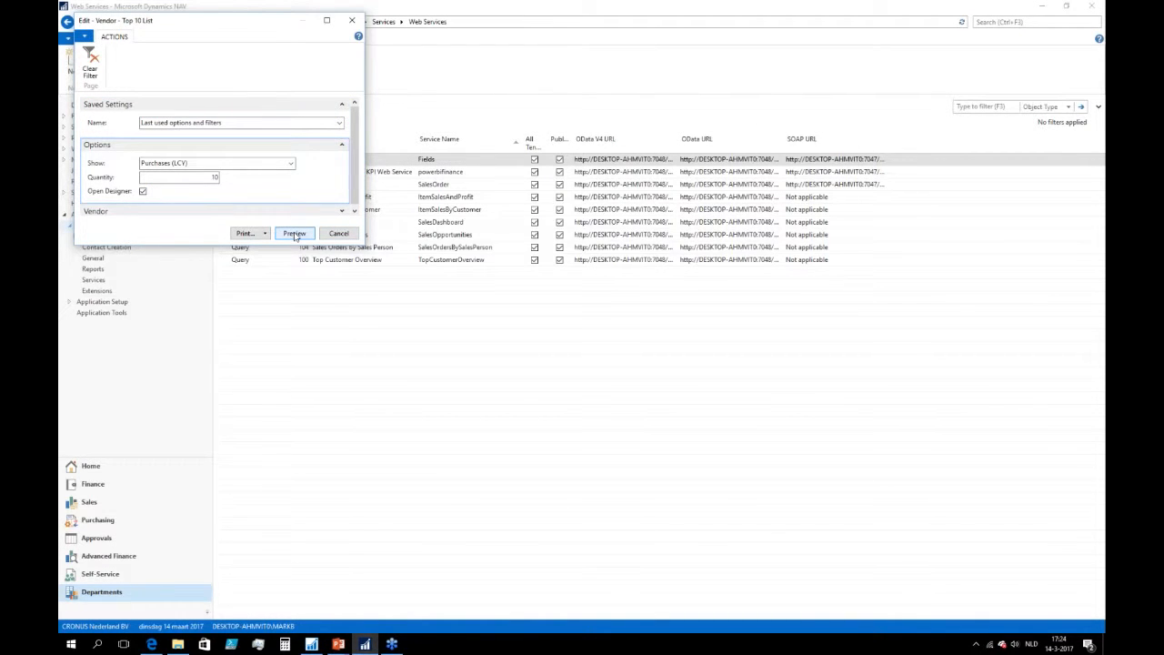
click(295, 234)
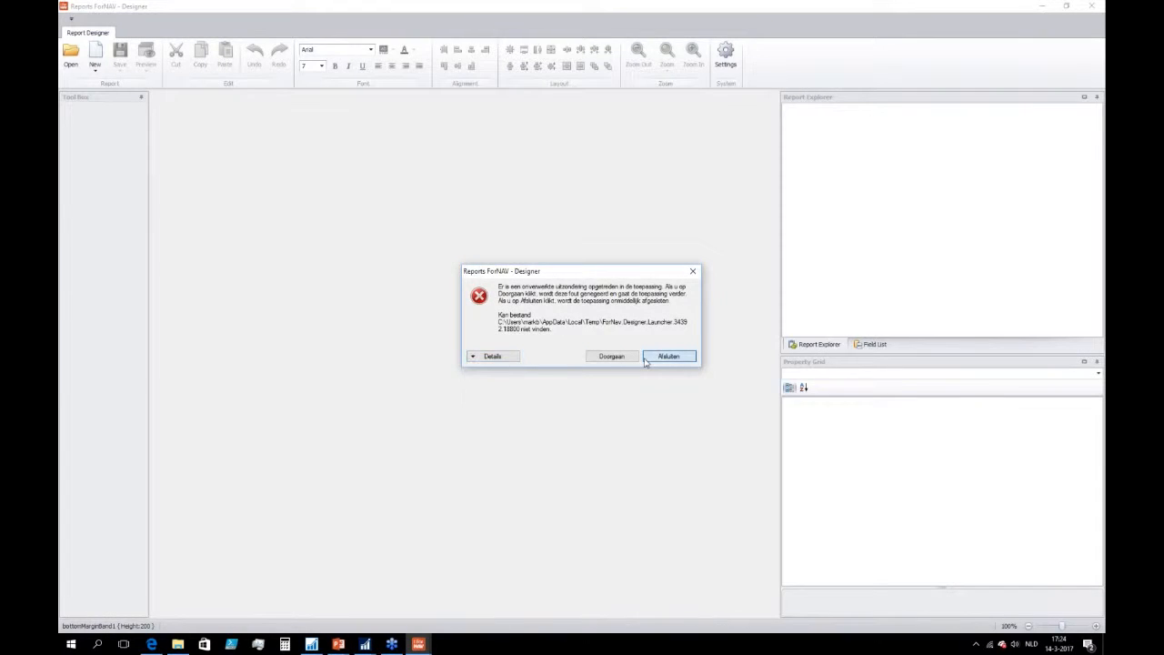
click(668, 357)
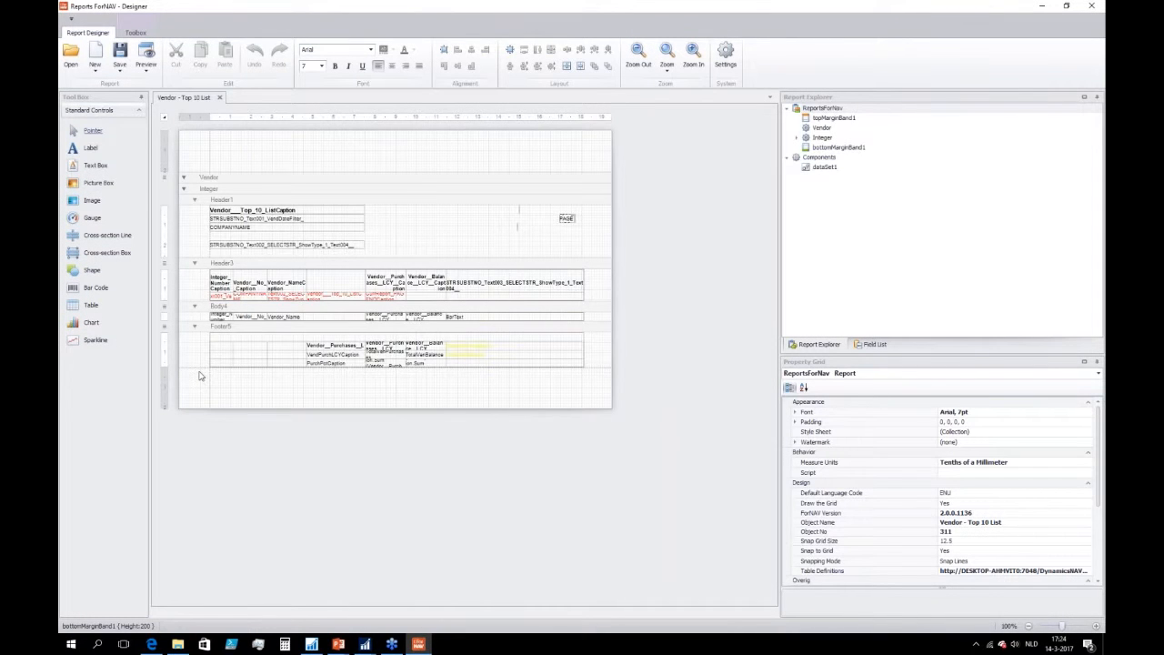
Increase the height of the Footer5 section and add a sparkline below its table, sized about 1814 by 572 tenths of a millimeter
drag(200, 369, 197, 491)
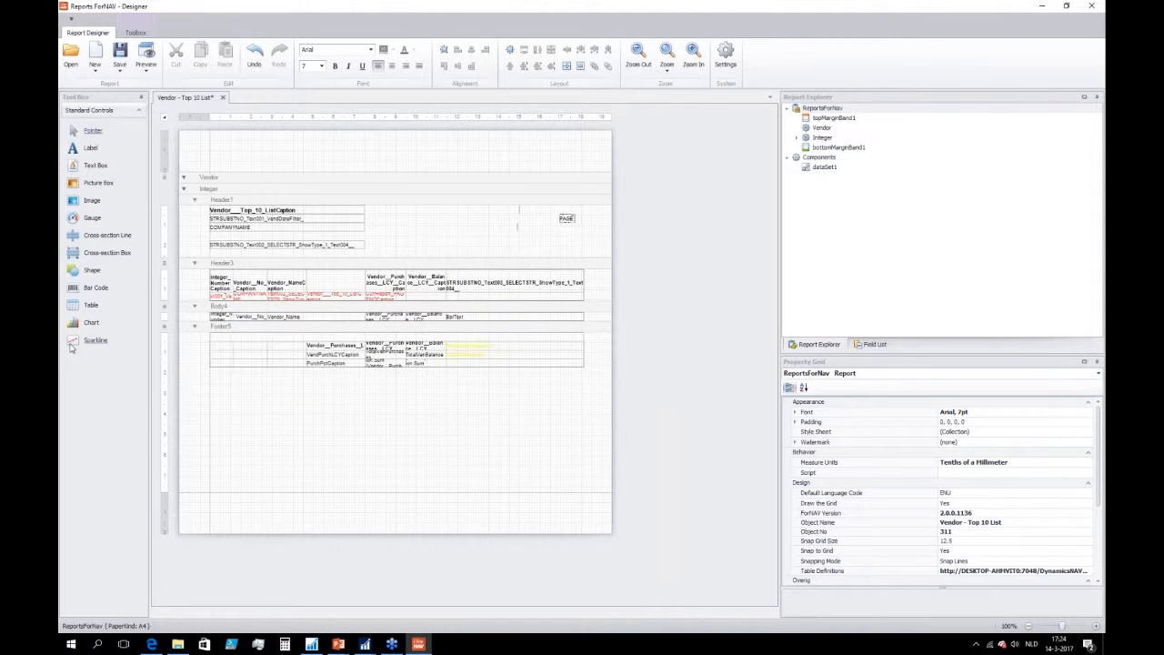
drag(70, 344, 247, 398)
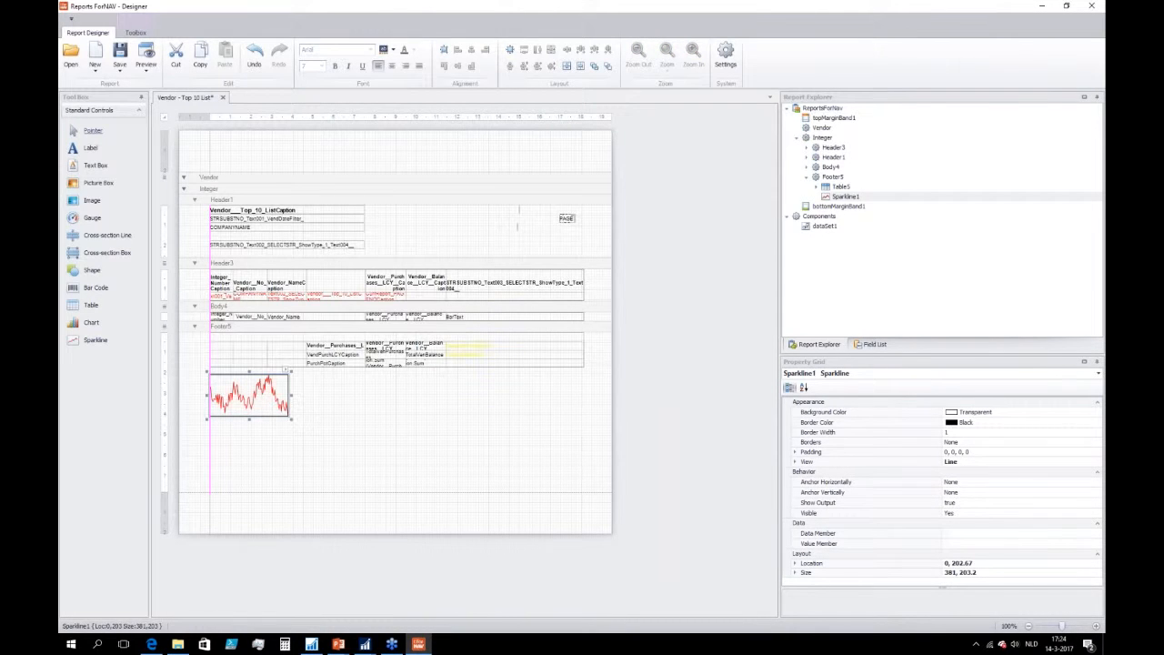
drag(290, 418, 587, 497)
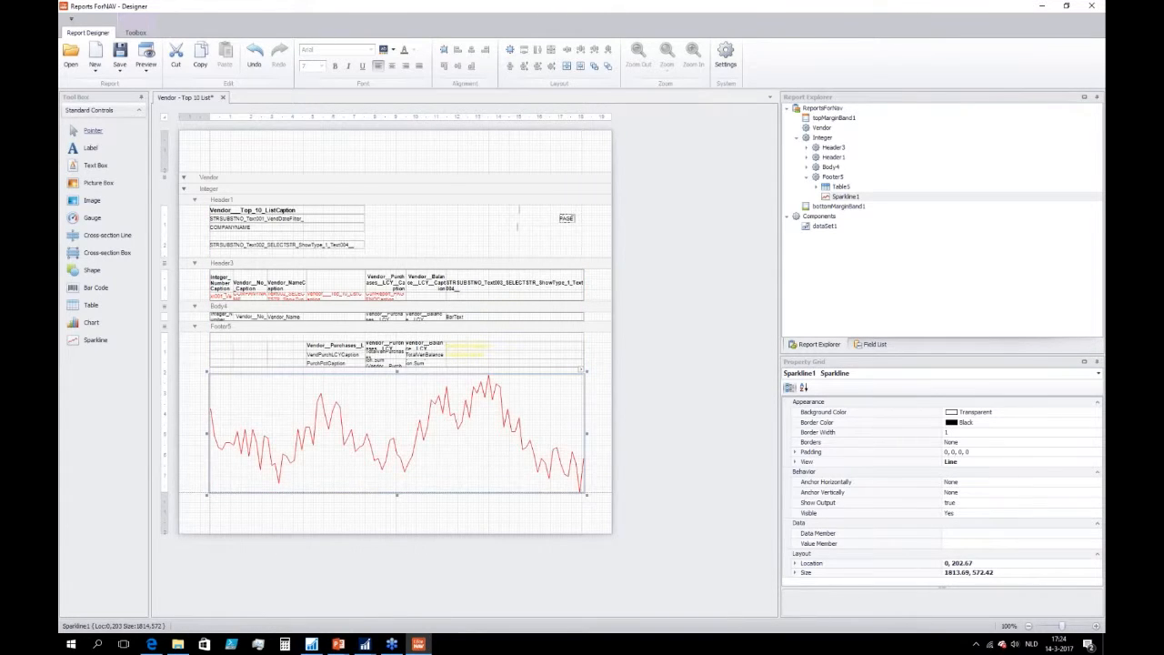
Add a new column to the Data Table collection of the Integer data item
click(235, 191)
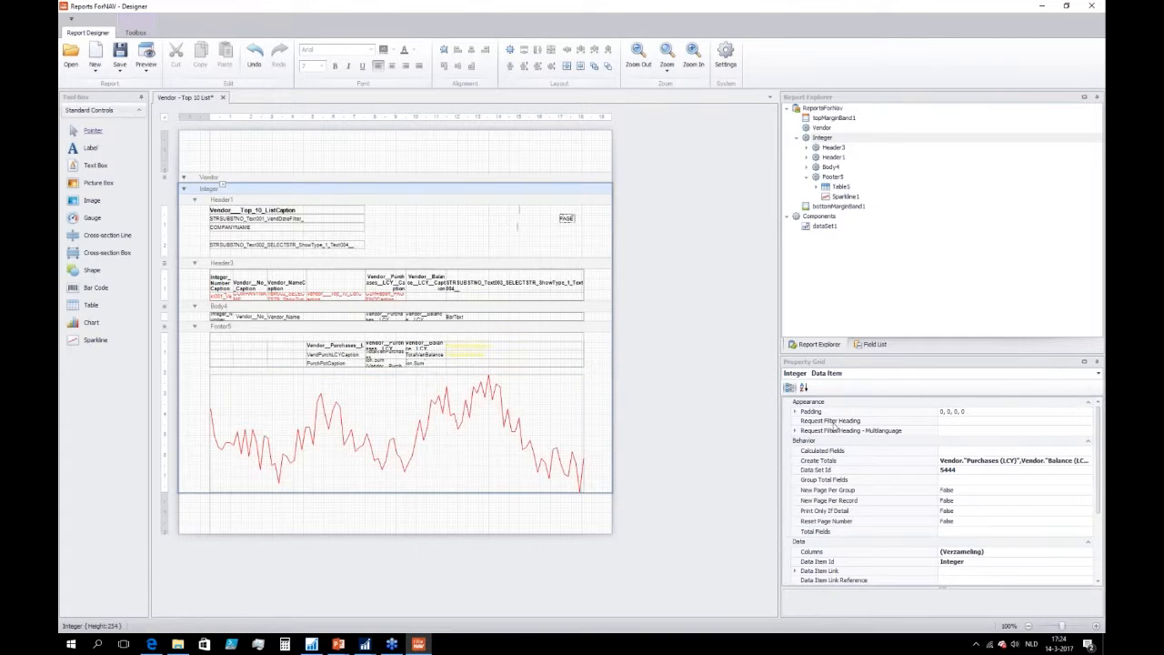
scroll(847, 520, down, 3)
scroll(847, 520, down, 3)
click(1024, 512)
click(1088, 512)
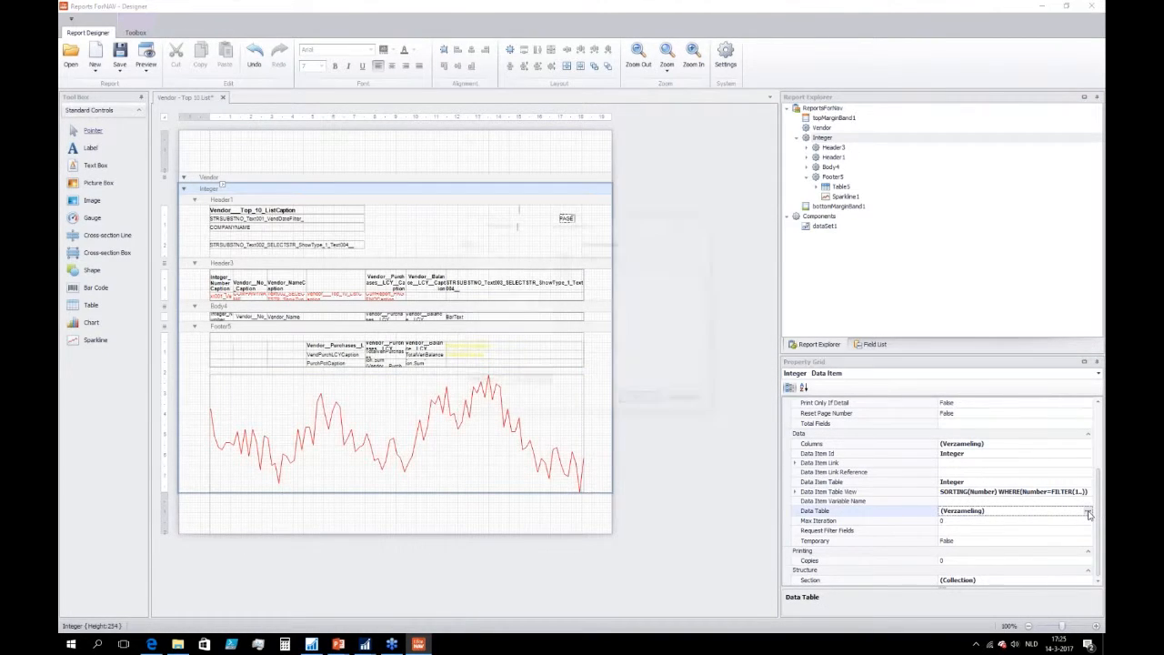
click(480, 382)
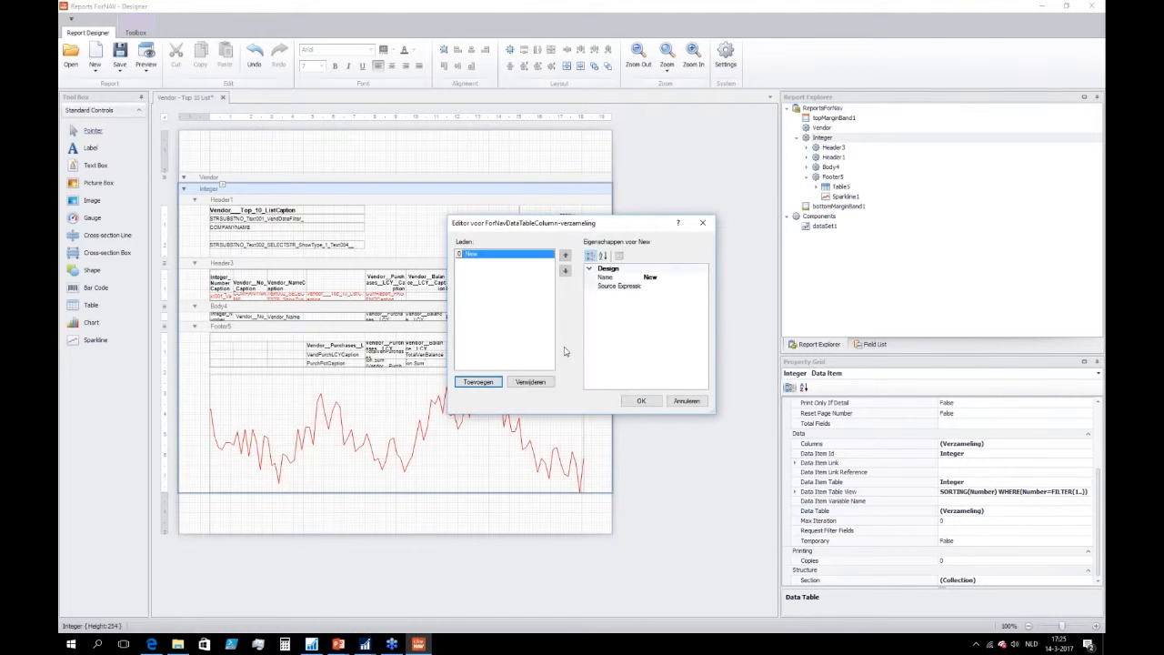
Set the new column's source expression to DynamicsNavDataSet.Vendor__Purchases__LCY__ and accept the column collection
click(670, 284)
click(704, 289)
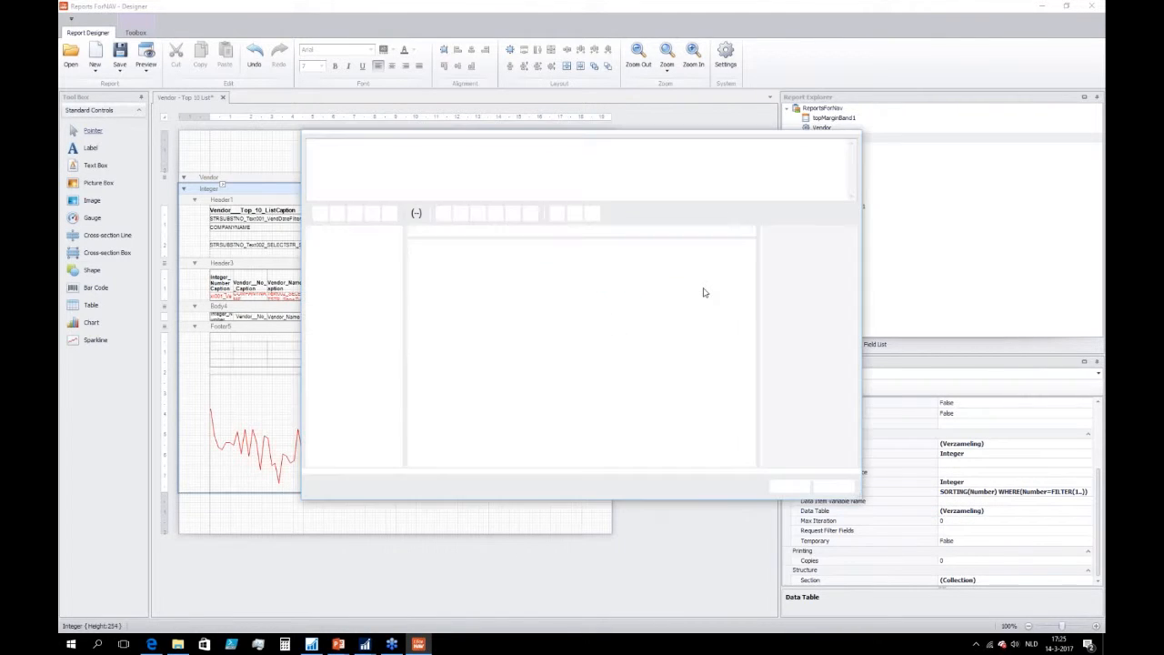
click(316, 247)
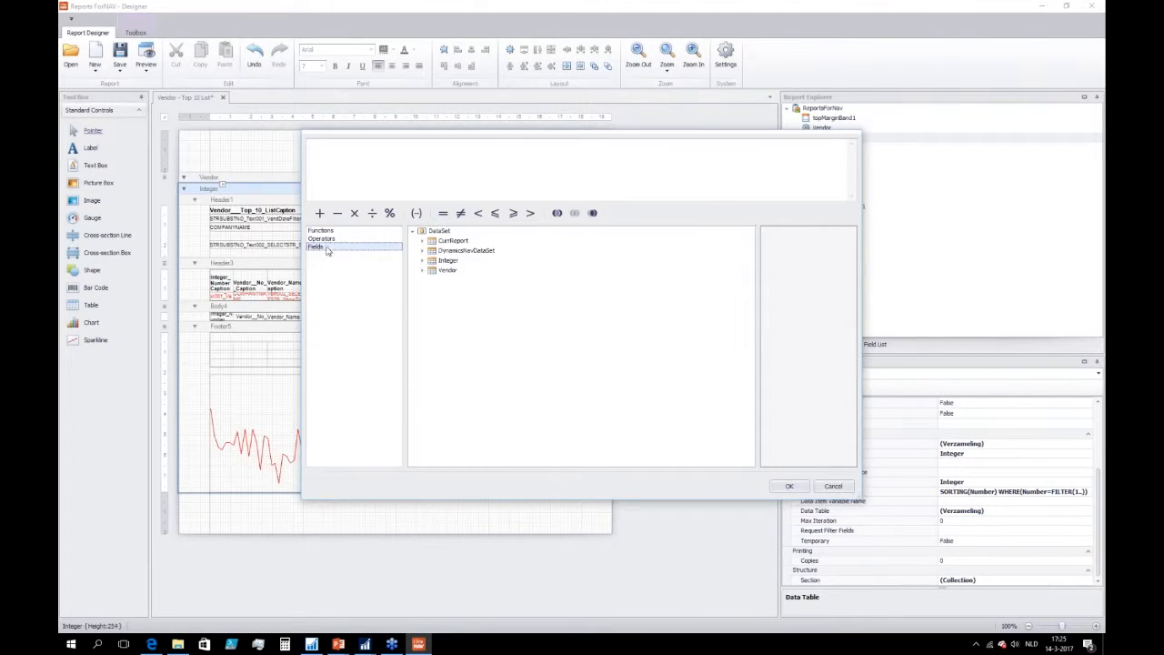
click(424, 251)
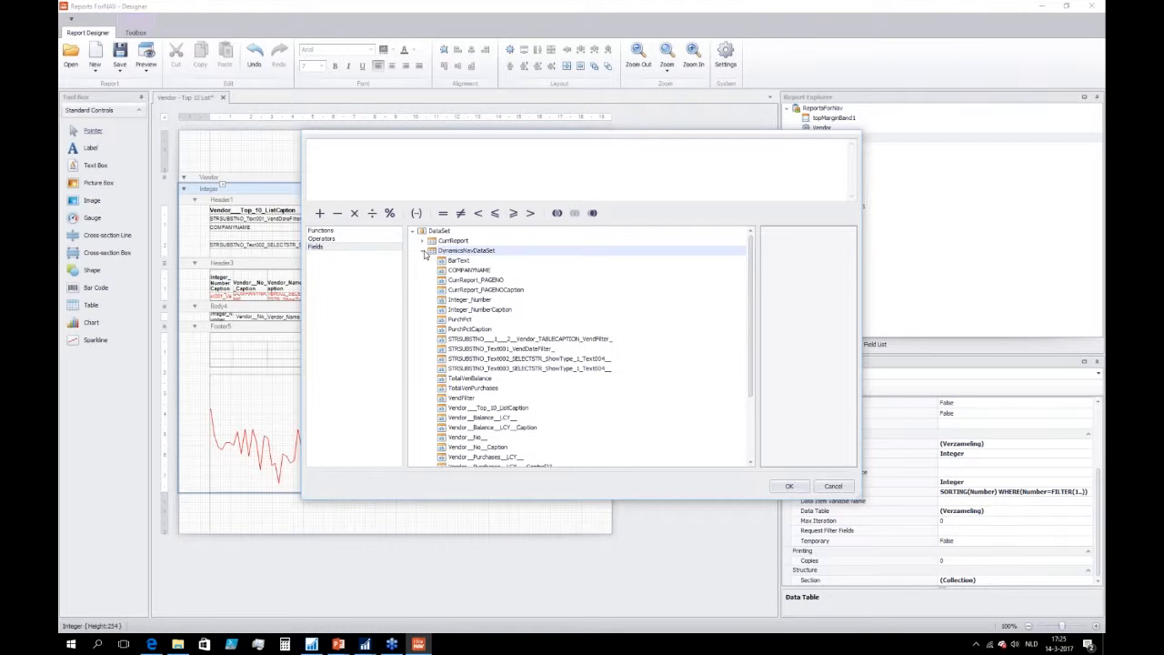
click(488, 458)
double_click(487, 459)
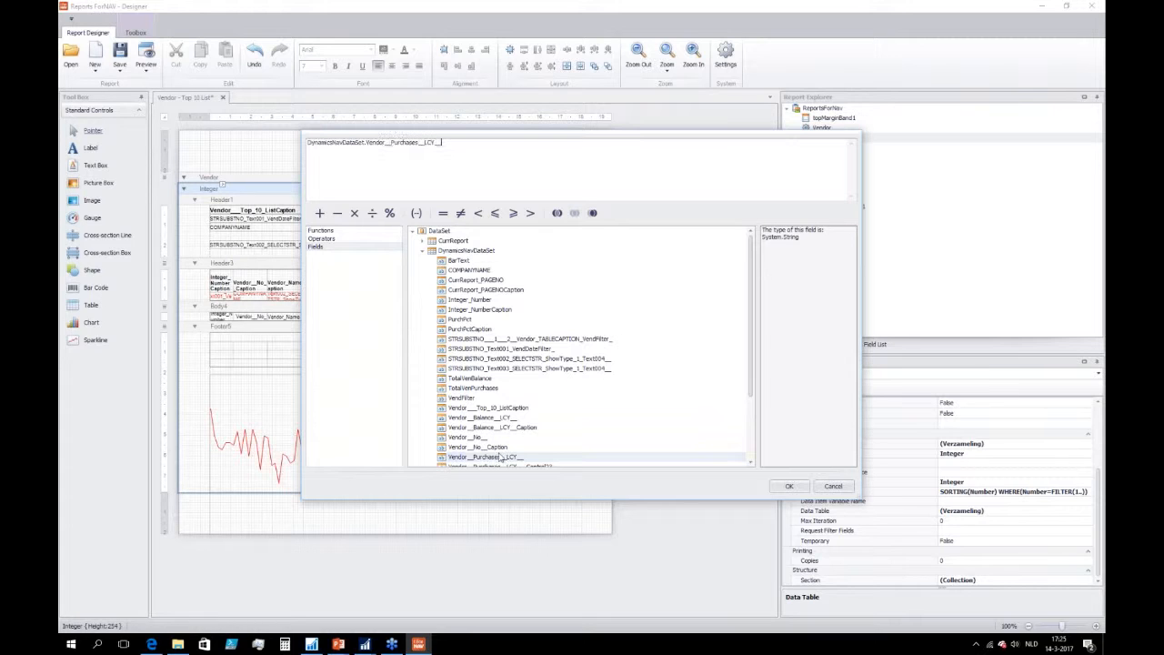
click(790, 488)
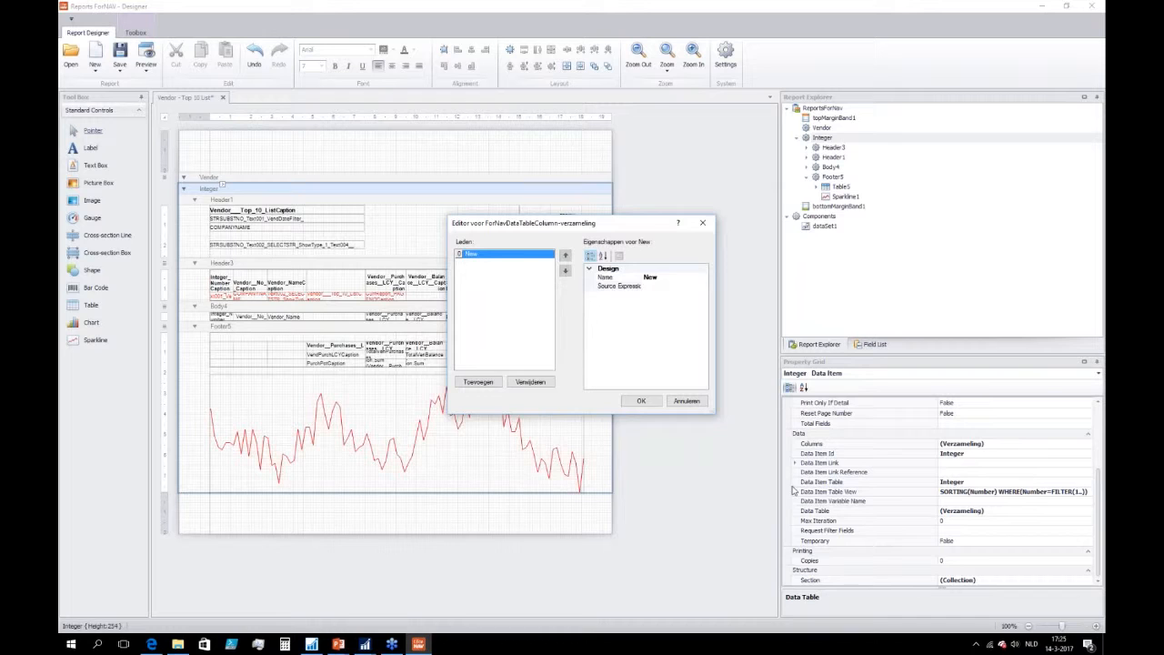
click(642, 403)
Bind the sparkline to the Integer data member with Vendor__Purchases__LCY__ as its value member
click(424, 439)
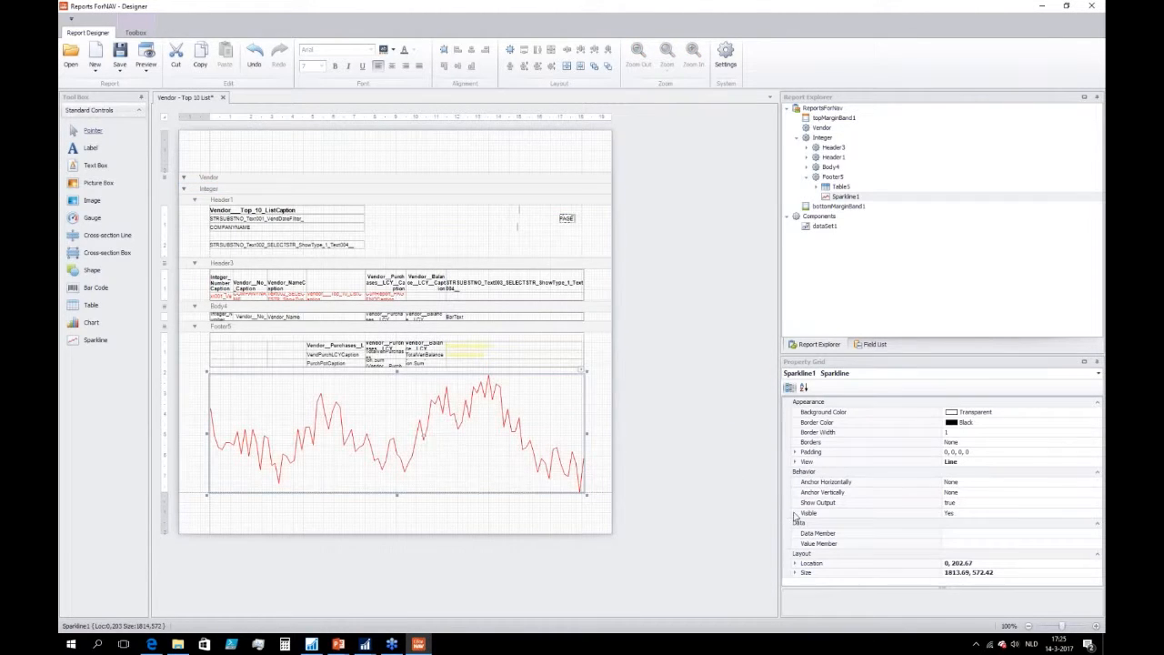
click(946, 533)
click(1098, 538)
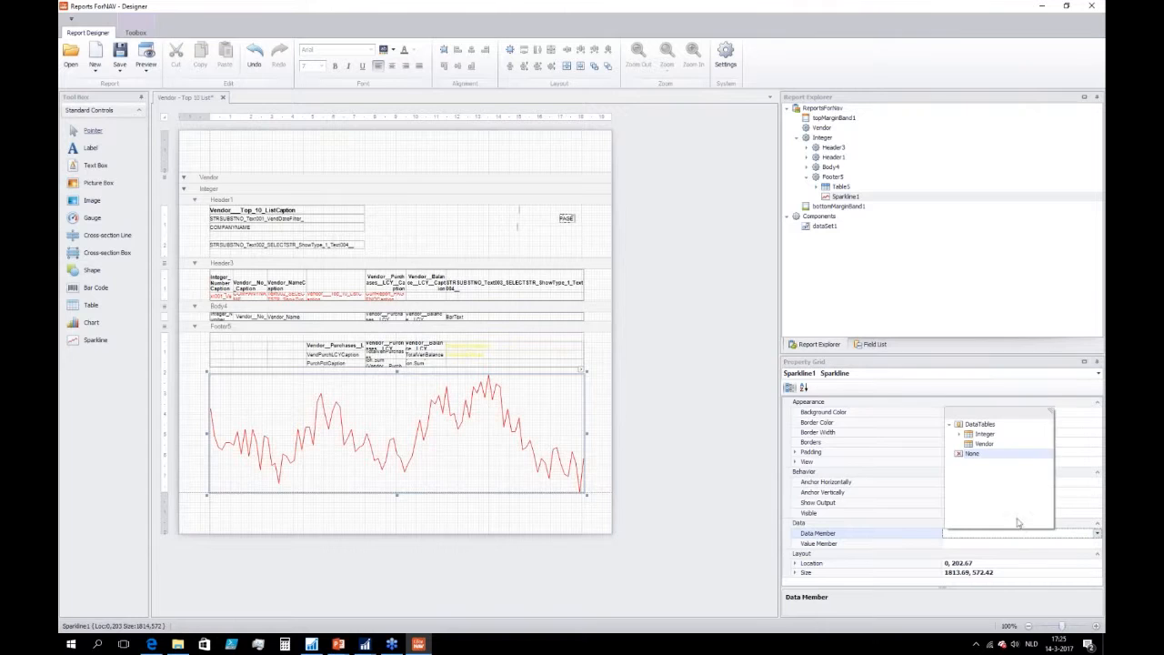
click(981, 438)
click(987, 441)
click(1001, 544)
click(1098, 544)
click(1002, 447)
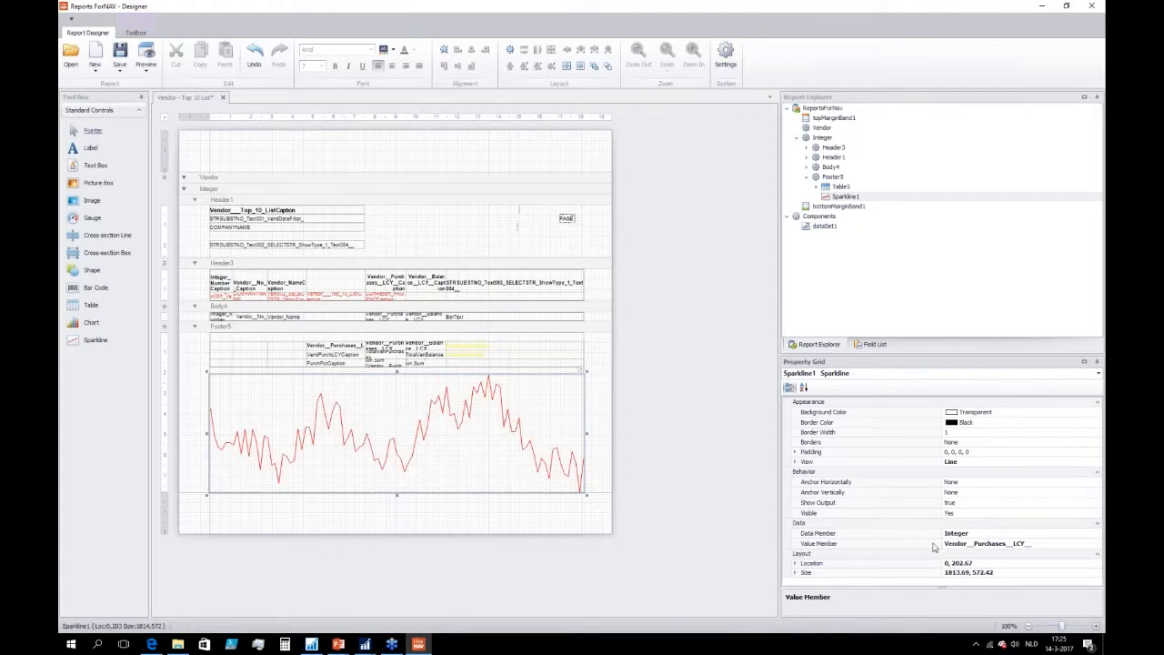
Change the sparkline's view to Bar and save the report
click(973, 464)
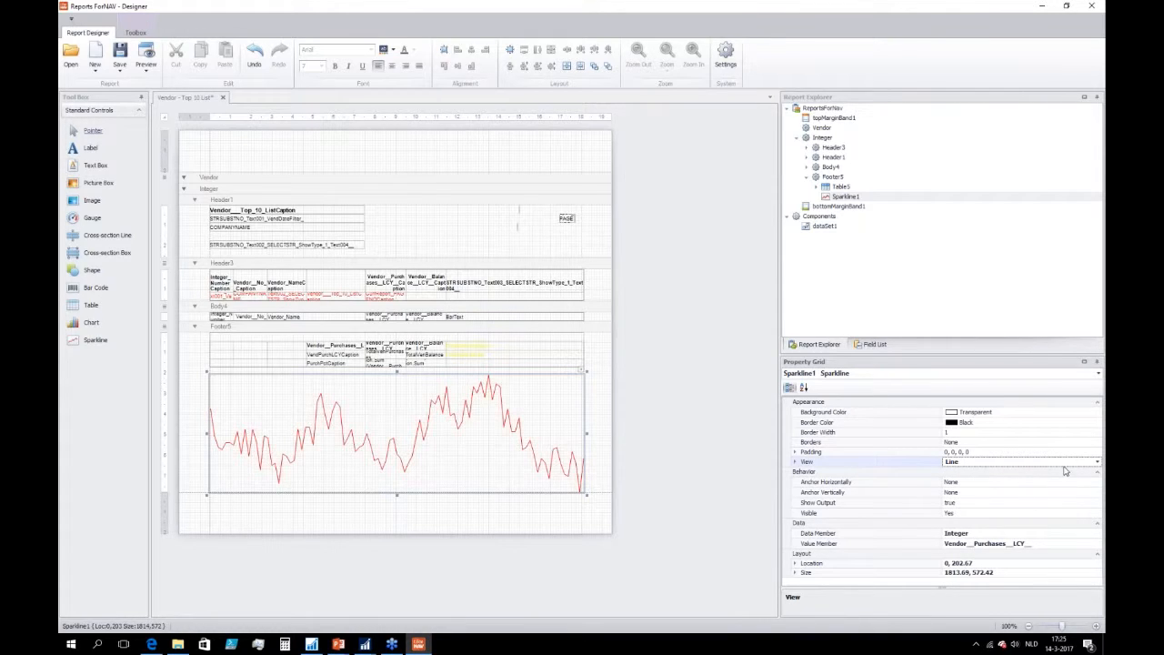
click(1097, 462)
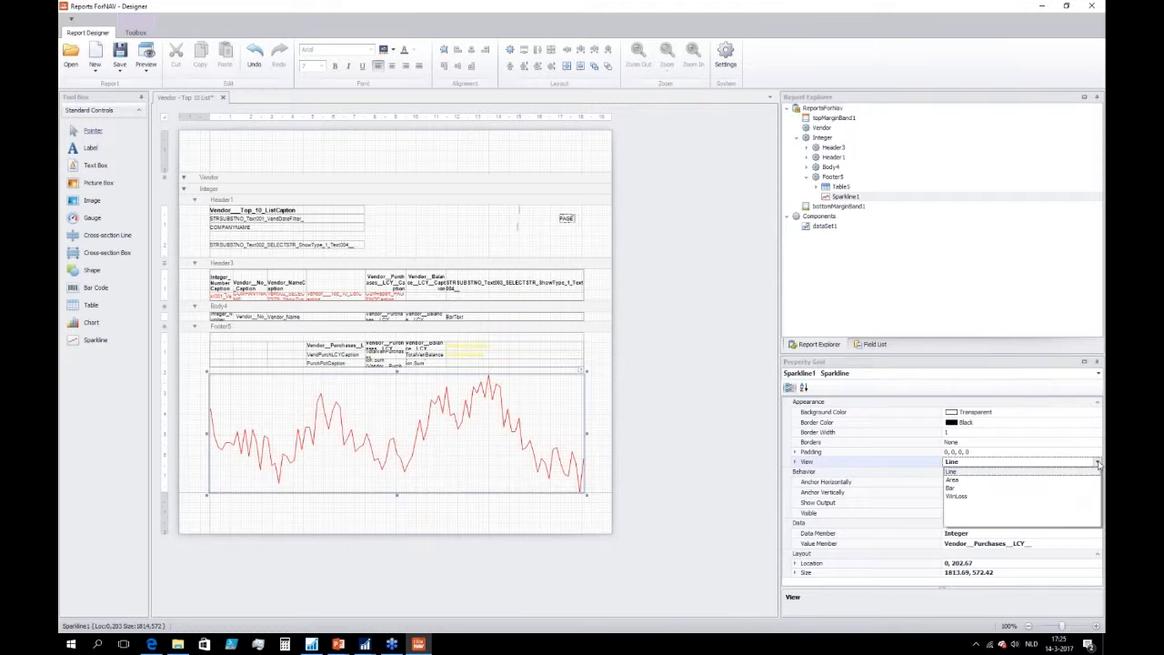
click(951, 490)
click(122, 57)
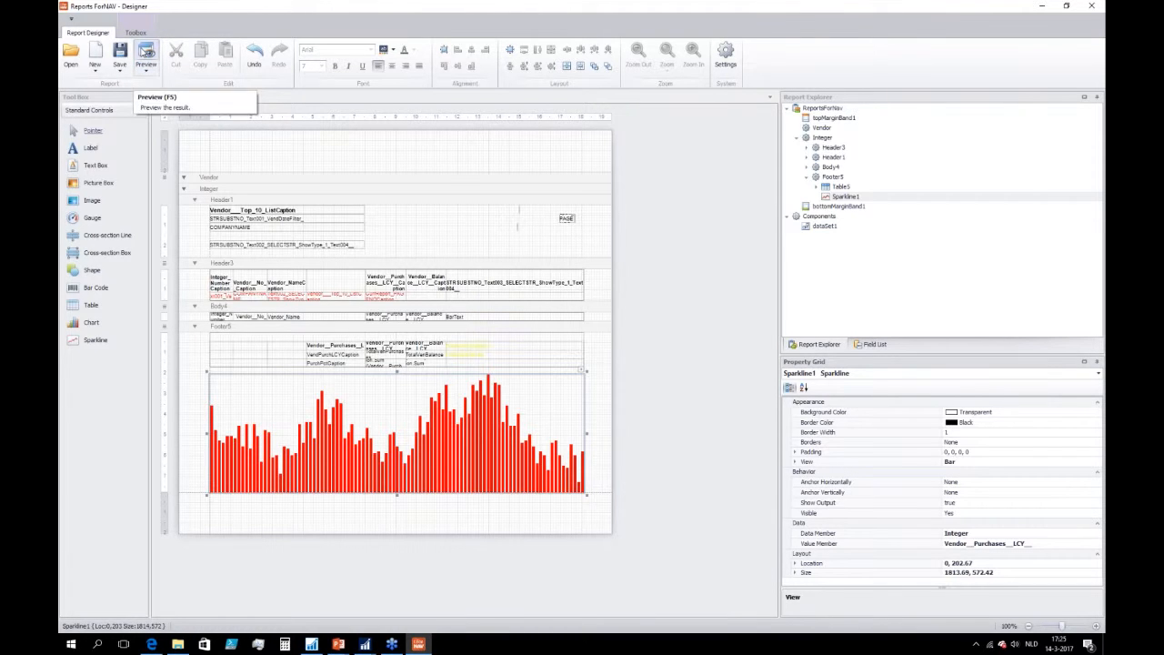
Preview the Vendor - Top 10 List report with the sparkline in the NAV client and close the preview
click(145, 54)
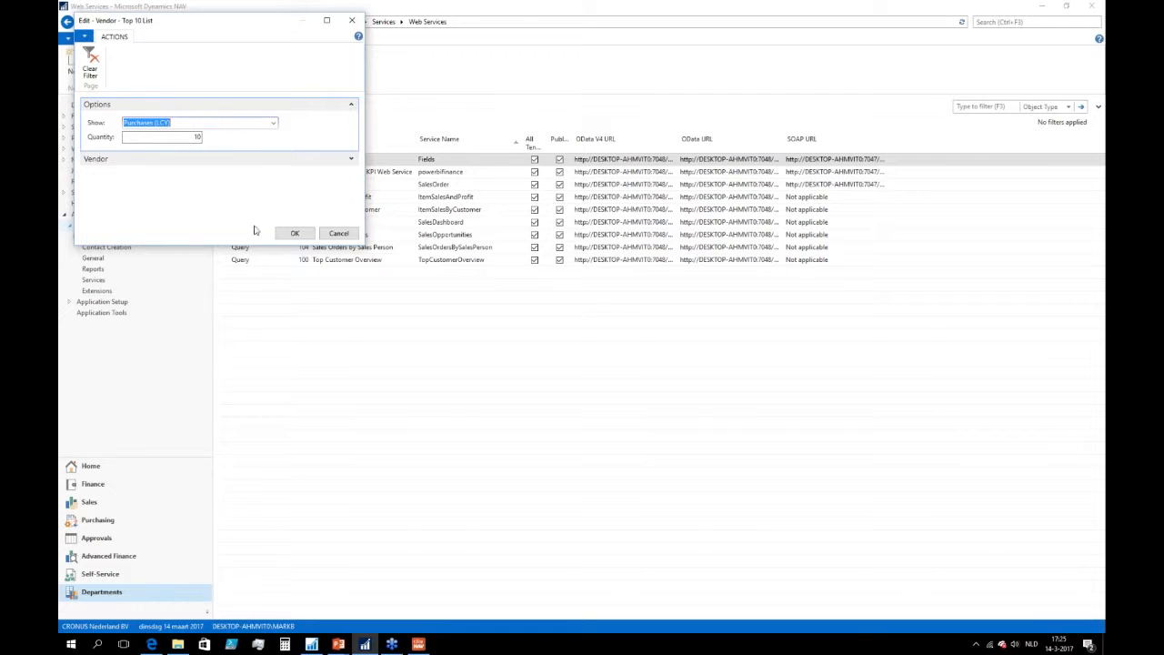
click(296, 235)
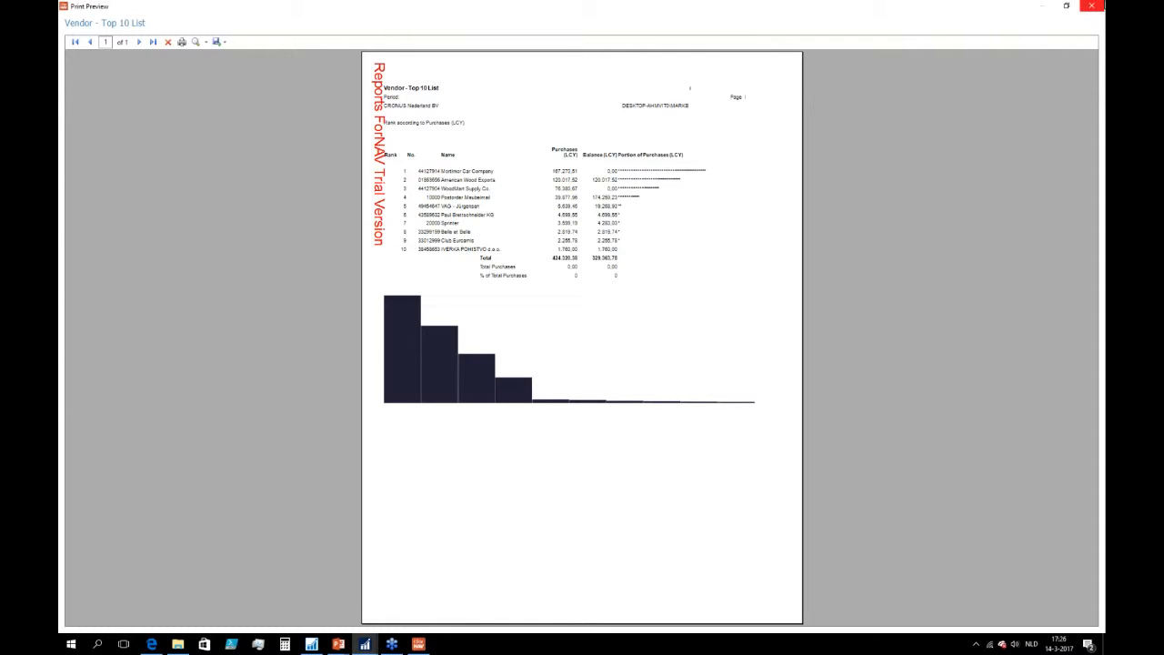
click(1095, 6)
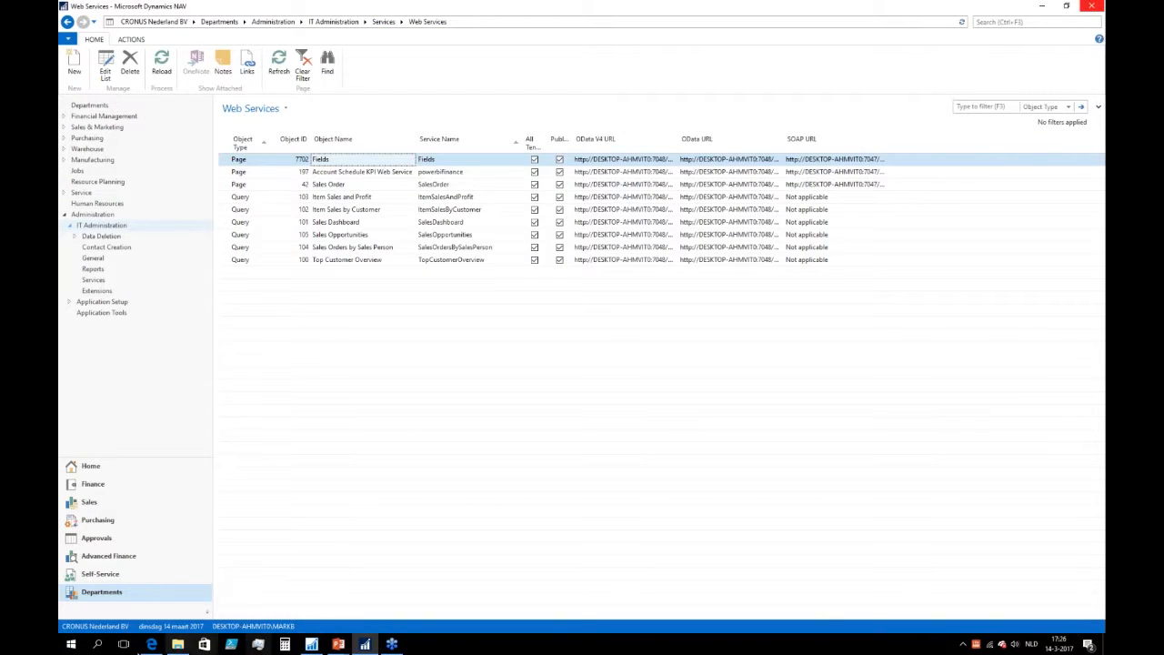
Start a new session of Reports ForNAV Designer
click(177, 644)
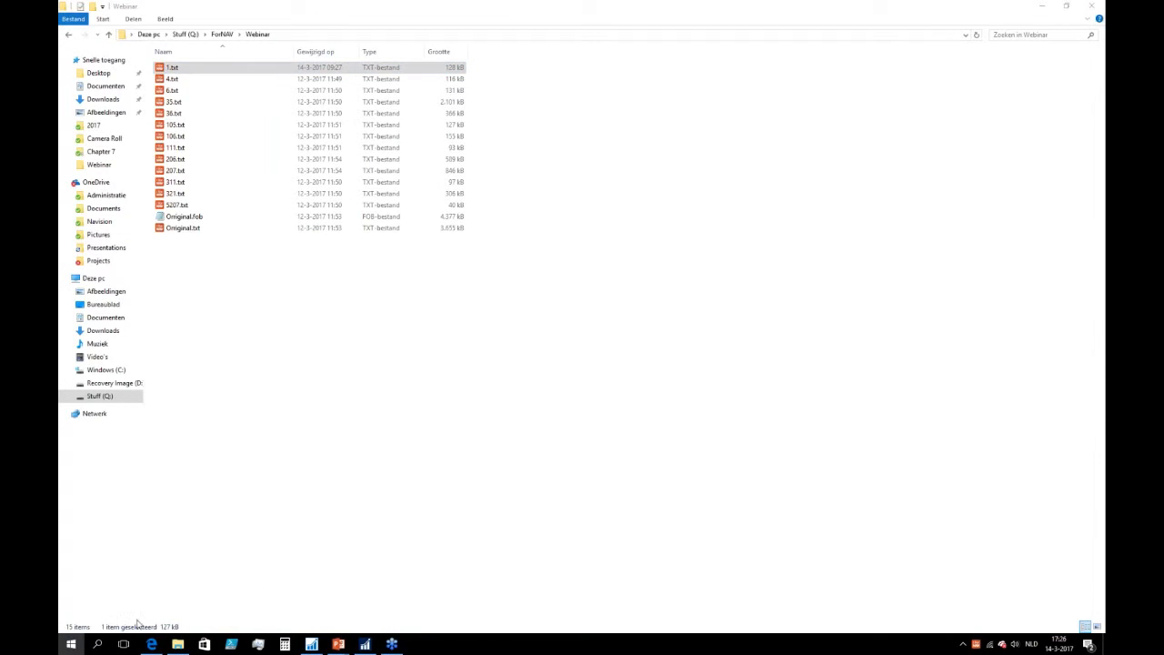
key(super)
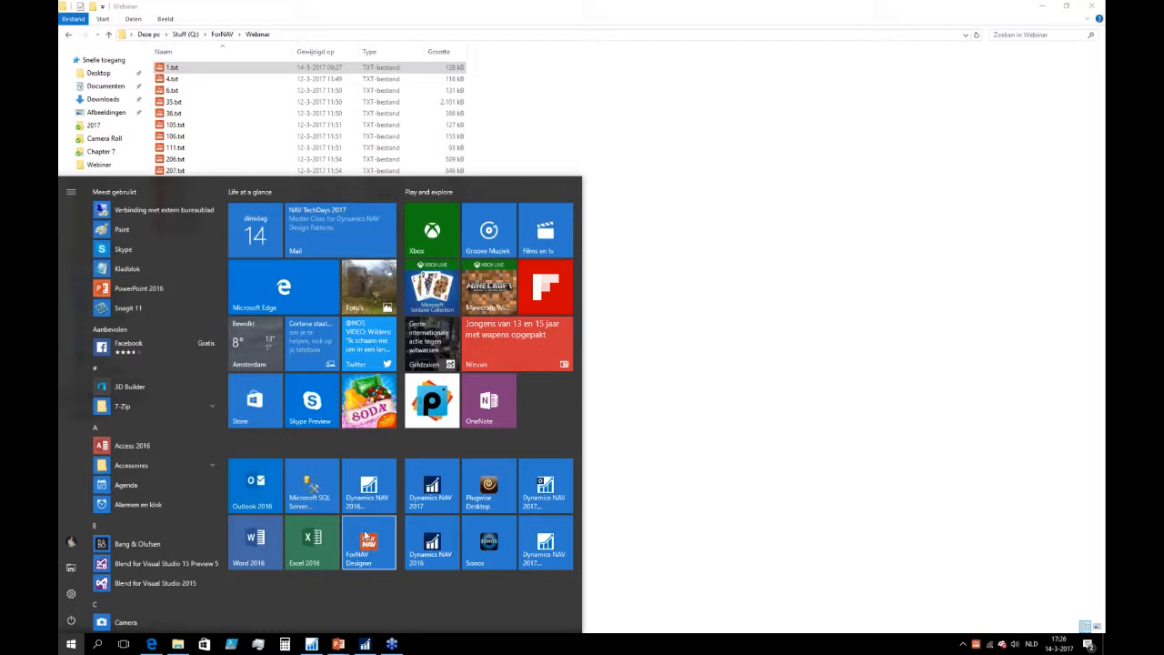
click(366, 538)
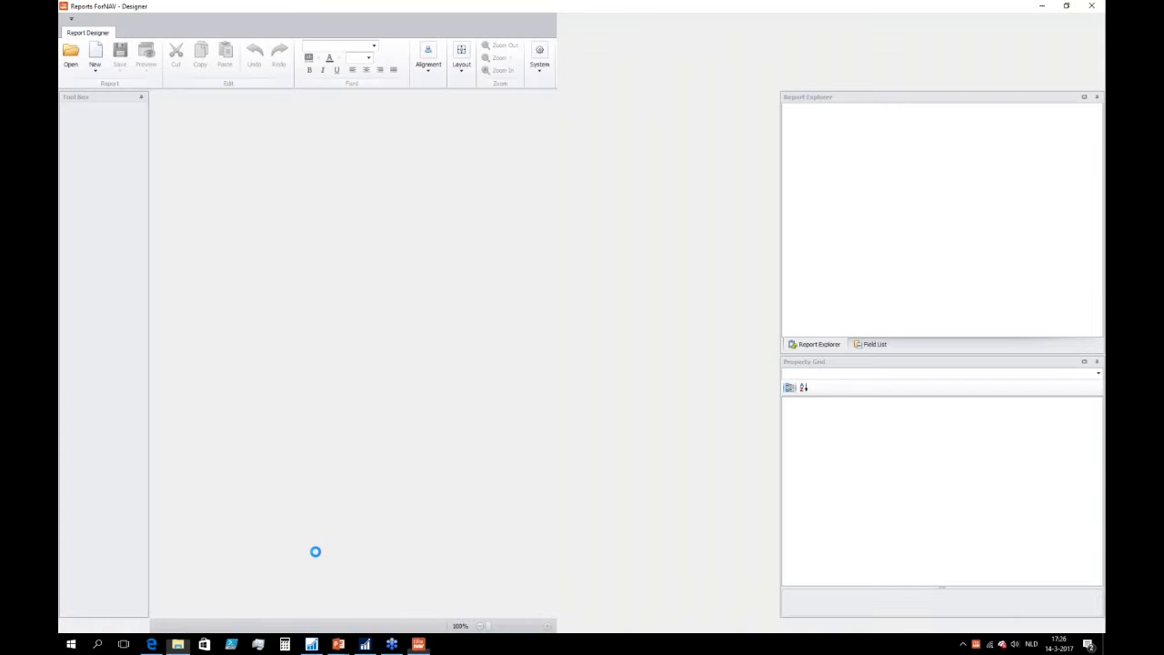
Find report 5207, Employee - Addresses, in the Development Environment and preview its original layout in the NAV client
mouse_move(311, 644)
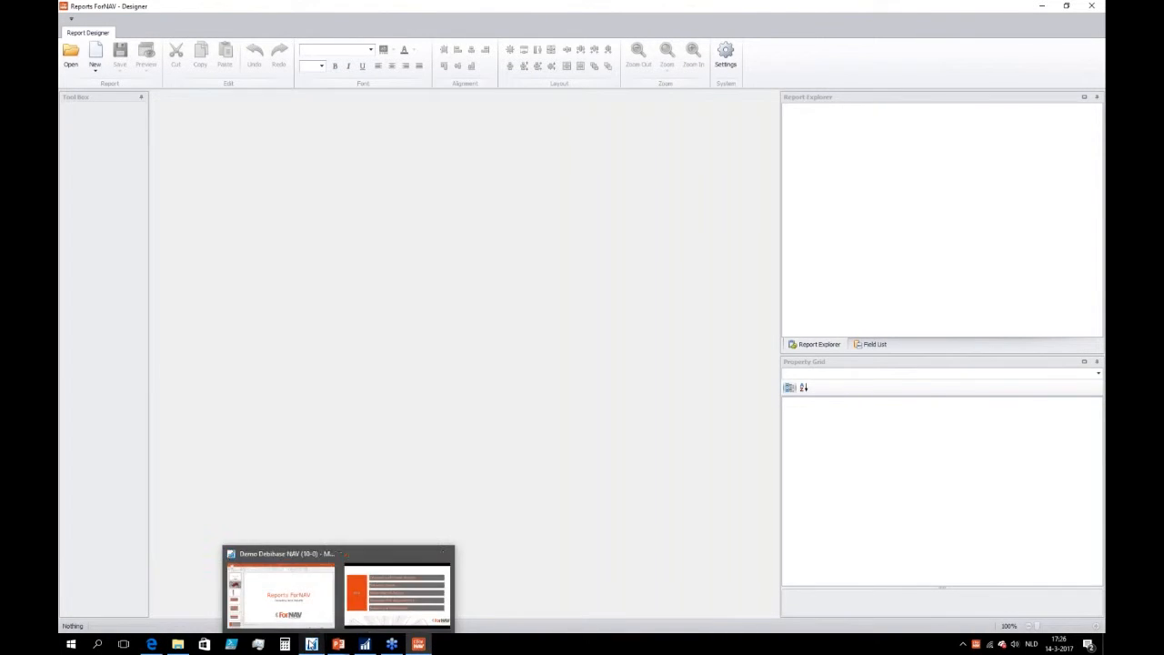
click(282, 587)
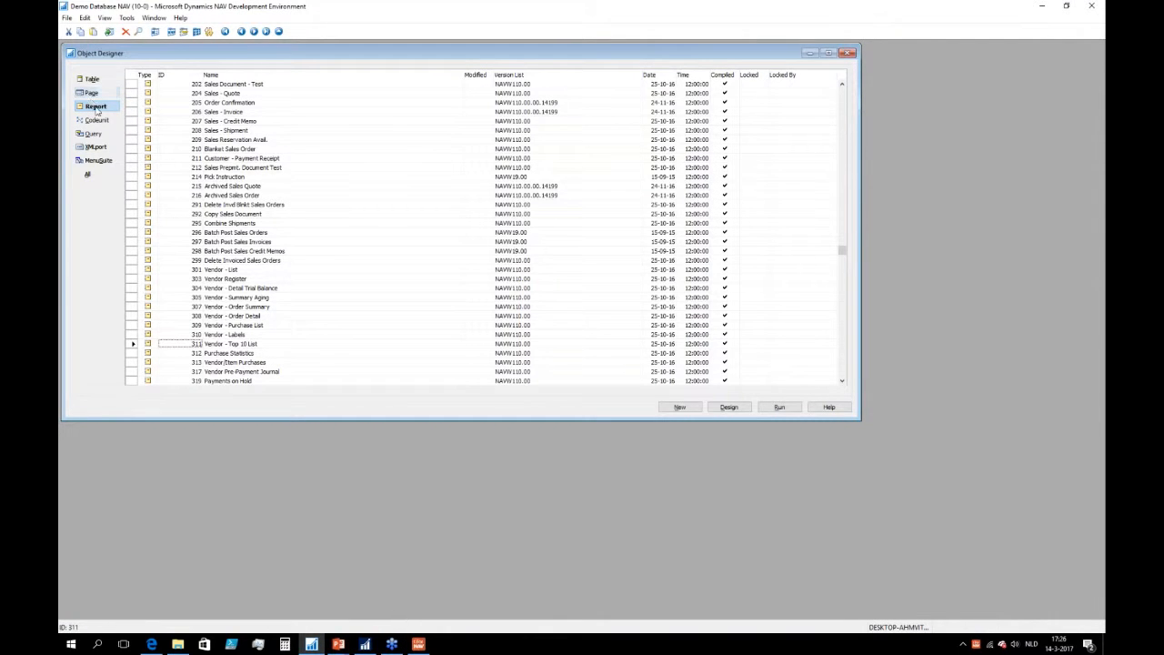
key(ctrl+f)
text(5207)
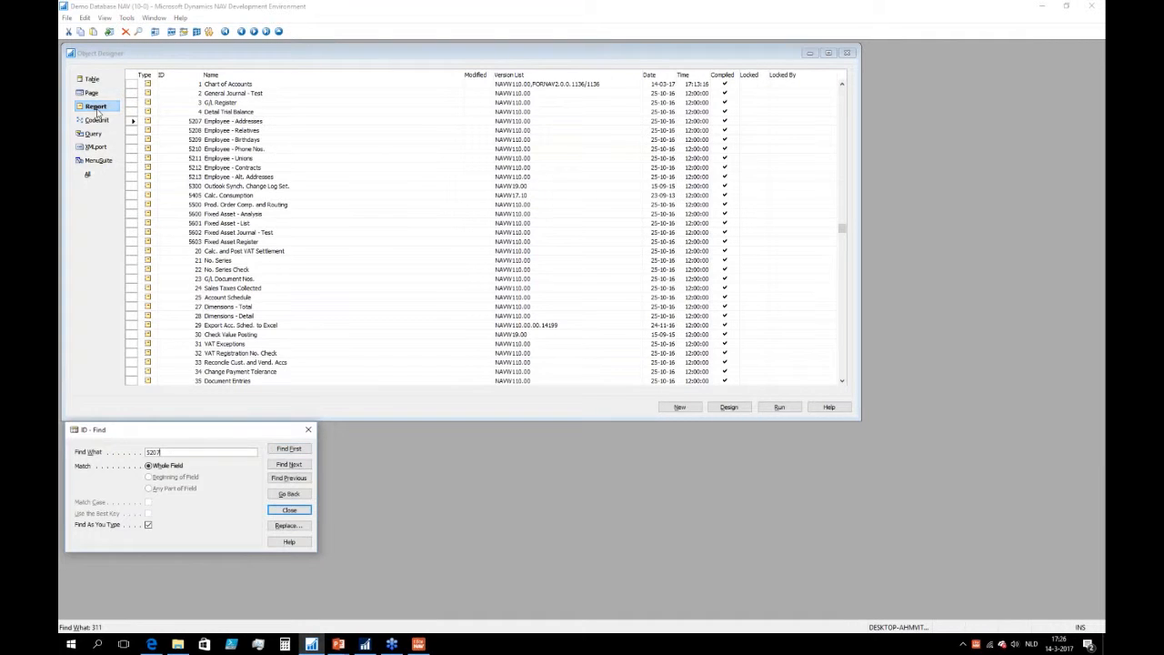
key(Return)
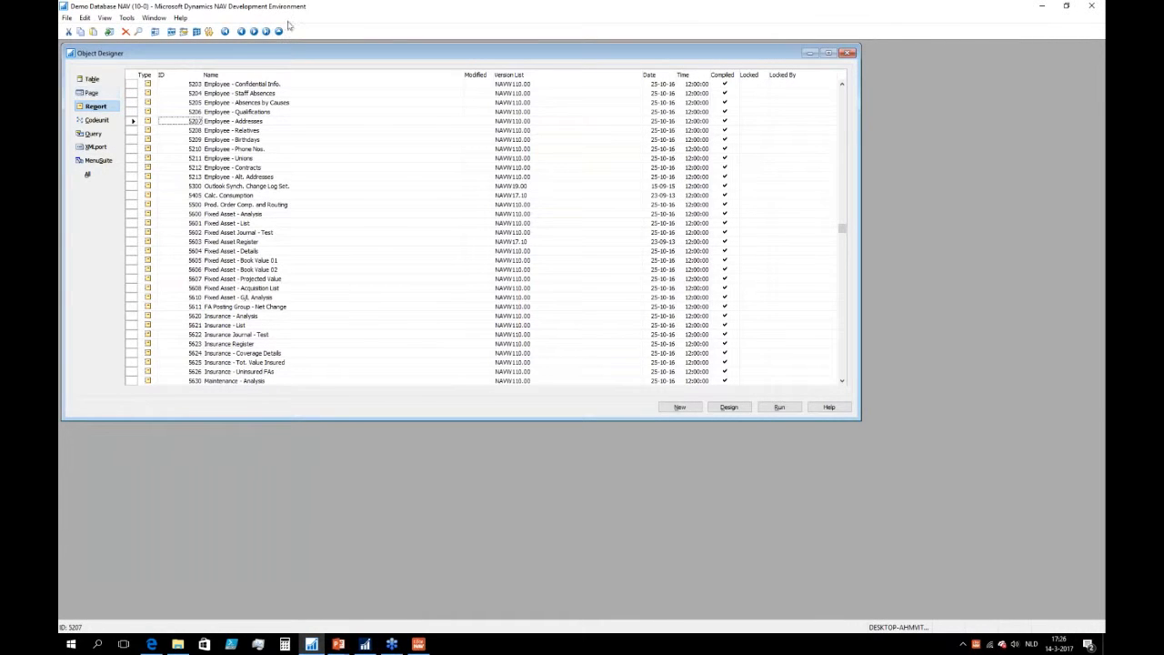
click(130, 122)
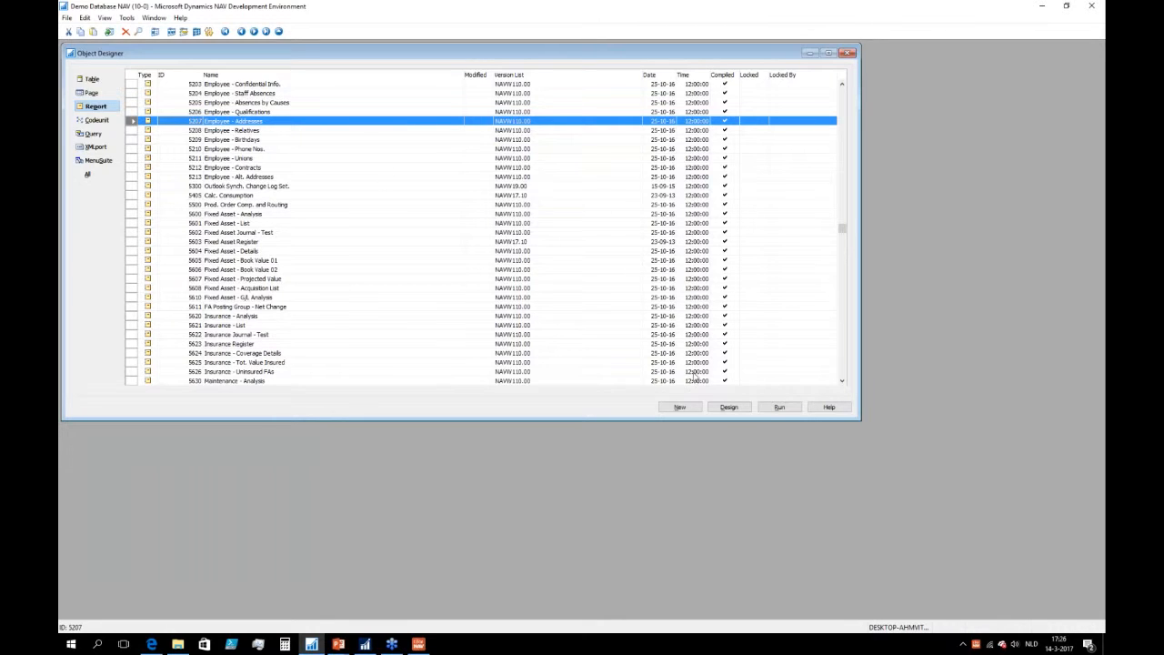
click(780, 409)
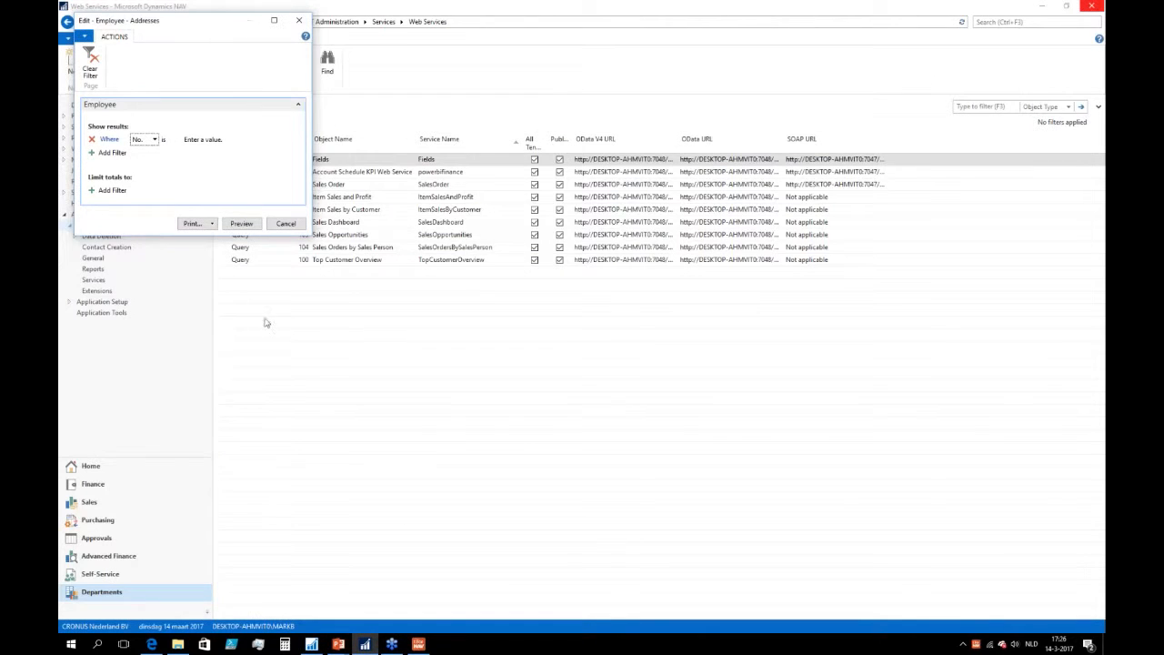
click(242, 223)
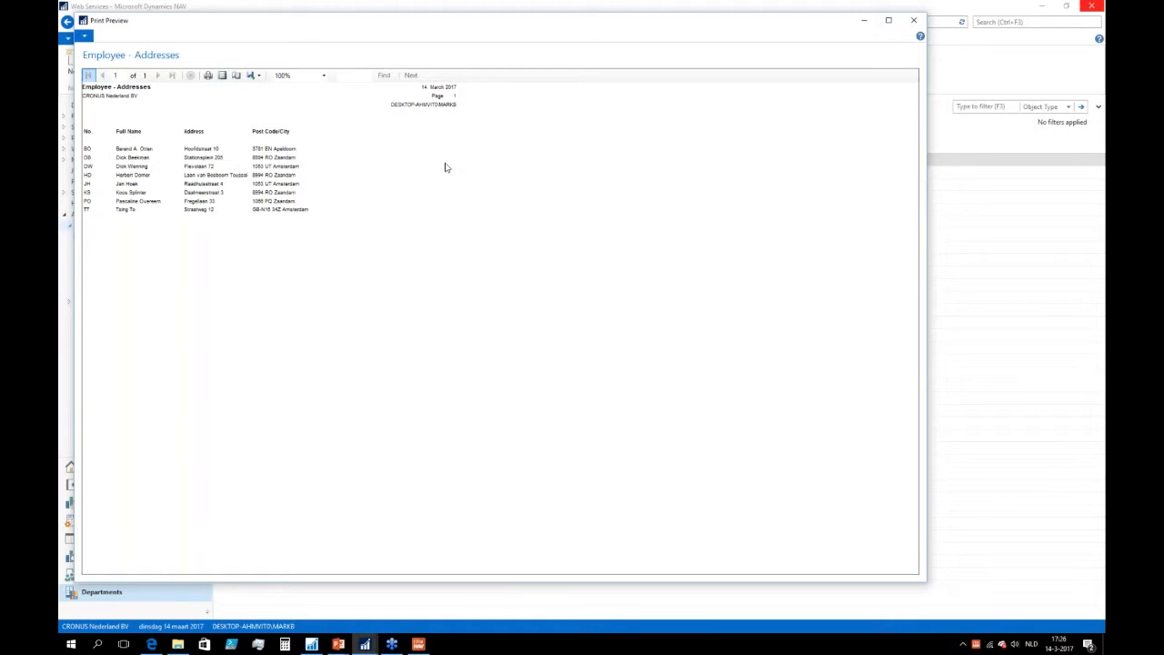
Close the print preview, switch to Reports ForNAV Designer and open the Employee - Addresses report, number 5207
click(916, 21)
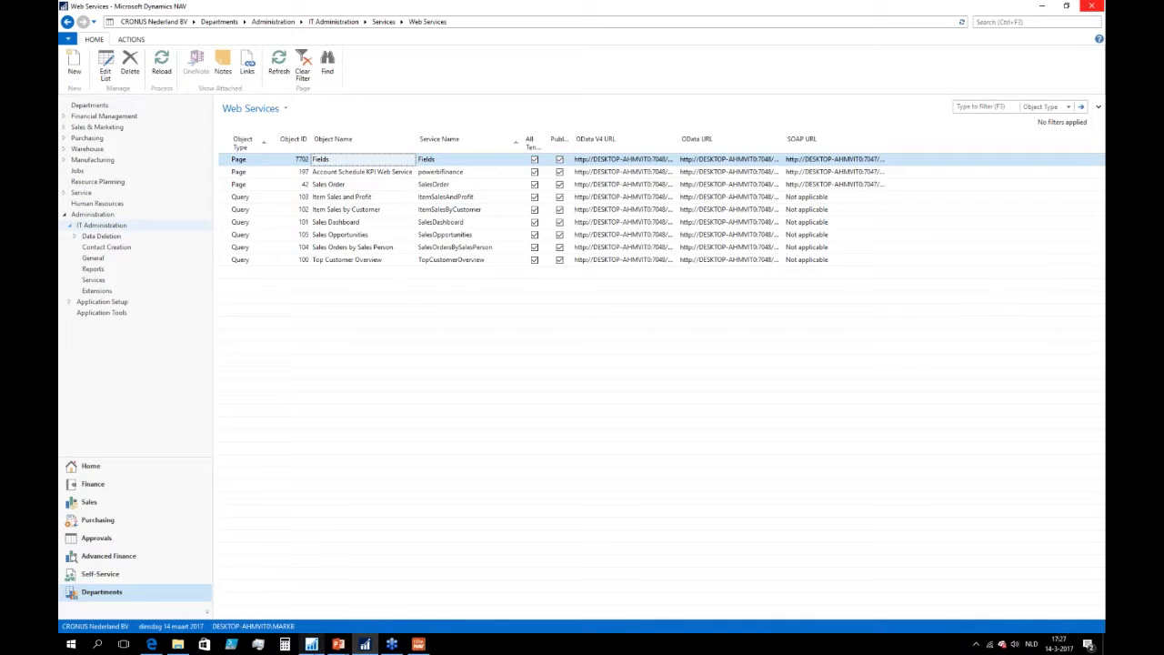
mouse_move(312, 645)
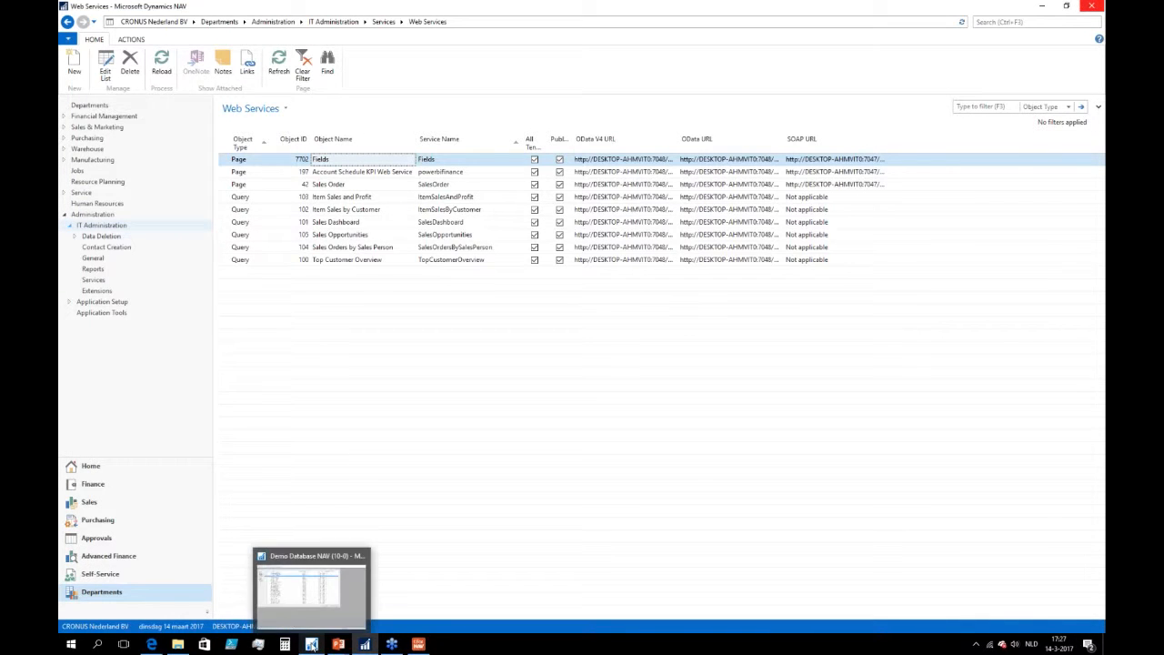
click(302, 592)
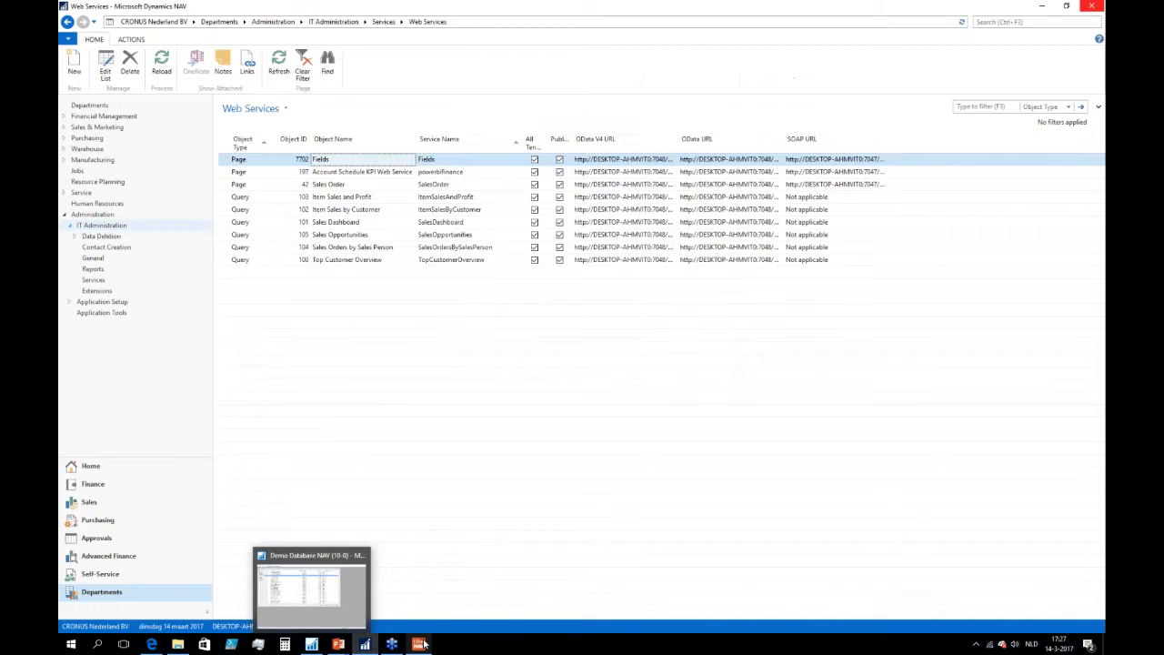
mouse_move(418, 644)
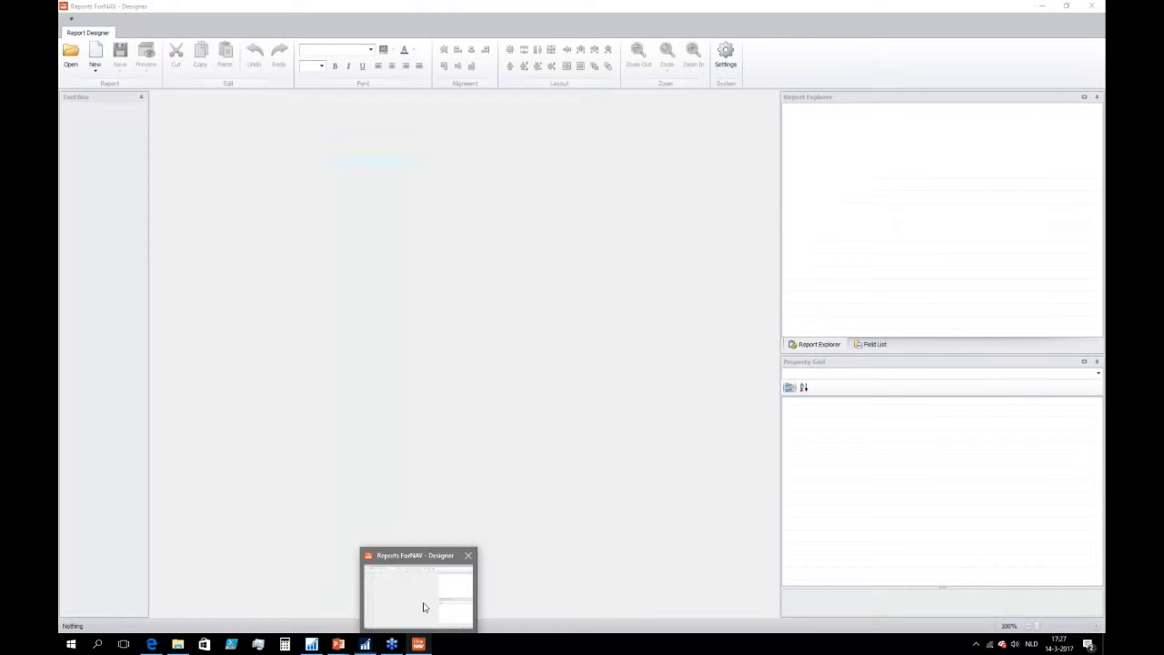
click(423, 607)
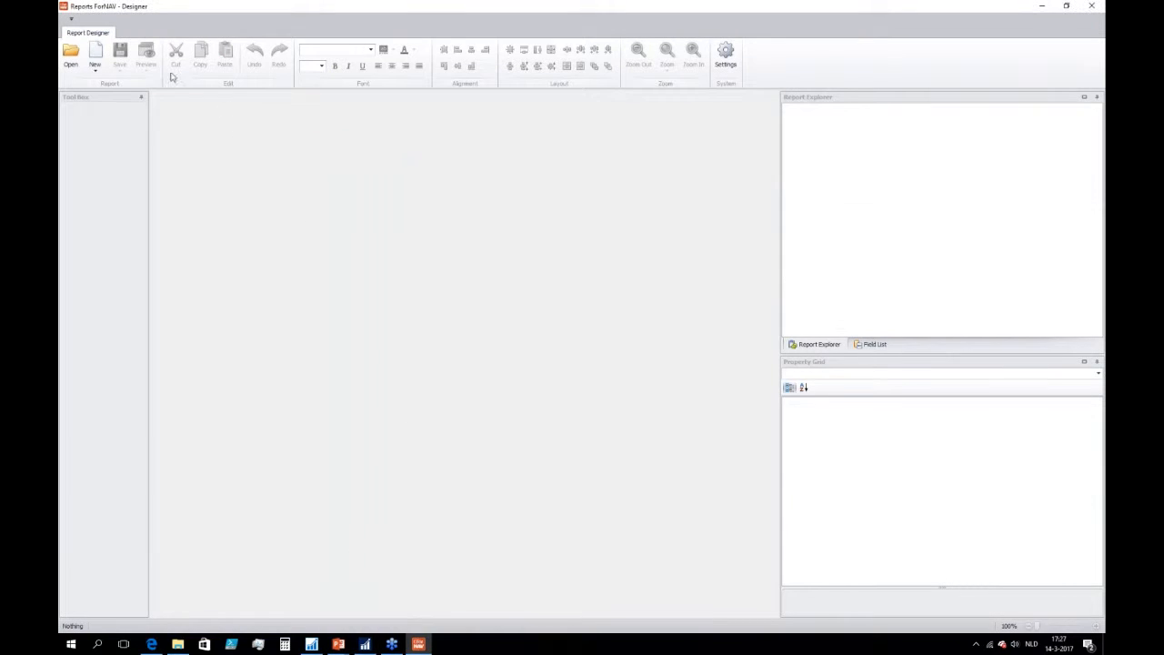
click(71, 55)
double_click(197, 226)
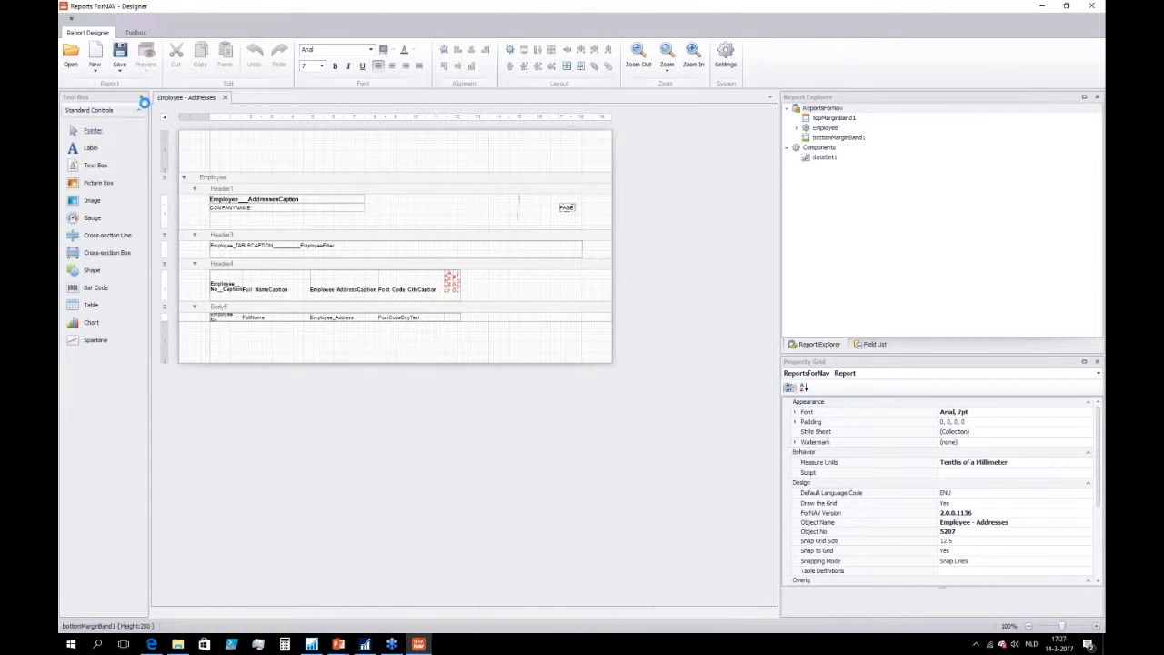
Close Reports ForNAV Designer with the converted Employee - Addresses report
click(536, 364)
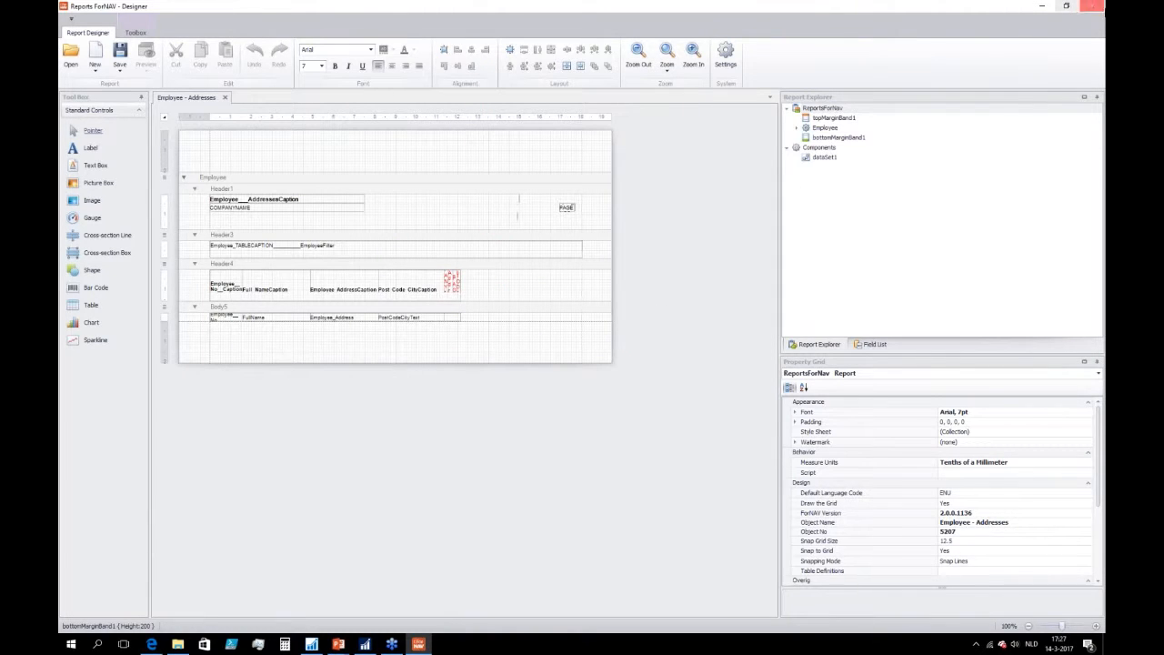
click(1068, 7)
click(1098, 6)
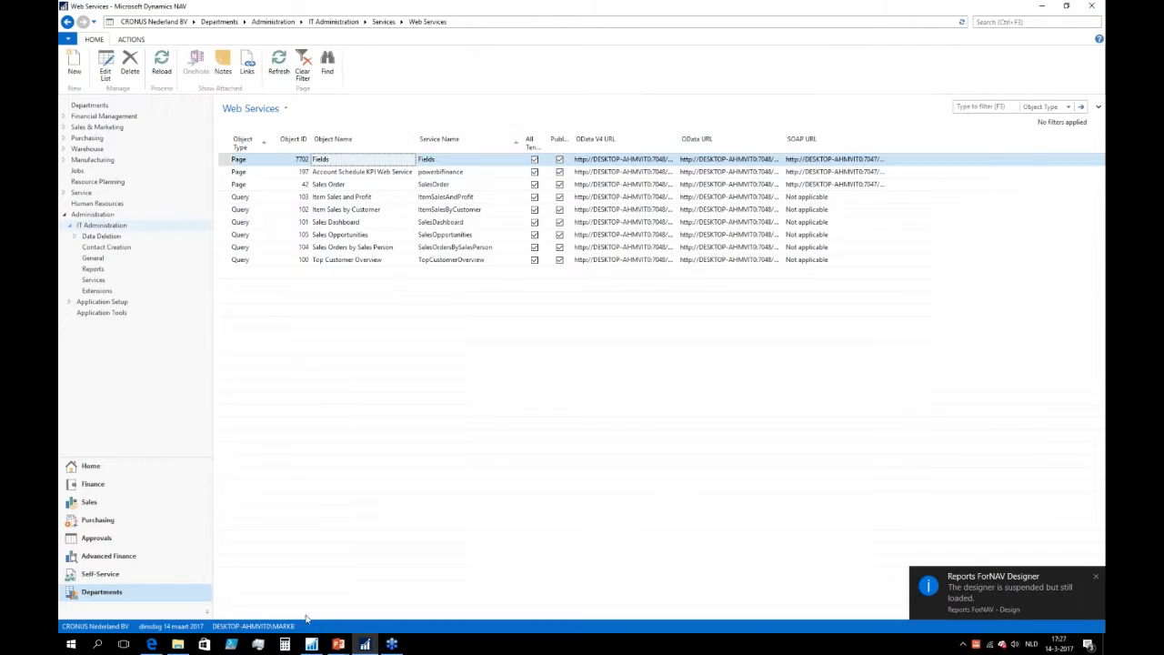
Run report 5207 from the Development Environment and preview it in the NAV client with Open Designer enabled
mouse_move(312, 644)
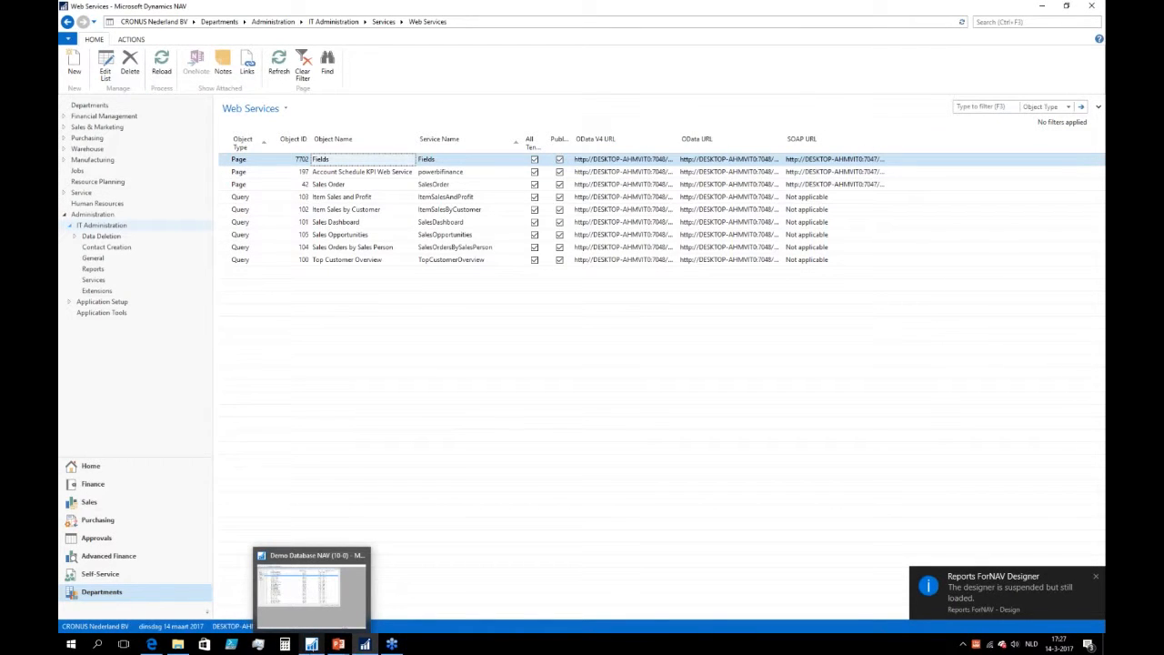
mouse_move(311, 603)
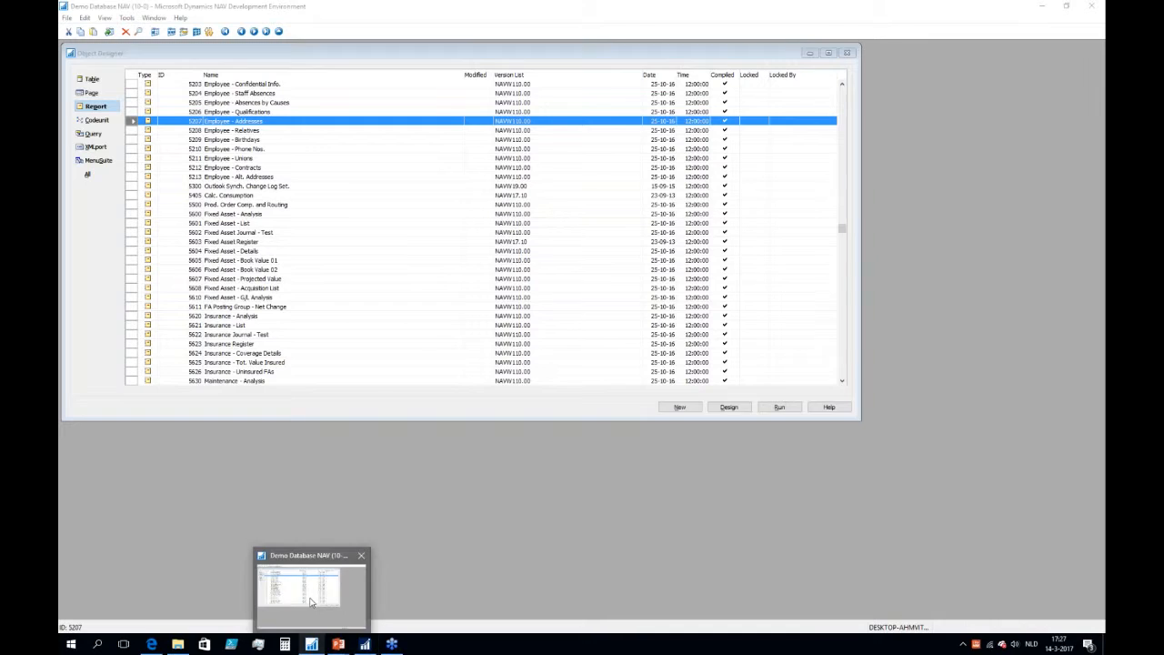
click(311, 601)
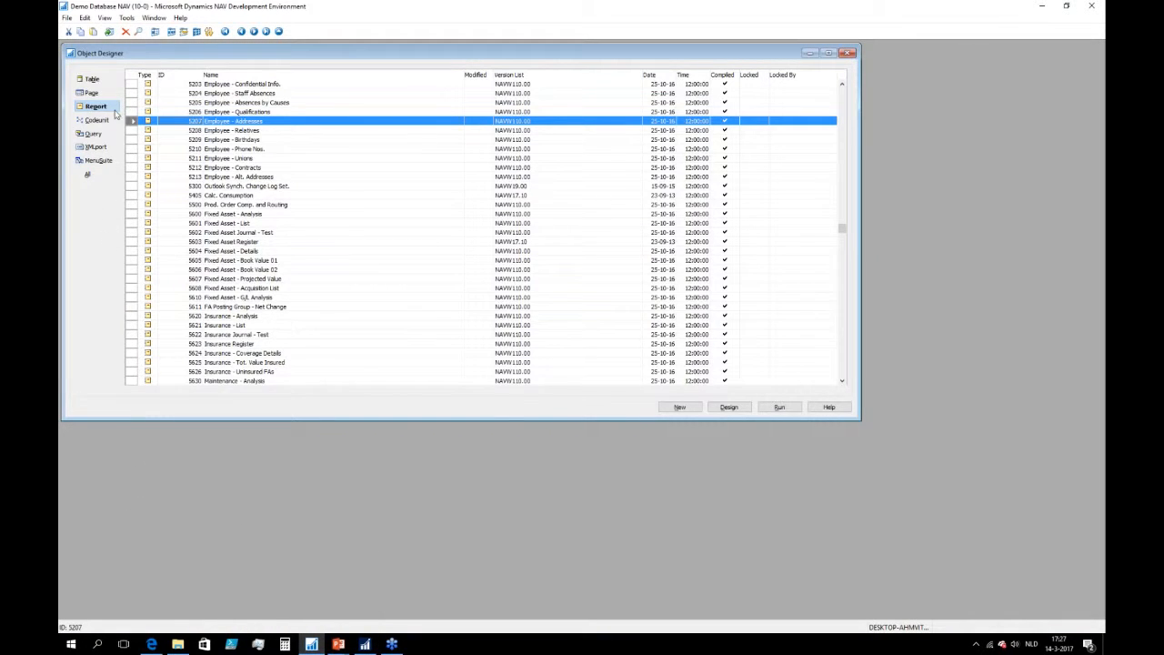
click(799, 412)
click(368, 645)
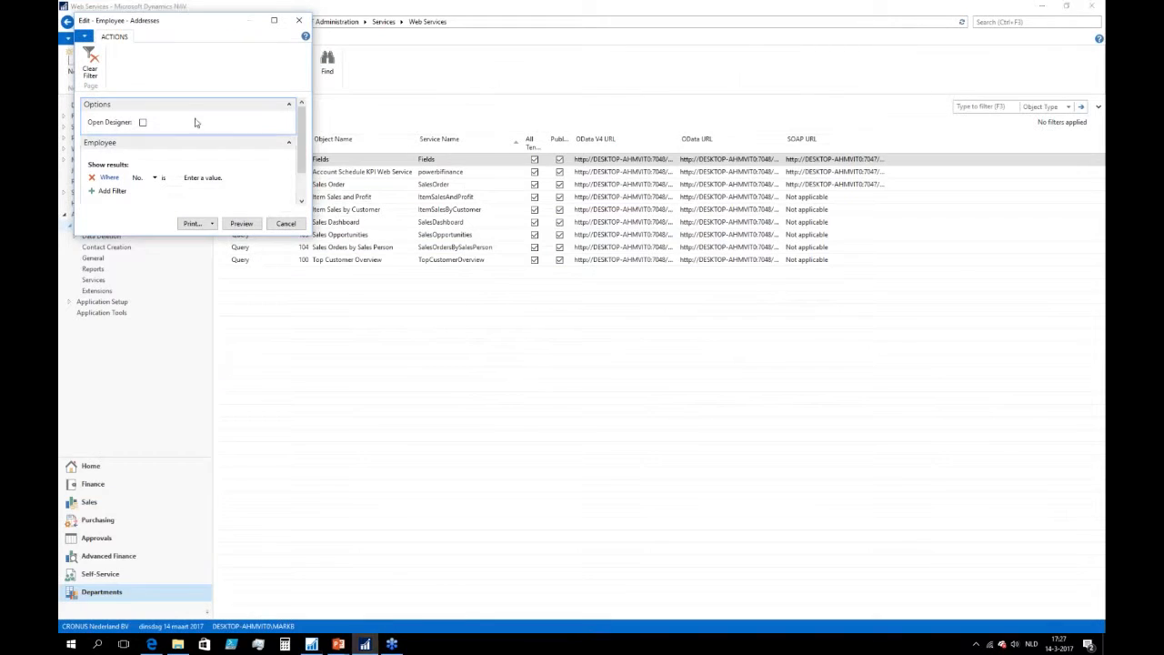
click(143, 123)
click(242, 223)
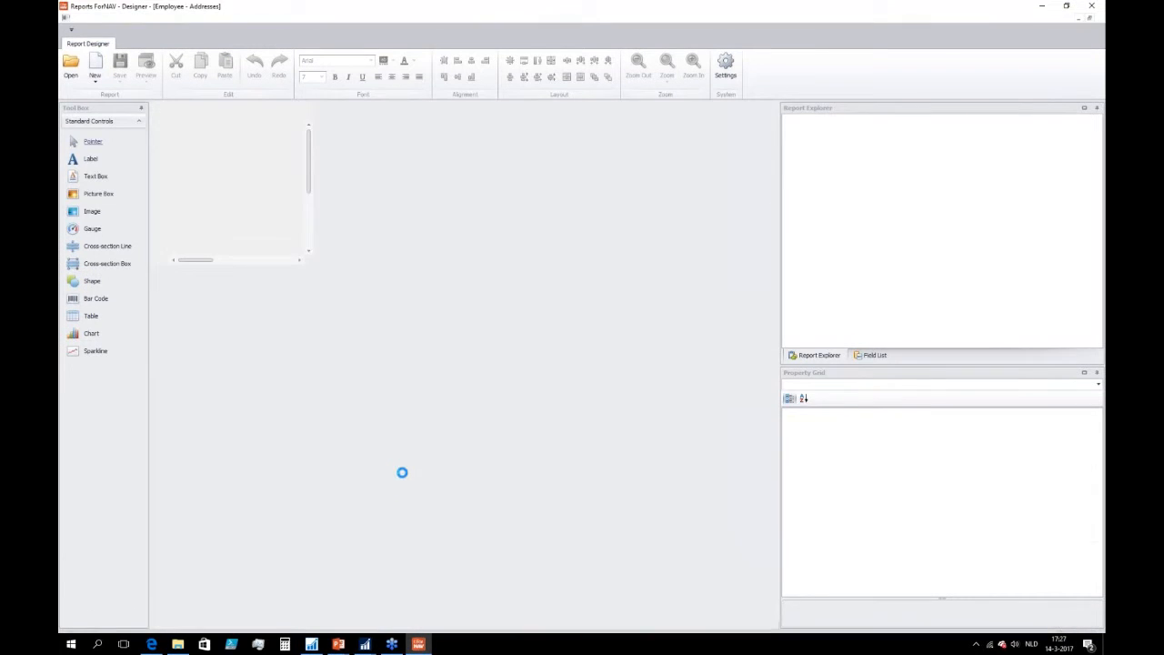
Enlarge the Body5 section to about 44 mm high and place the Employee Address field group, about 67 by 37.5 mm, below the existing fields
drag(478, 322, 479, 404)
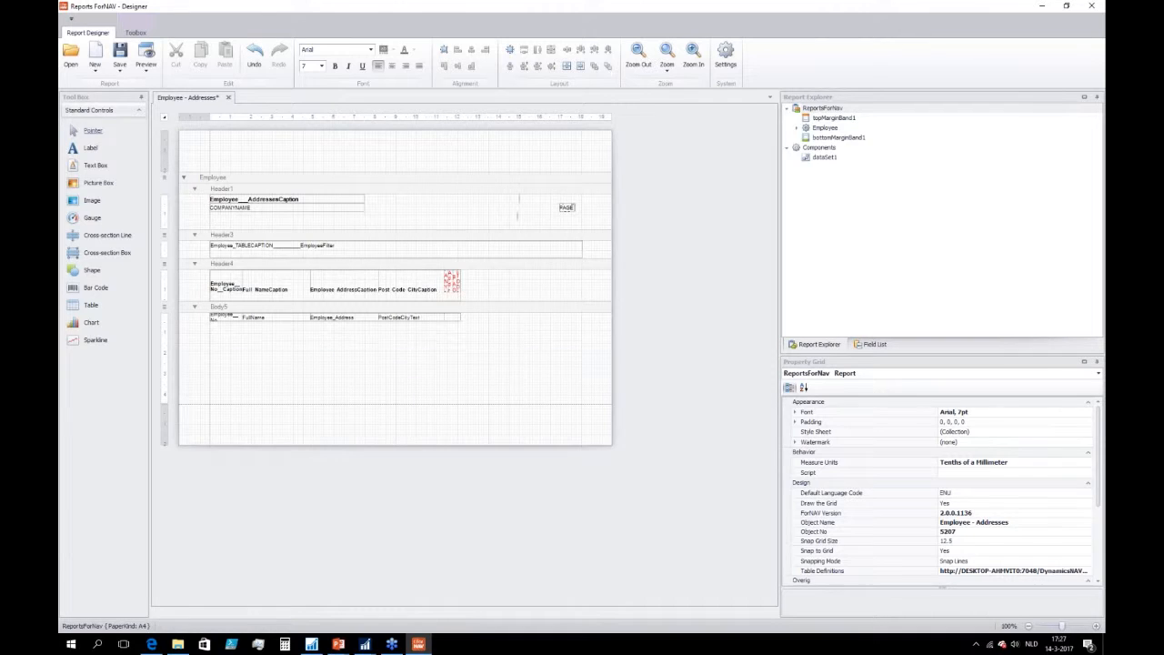
click(873, 344)
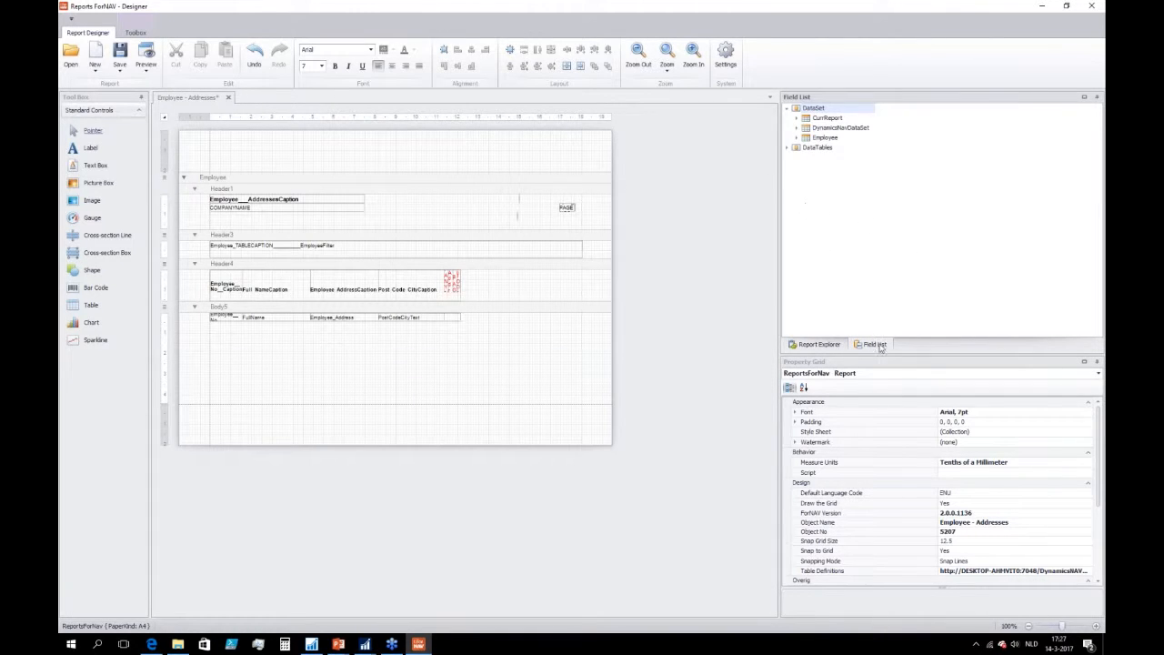
click(796, 137)
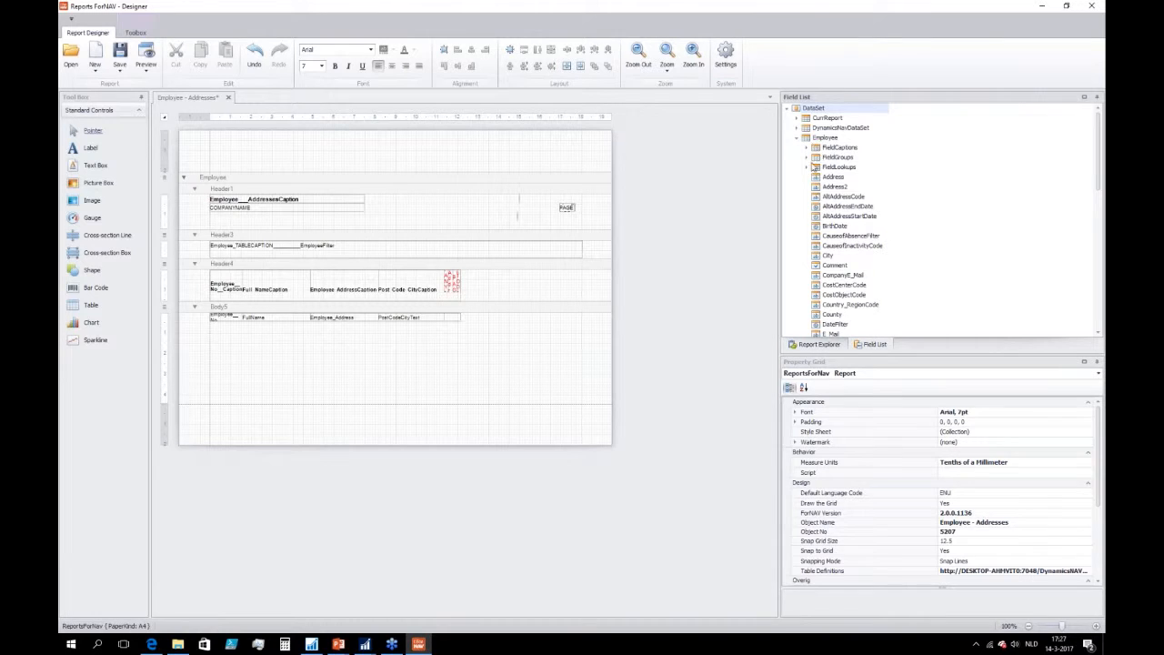
click(807, 157)
drag(839, 167, 383, 401)
Set the Address text box to font size 16 and a red foreground colour (255, 0, 0)
click(321, 66)
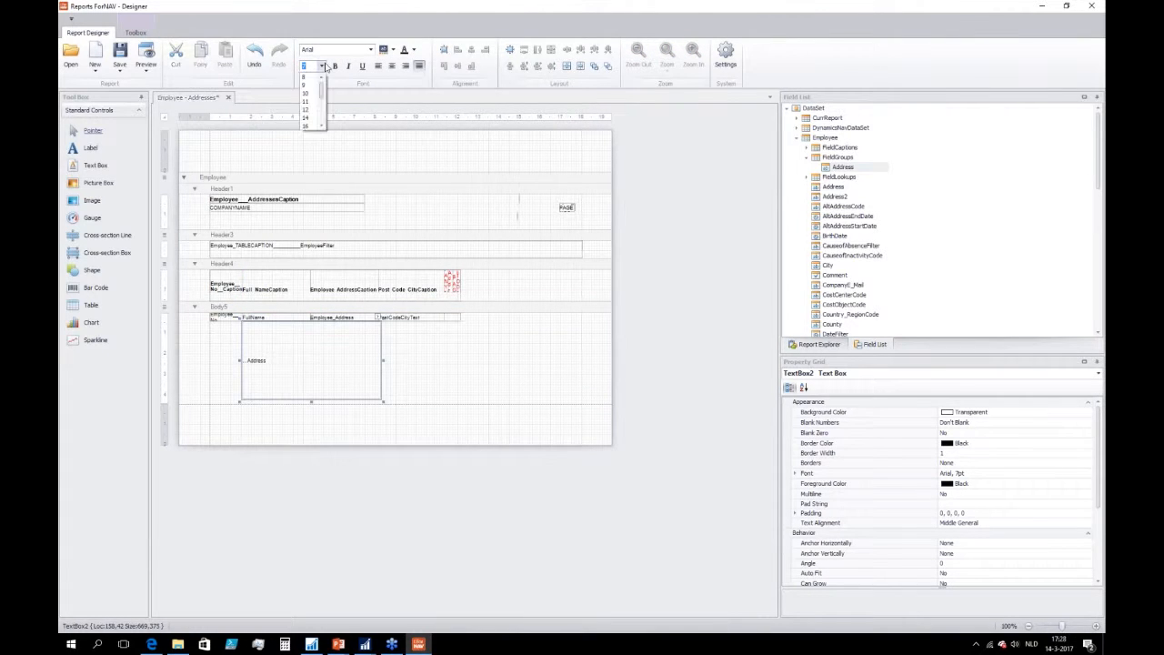
click(312, 127)
click(414, 49)
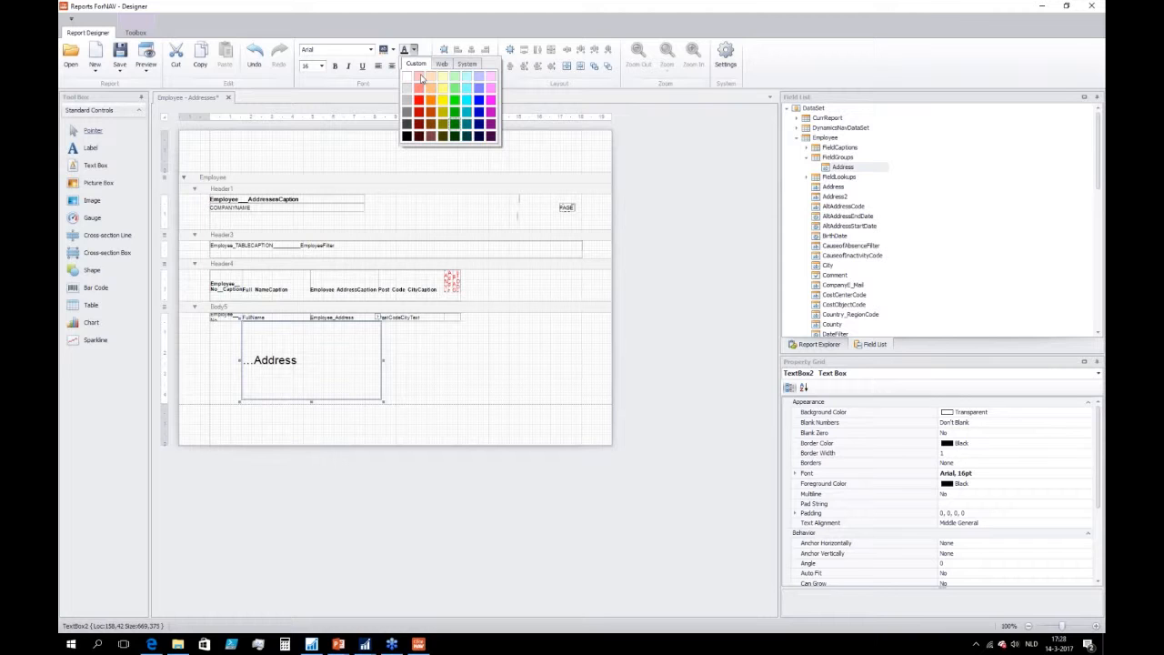
click(418, 100)
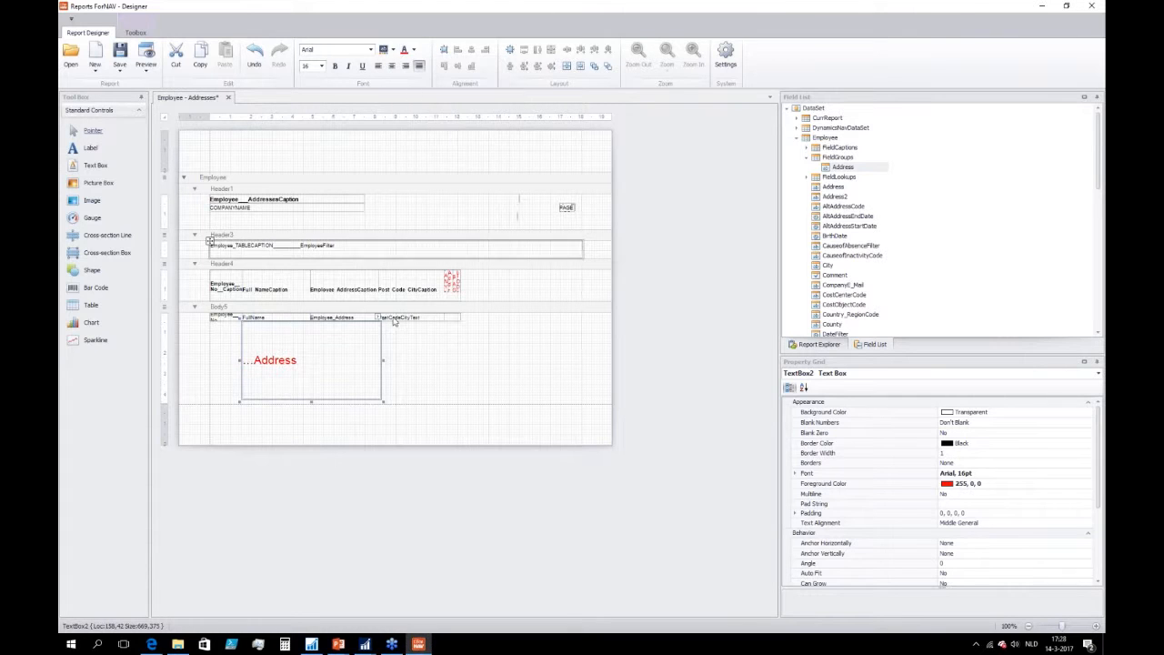
Place the Employee Image field in Body5 beside the Address box, about 70 by 37.5 mm
click(441, 377)
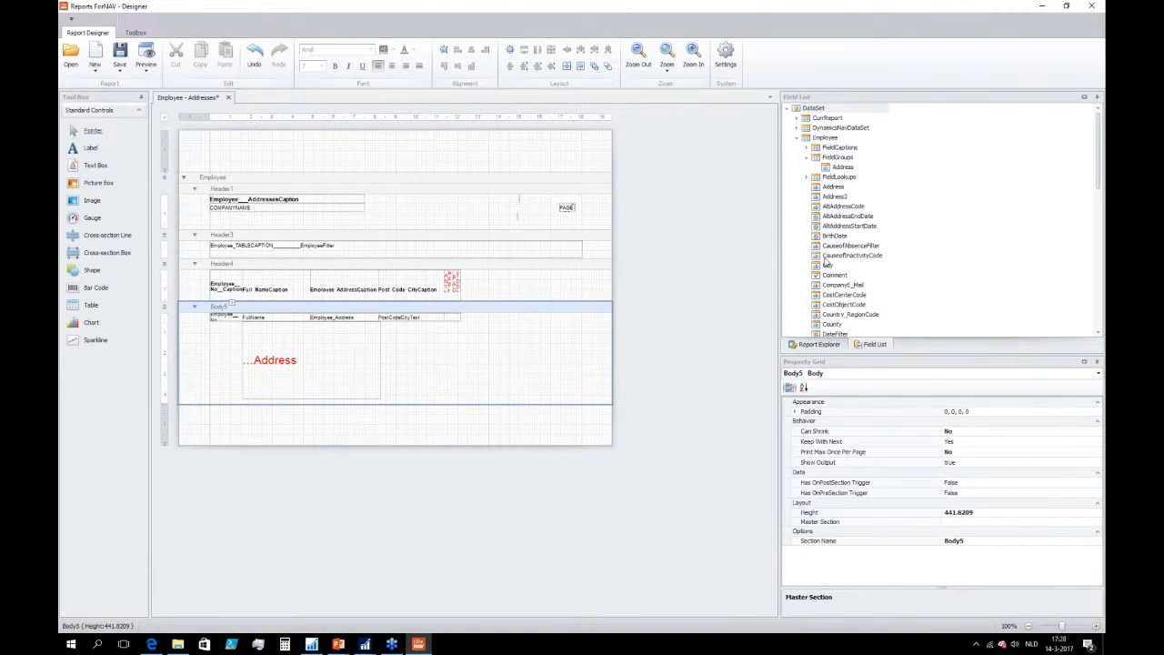
scroll(826, 264, down, 12)
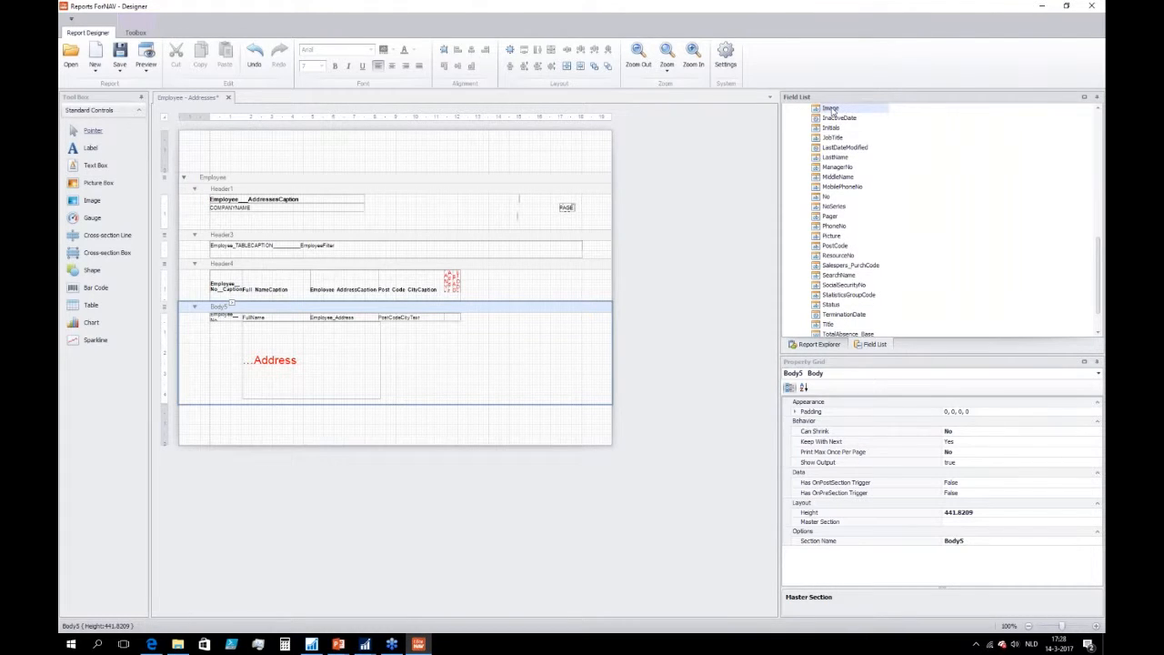
drag(834, 110, 549, 400)
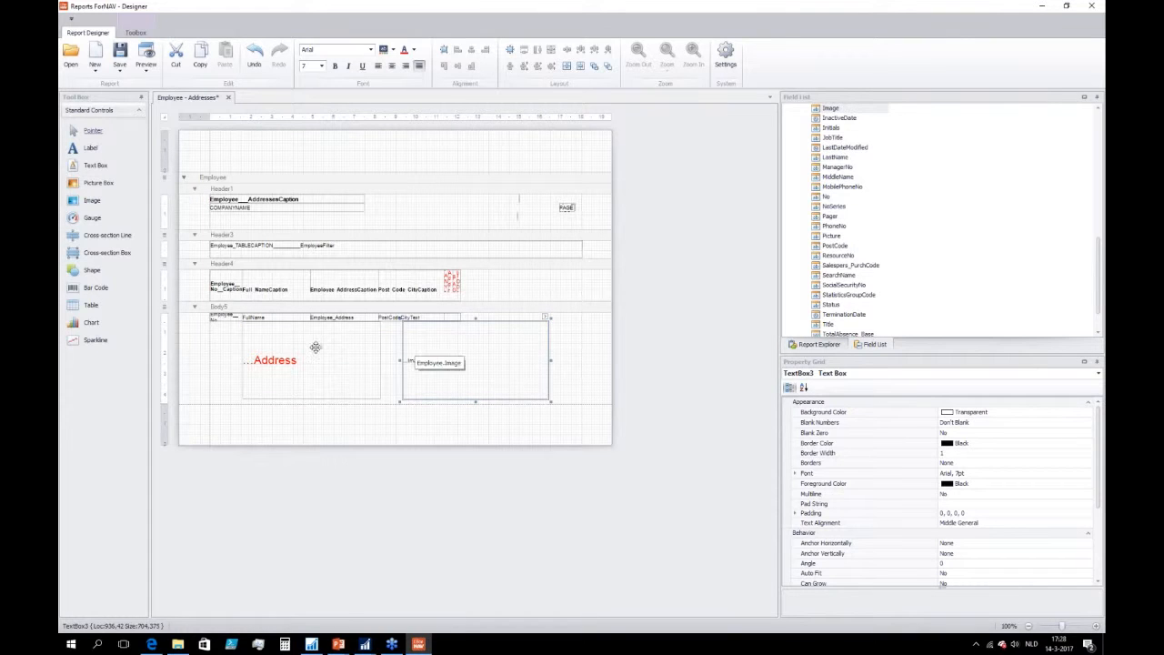
click(229, 358)
drag(541, 353, 455, 346)
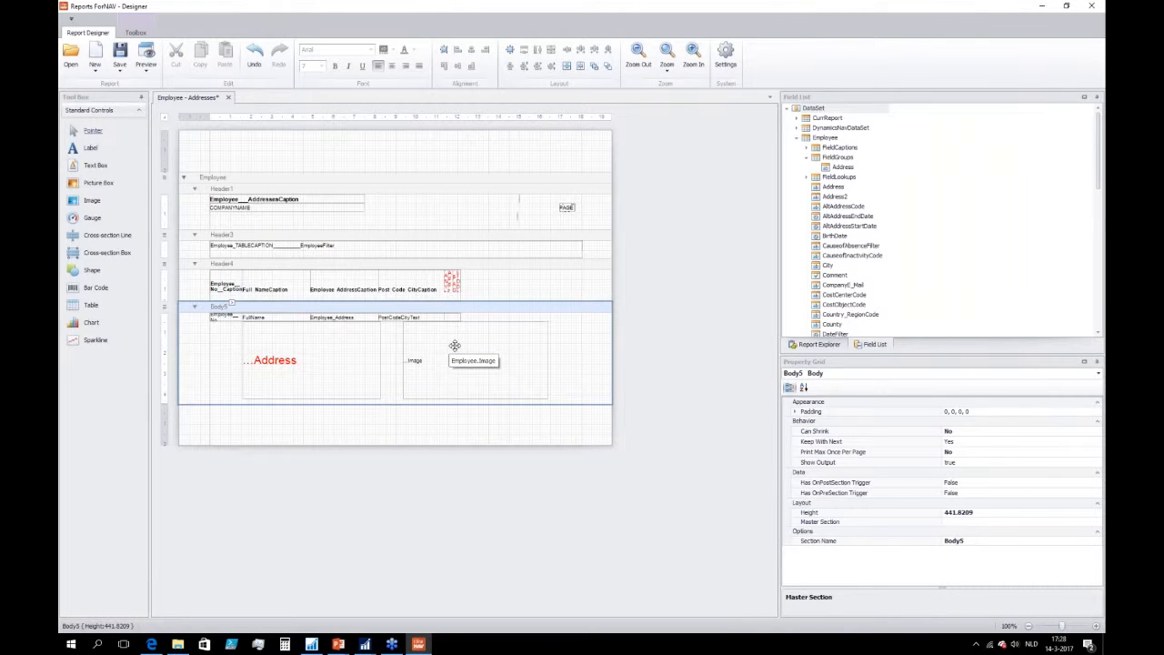
drag(455, 346, 81, 189)
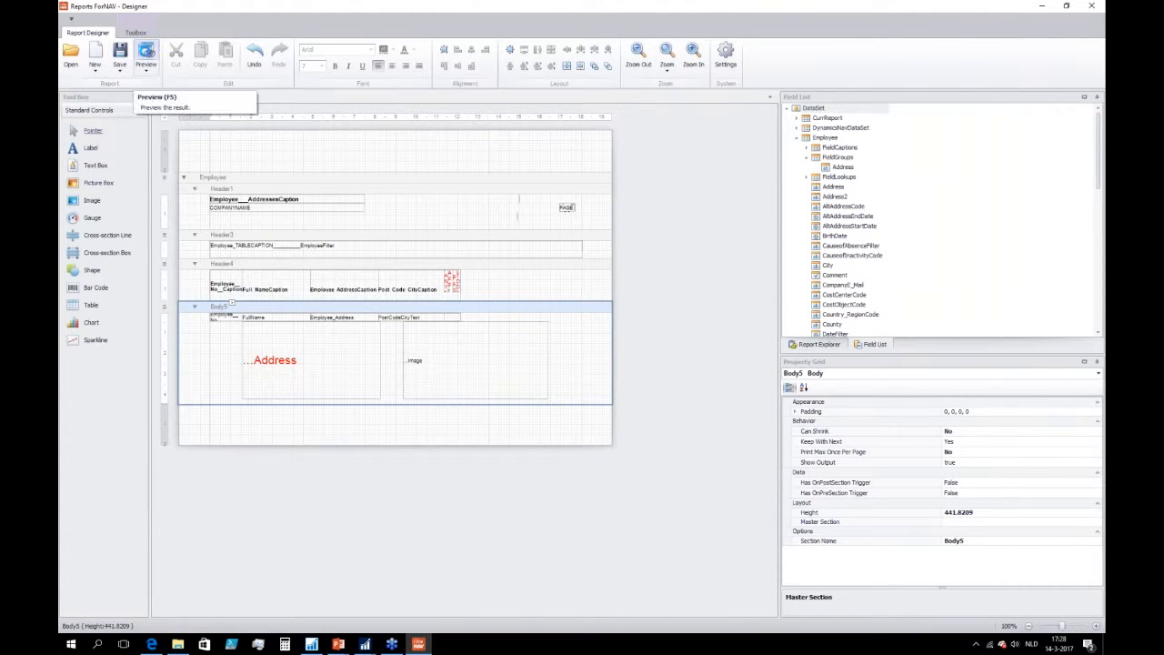
Preview the Employee - Addresses report with the address blocks and images, look through both pages and close the preview
click(146, 56)
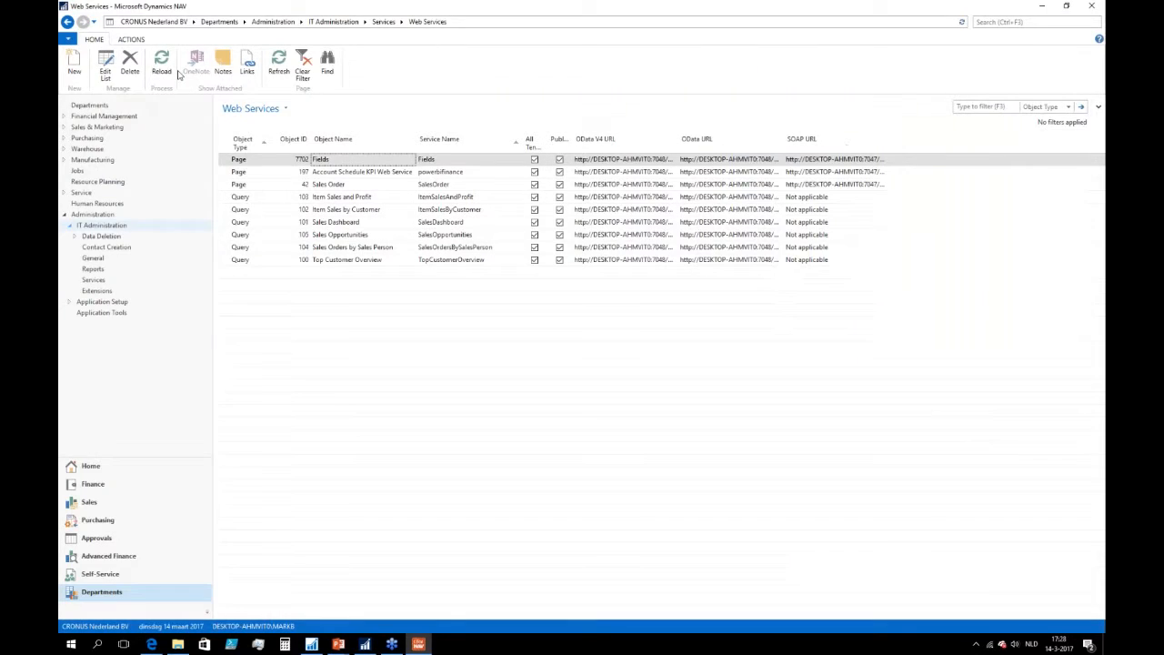
click(242, 225)
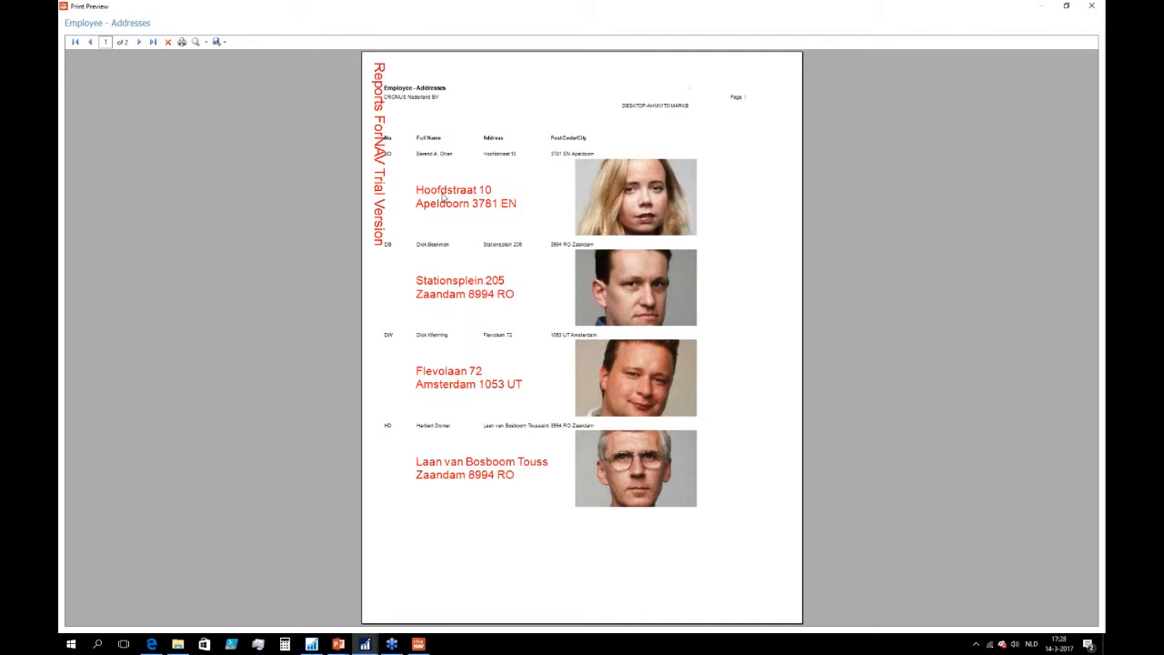
scroll(650, 469, down, 3)
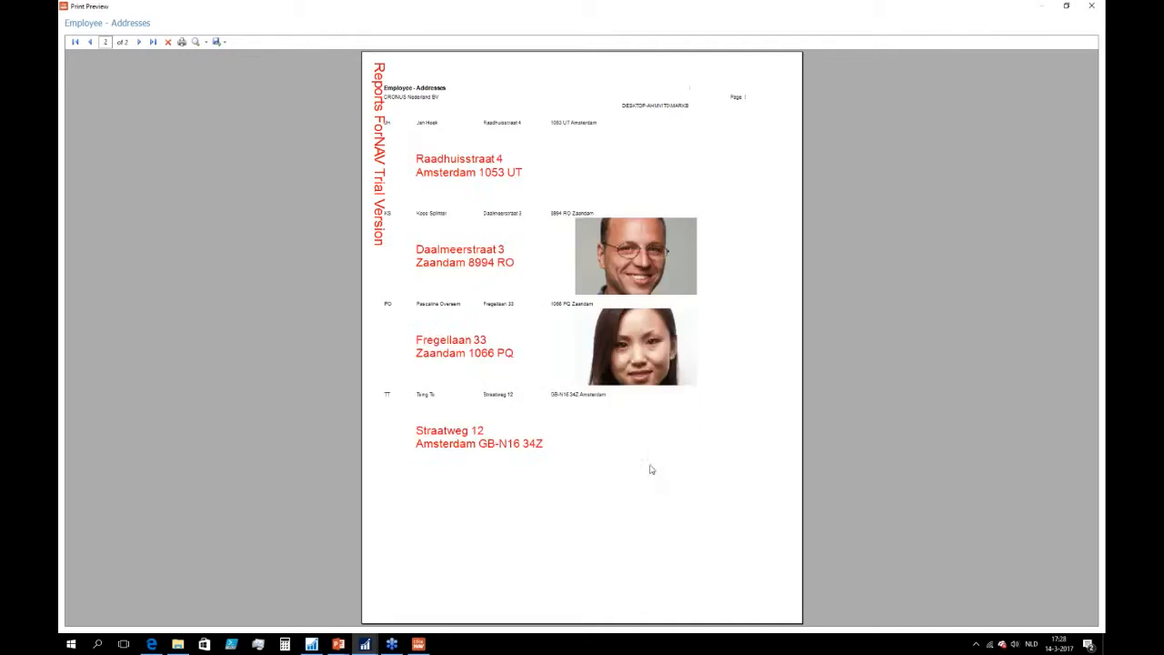
scroll(650, 469, up, 3)
scroll(651, 470, down, 3)
click(1092, 7)
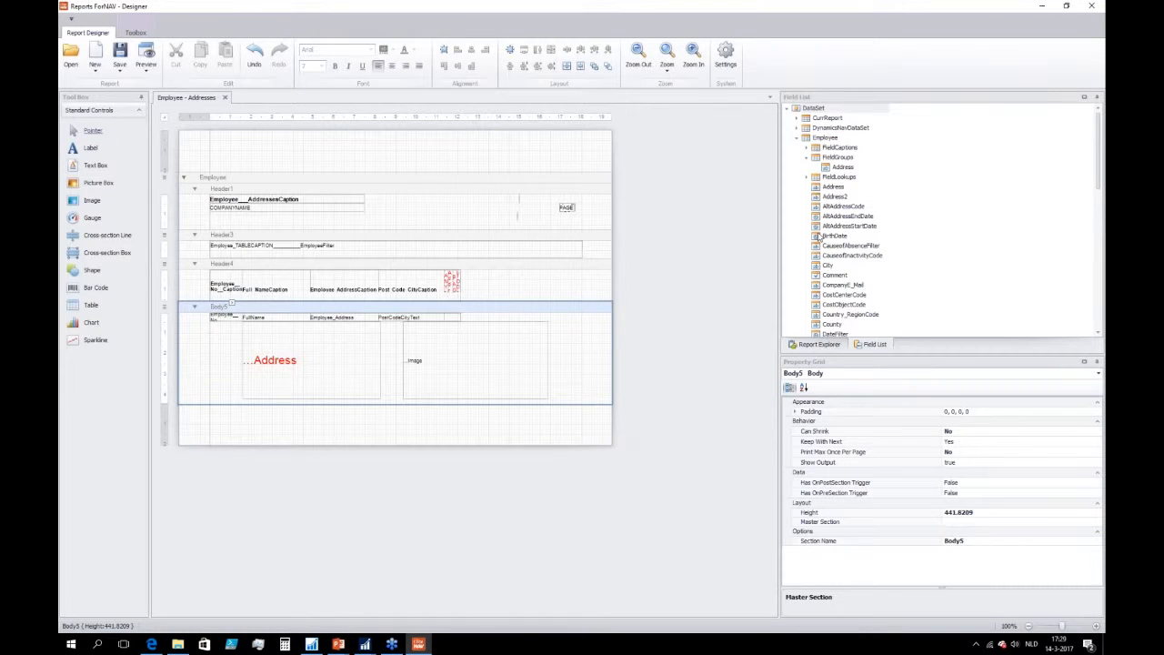
Close the report designer and switch to the NAV Development Environment
click(1066, 6)
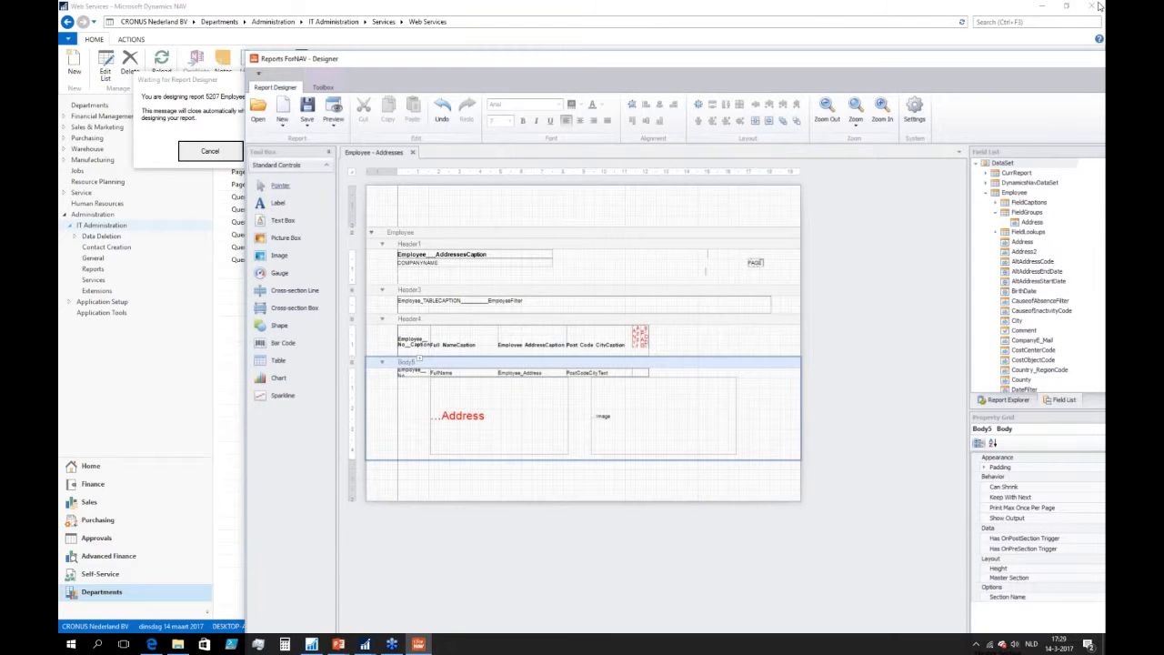
click(1097, 6)
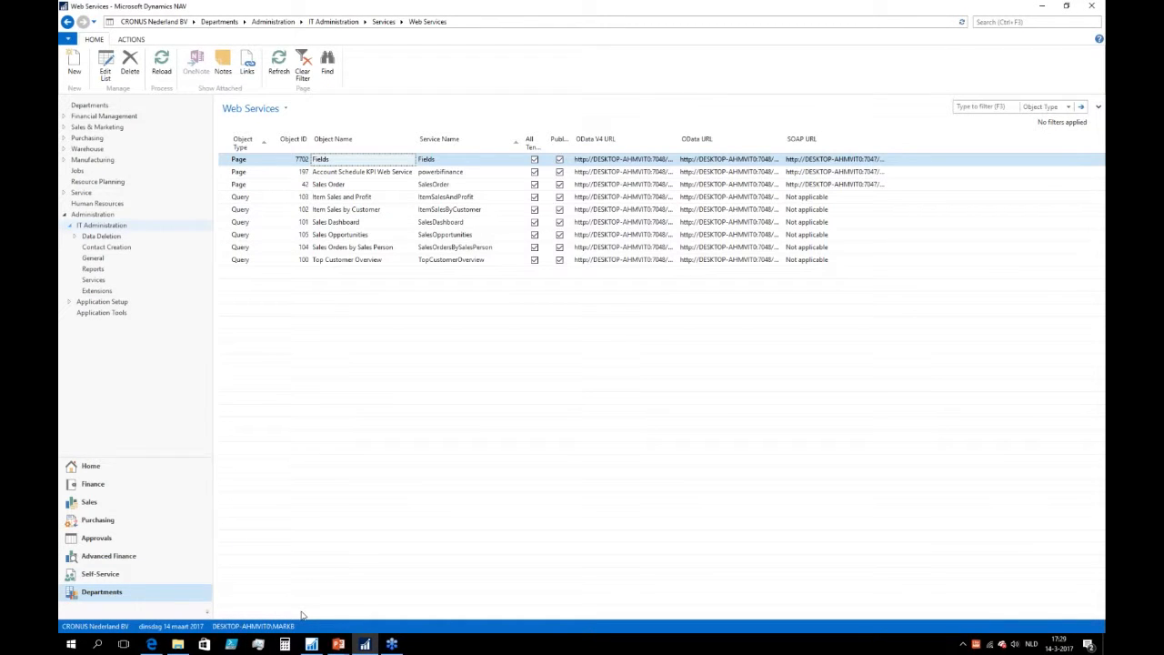
mouse_move(314, 648)
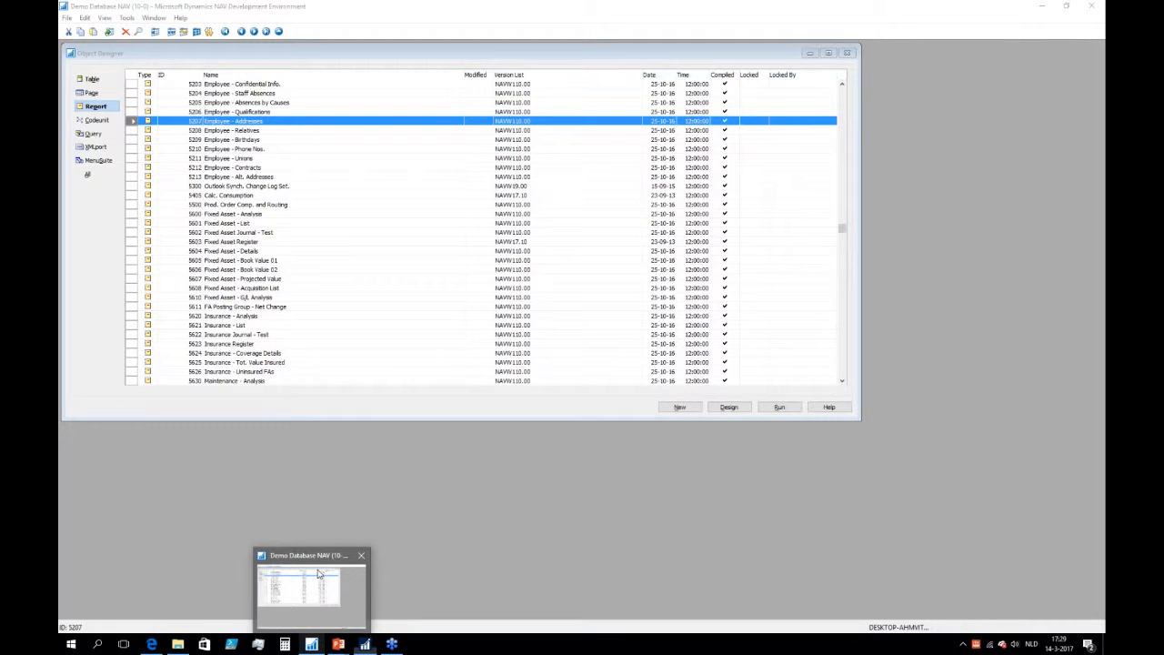
click(319, 573)
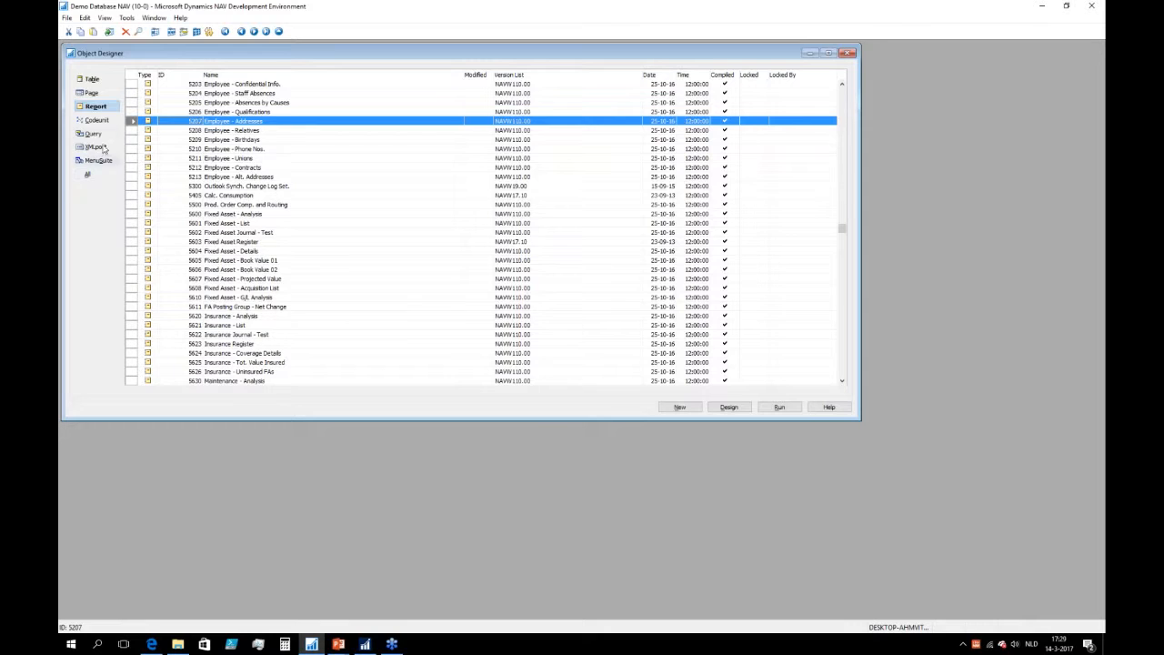
Find report 206, Sales - Invoice, in the Object Designer's report list
click(178, 112)
key(ctrl+f)
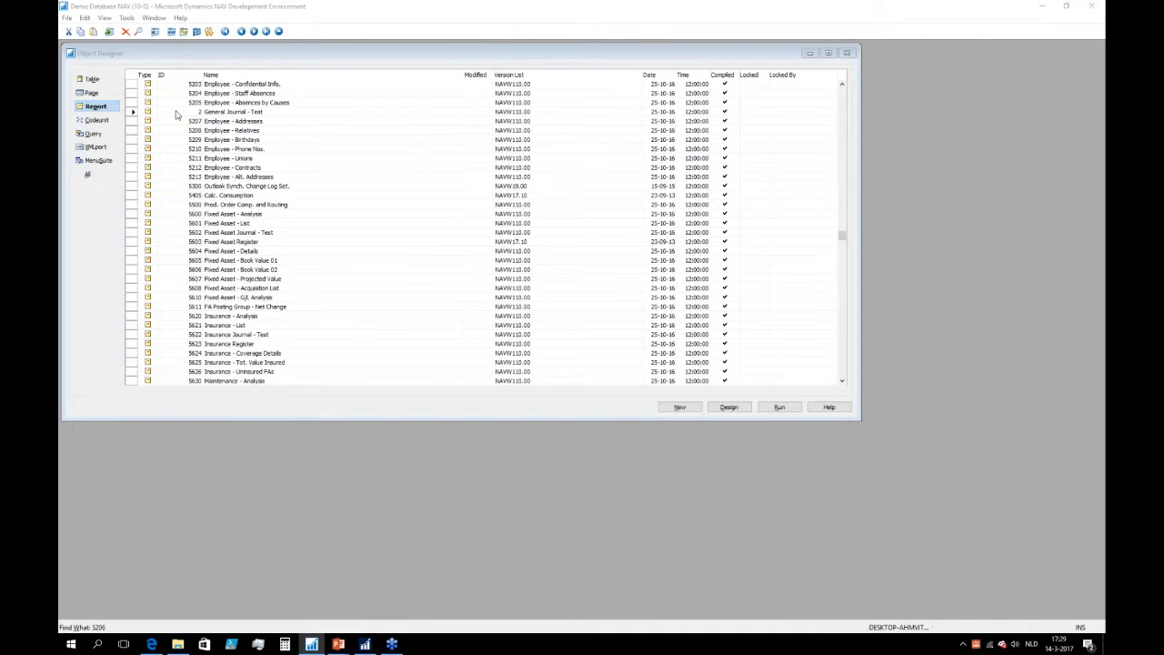
text(206)
key(Return)
key(Escape)
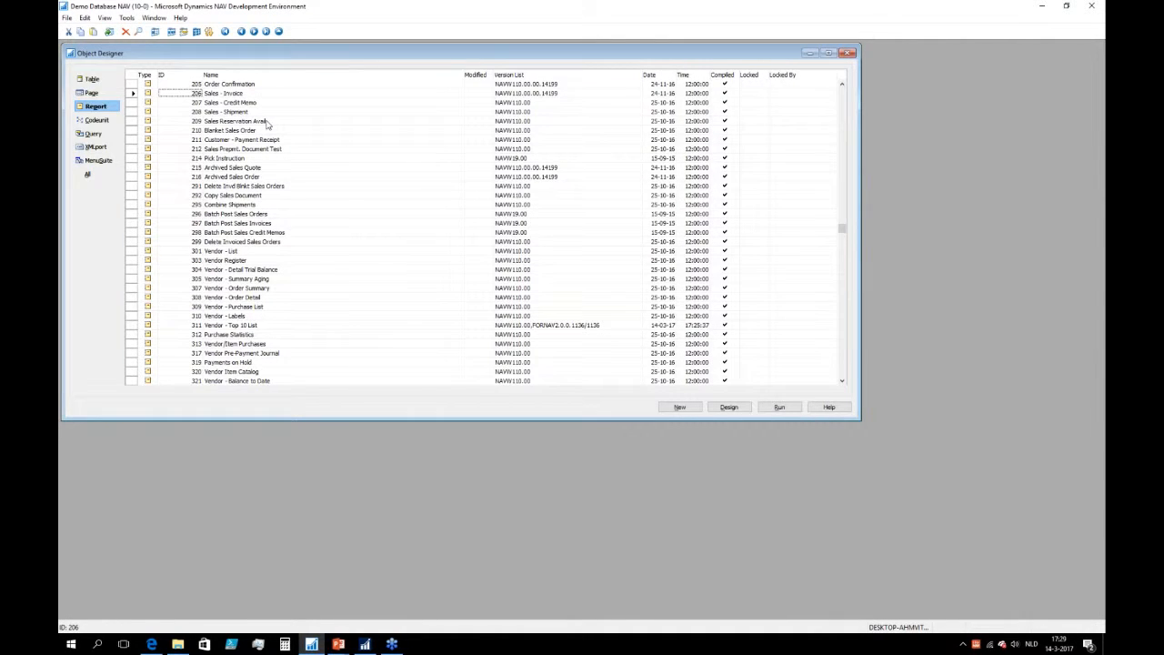
Open the Sales - Invoice report in design mode and show its RDLC layout in Visual Studio
click(730, 407)
click(106, 17)
click(129, 255)
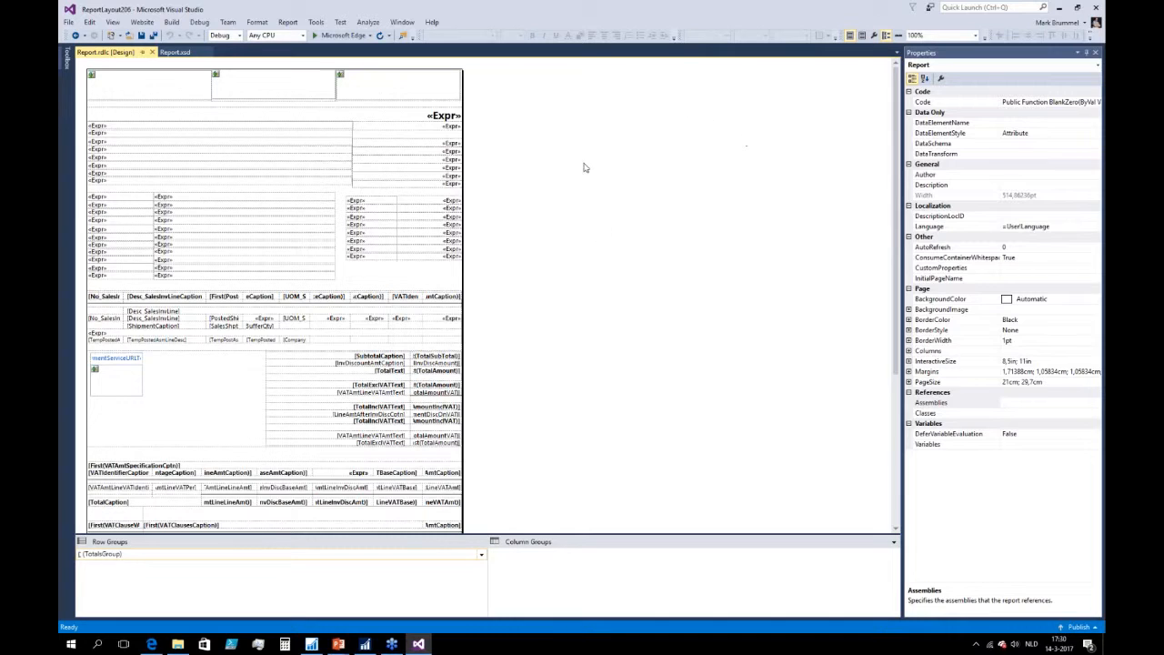
Close the RDLC layout and the report's dataset design, and open 206.txt in Reports ForNAV Designer
click(1097, 7)
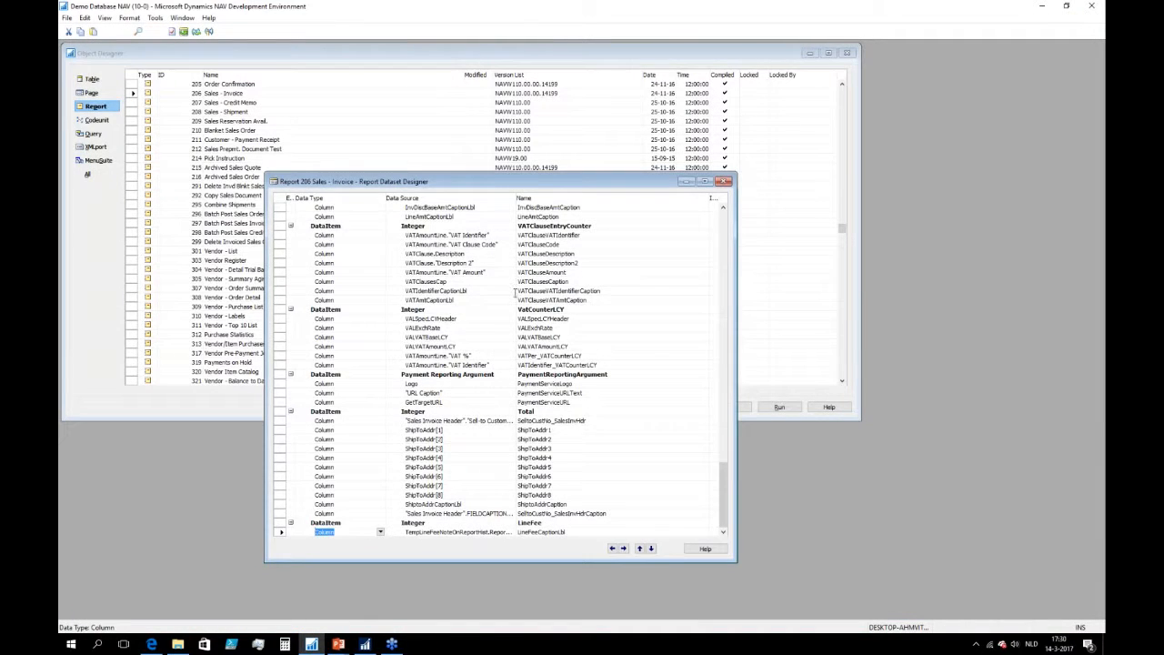
key(Escape)
click(73, 645)
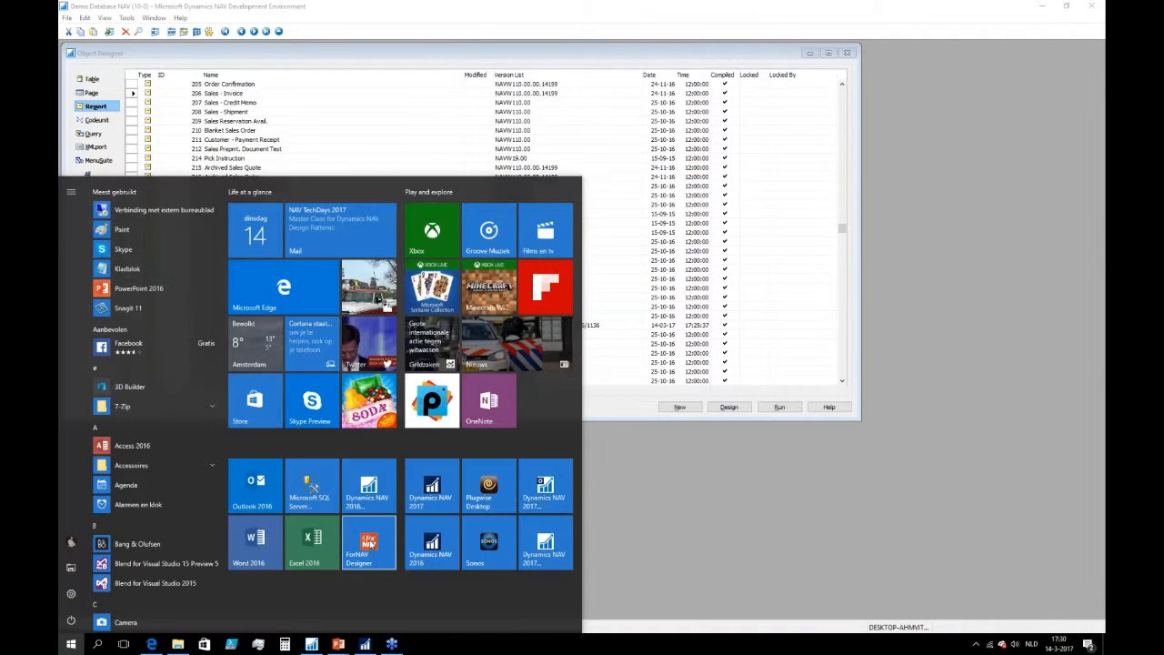
click(427, 546)
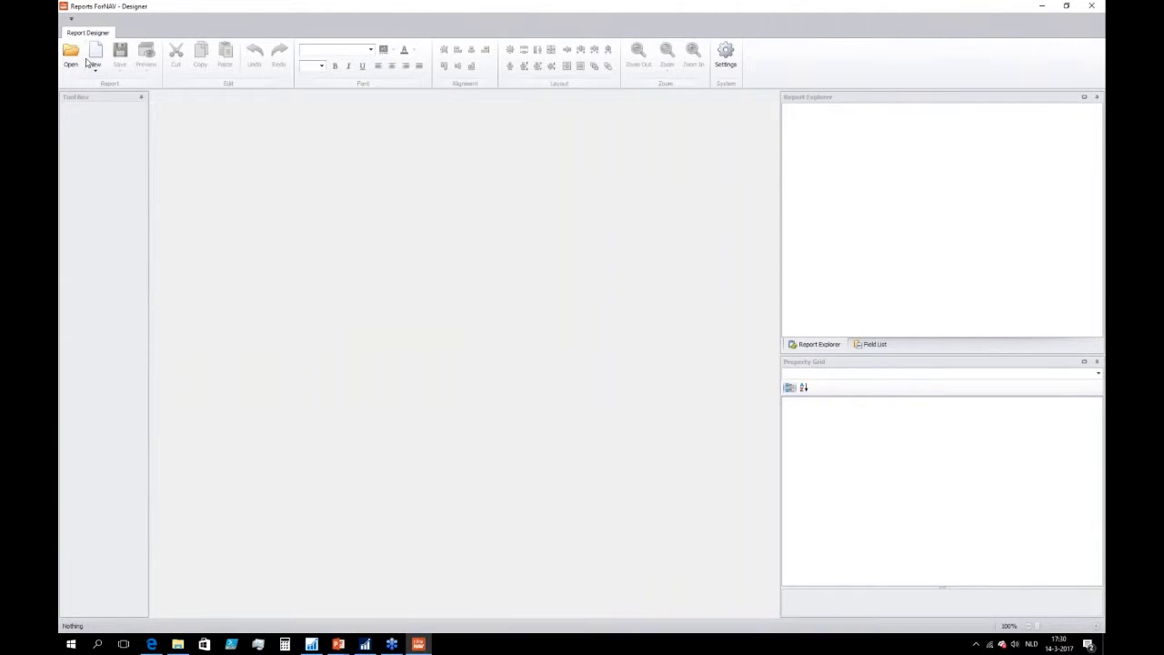
click(72, 56)
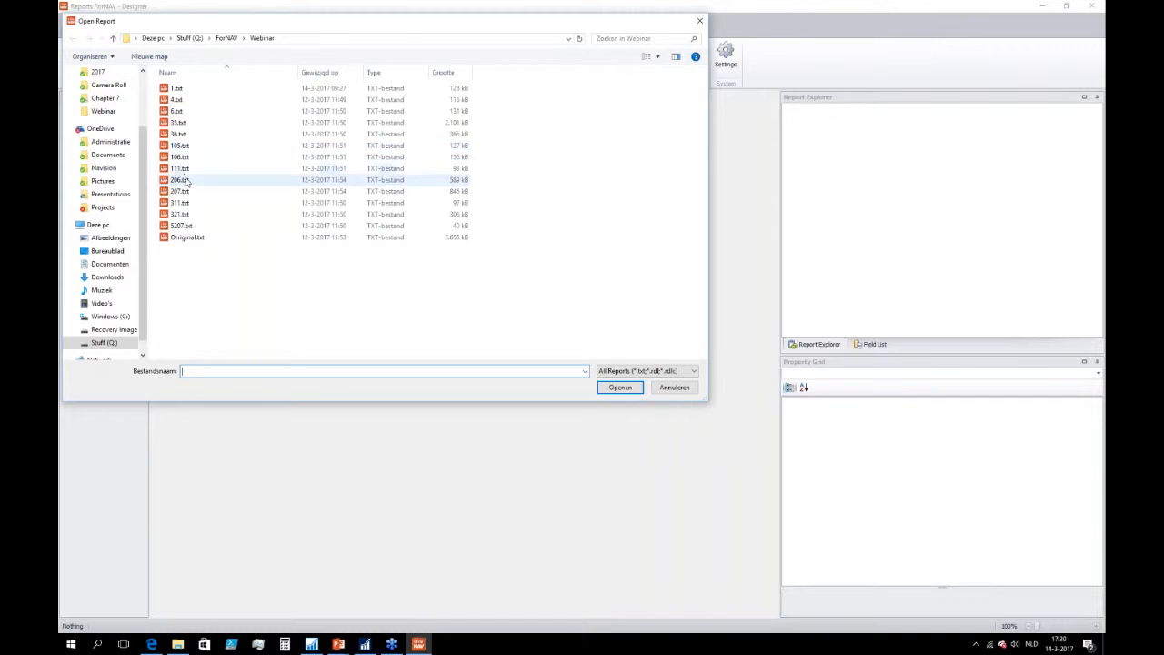
double_click(185, 180)
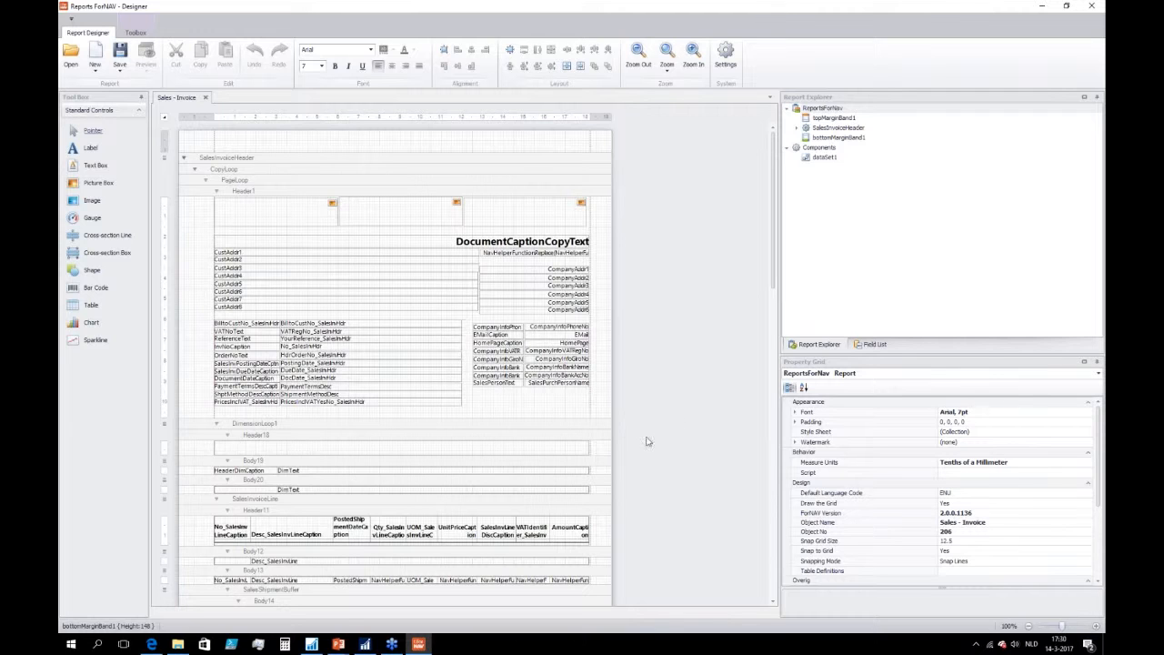
Save the converted Sales - Invoice report as an object in NAV, overwriting report 206, and close the designer
click(119, 71)
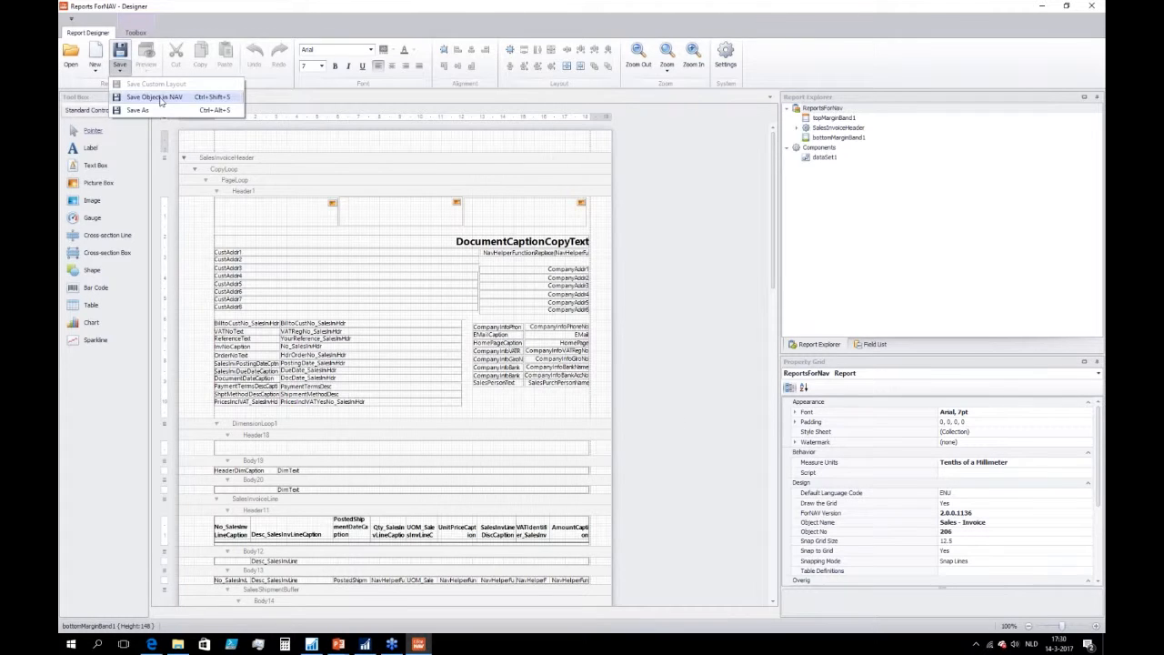
click(158, 98)
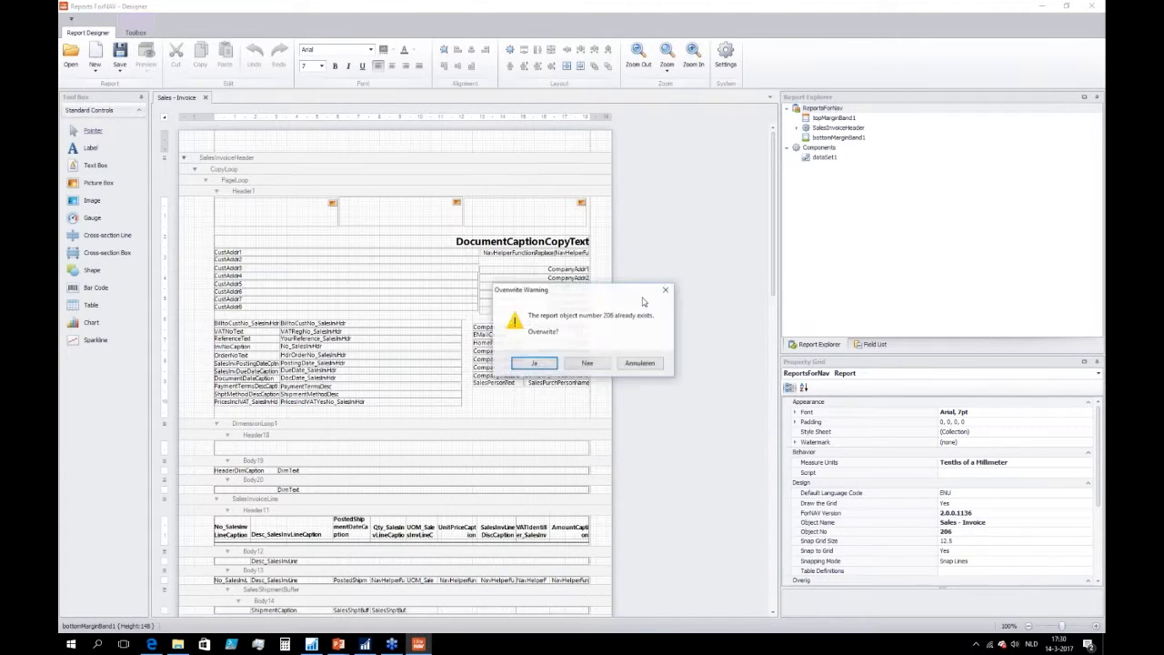
click(537, 365)
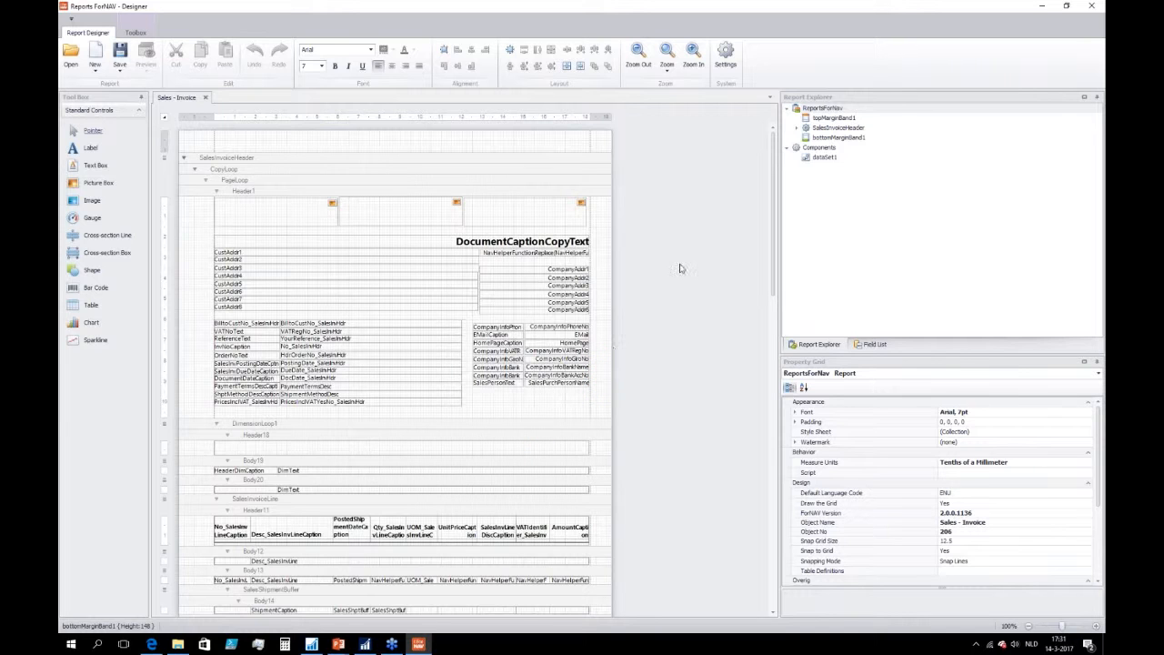
click(1092, 6)
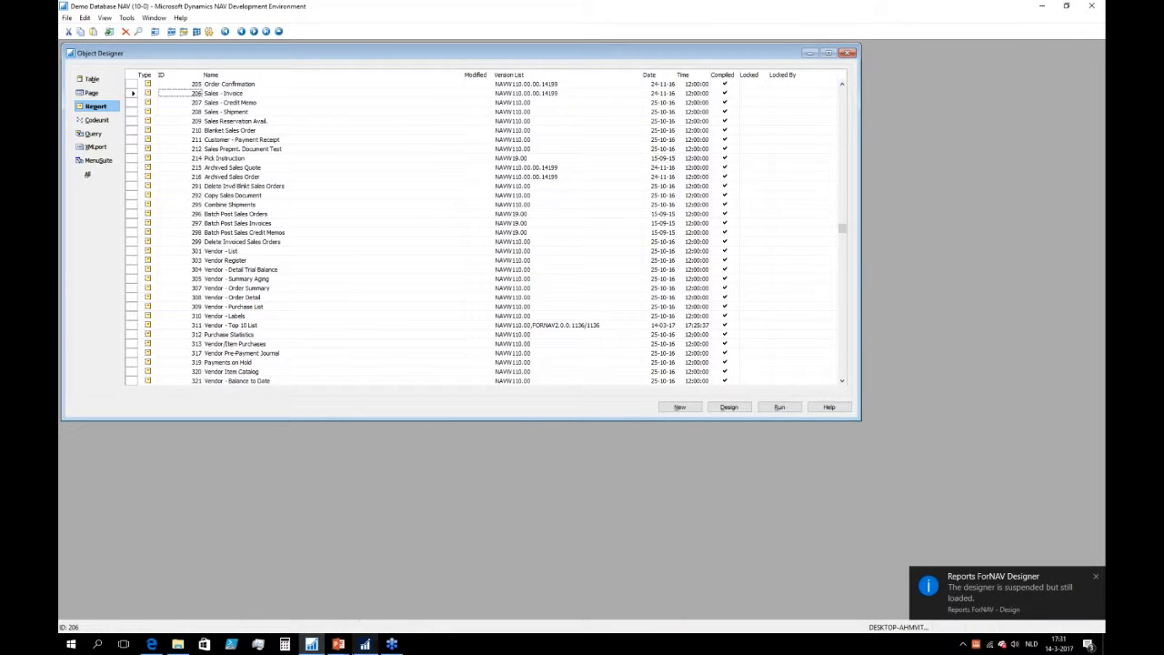
Run the Sales - Invoice report, preview it in the Dynamics NAV client, look through the first four pages and close the preview
click(786, 410)
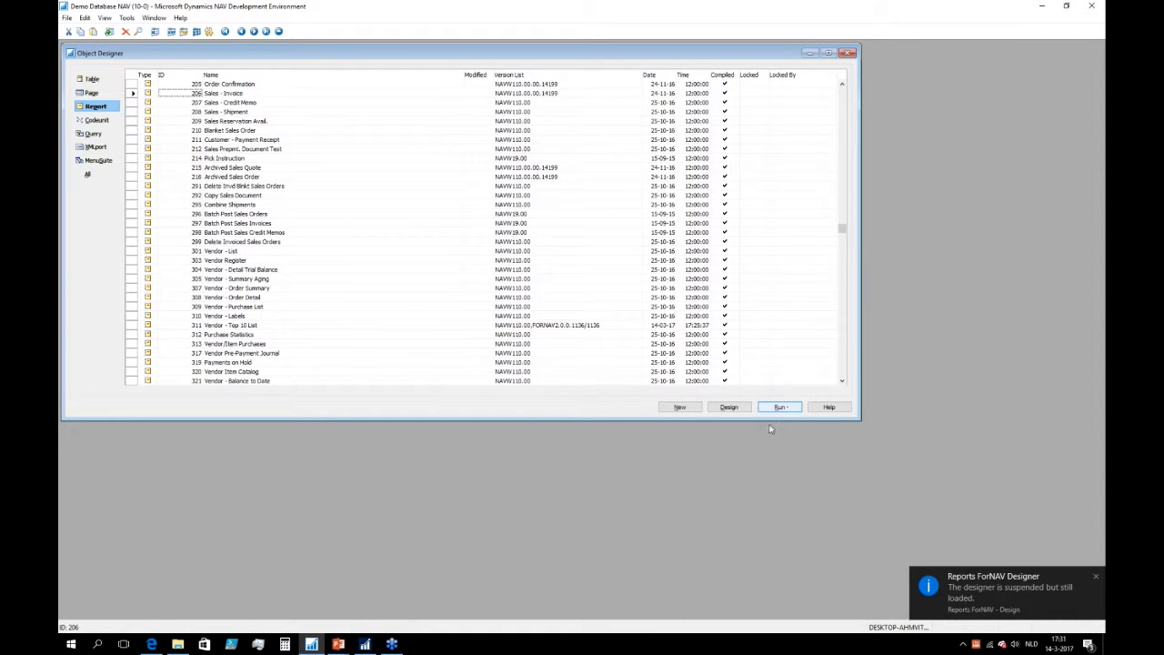
click(364, 645)
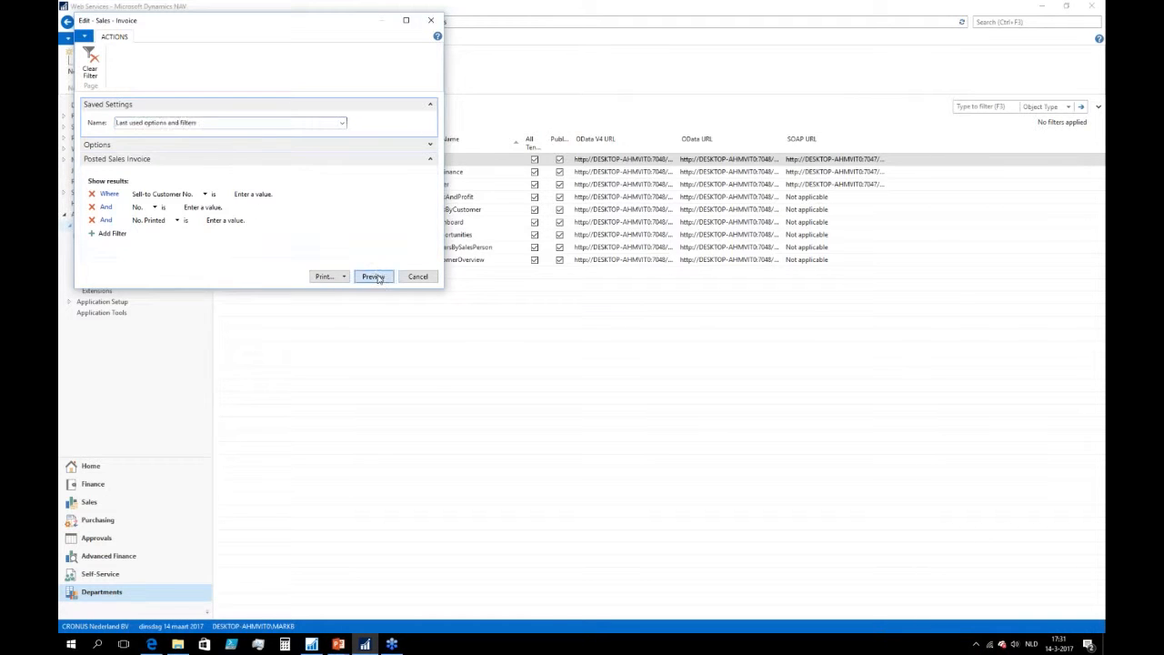
click(375, 276)
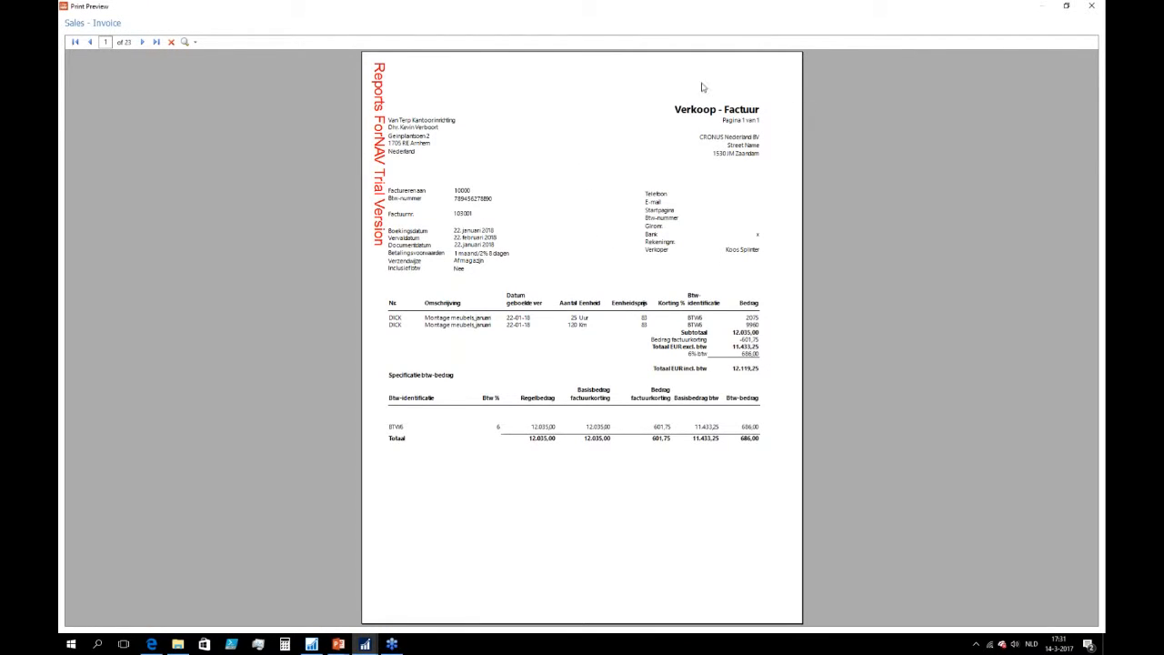
click(143, 42)
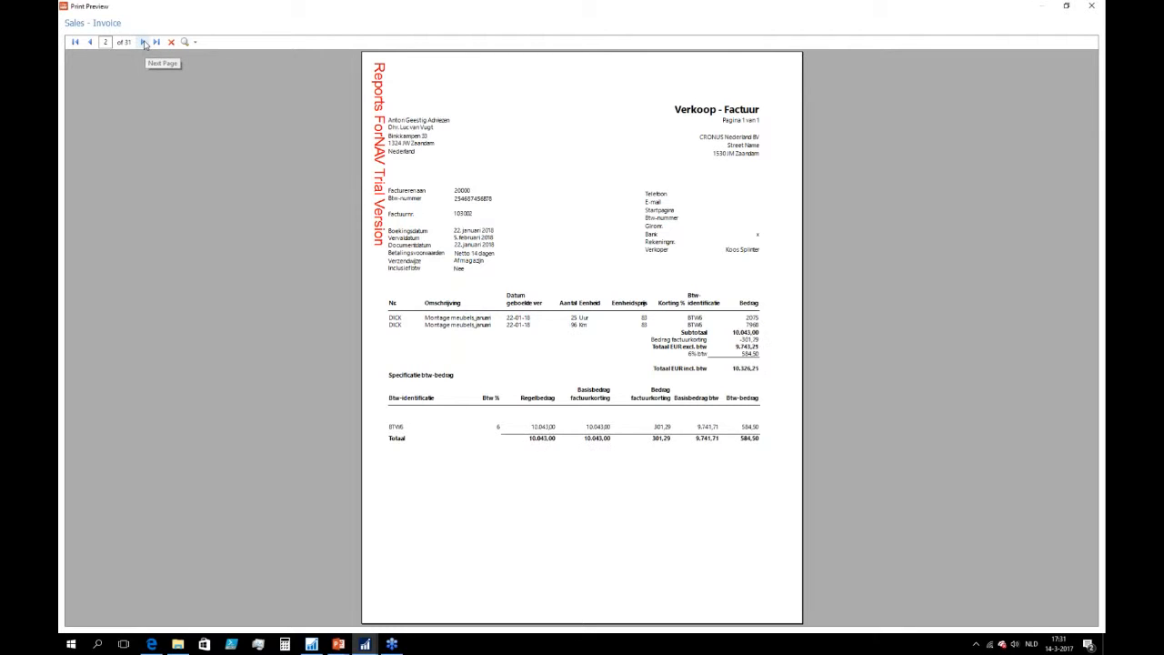
click(142, 41)
click(143, 42)
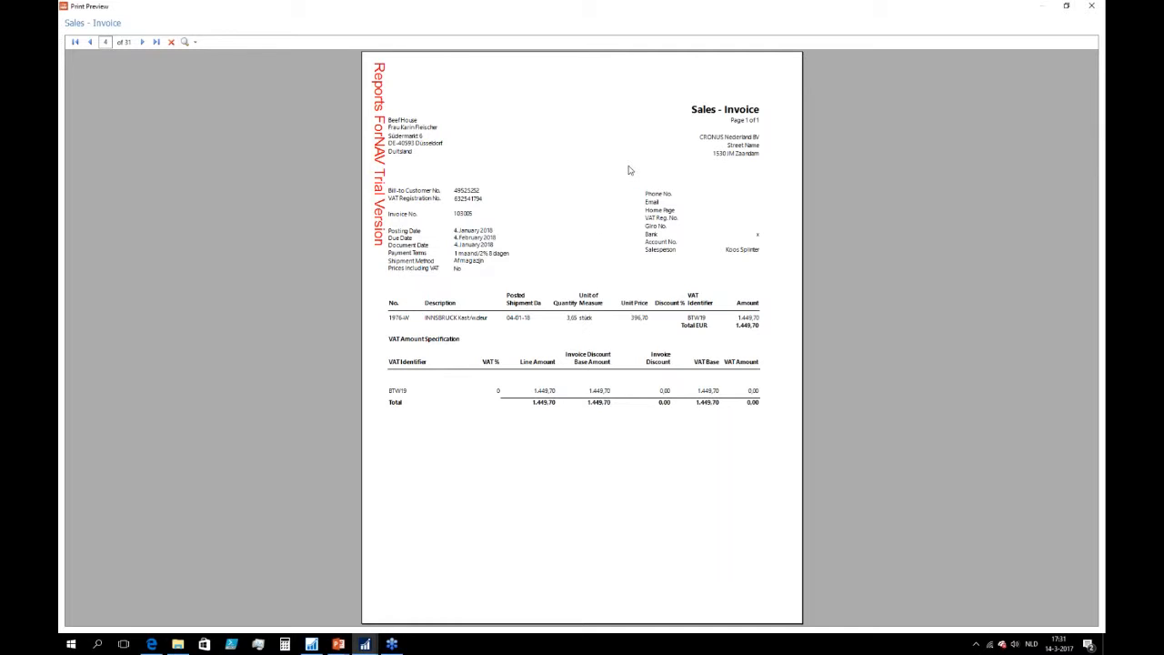
click(1092, 7)
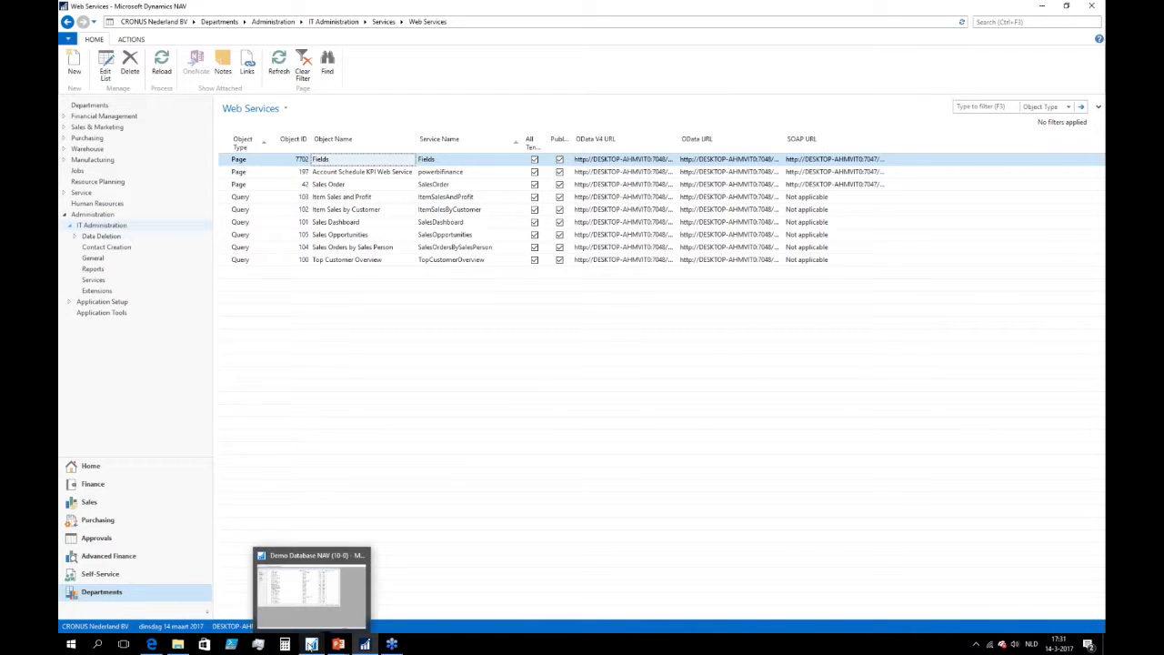
Open 207.txt in Reports ForNAV Designer, save it over the Sales - Credit Memo report in NAV and close the designer
click(312, 645)
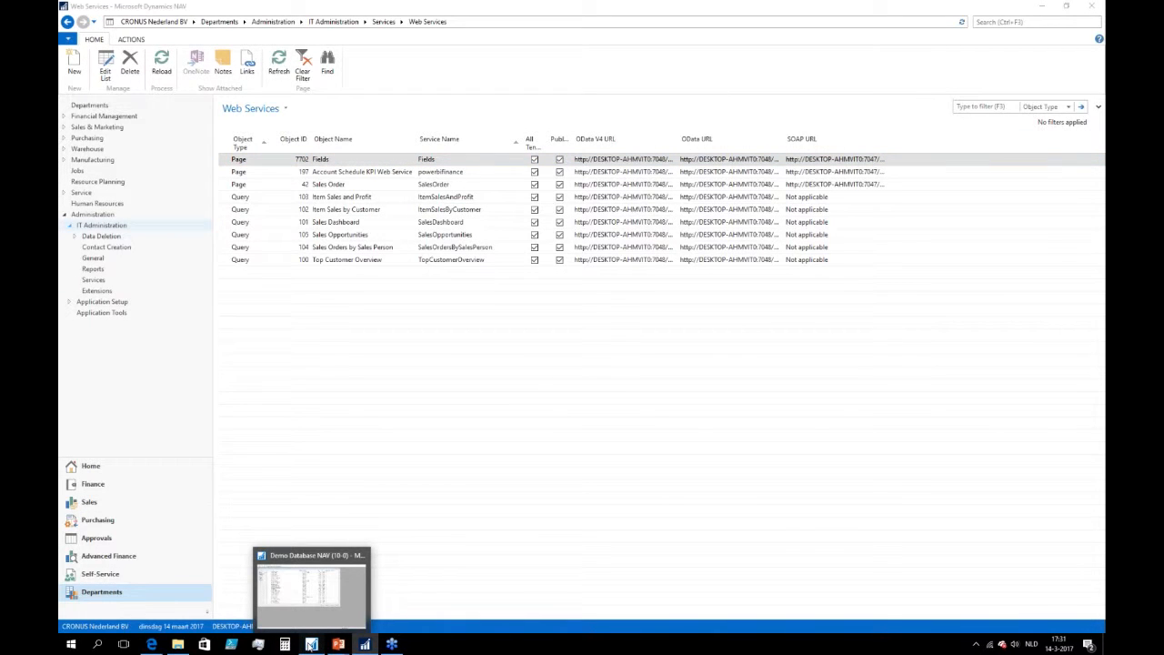
click(311, 587)
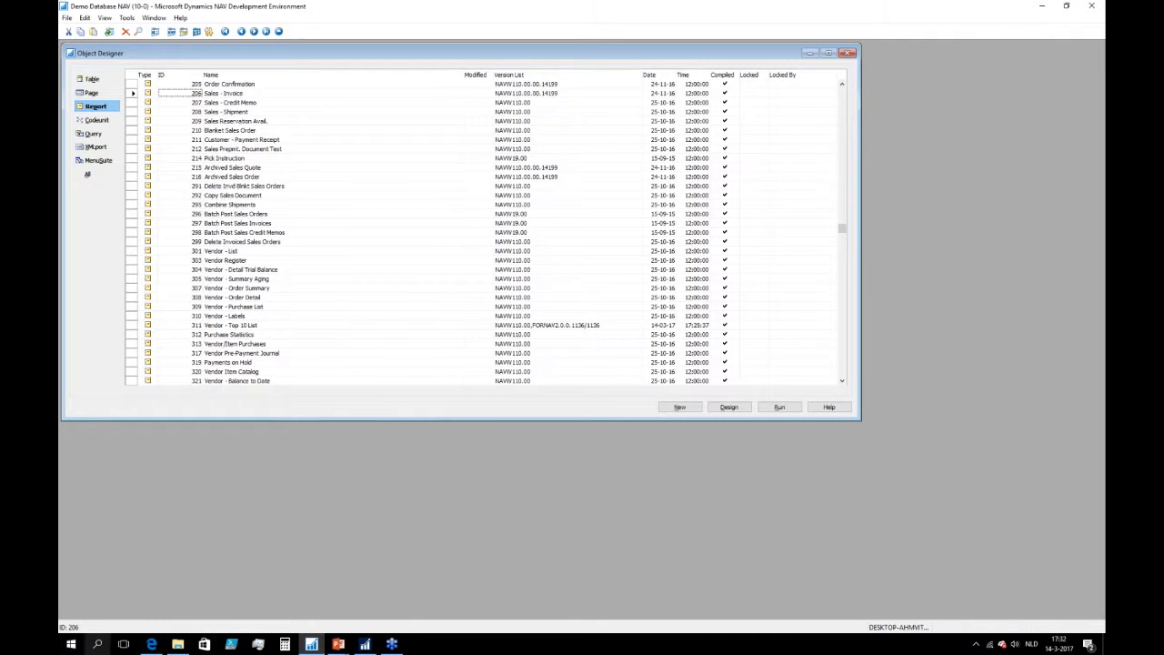
click(70, 644)
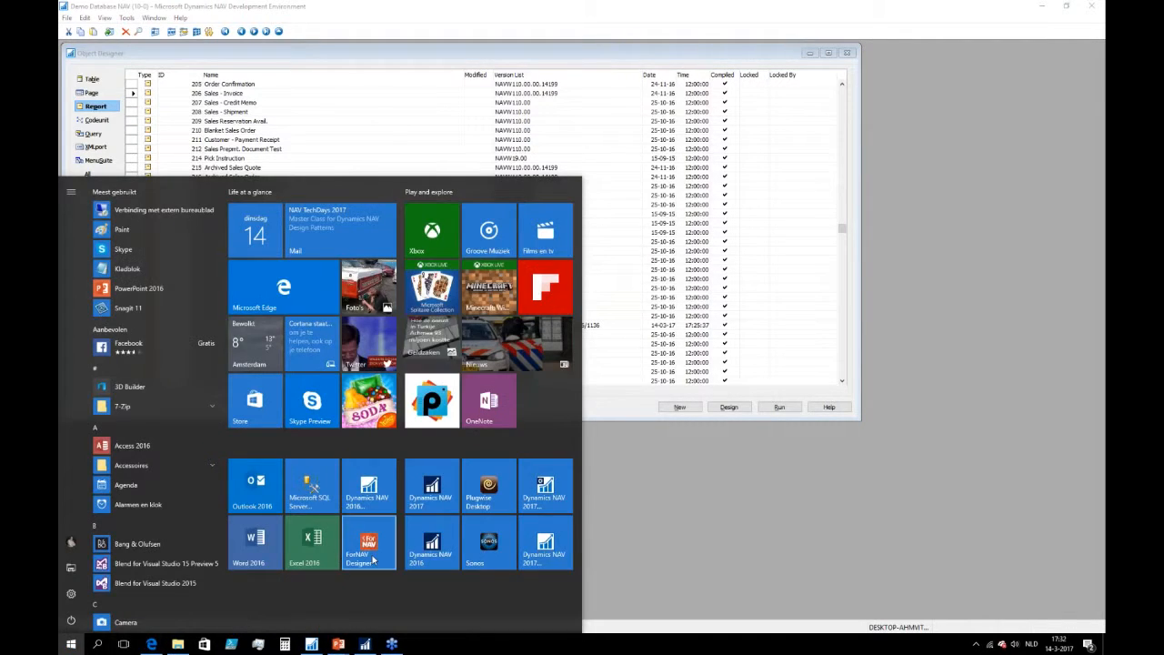
click(373, 543)
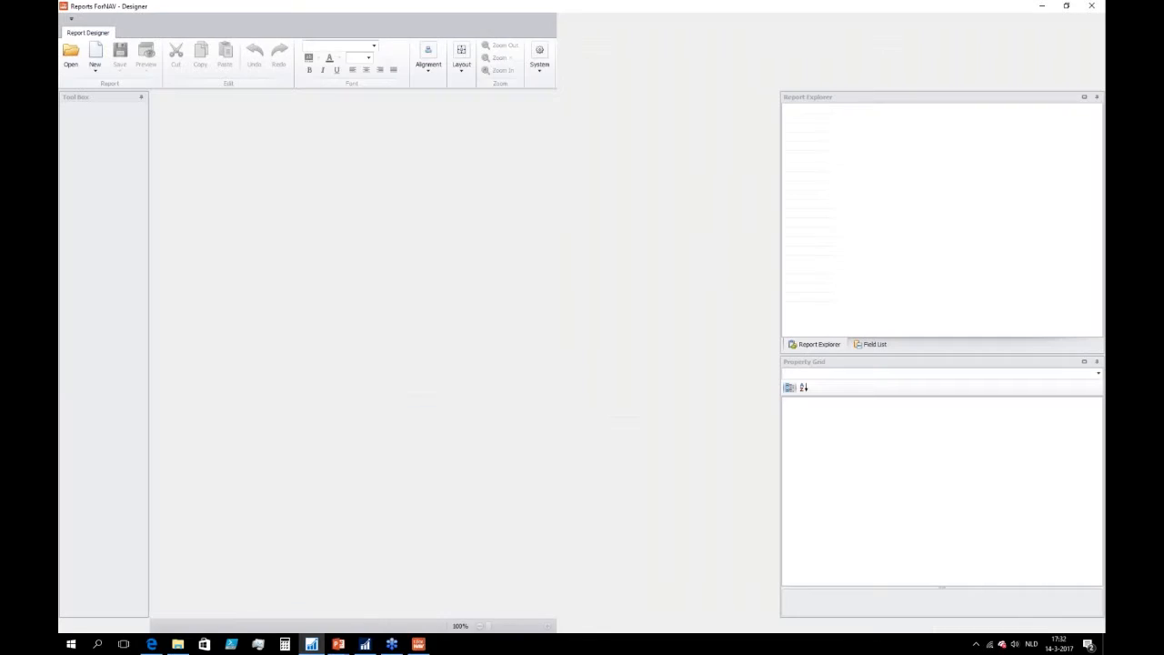
click(69, 56)
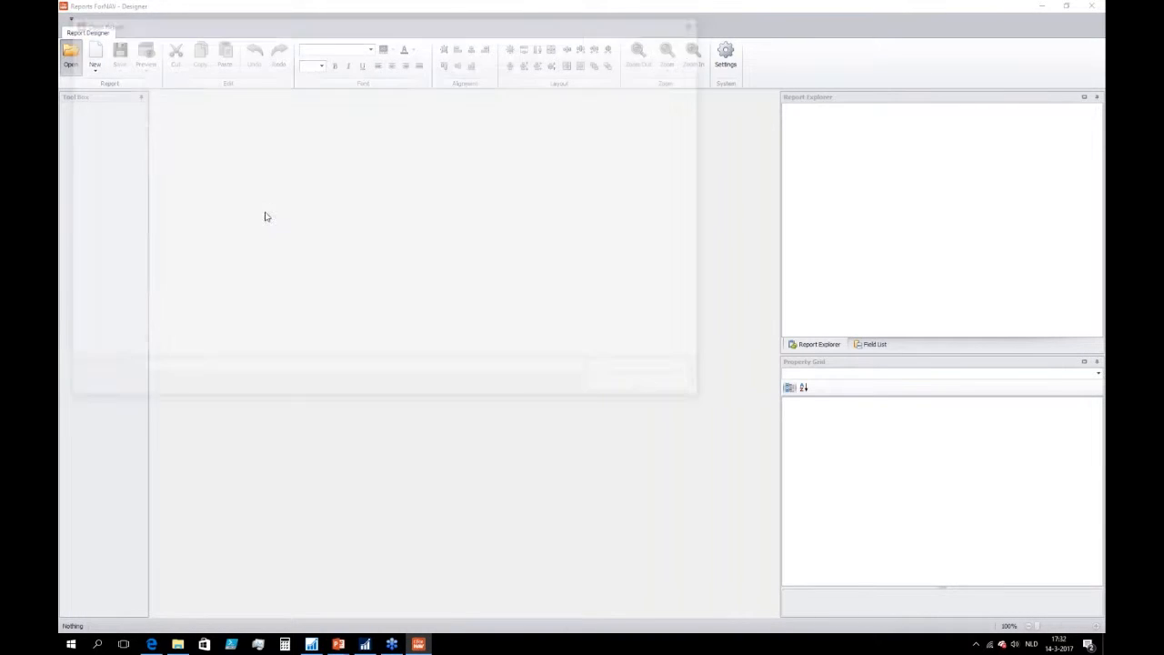
double_click(181, 192)
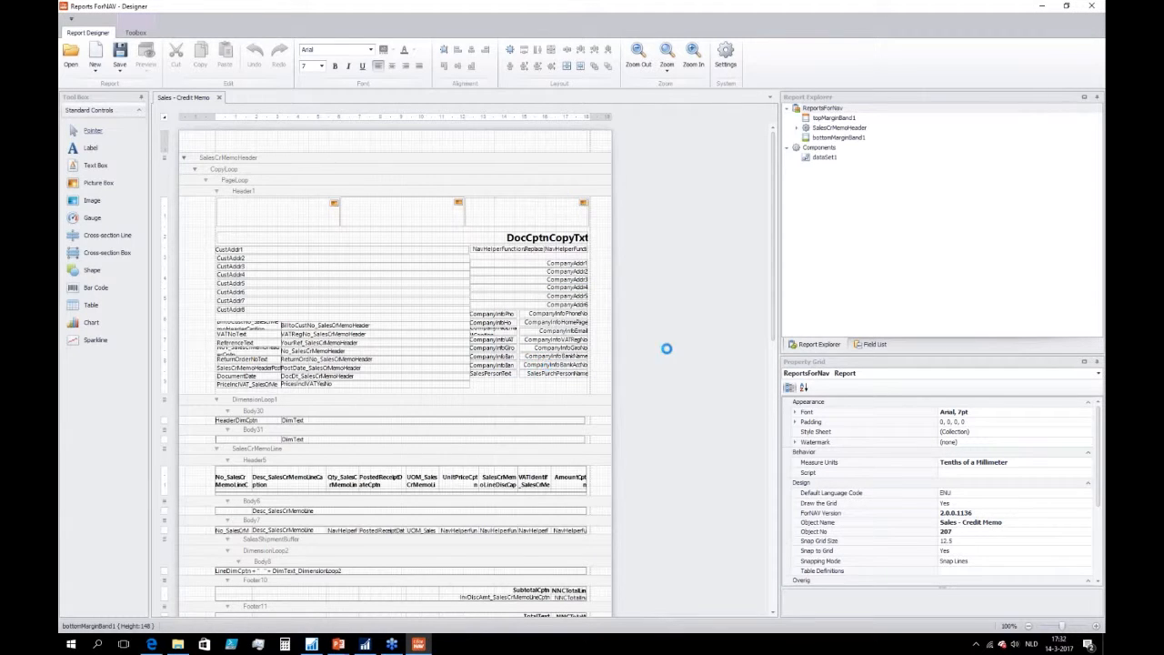
click(1092, 10)
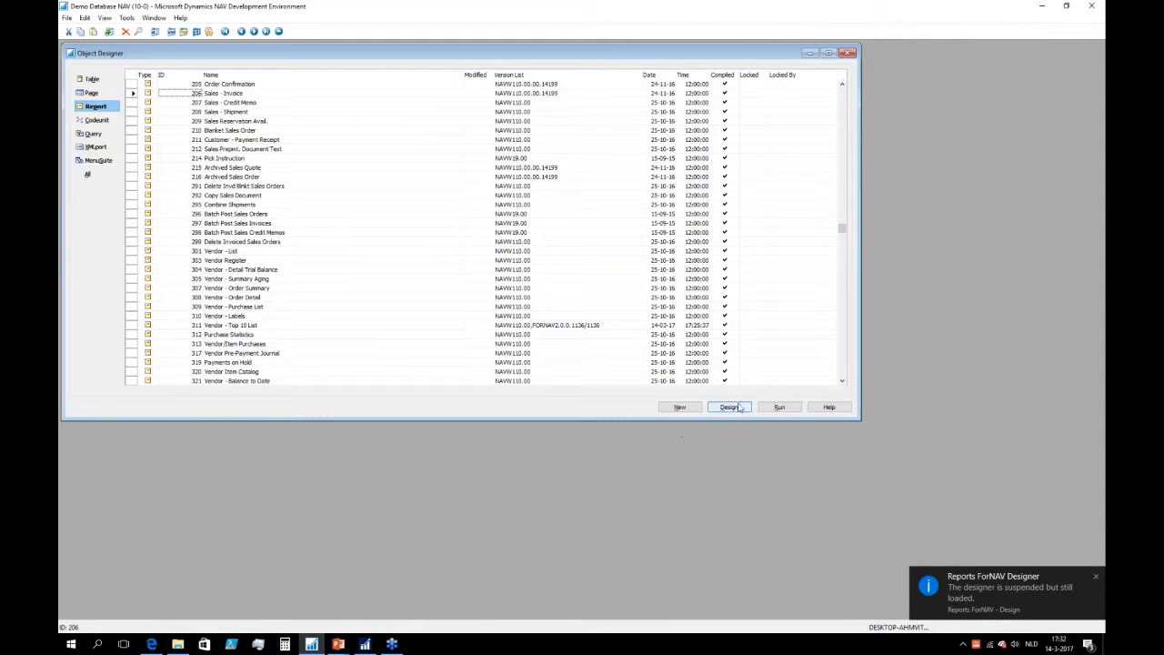
Open the Sales - Invoice report in design mode from the Object Designer and show its layout in Reports ForNAV Designer
click(737, 408)
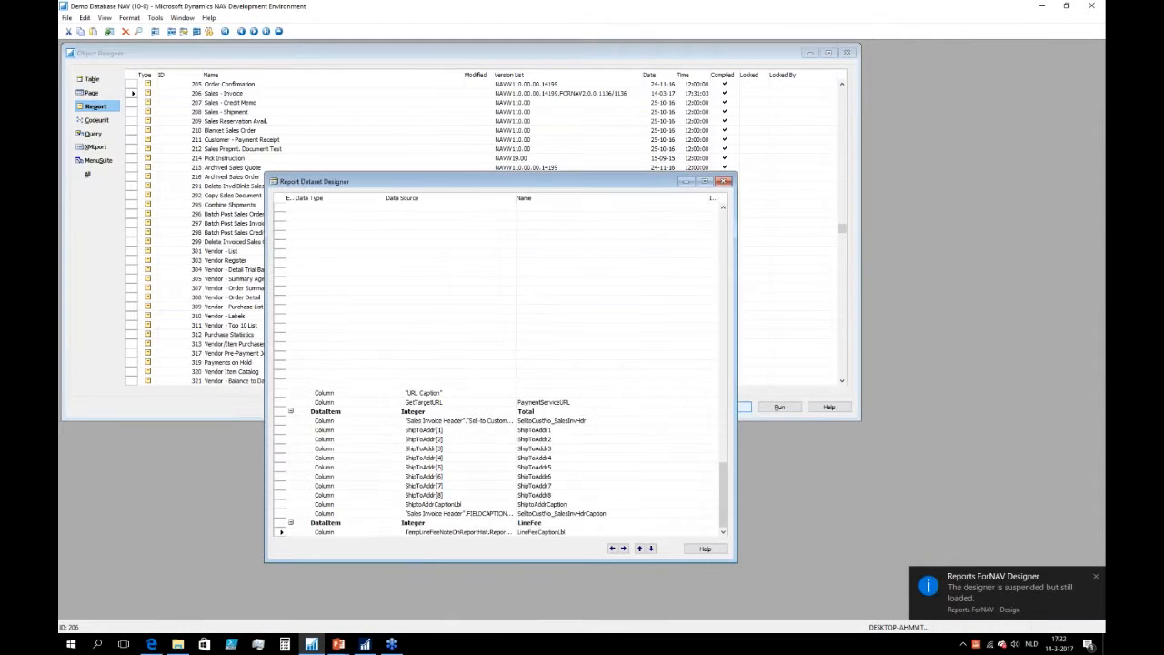
click(85, 18)
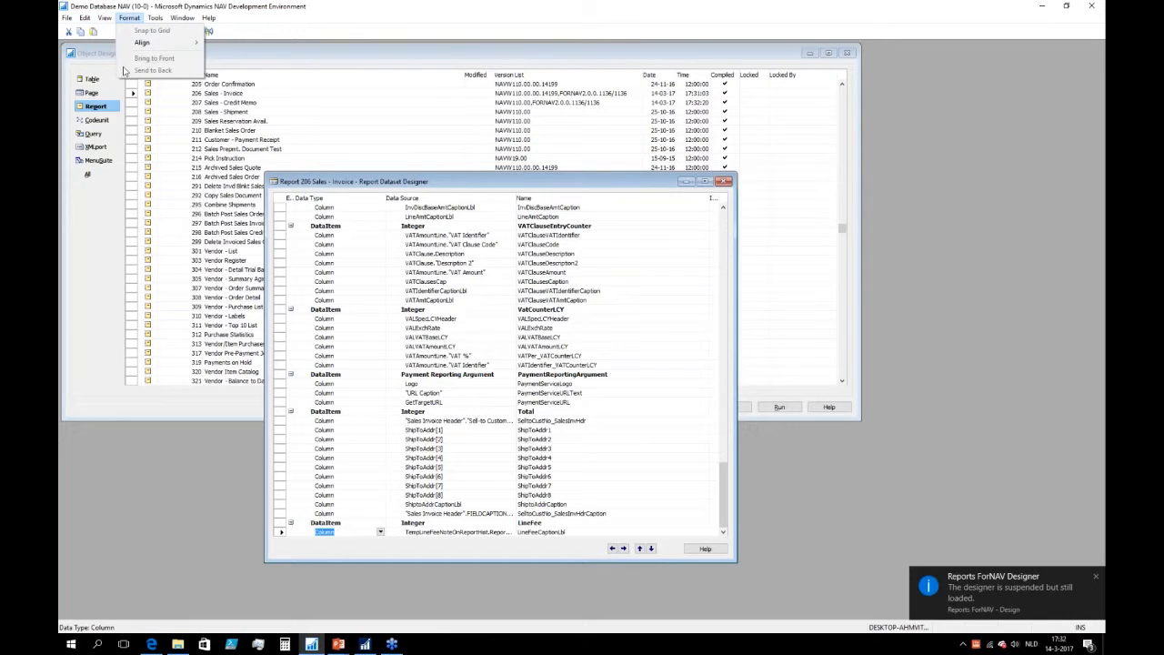
mouse_move(104, 18)
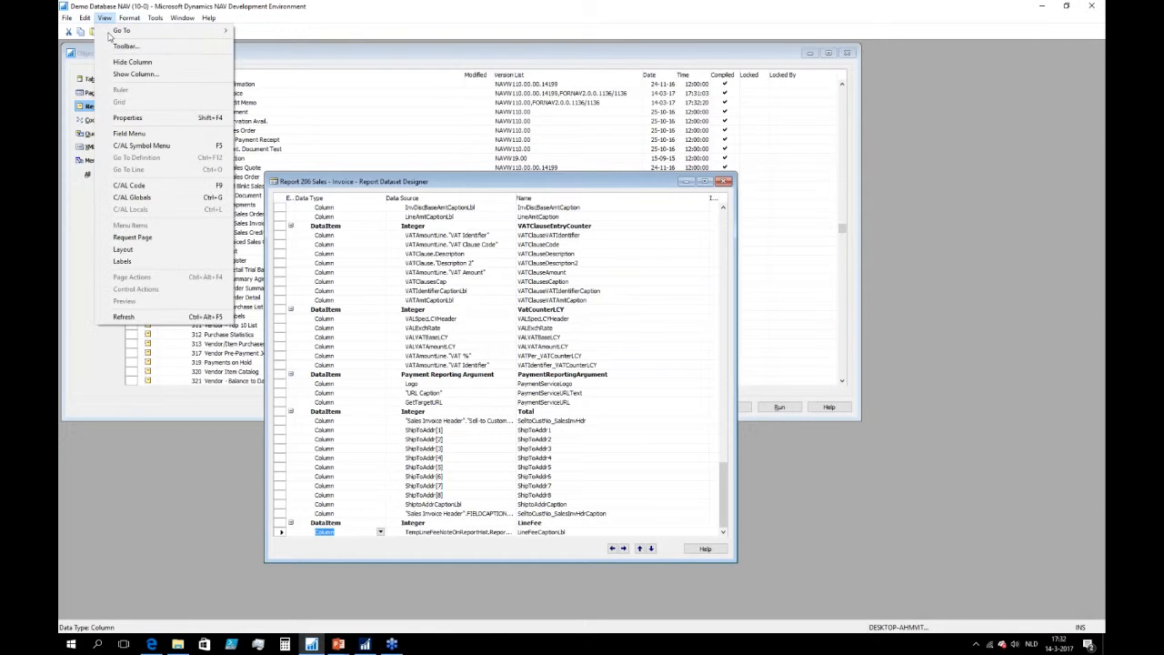
click(163, 252)
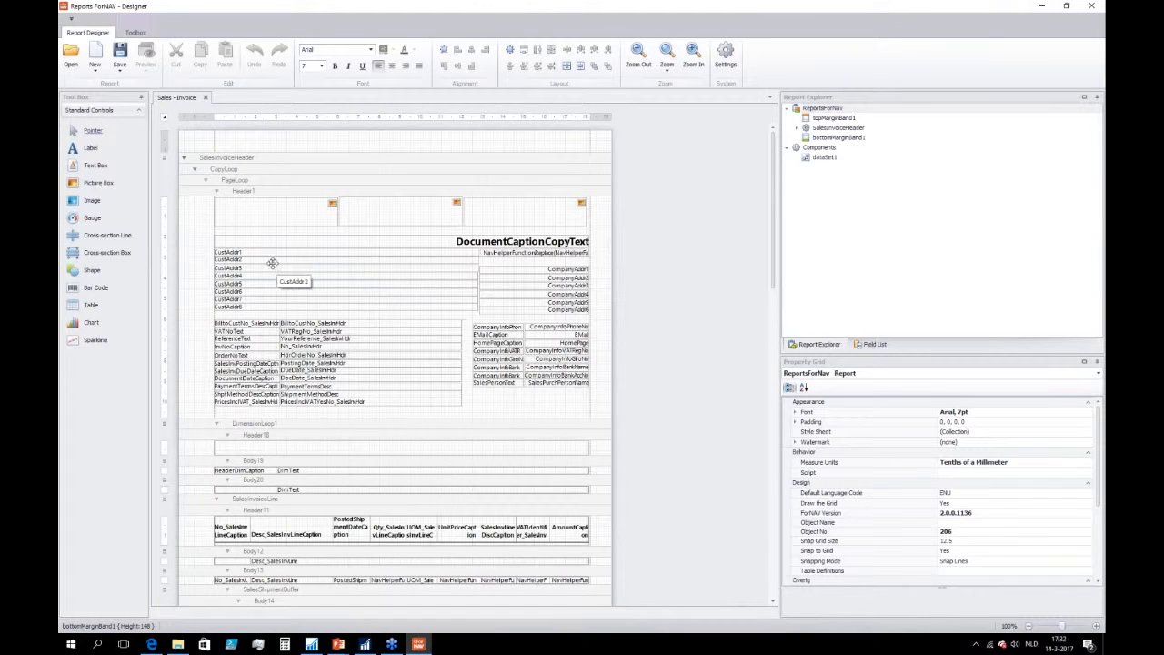
Make the caption, address and document detail fields in Header1 italic and set their font colour to dark green
drag(205, 239, 610, 418)
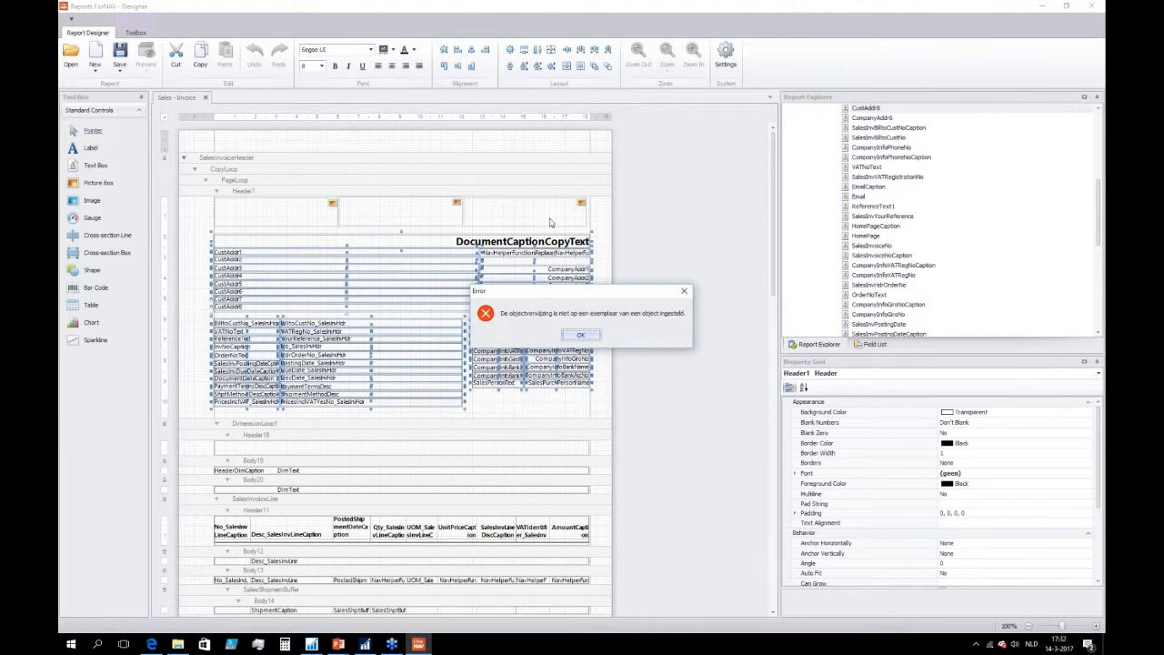
click(585, 334)
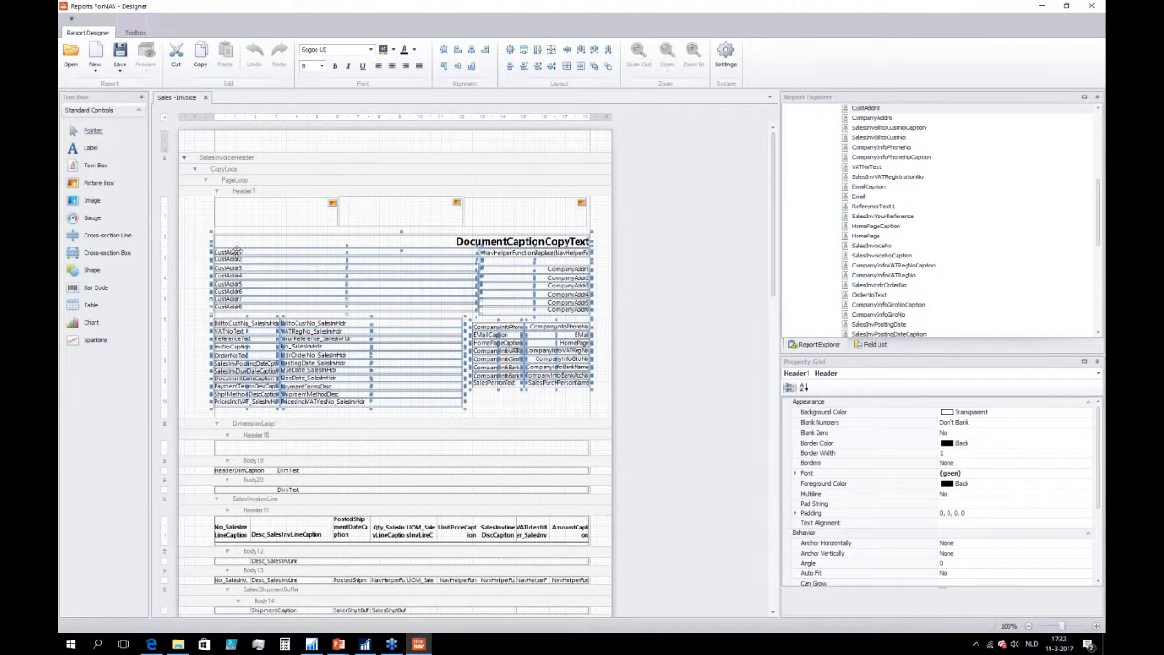
click(348, 66)
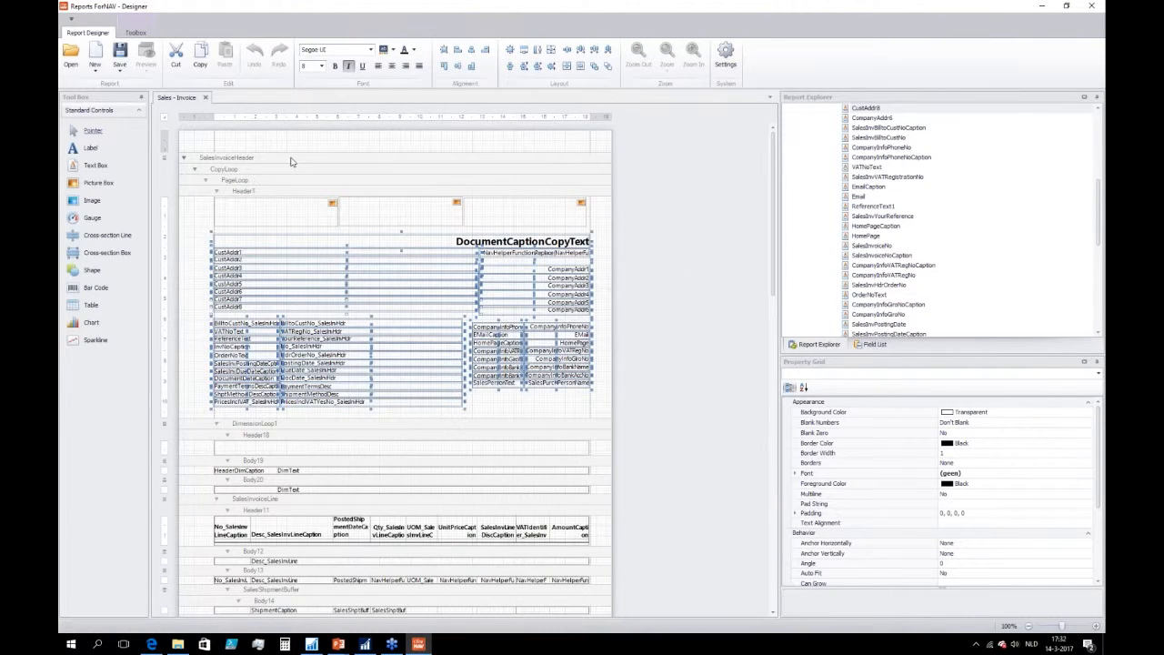
click(200, 268)
drag(186, 238, 605, 416)
click(411, 52)
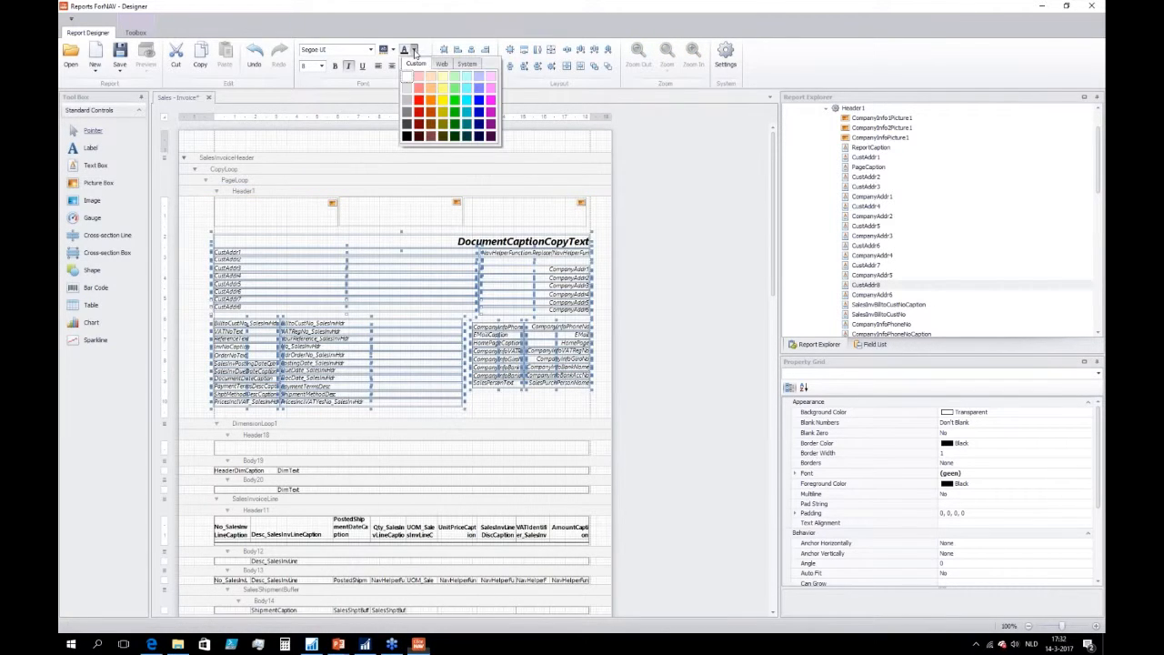
click(454, 125)
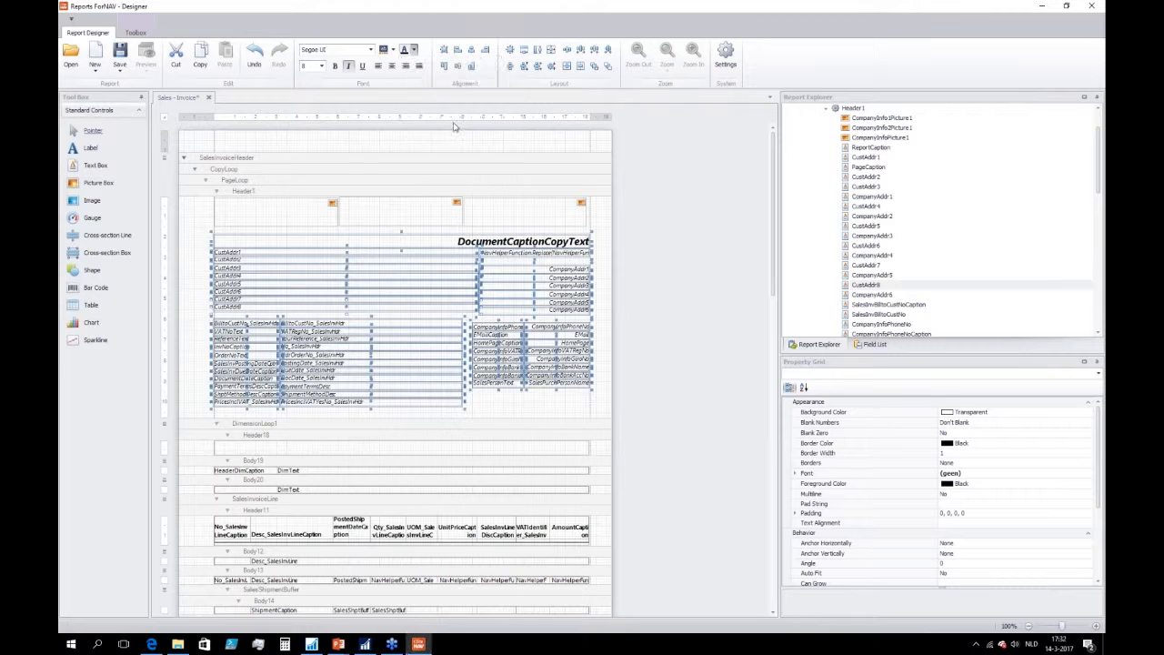
click(194, 270)
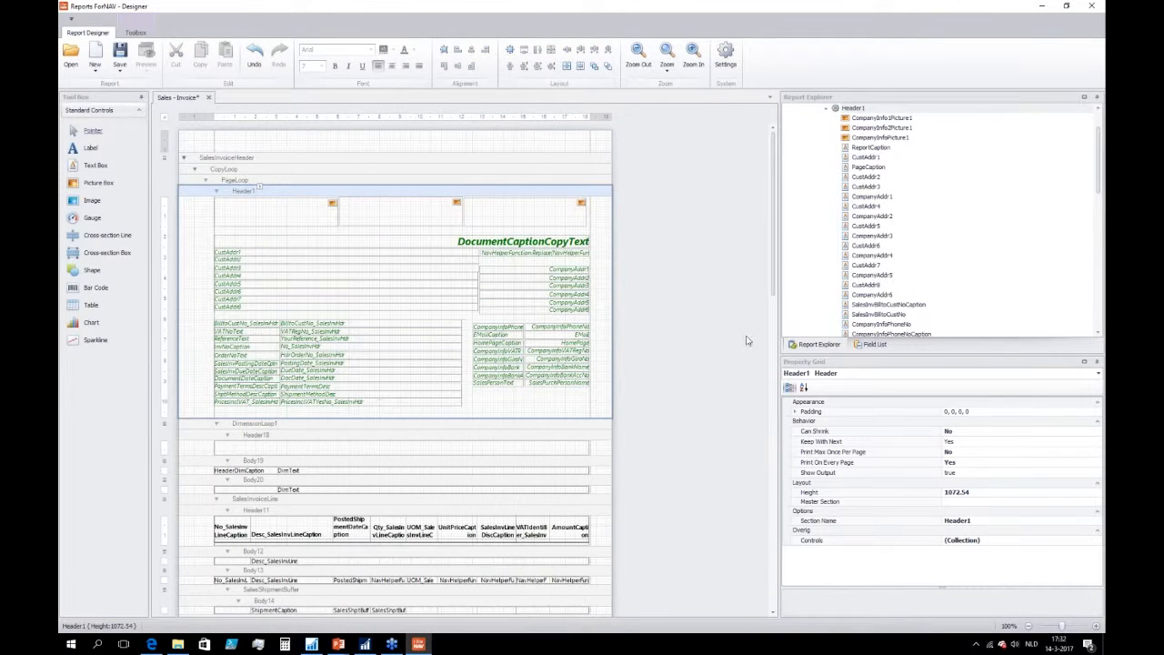
Close the designer, saving the layout changes, and load the changed layout of report 206 into the NAV Development Environment
click(1091, 7)
click(534, 336)
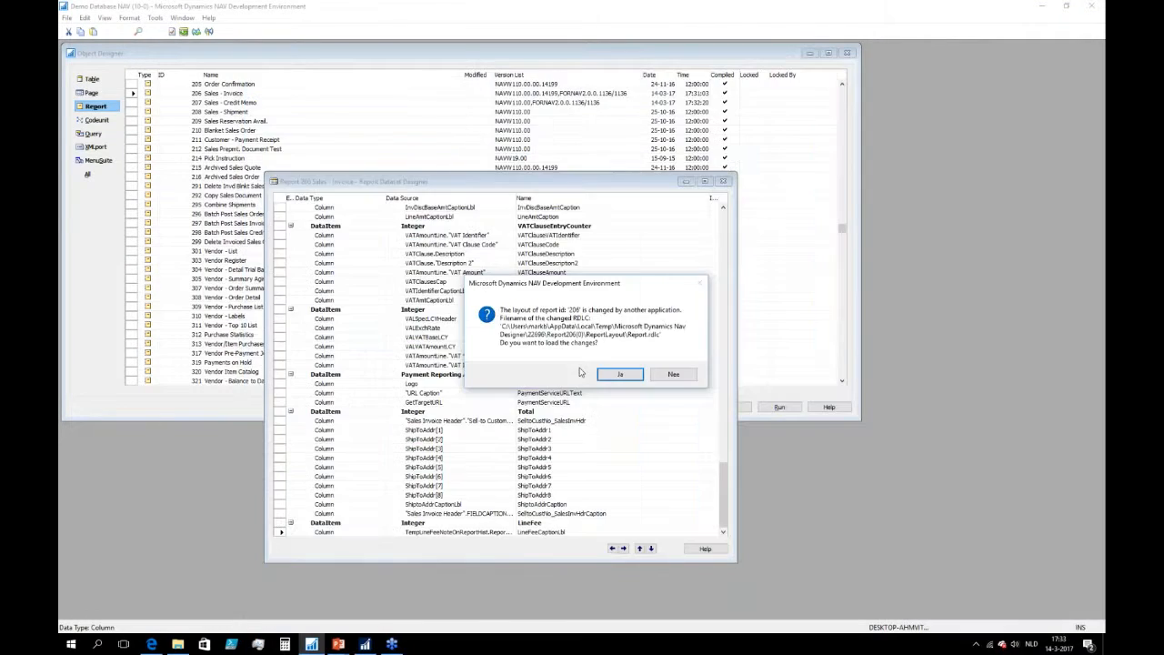
click(609, 375)
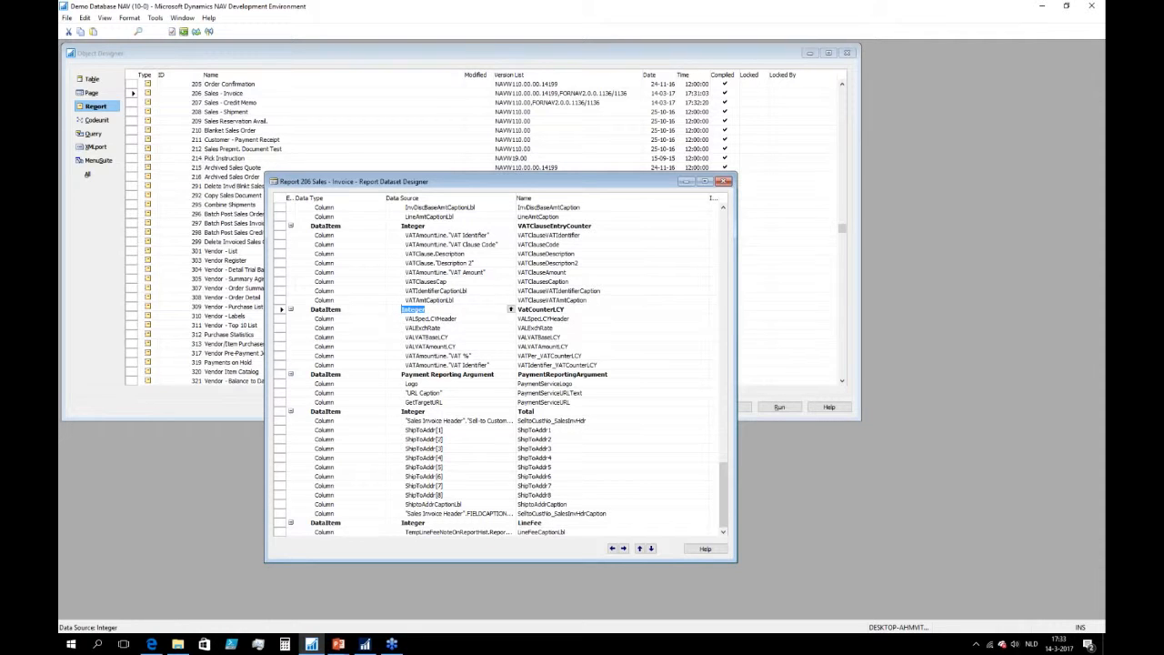
Reopen the layout of the Sales - Invoice report in Reports ForNAV Designer from its dataset design
click(104, 17)
click(127, 253)
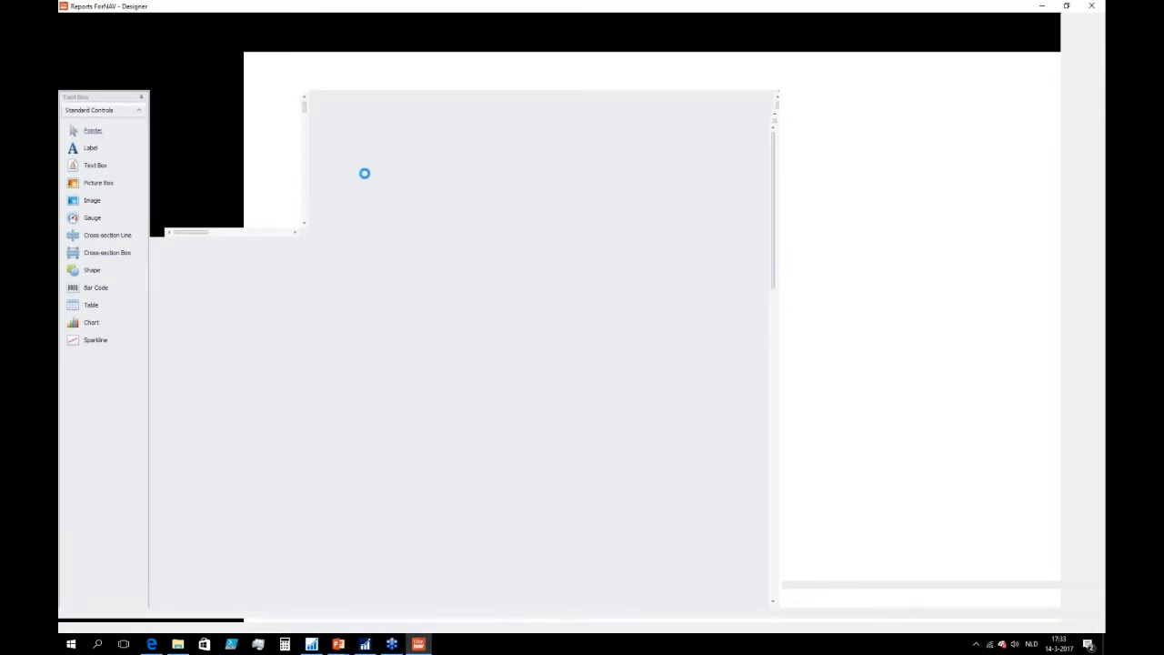
Rename the Header1 section of the Sales - Invoice layout to MasterHeader
click(239, 192)
click(989, 521)
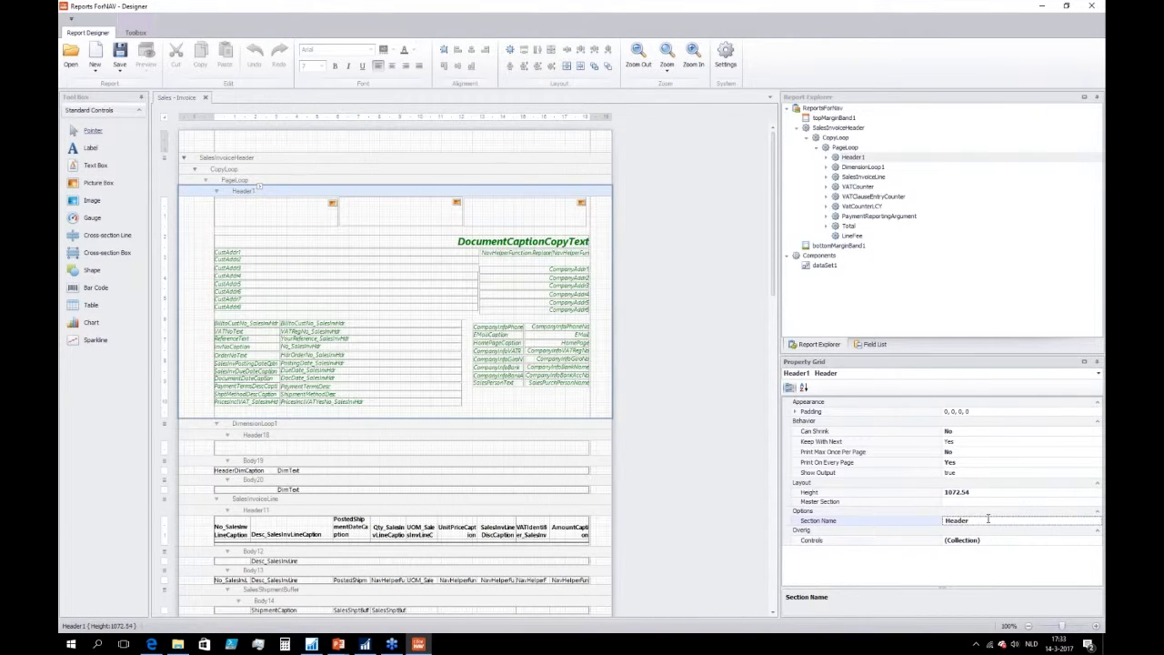
text(MasterHeader)
click(928, 502)
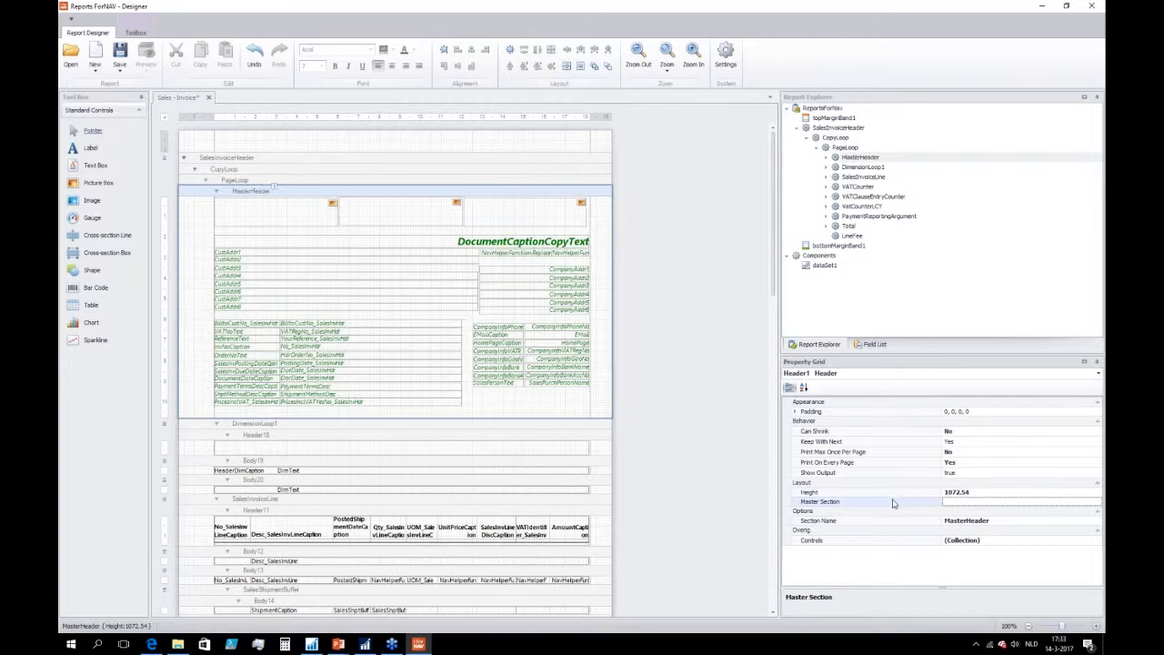
Close the designer with the layout changes saved, load them into the NAV Development Environment, and save report 206 compiled
click(1092, 5)
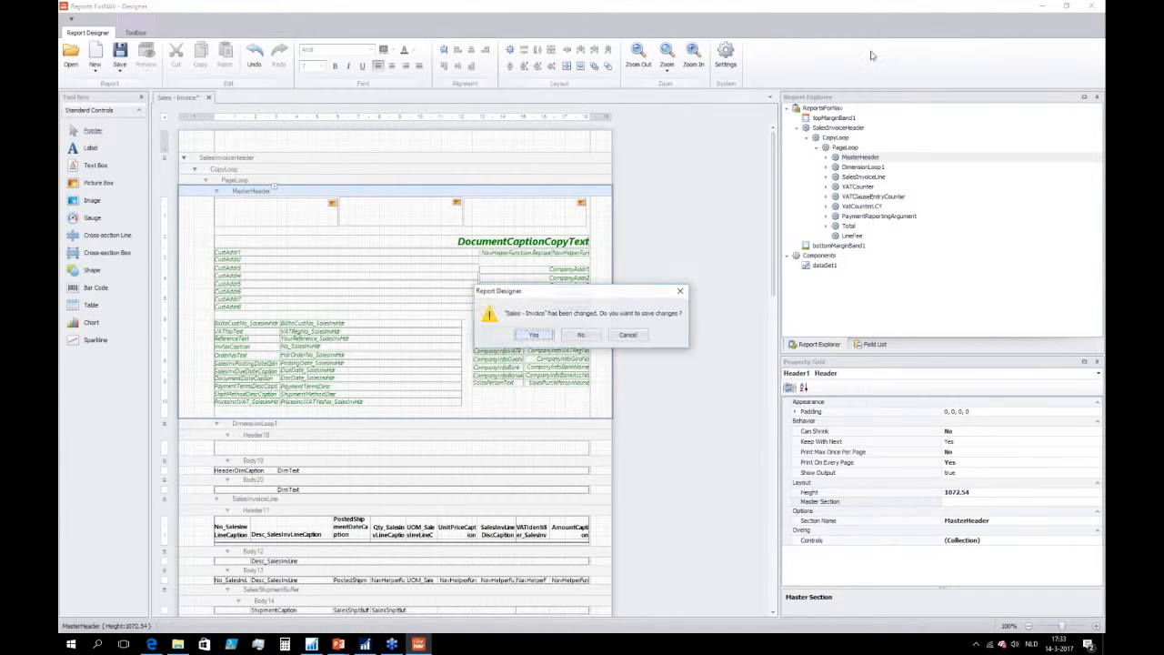
click(535, 336)
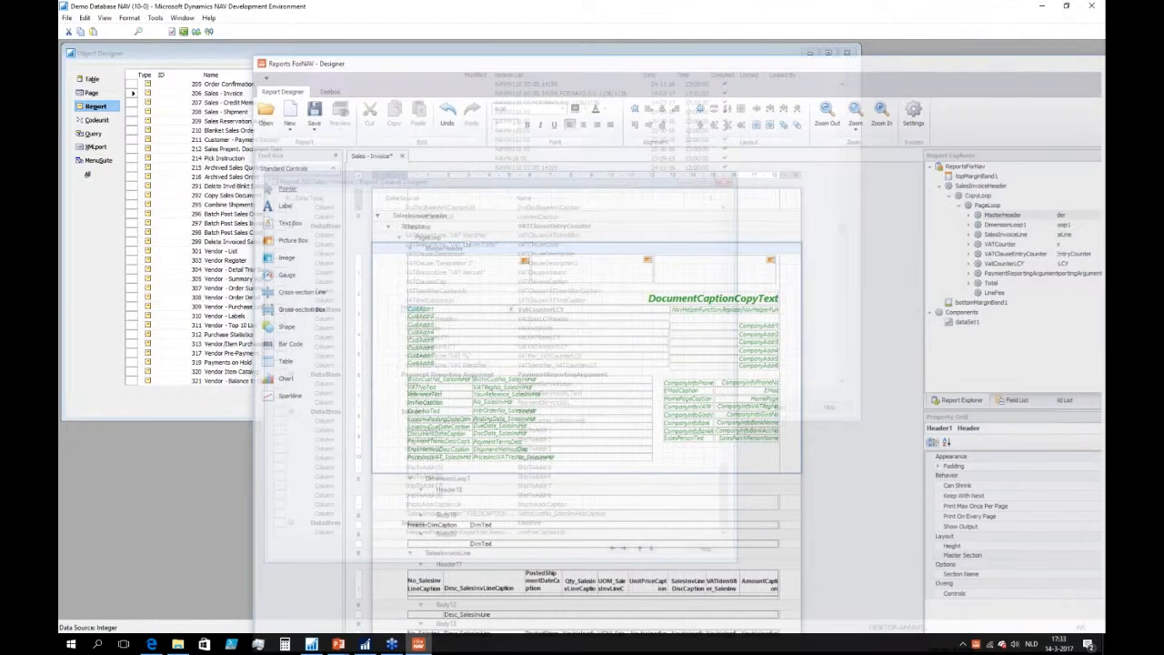
key(Return)
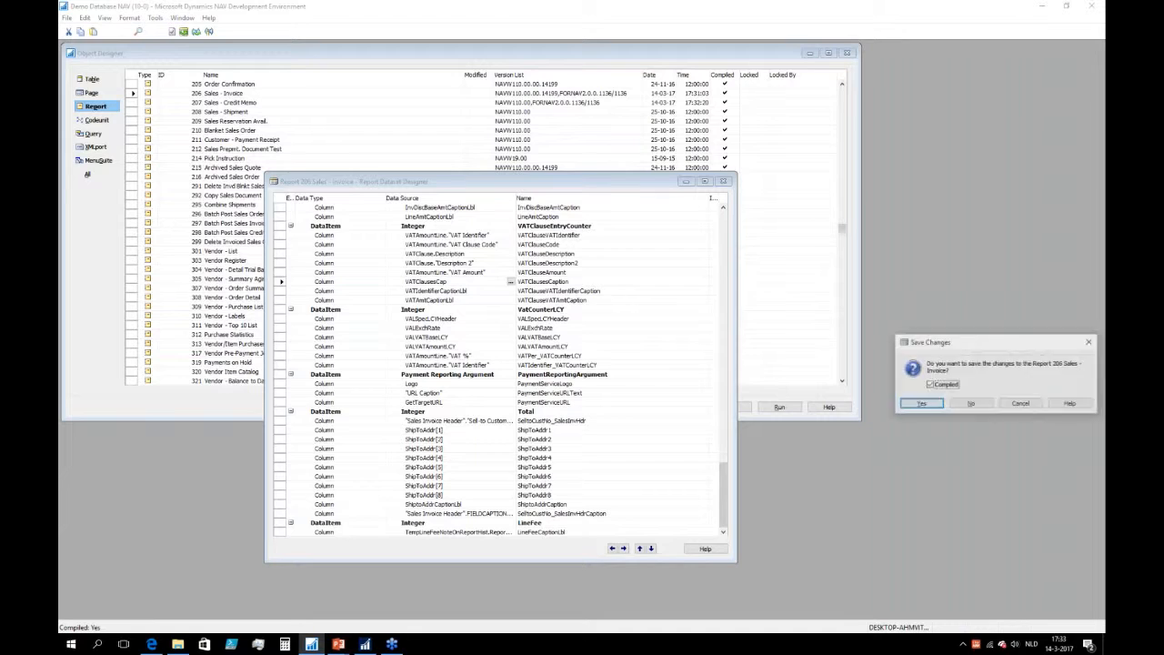
key(Escape)
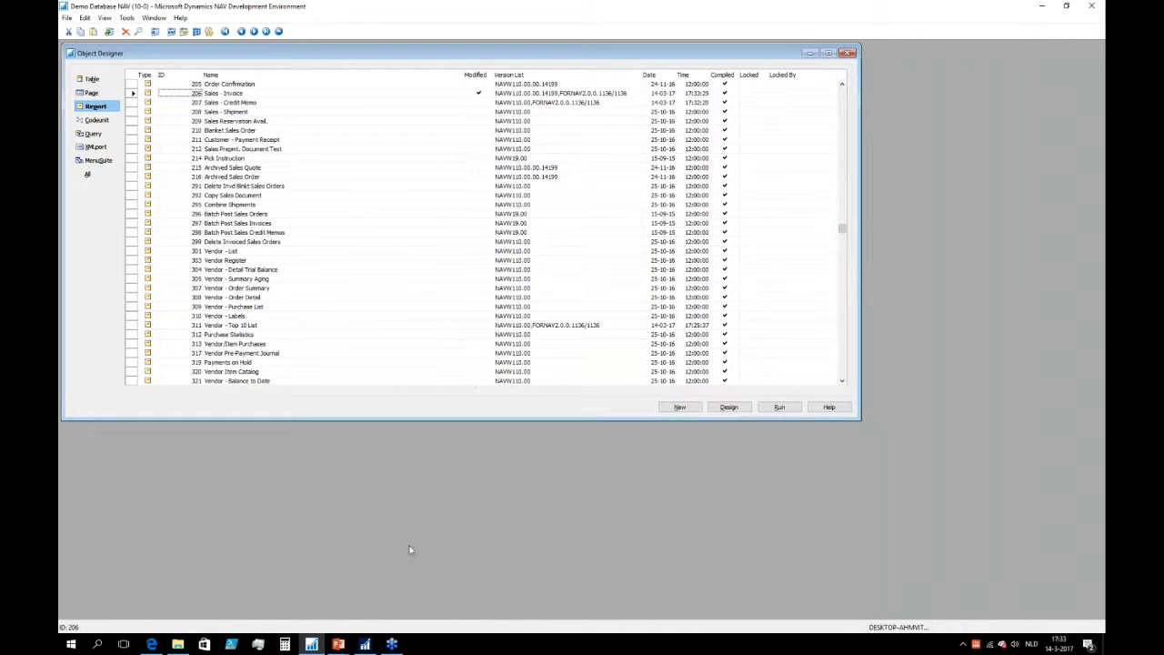
Switch to the Microsoft Dynamics NAV client, preview the Sales - Invoice report, and close the preview
click(365, 644)
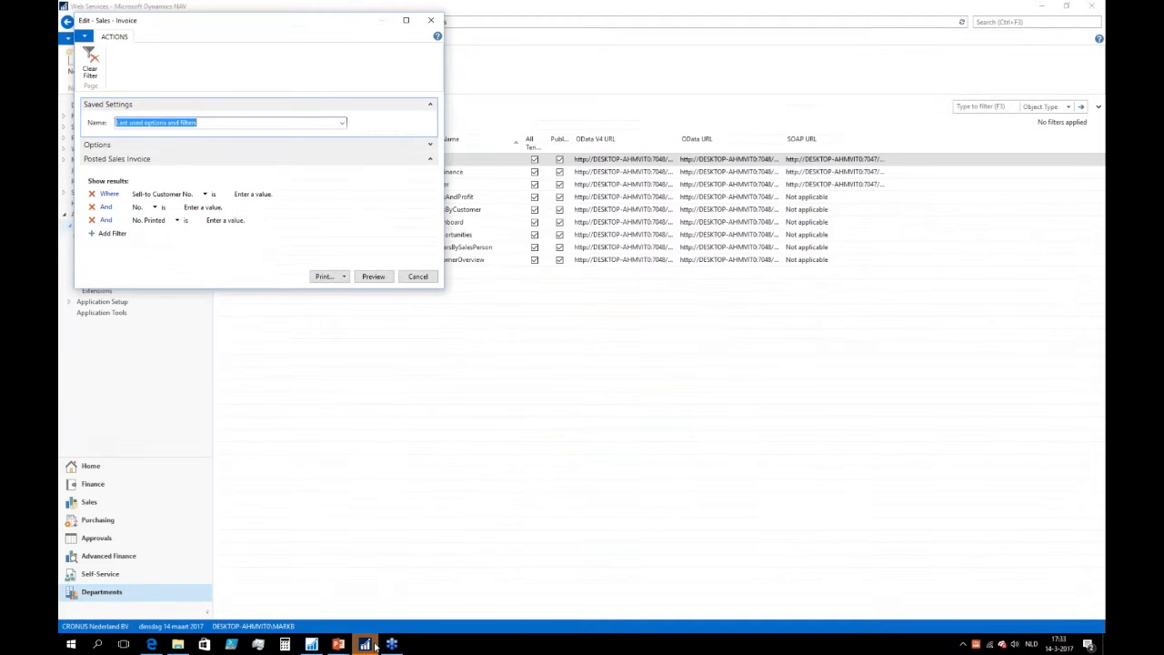
click(391, 279)
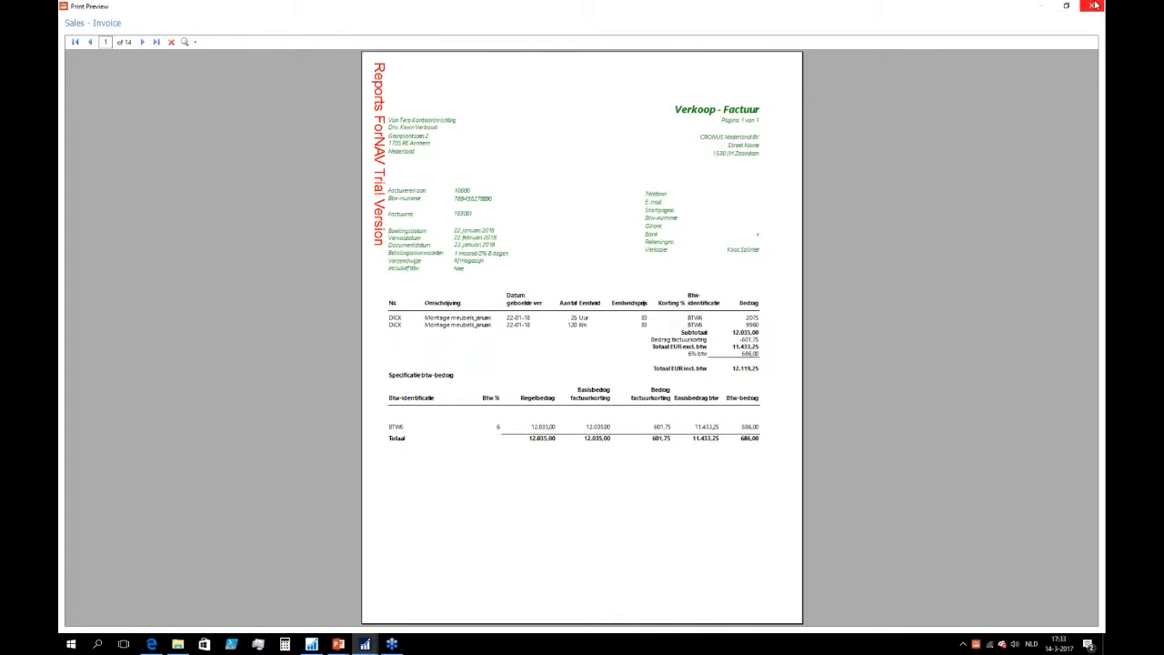
click(1094, 6)
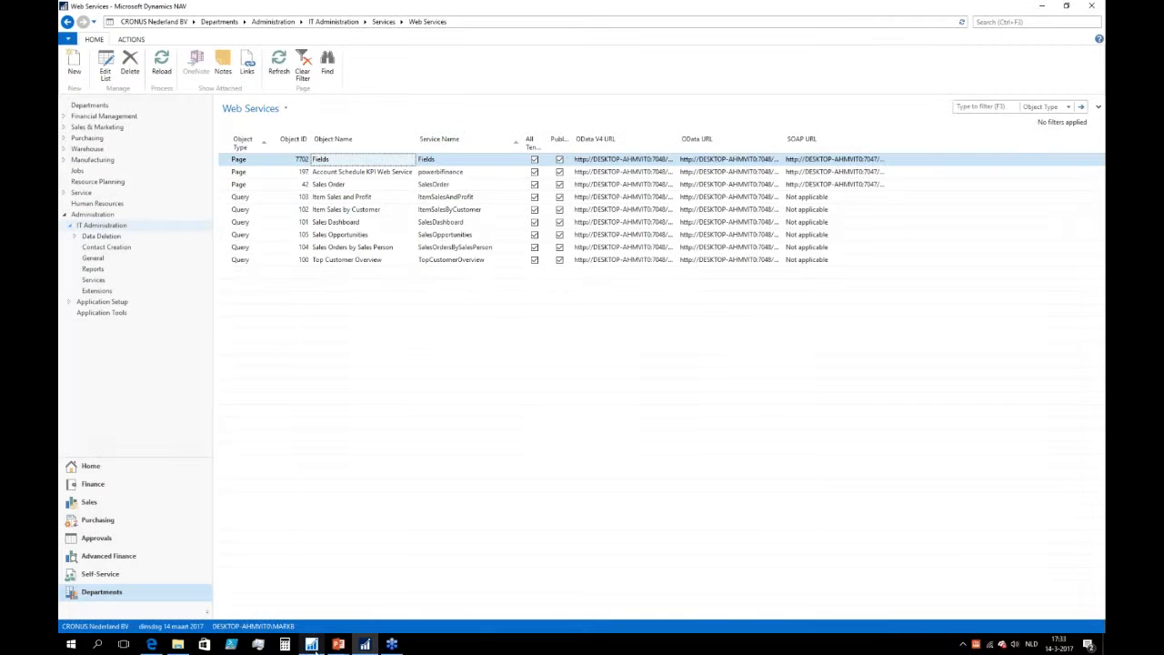
Switch to the NAV Development Environment and open the layout of report 207 Sales - Credit Memo in Reports ForNAV Designer
click(311, 644)
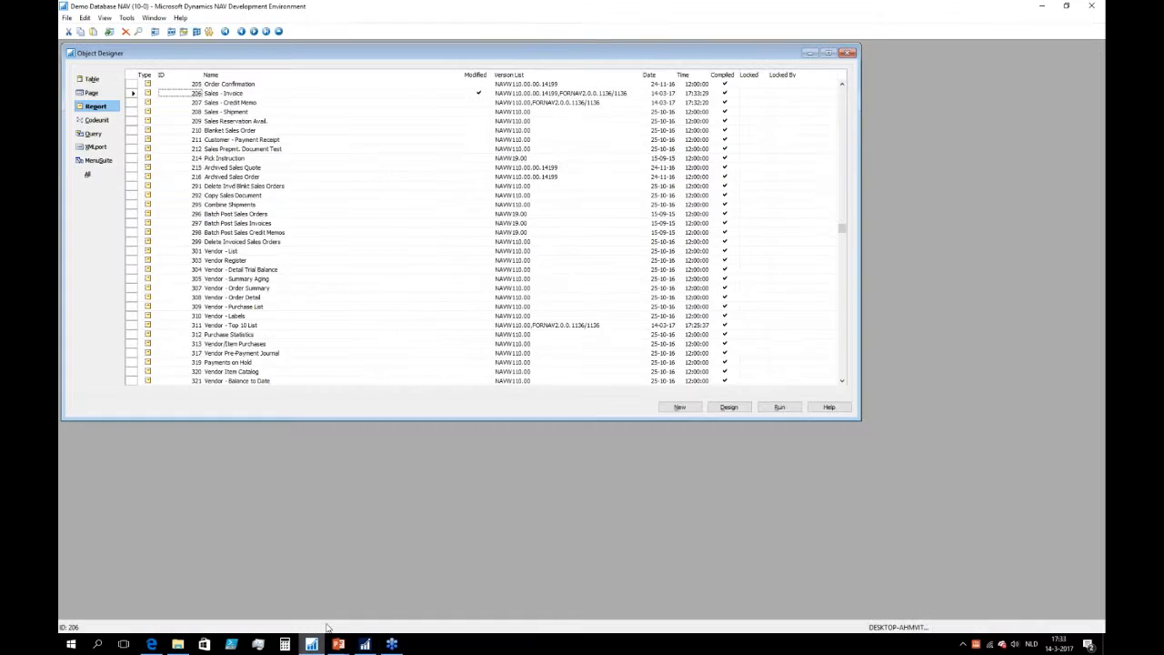
double_click(244, 102)
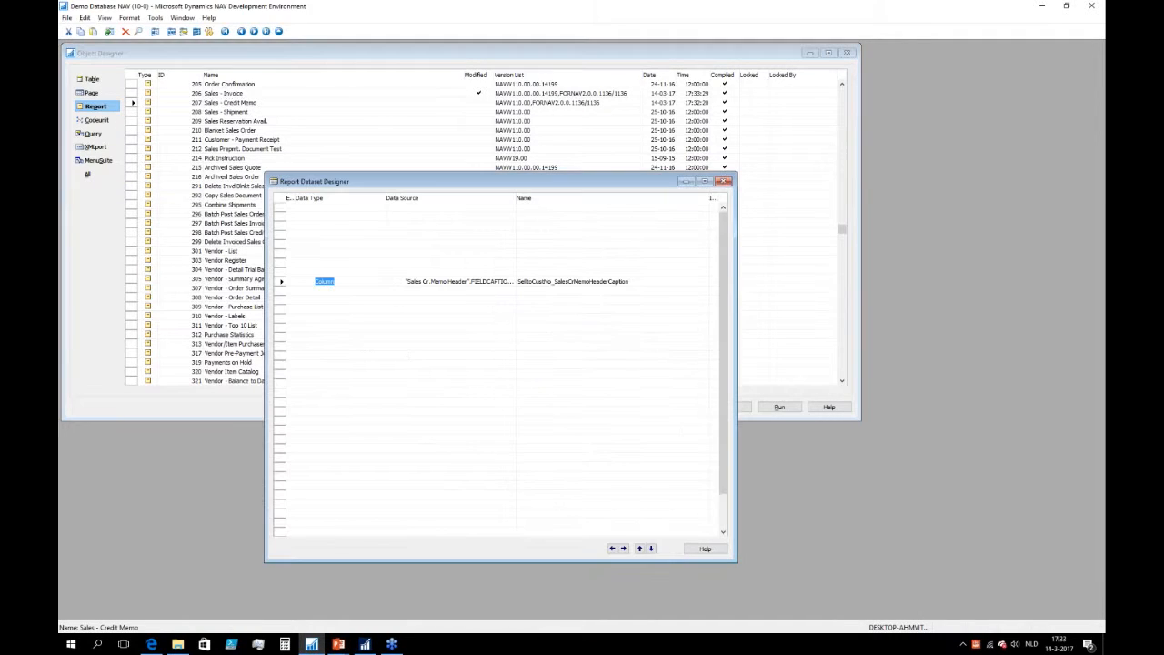
click(106, 17)
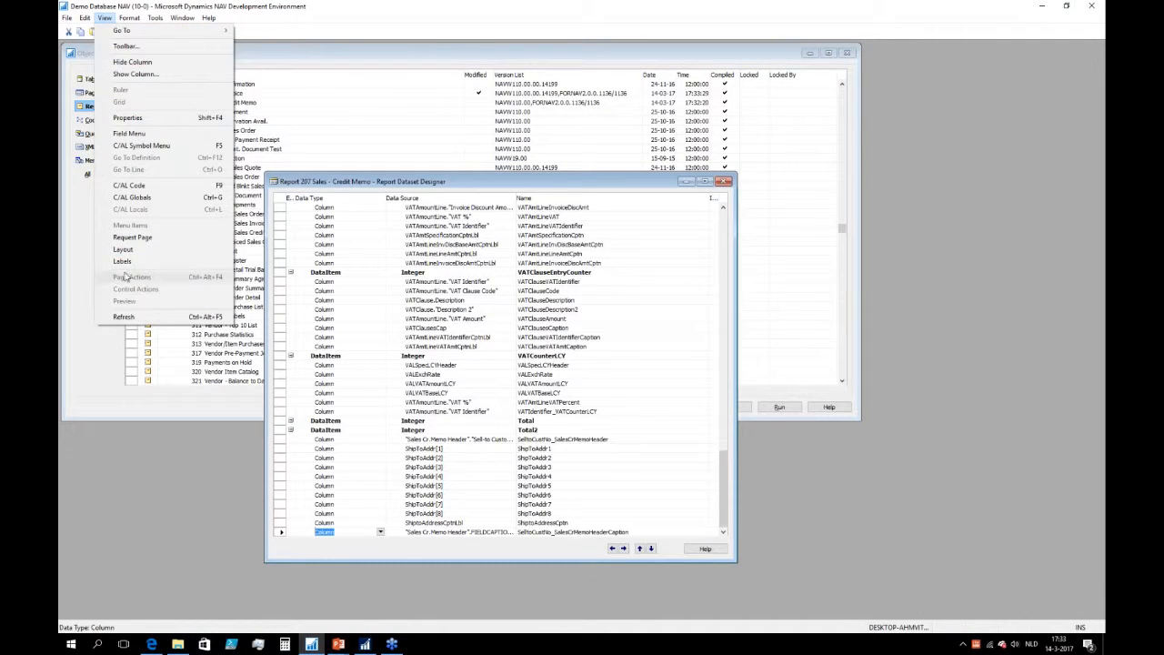
click(123, 248)
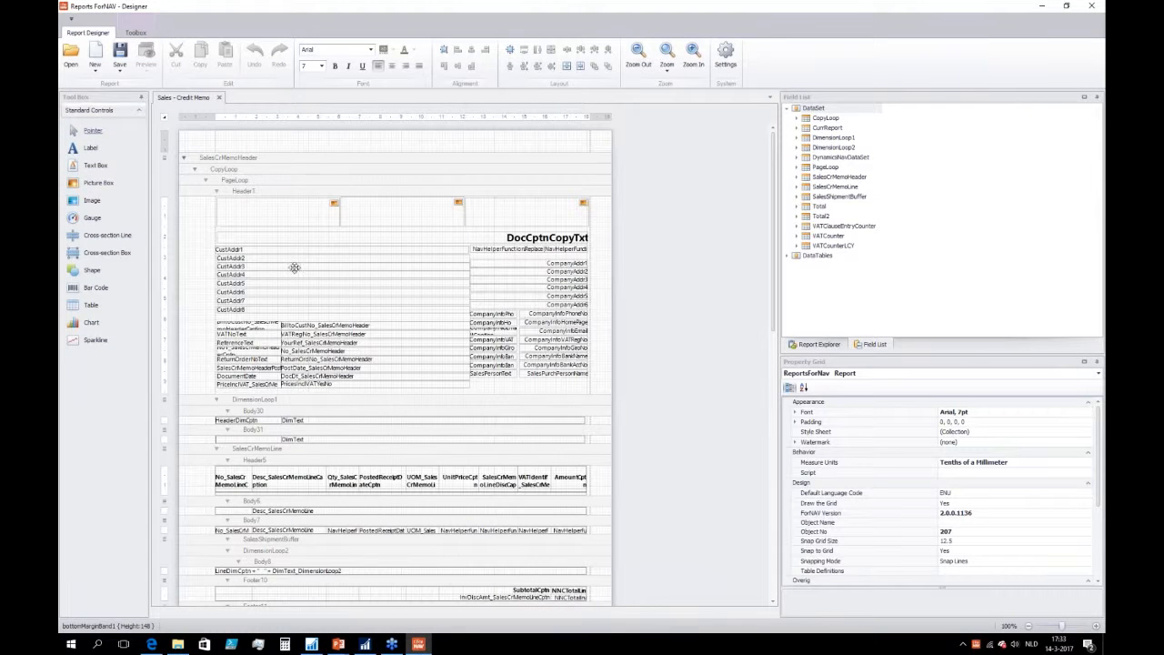
Set the master section of Header1 in the Sales - Credit Memo layout to 206,MasterHeader
click(250, 191)
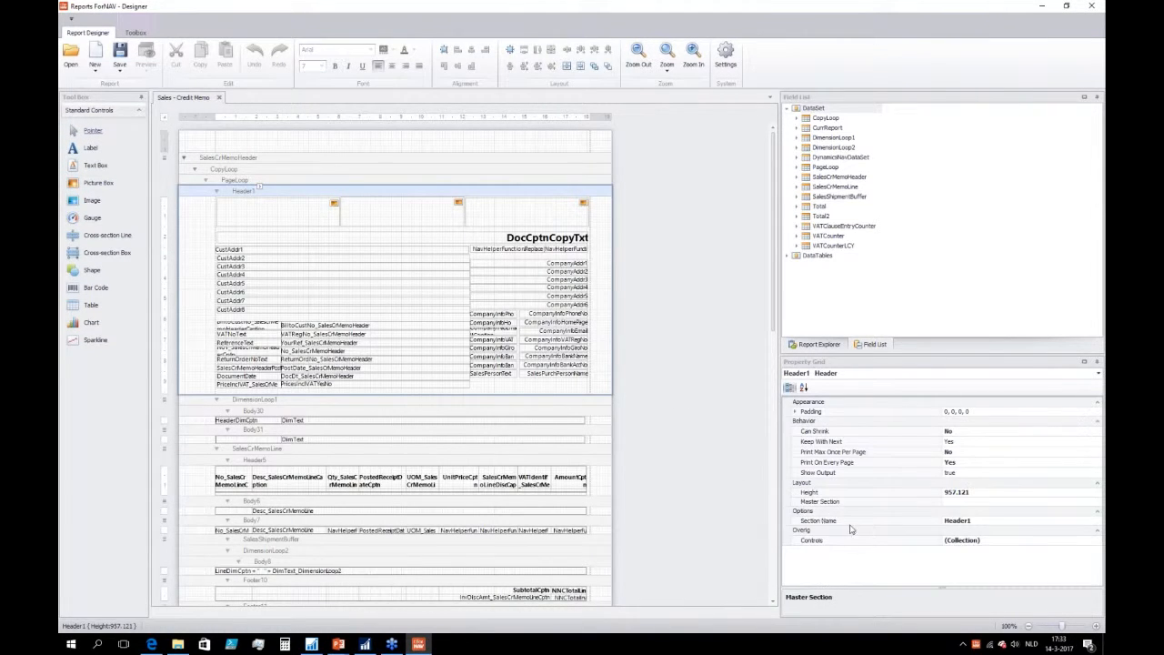
click(979, 504)
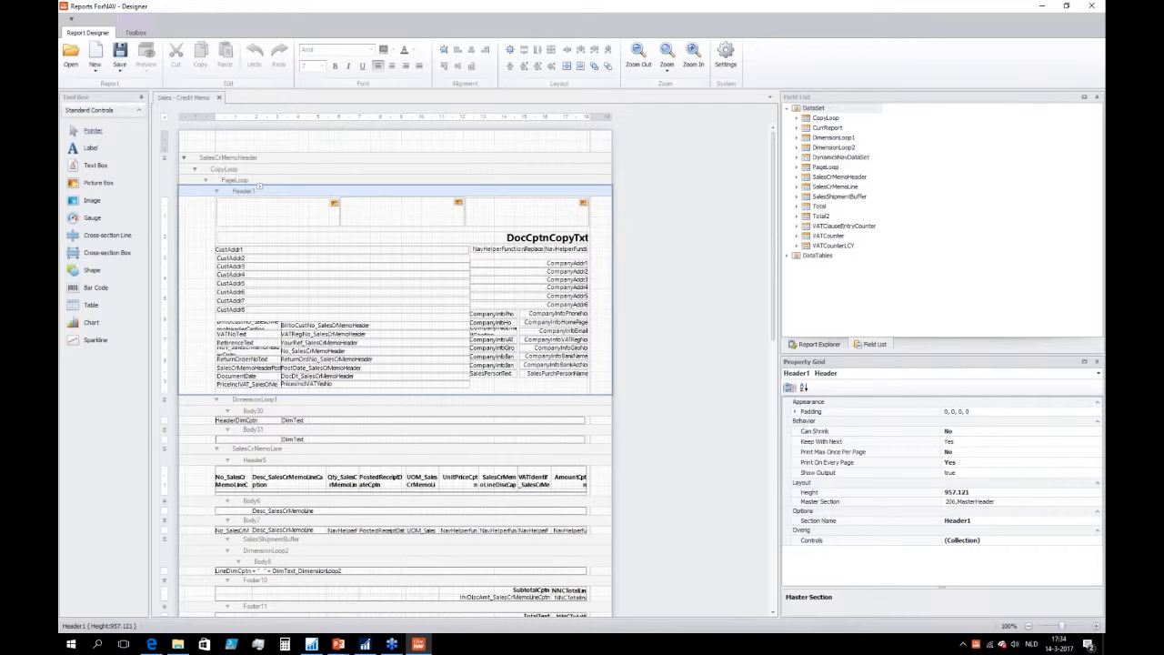
click(891, 524)
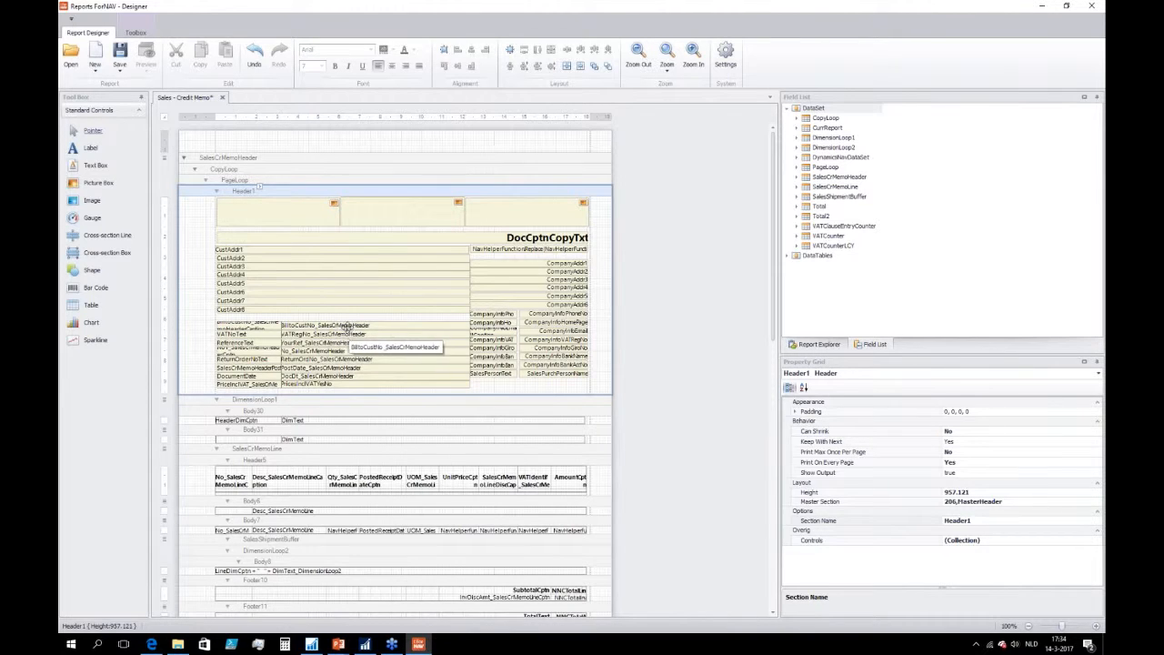
click(682, 334)
Close the designer with the Credit Memo layout saved, load the changes for report 207, and save the report compiled
click(1092, 7)
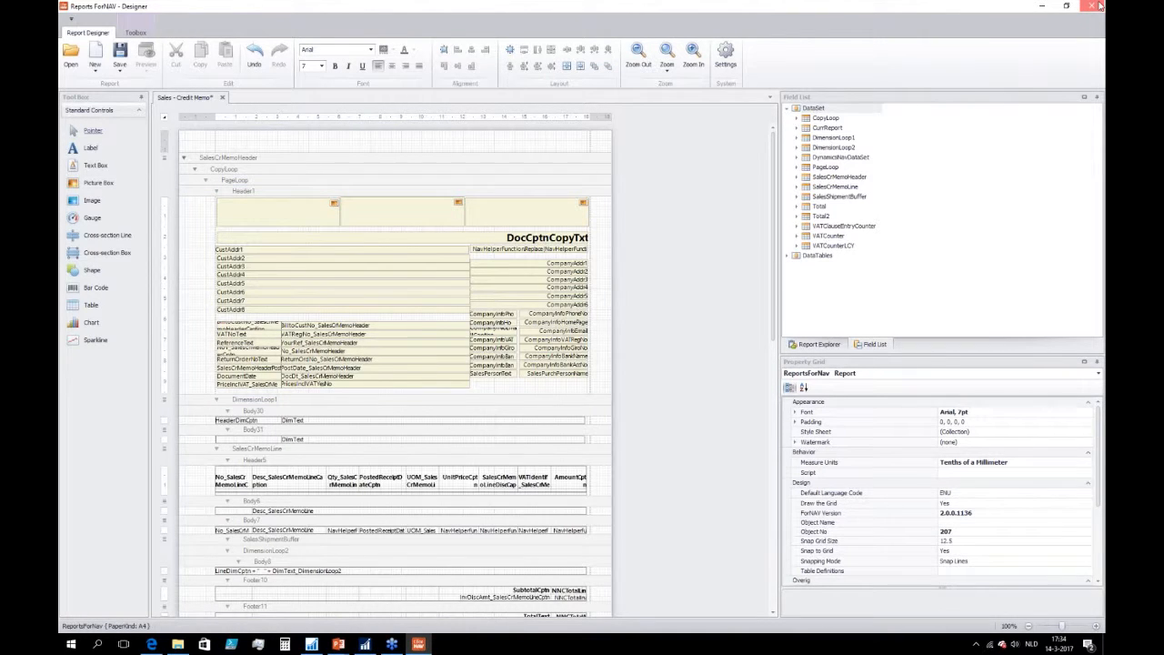
click(535, 336)
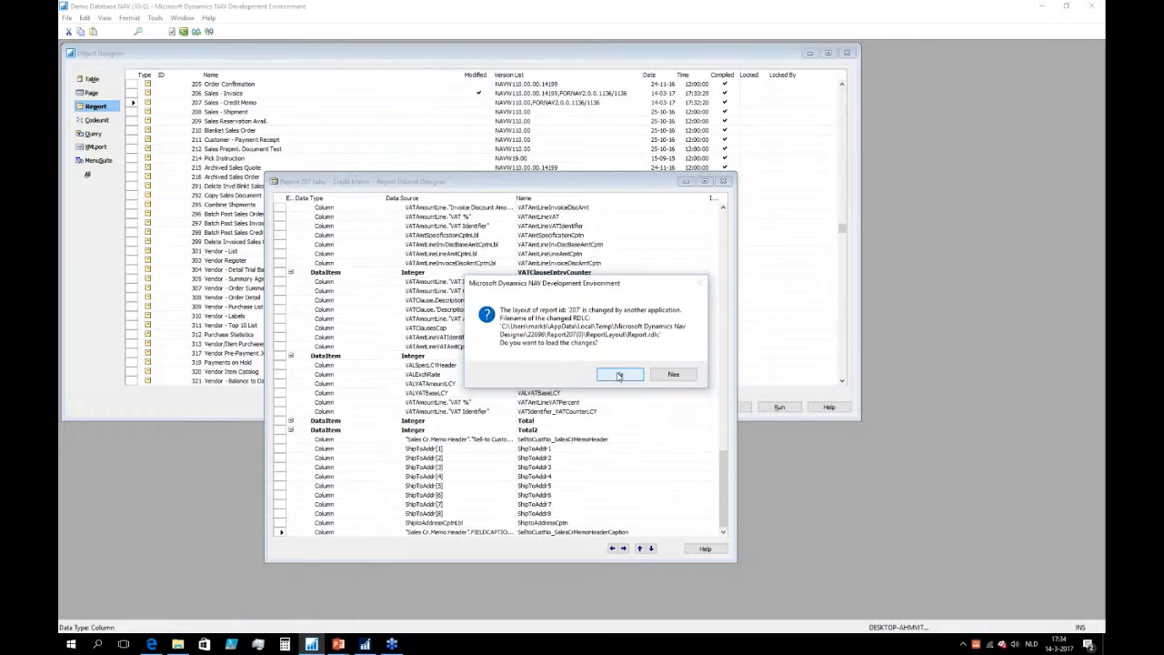
click(618, 371)
key(Escape)
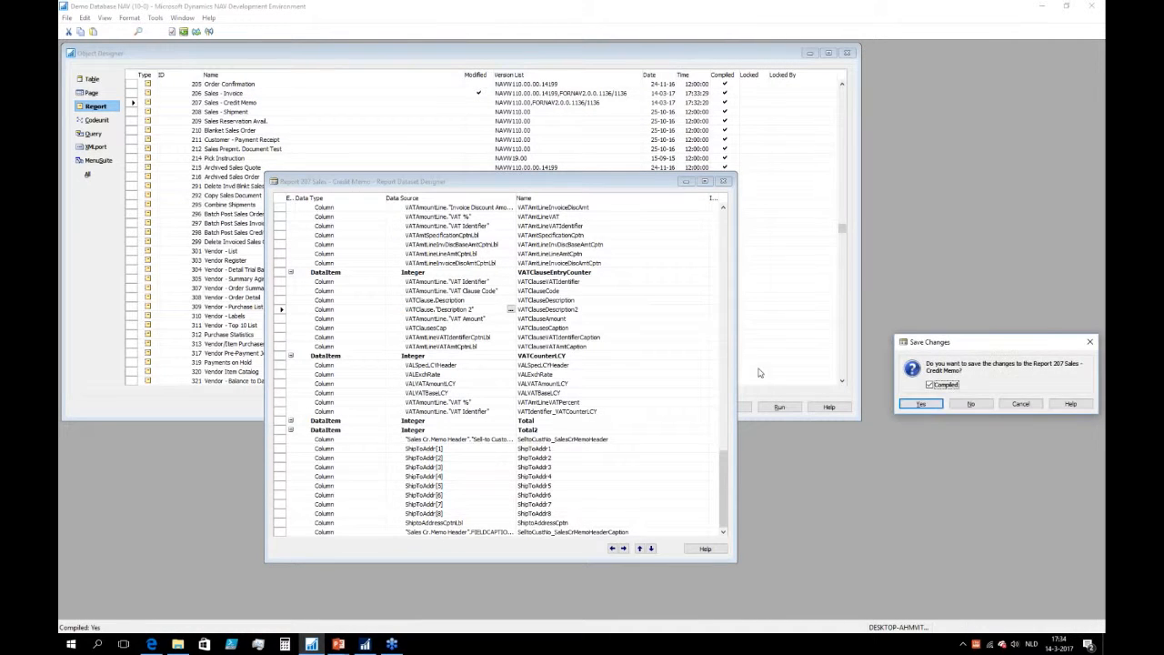
click(914, 403)
Run and preview the Sales - Credit Memo report, examine its header and last page, and close the preview
click(778, 407)
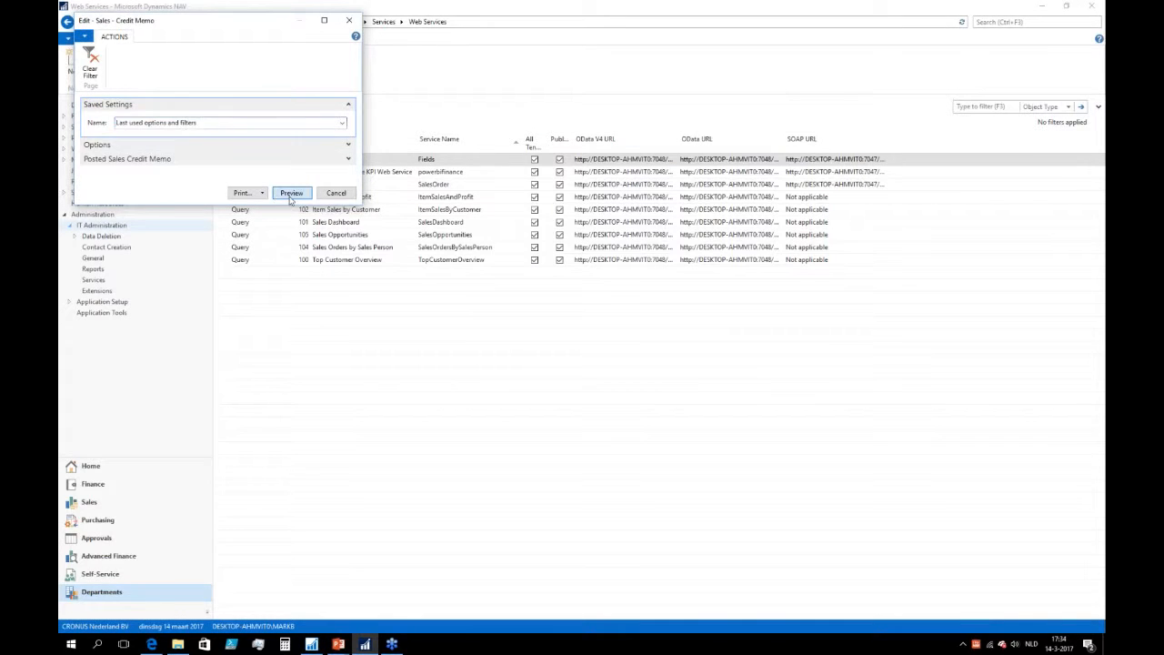
click(291, 194)
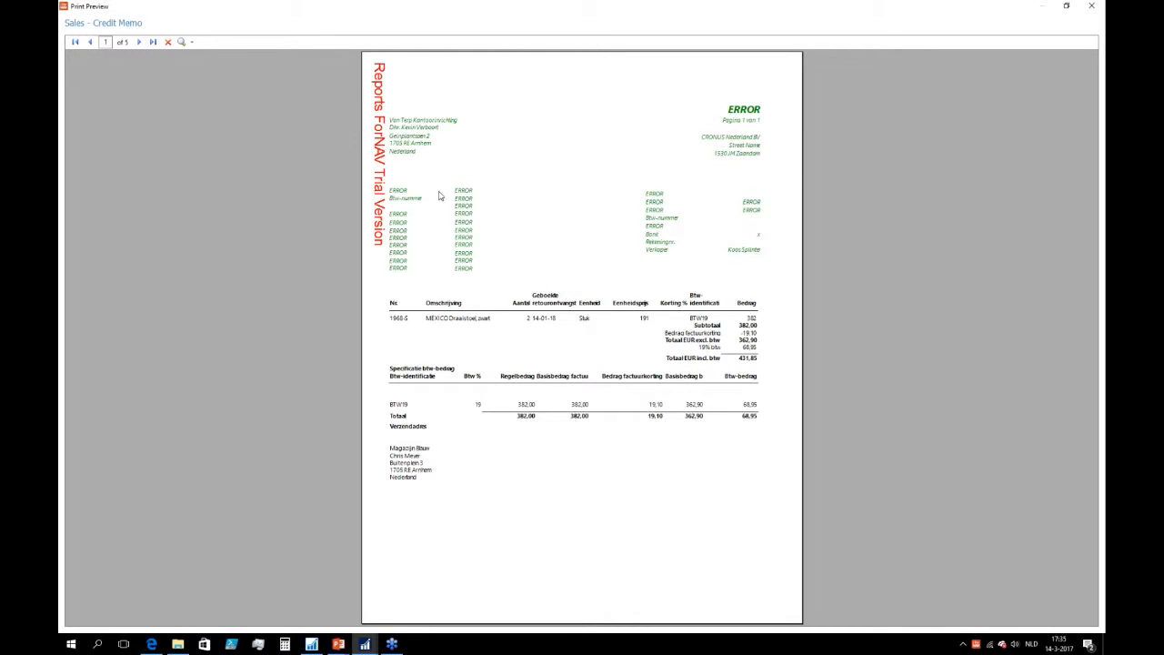
click(154, 43)
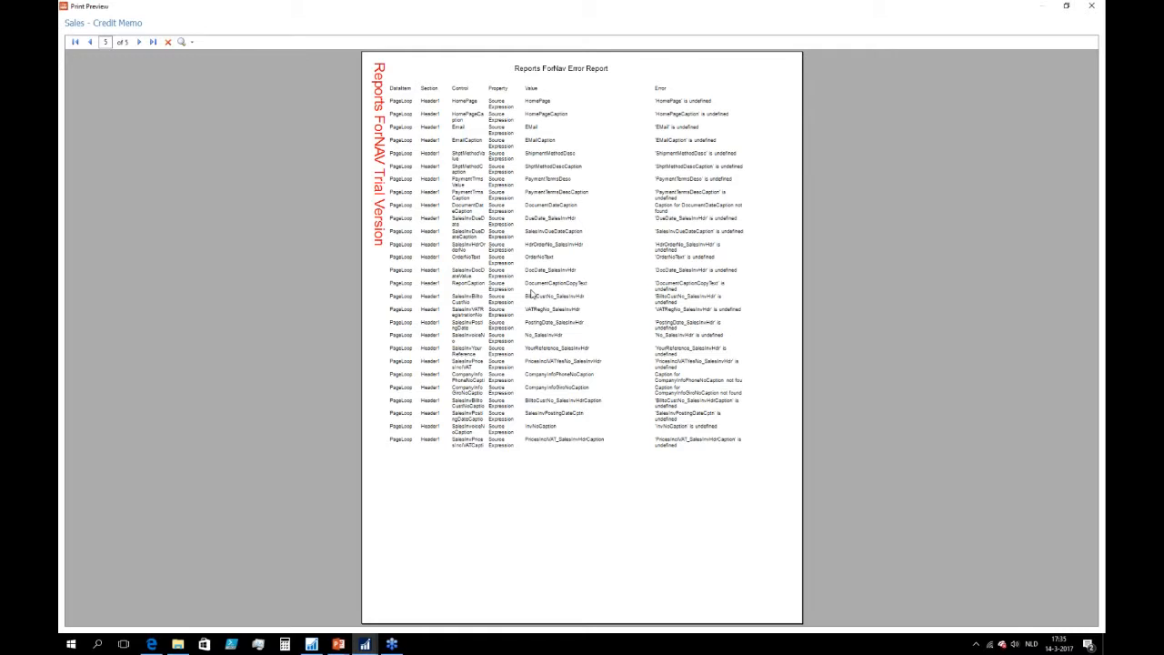
click(1089, 7)
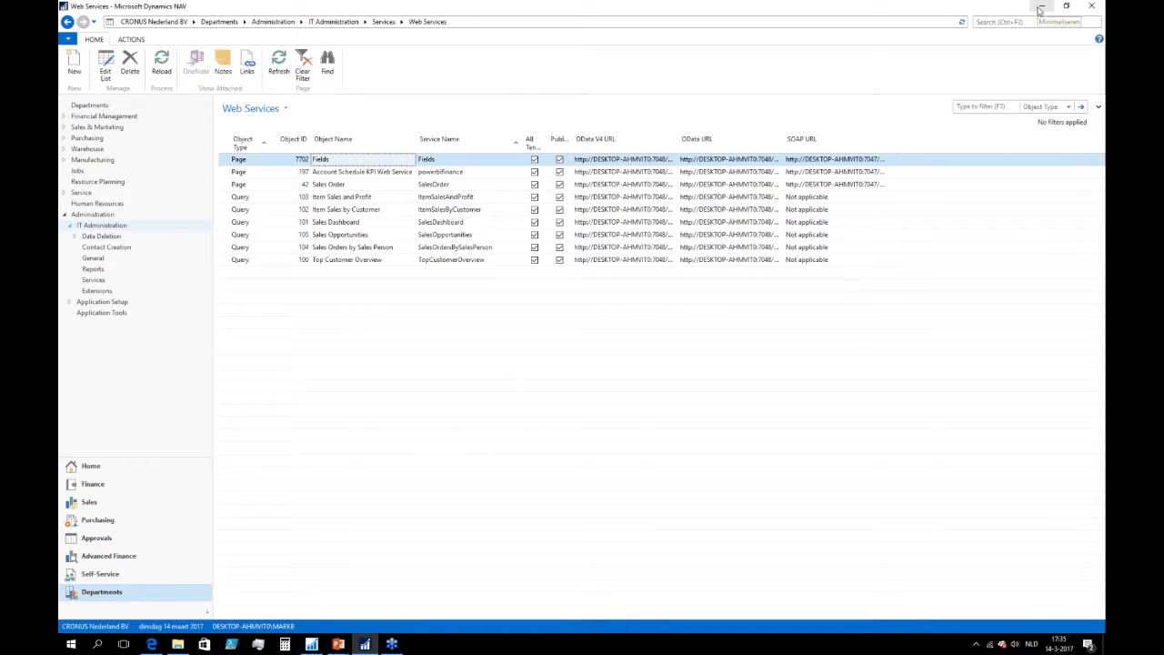
Switch back to the Object Designer in the NAV Development Environment
mouse_move(315, 649)
mouse_move(305, 580)
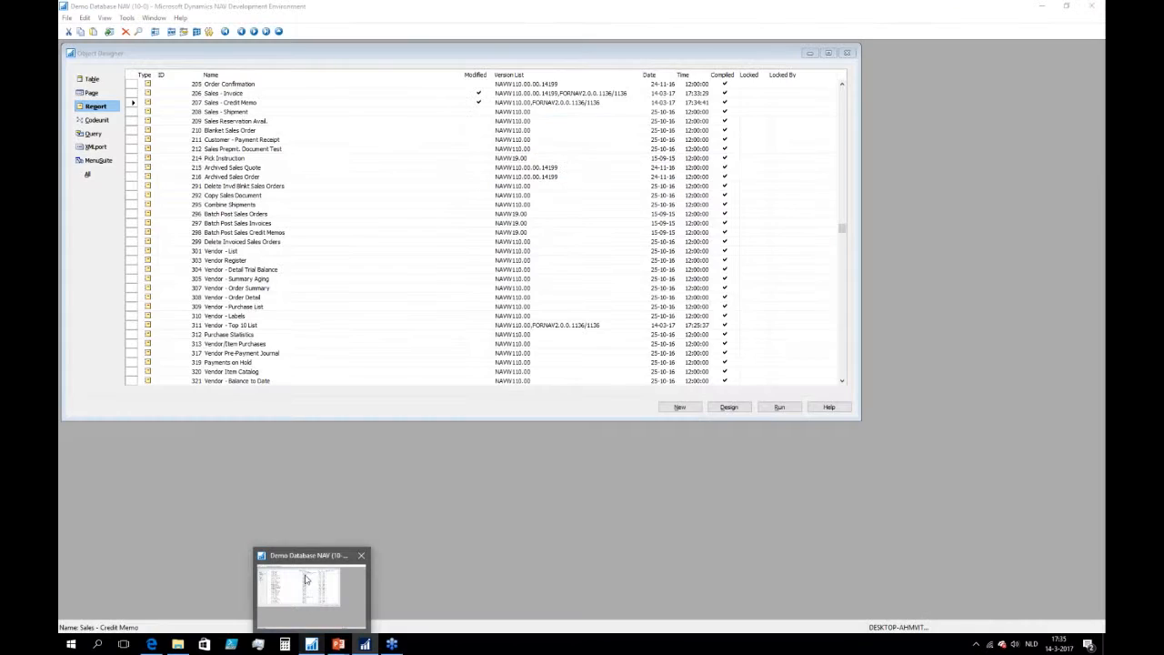